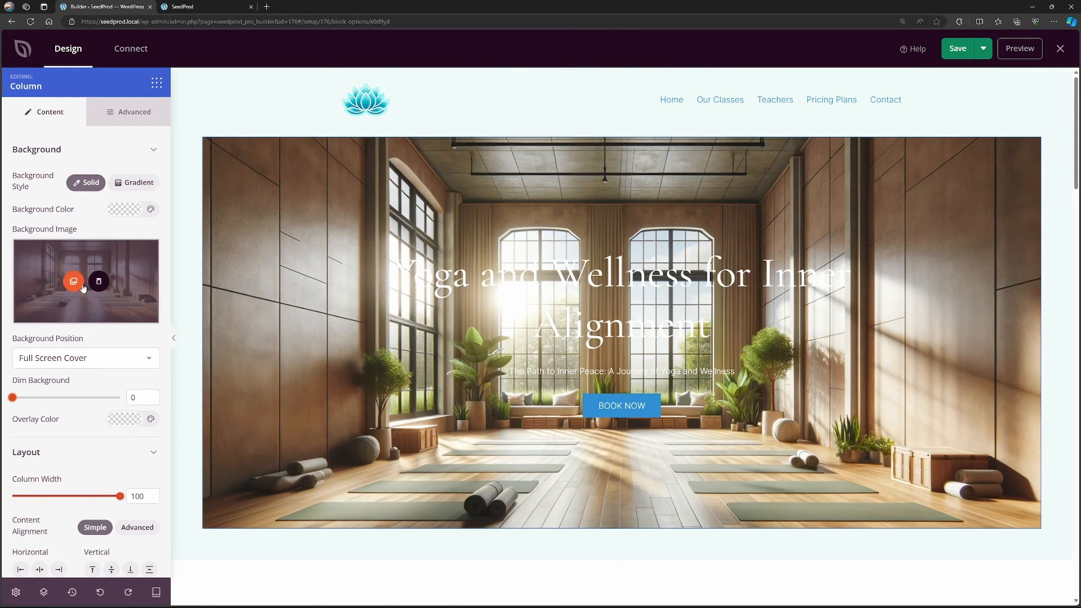
mouse_move(58, 250)
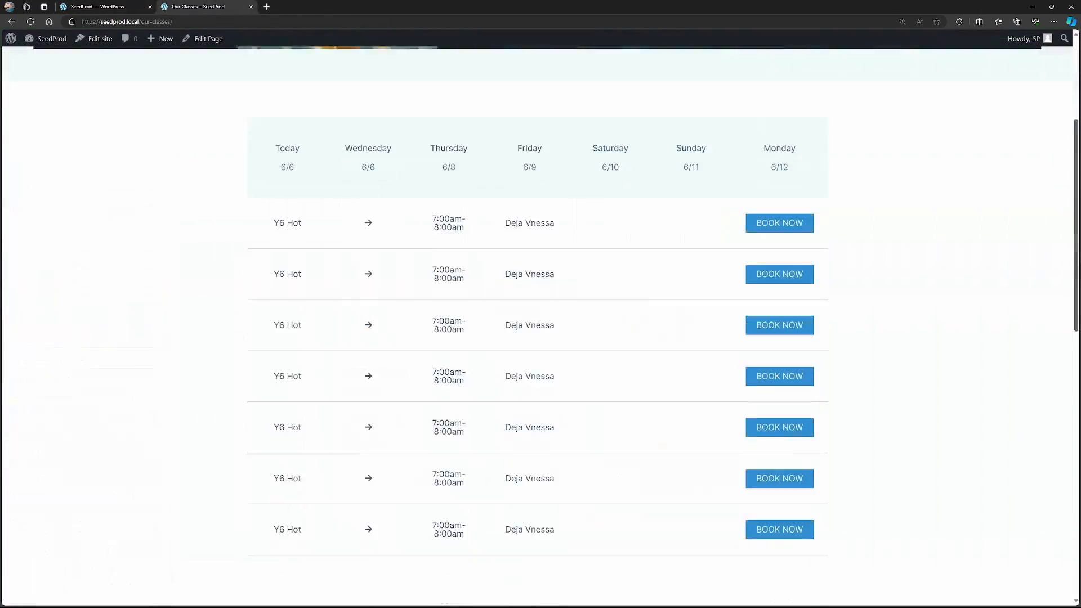
scroll(1074, 297, down, 2)
drag(1074, 297, 1073, 181)
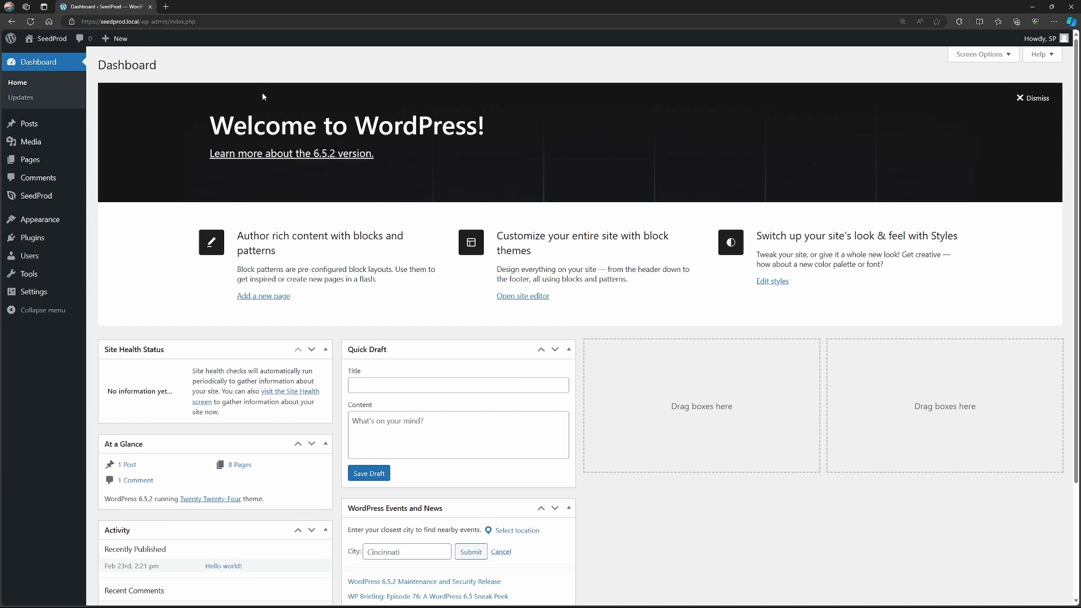
Open the theme template kit chooser in SeedProd's Theme Builder and search the templates for "yoga".
mouse_move(36, 201)
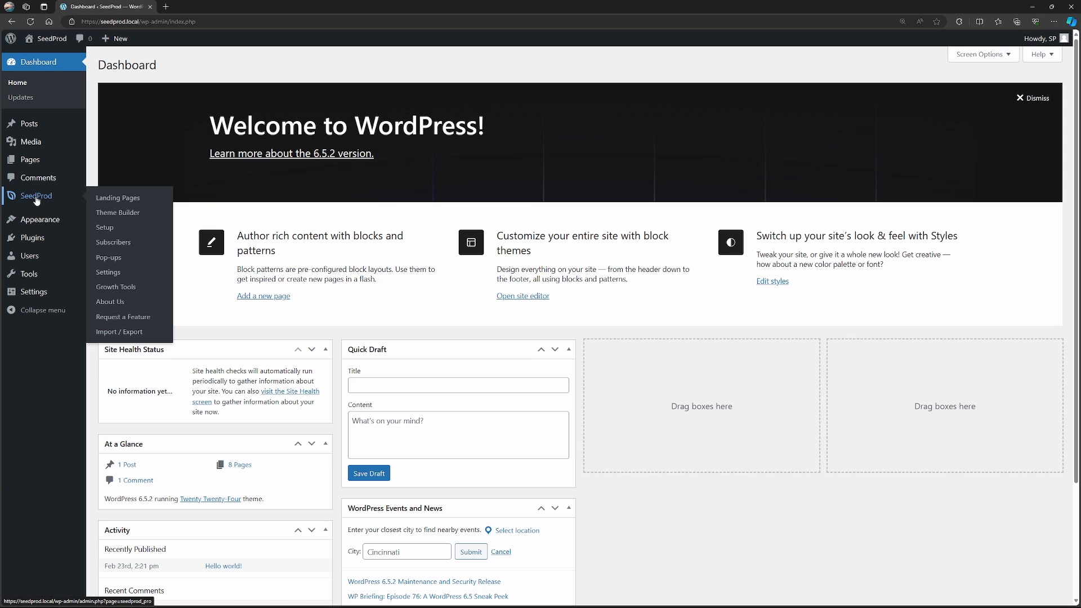
click(125, 217)
click(287, 129)
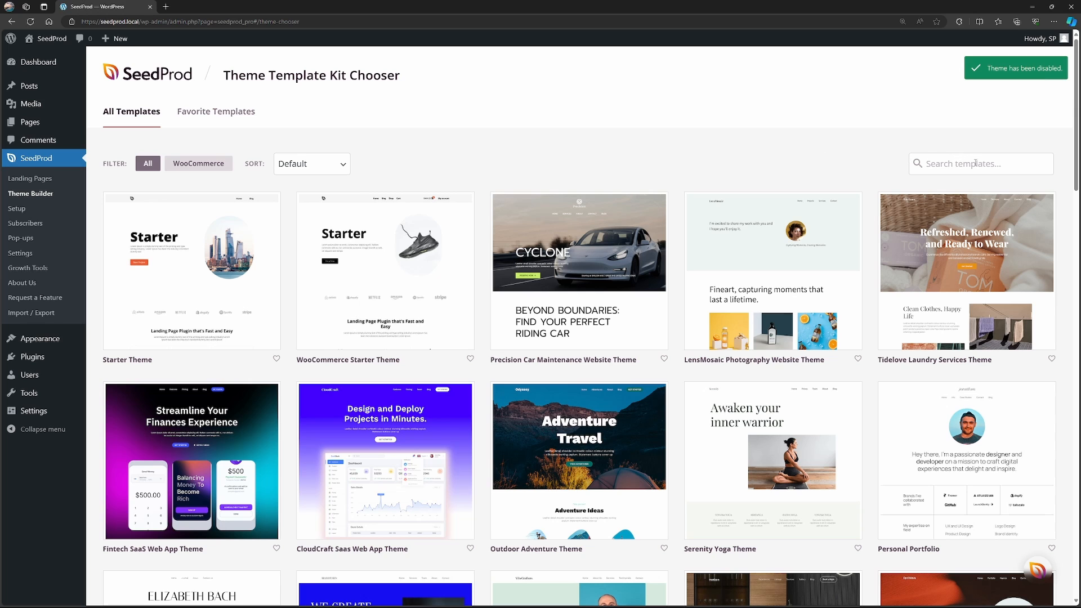
click(980, 164)
text(yoga)
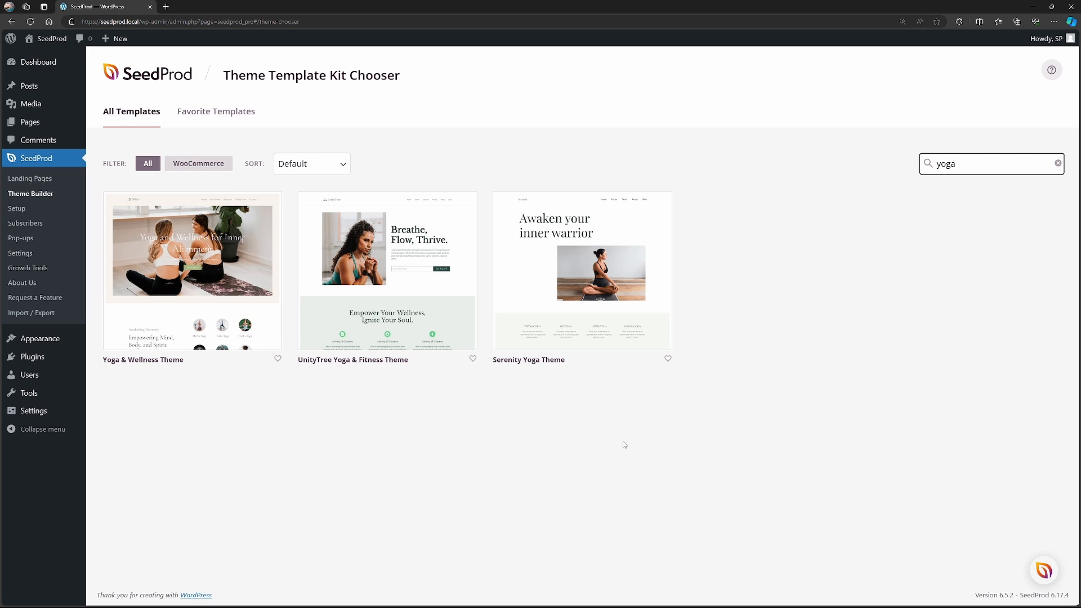
Preview the Yoga & Wellness Theme kit and import it as the site's theme.
mouse_move(202, 287)
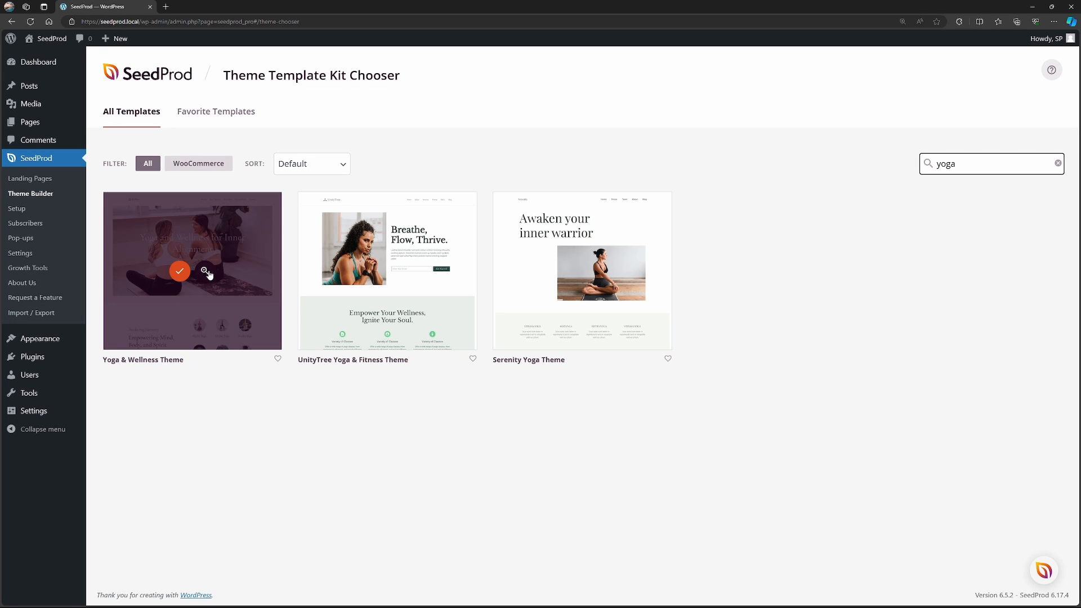
click(206, 272)
click(180, 273)
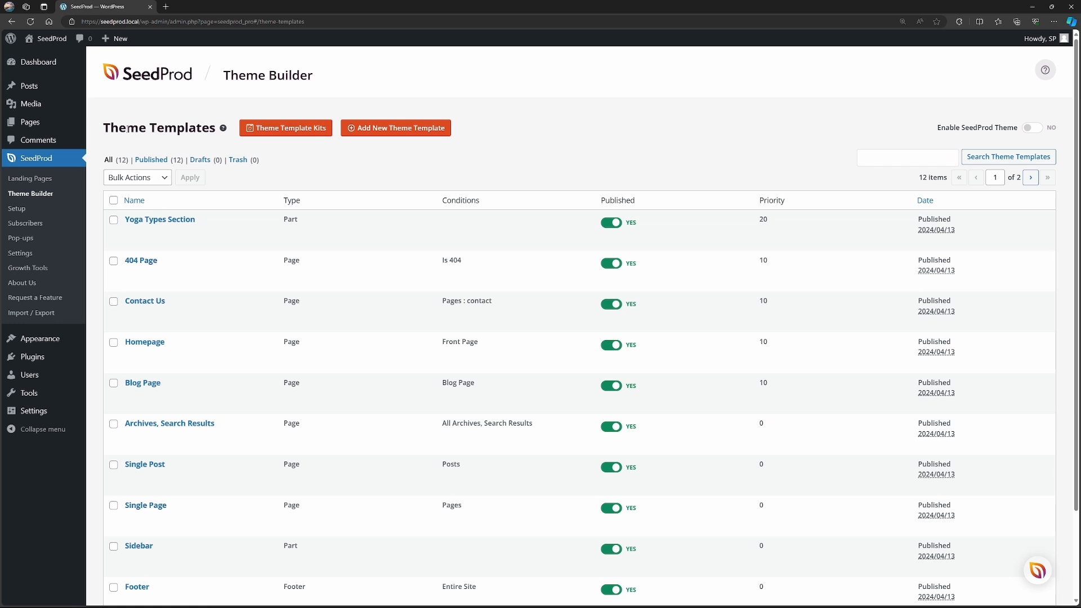
Review both pages of the imported theme templates and enable the SeedProd theme.
scroll(403, 180, down, 2)
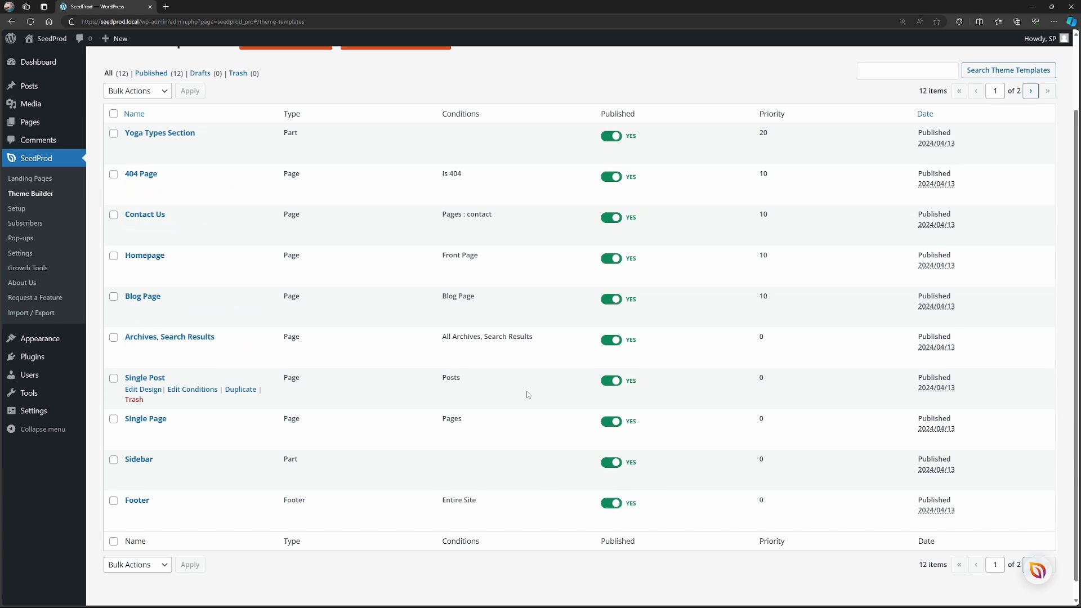
scroll(1013, 578, down, 1)
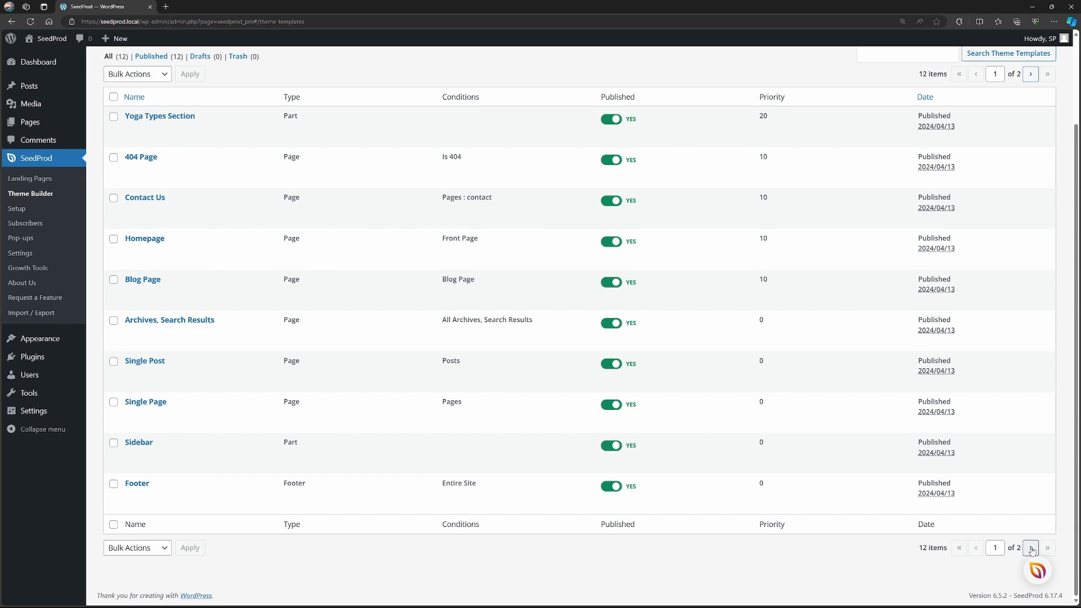
click(1031, 548)
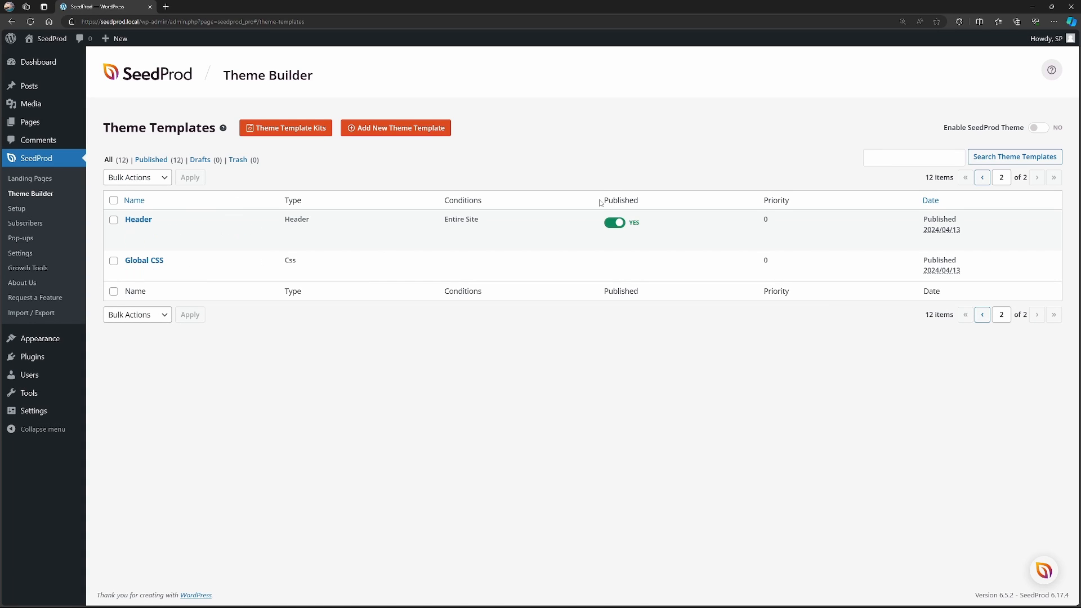
click(1039, 128)
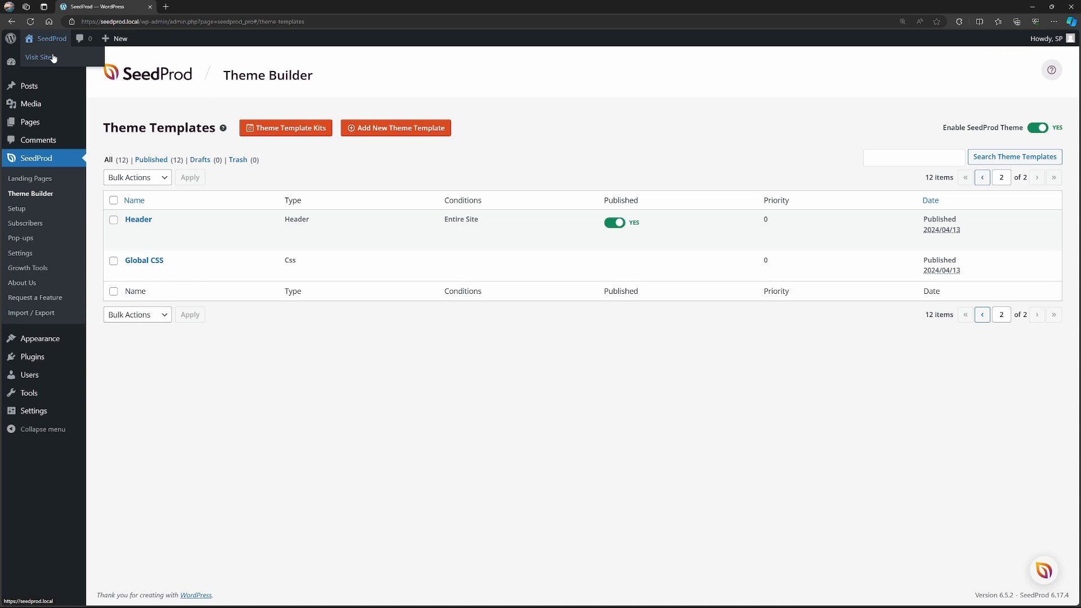
Open the live site in a new tab and look over the homepage.
middle_click(52, 56)
click(196, 13)
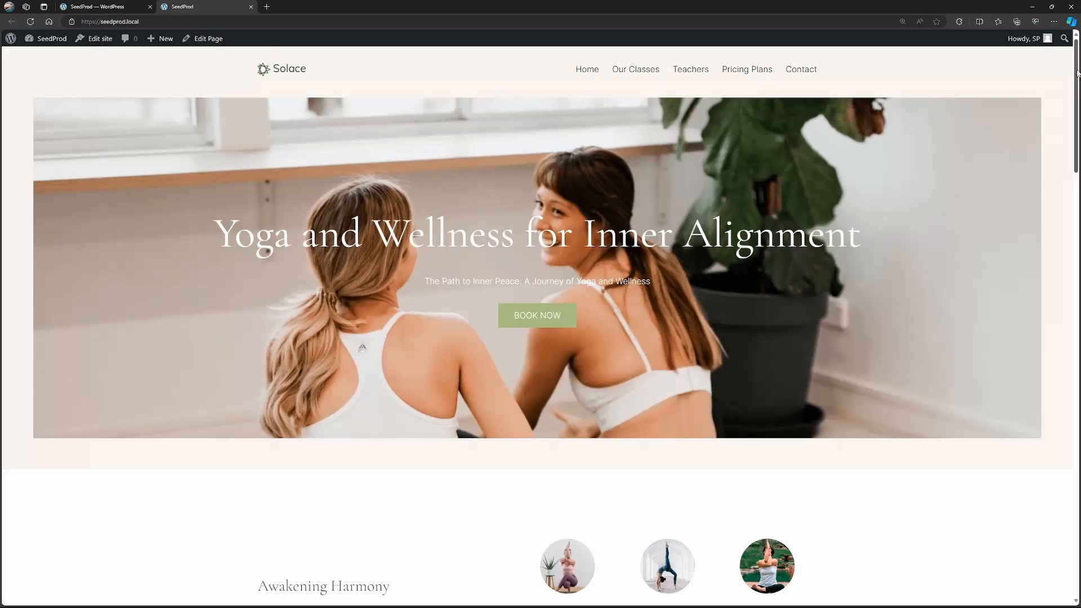
mouse_move(1077, 71)
mouse_down()
mouse_move(1077, 495)
mouse_move(1077, 73)
mouse_up()
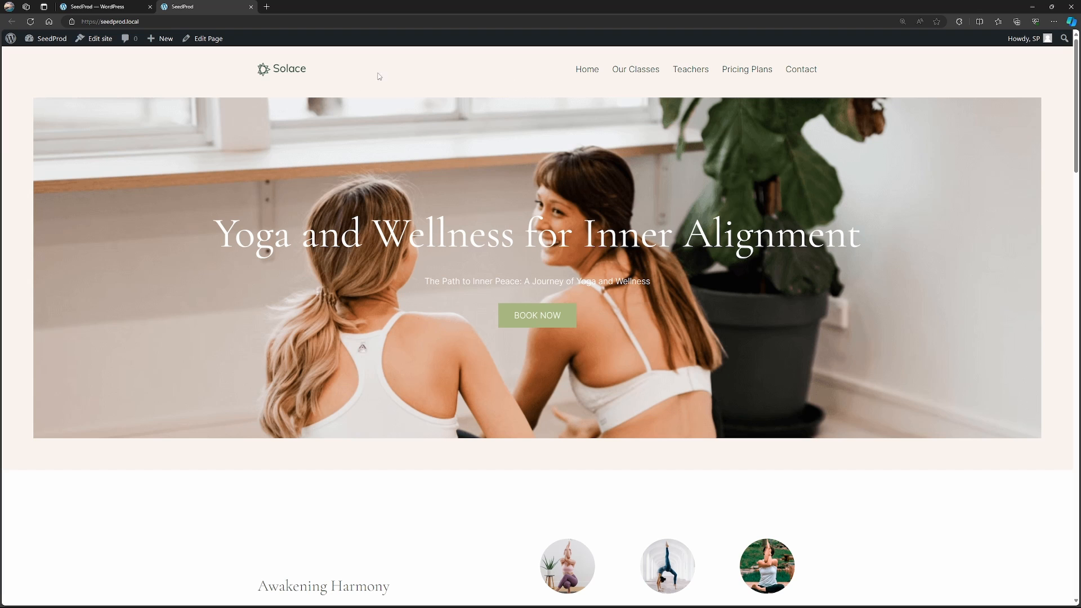
Open the Header template's design in the Theme Builder and remove the Solace logo from its image block.
click(93, 6)
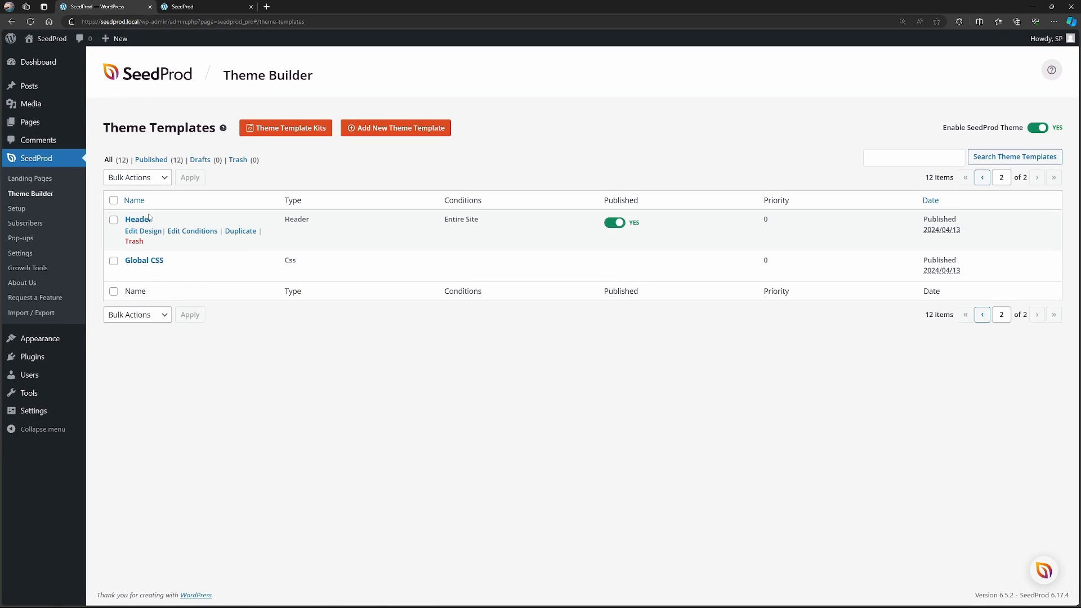
click(143, 231)
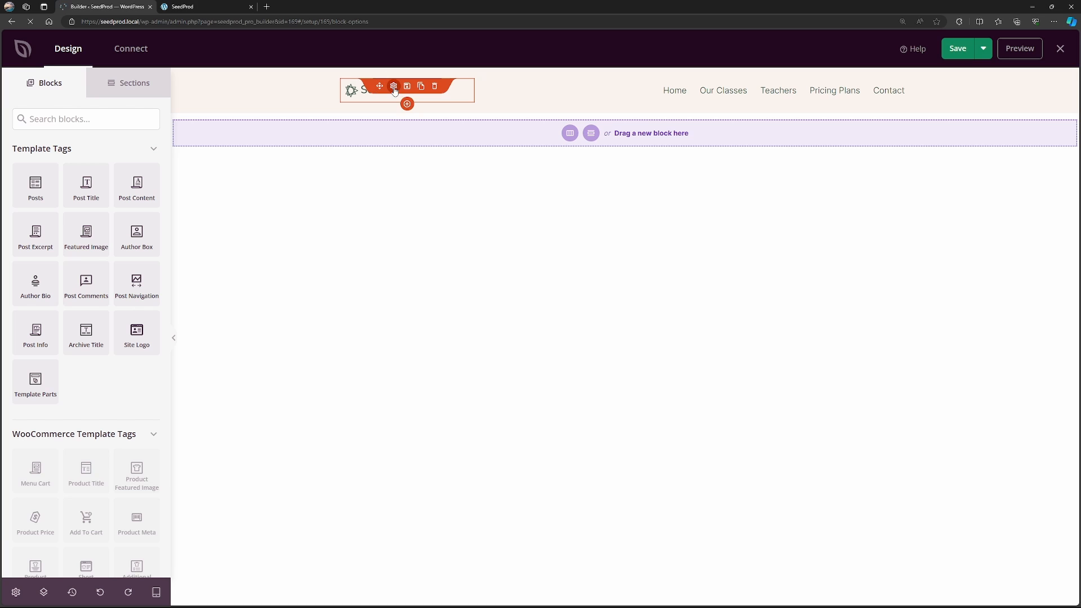
click(394, 86)
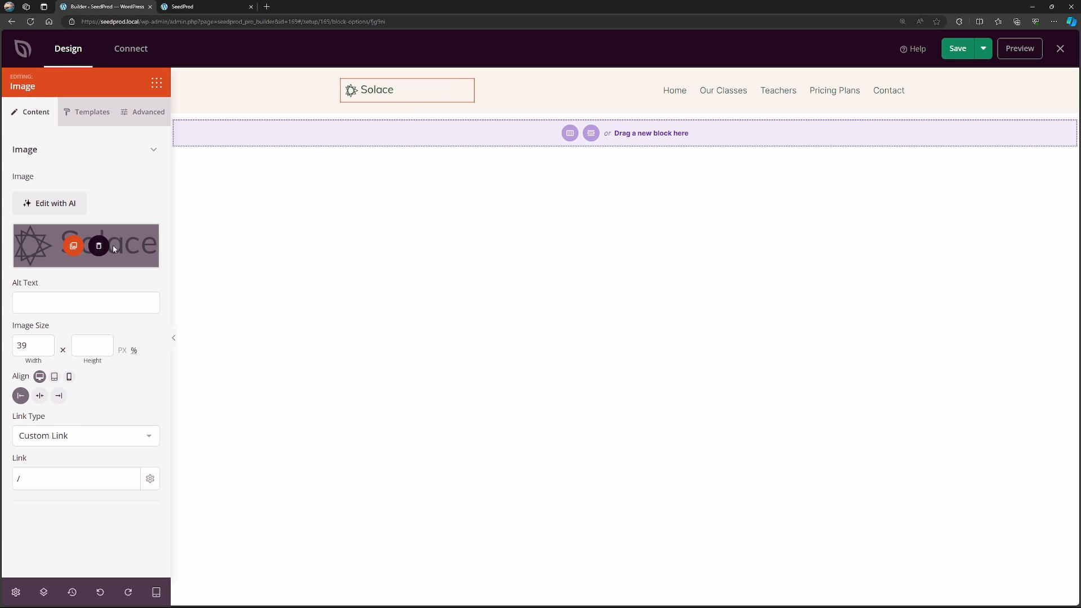
click(98, 247)
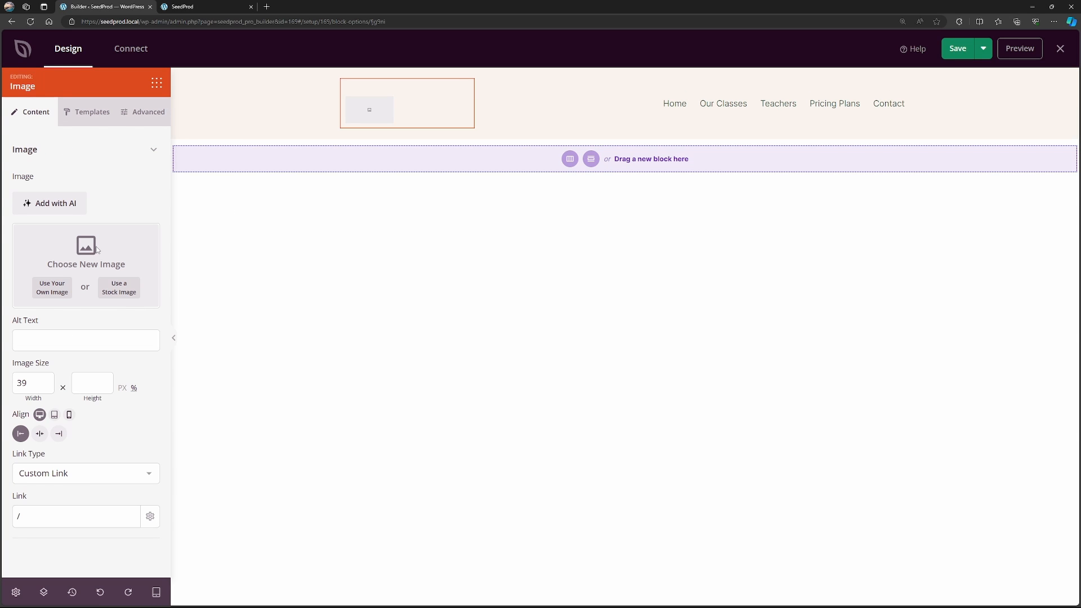
Upload the yoga-logo lotus image as the header logo and set its width to 90 px.
click(50, 293)
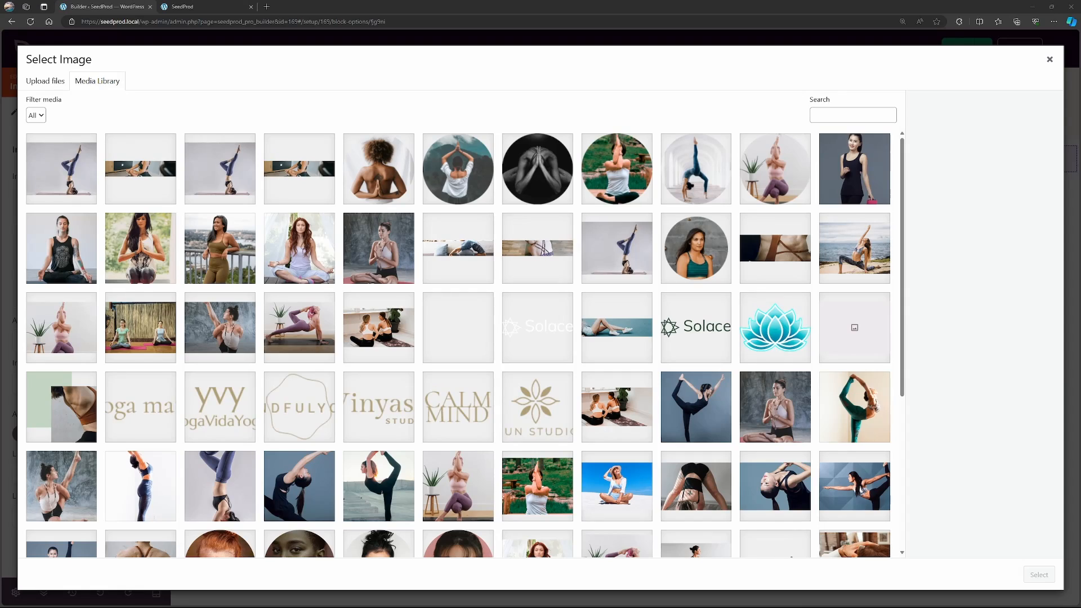
drag(1, 281, 338, 269)
click(45, 81)
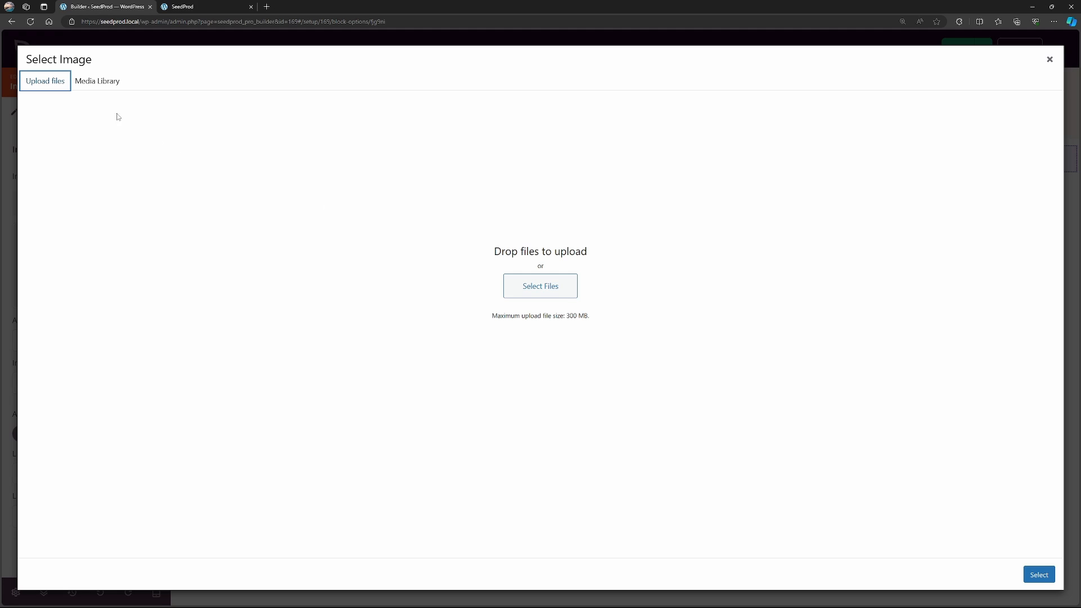
click(97, 81)
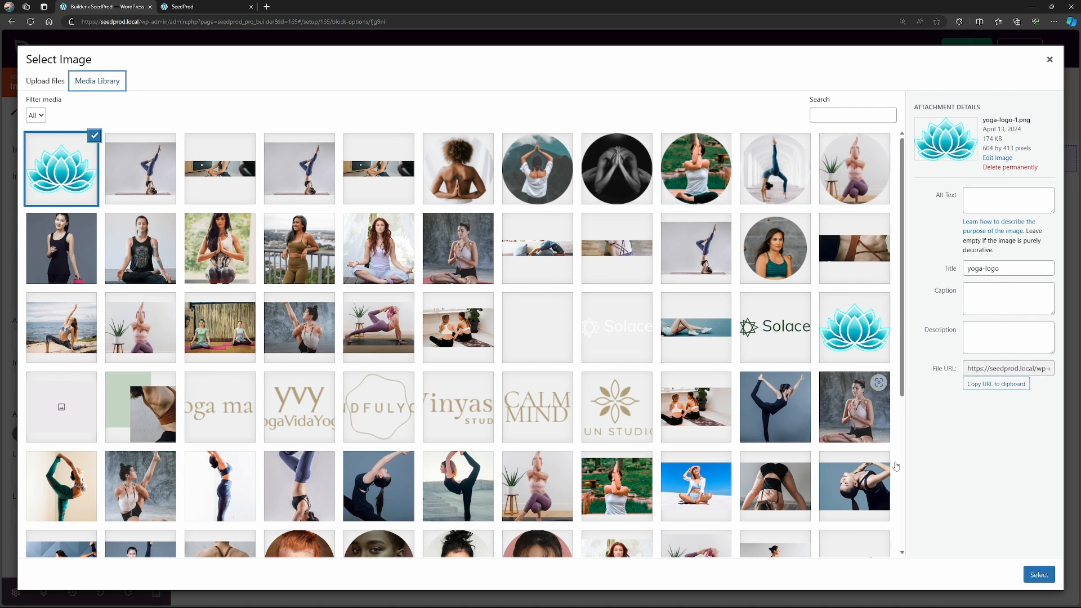
click(1040, 575)
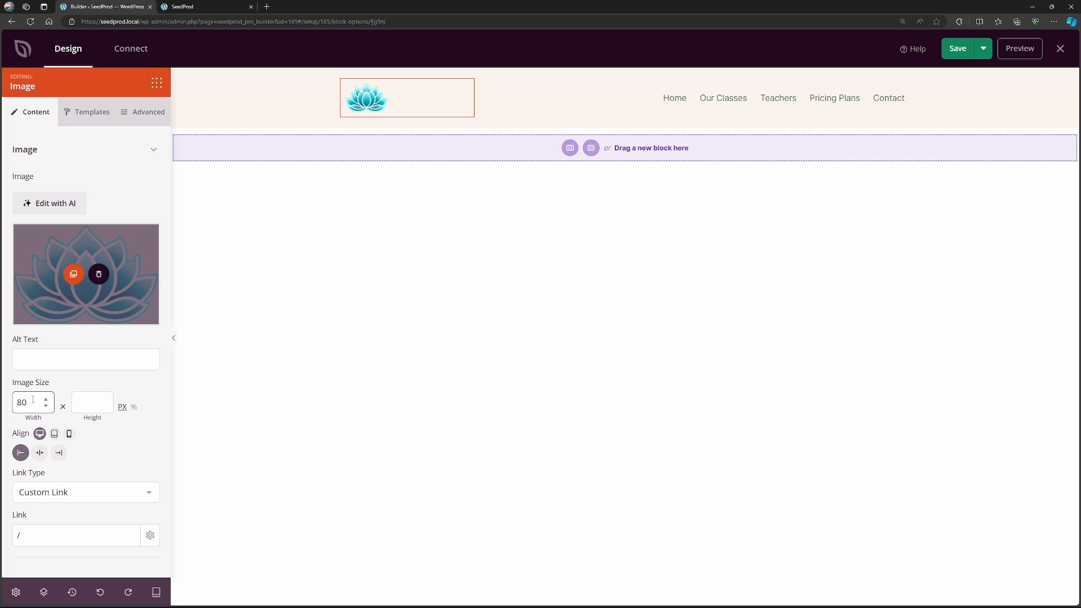
drag(32, 401, 20, 402)
text(90)
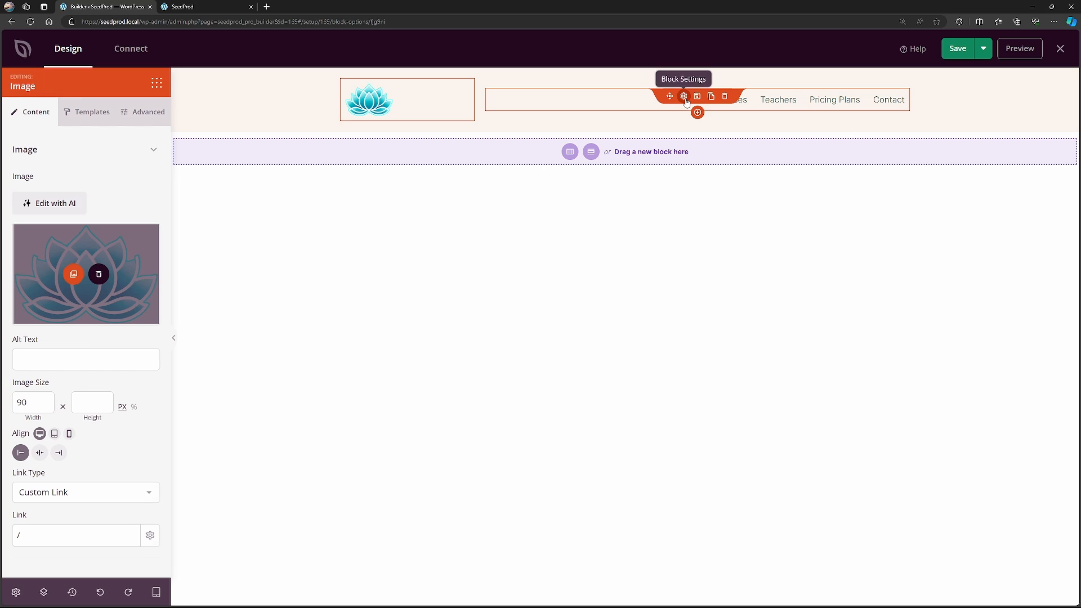
Examine the header's Nav Menu settings, checking the text and URL link of the Home and Our Classes items.
click(685, 98)
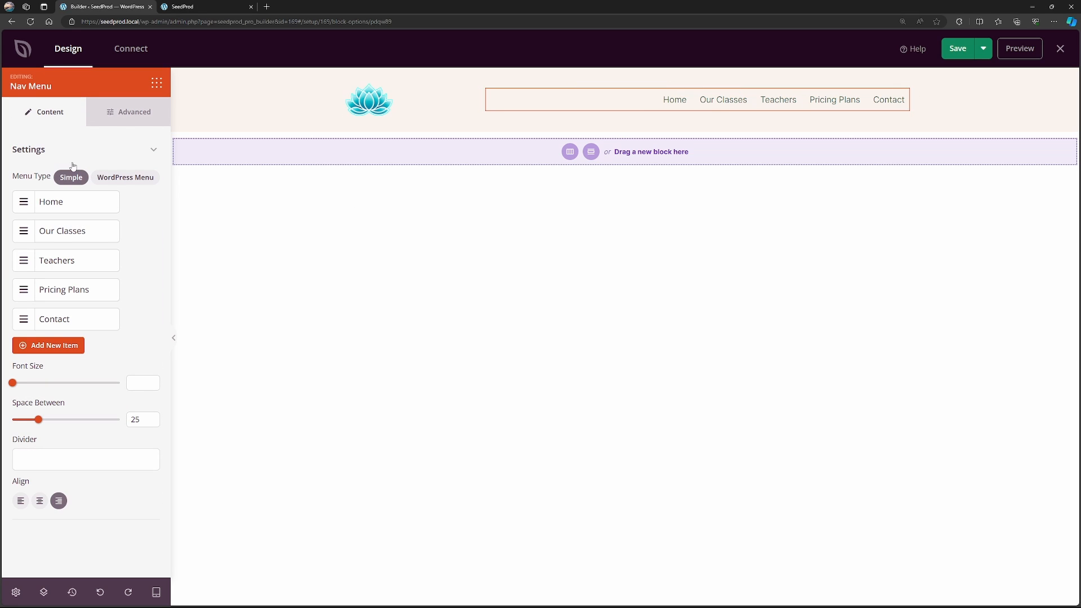
click(56, 203)
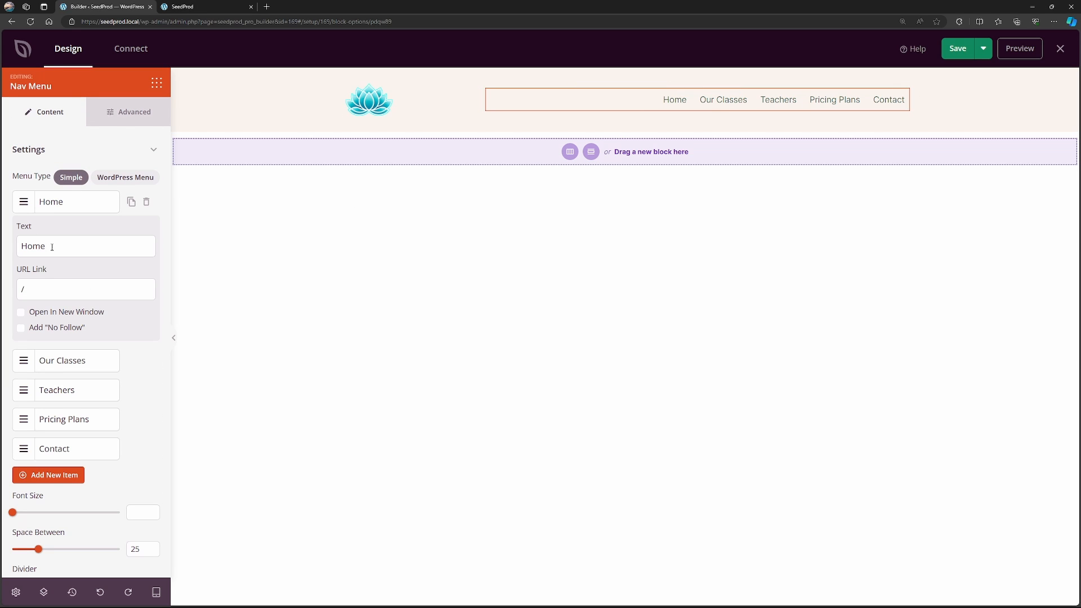
drag(51, 247, 18, 254)
click(76, 204)
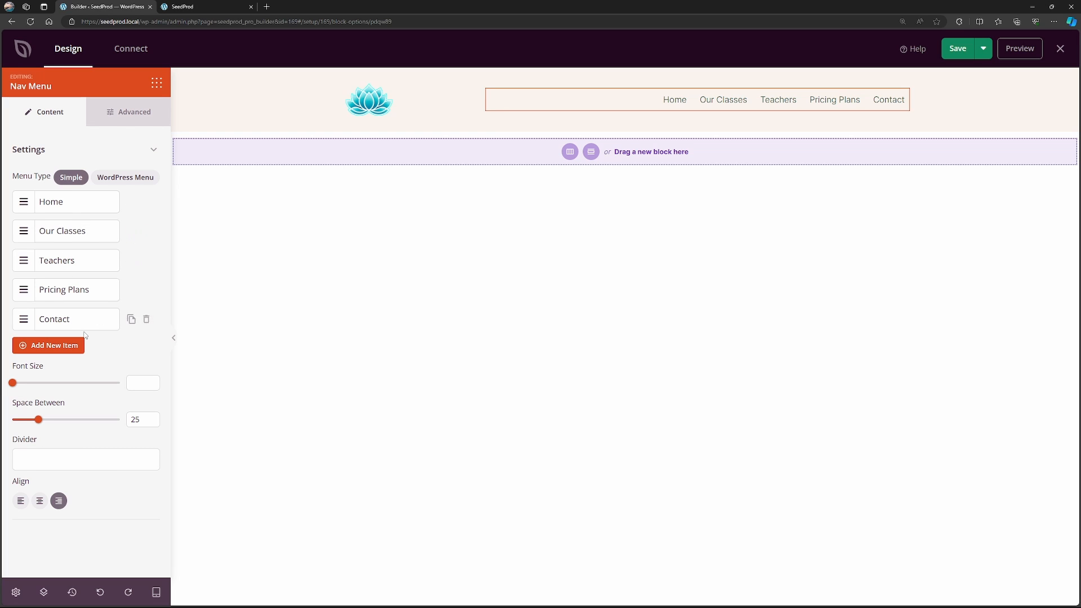
click(65, 232)
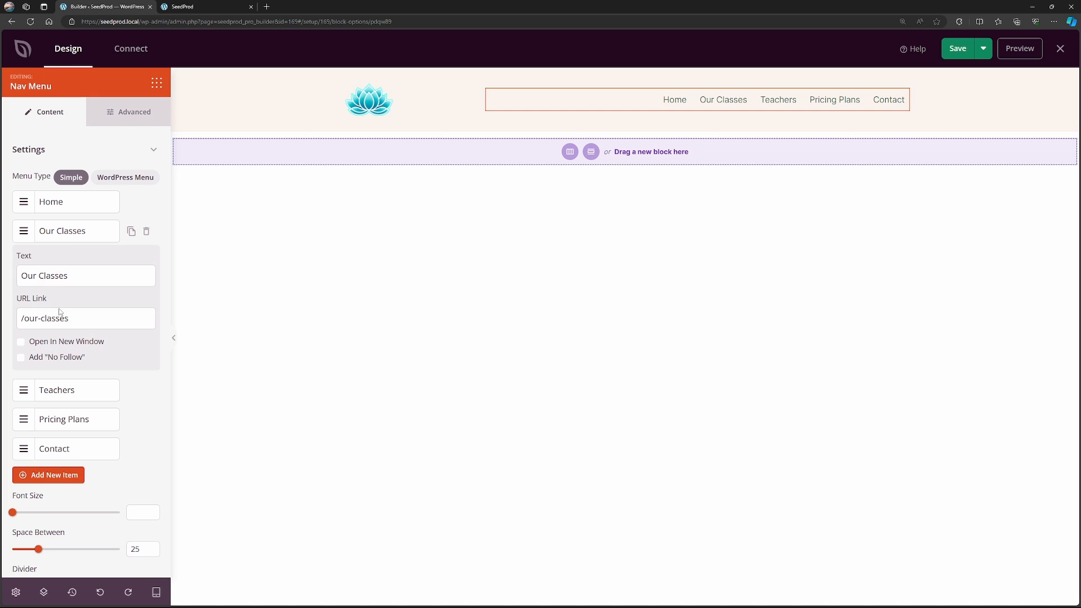
drag(77, 320, 19, 319)
click(99, 318)
click(90, 234)
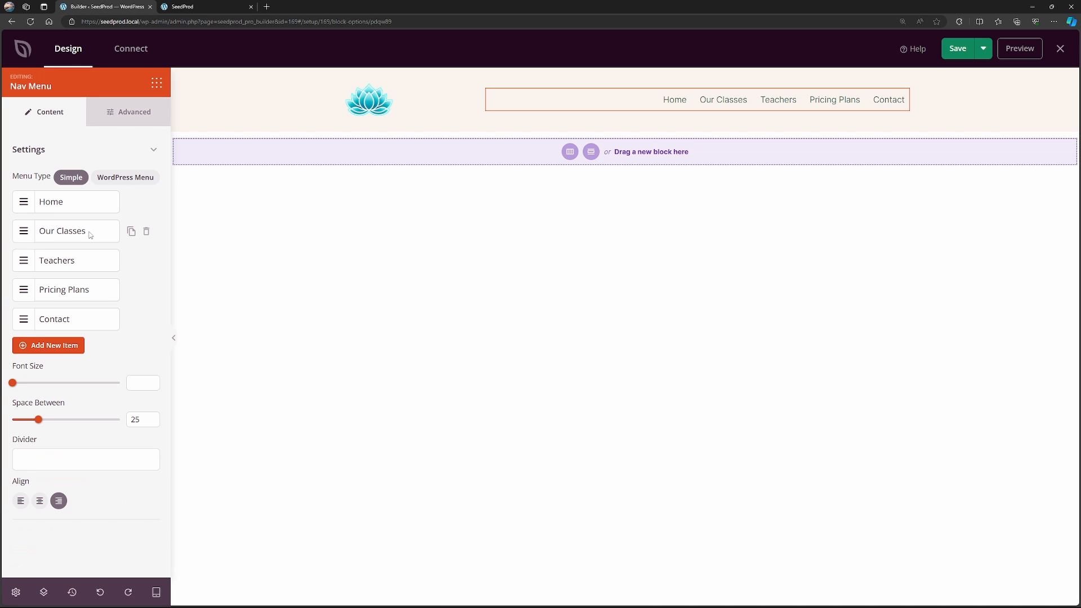
Open the header section's settings, and save the Header template before closing the builder.
click(262, 172)
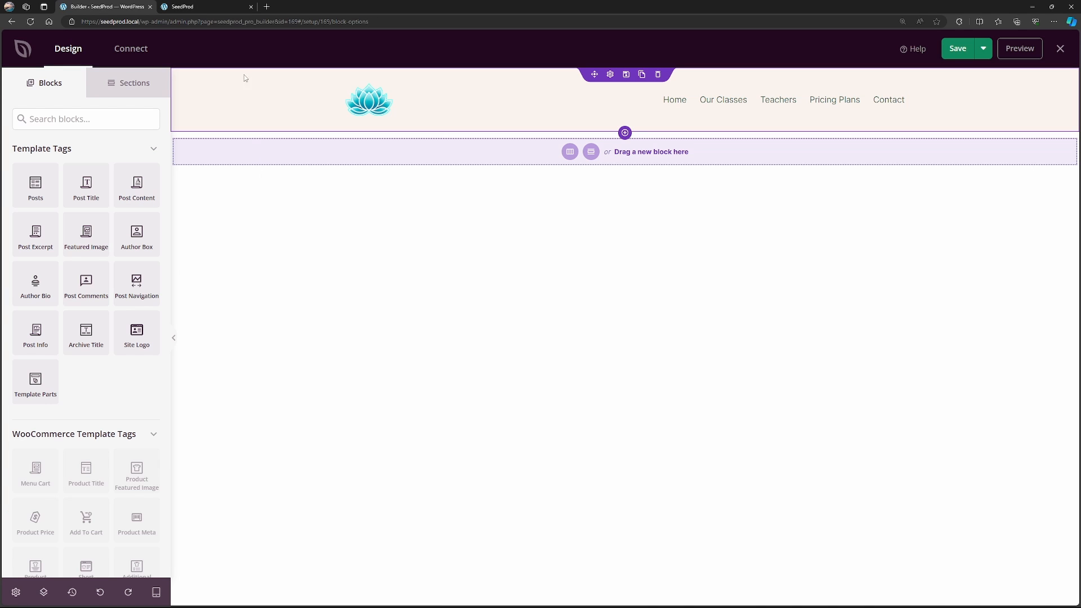
click(264, 102)
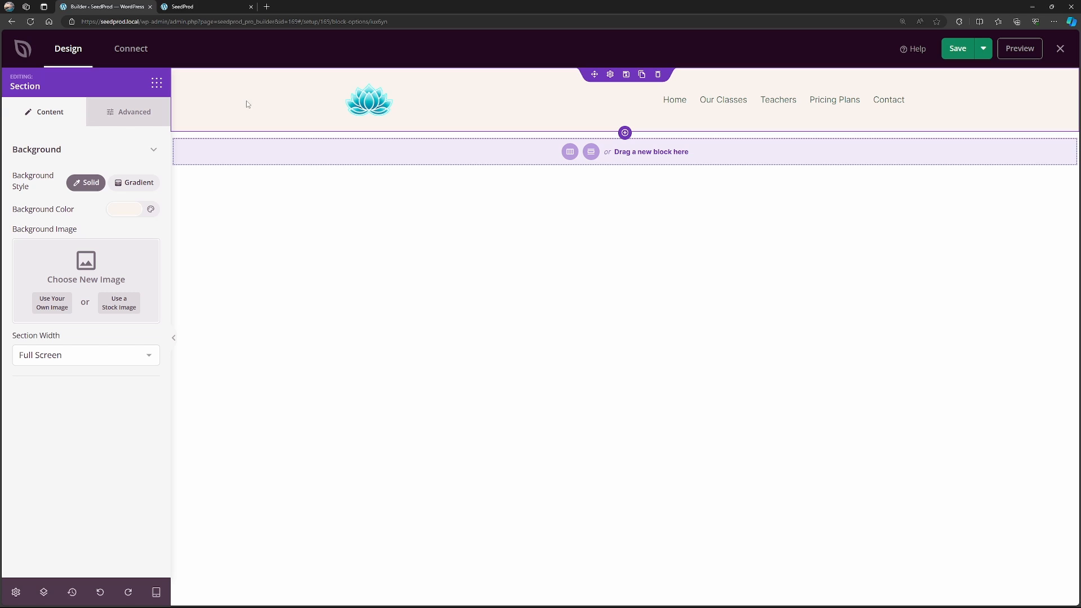
click(960, 52)
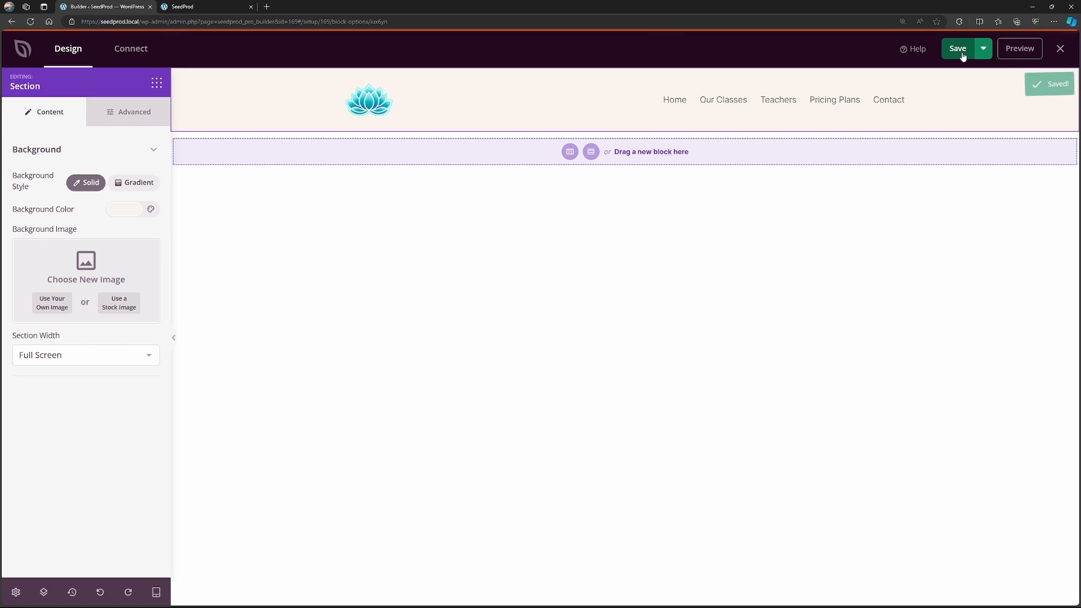
click(1061, 49)
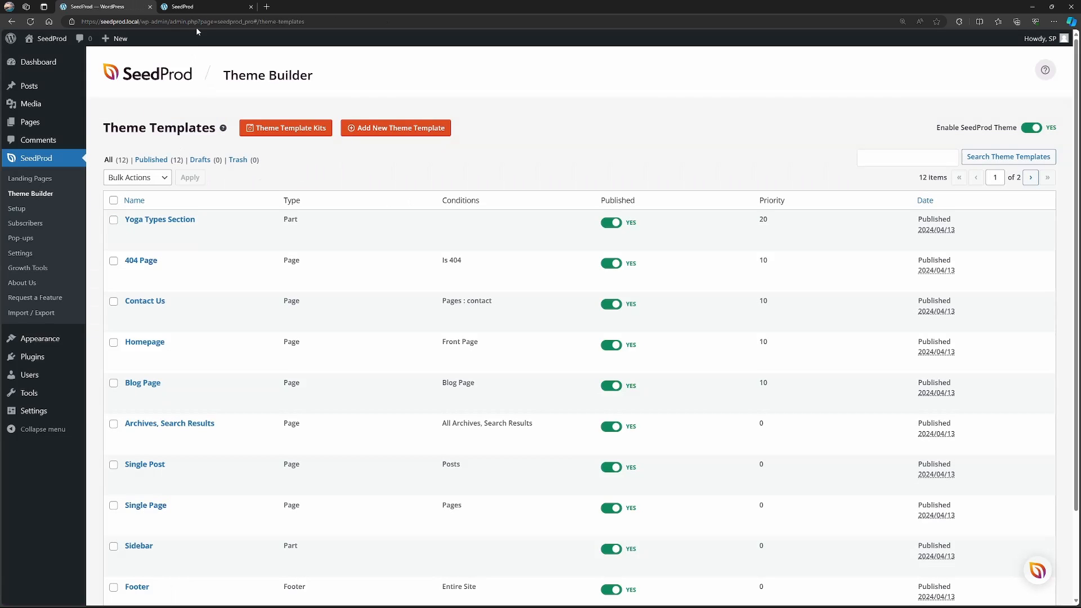
Reload the live site to check the header's new logo.
click(189, 8)
click(34, 23)
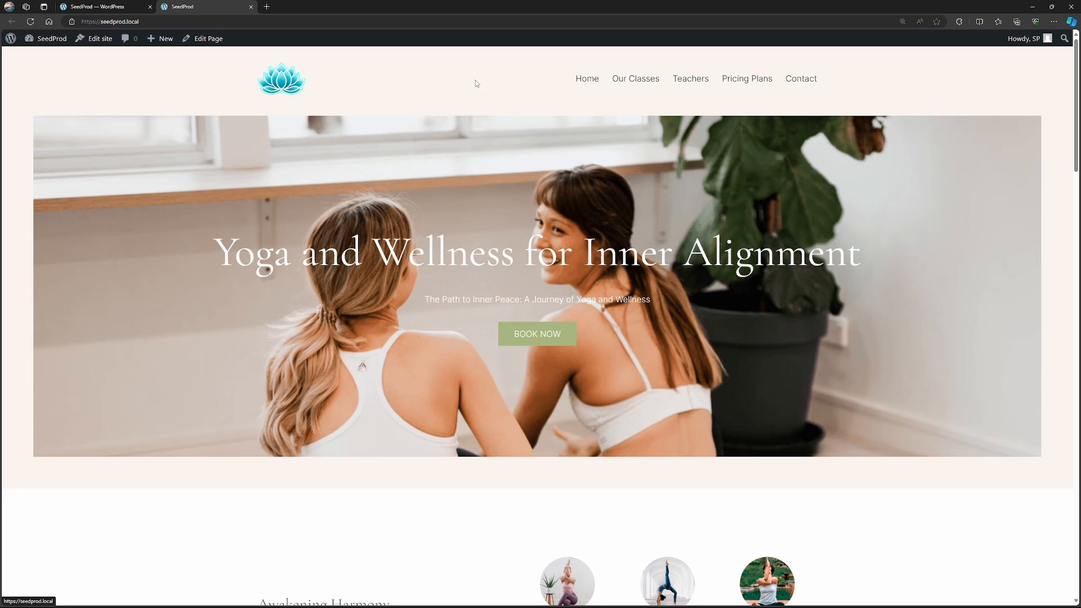
Return to the Theme Builder templates, open the Global CSS template's design and show its color settings.
click(92, 11)
scroll(185, 140, down, 2)
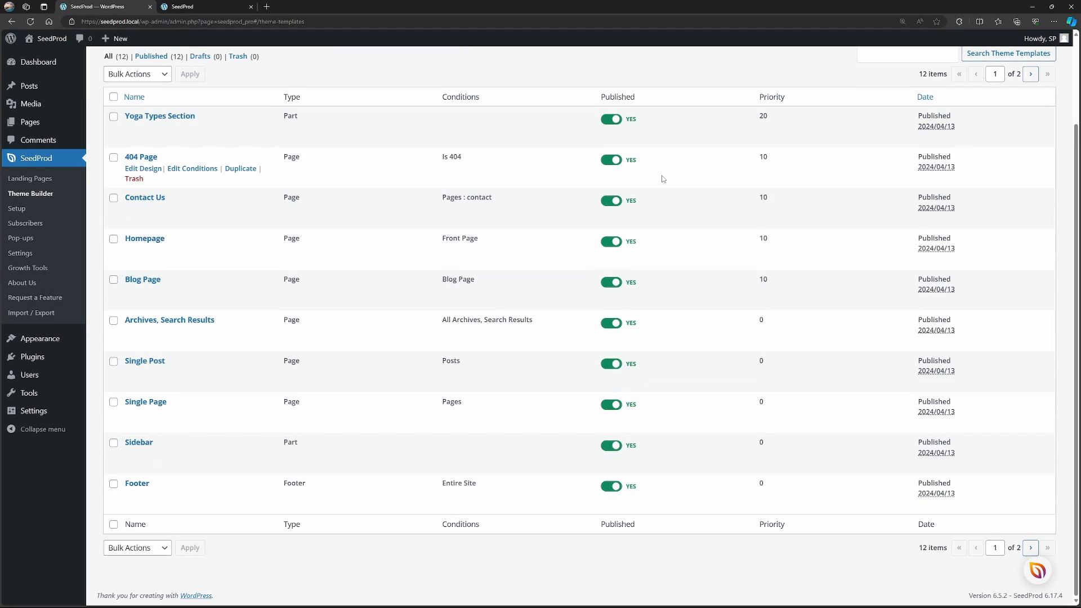
click(1035, 552)
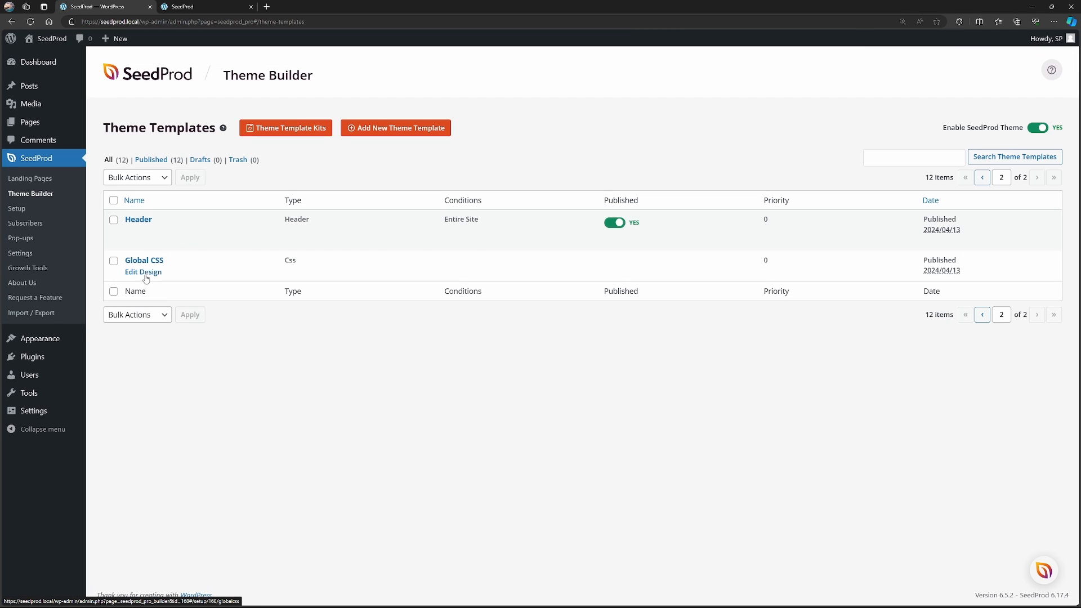
click(145, 276)
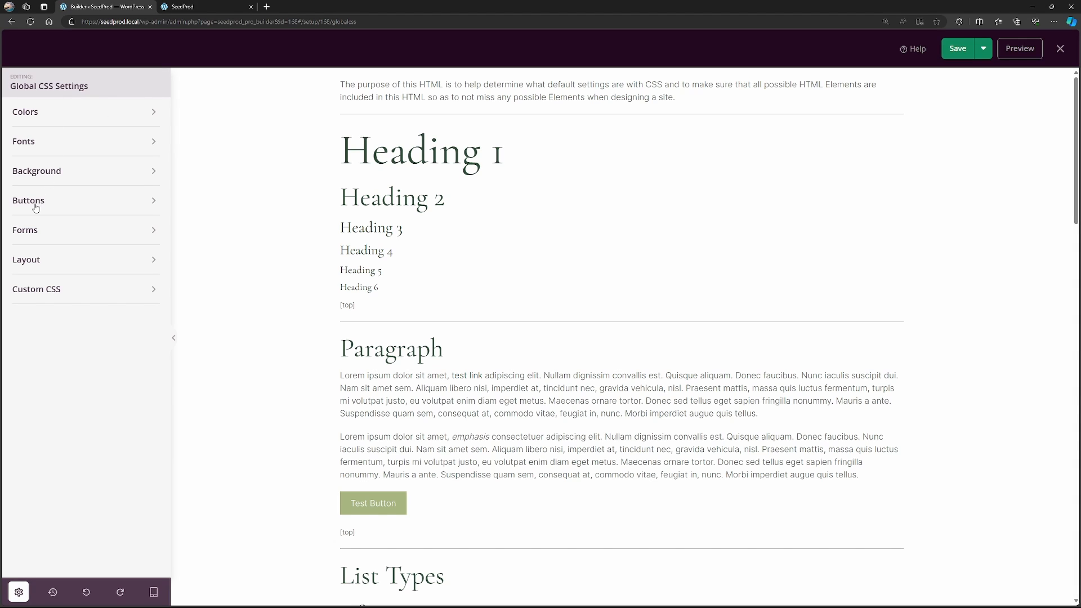
click(110, 116)
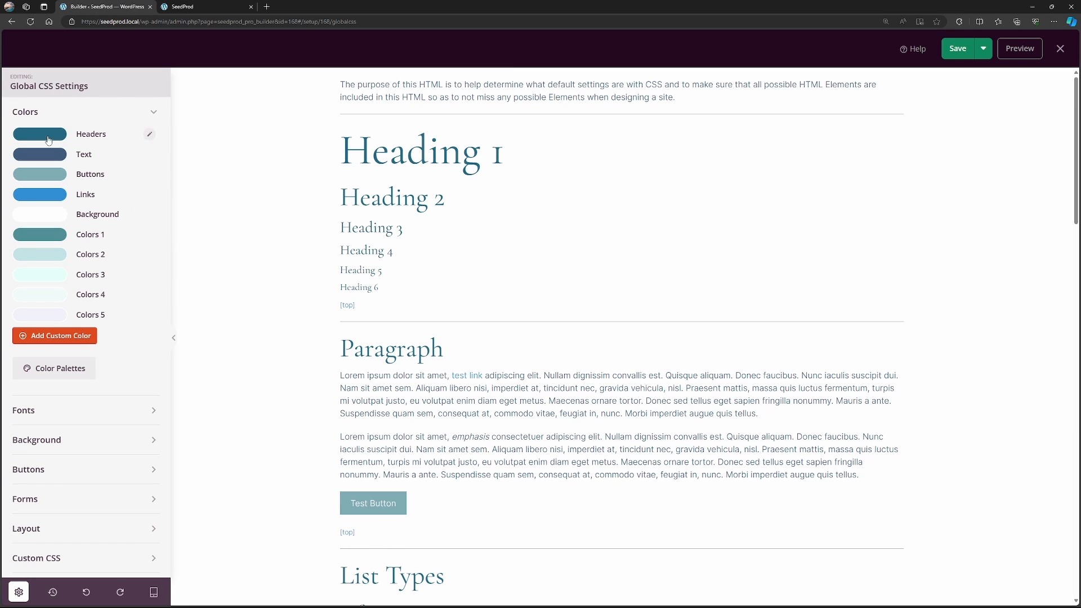
Examine the global Headers and Text colors and how they appear on the sample headings and paragraphs.
click(43, 134)
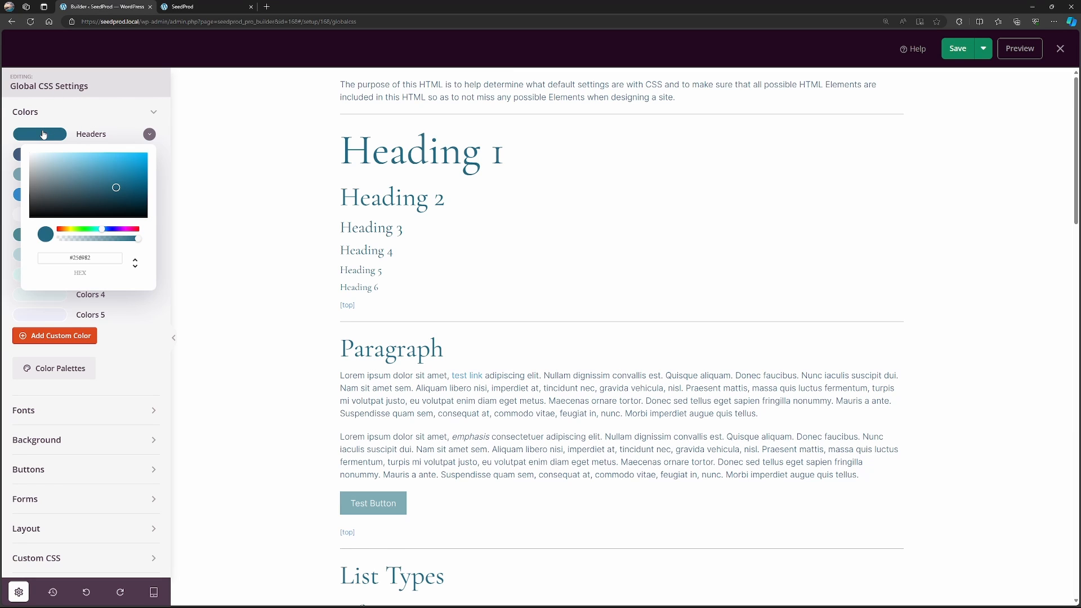
click(43, 134)
click(39, 154)
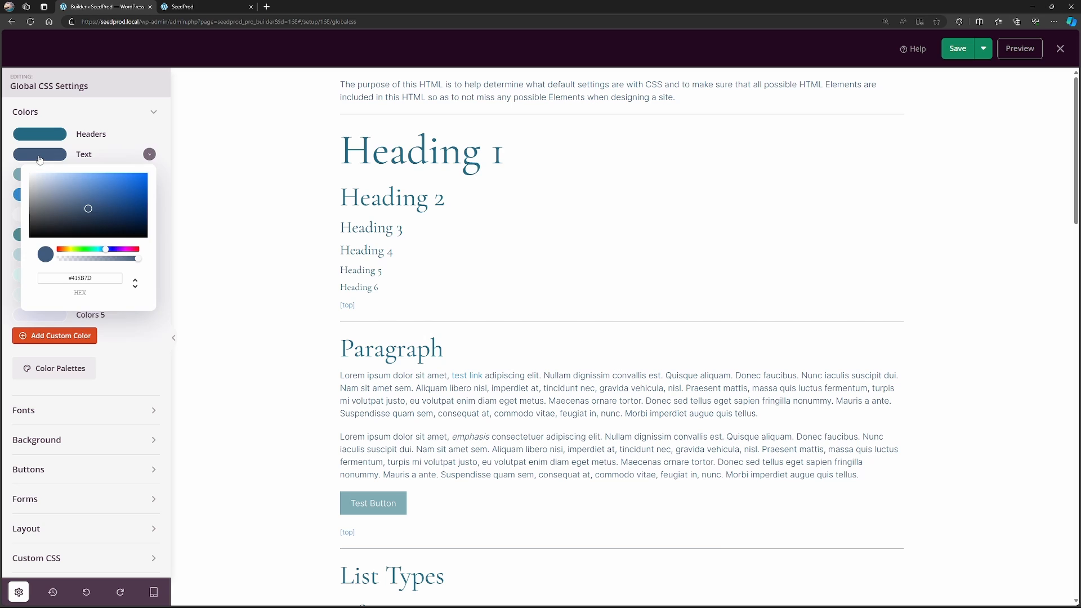
click(52, 158)
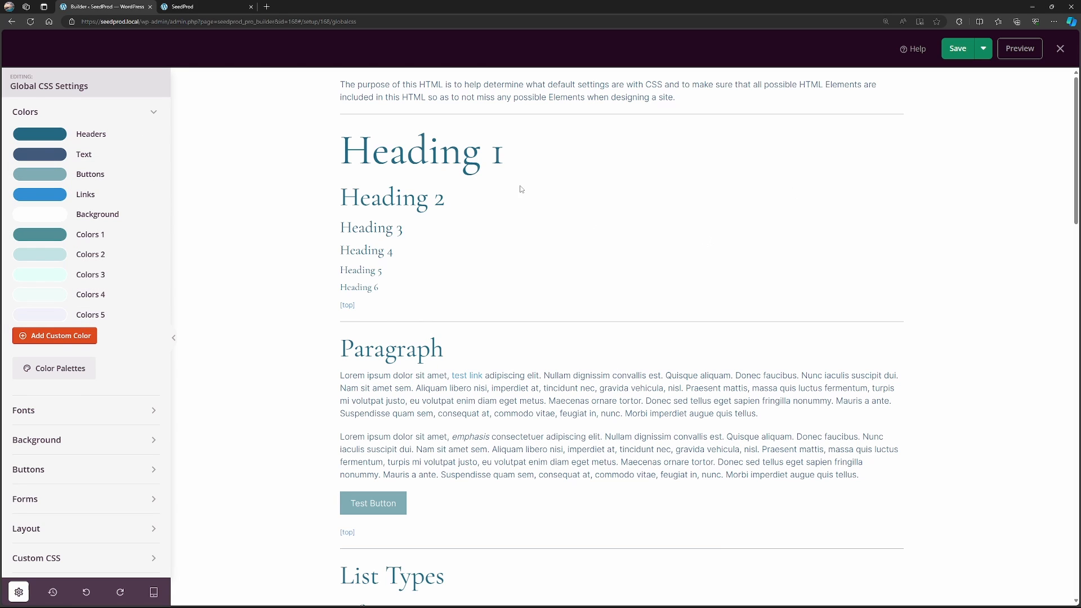
drag(350, 151, 492, 151)
click(599, 188)
mouse_move(1075, 144)
mouse_down()
mouse_move(1076, 284)
mouse_move(1075, 152)
mouse_up()
Examine the global font settings, including the header font choices and the body text typography.
click(34, 111)
click(50, 141)
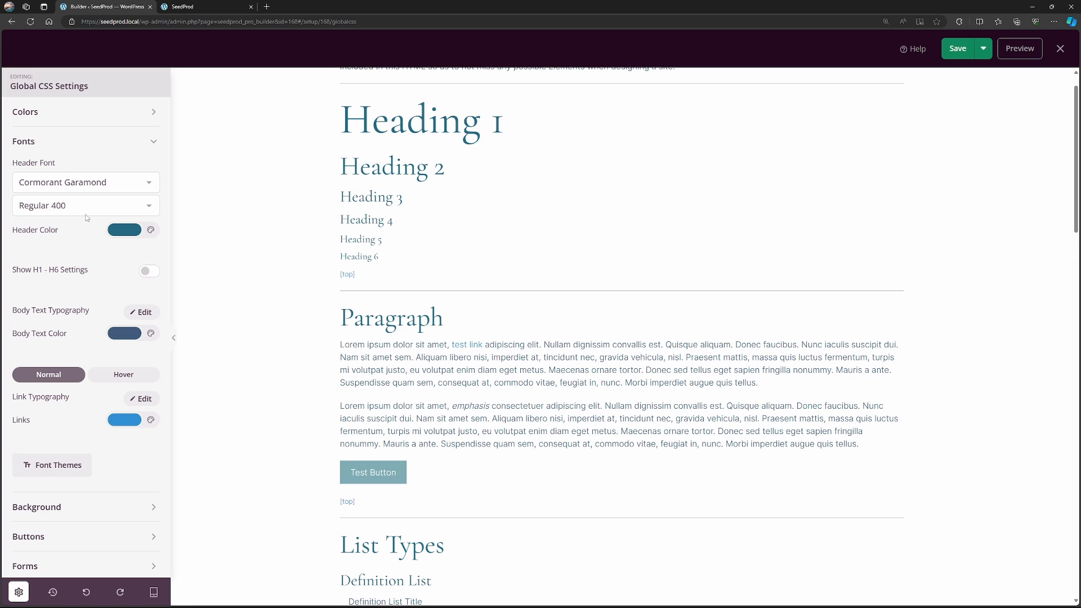
click(150, 185)
click(151, 184)
click(144, 316)
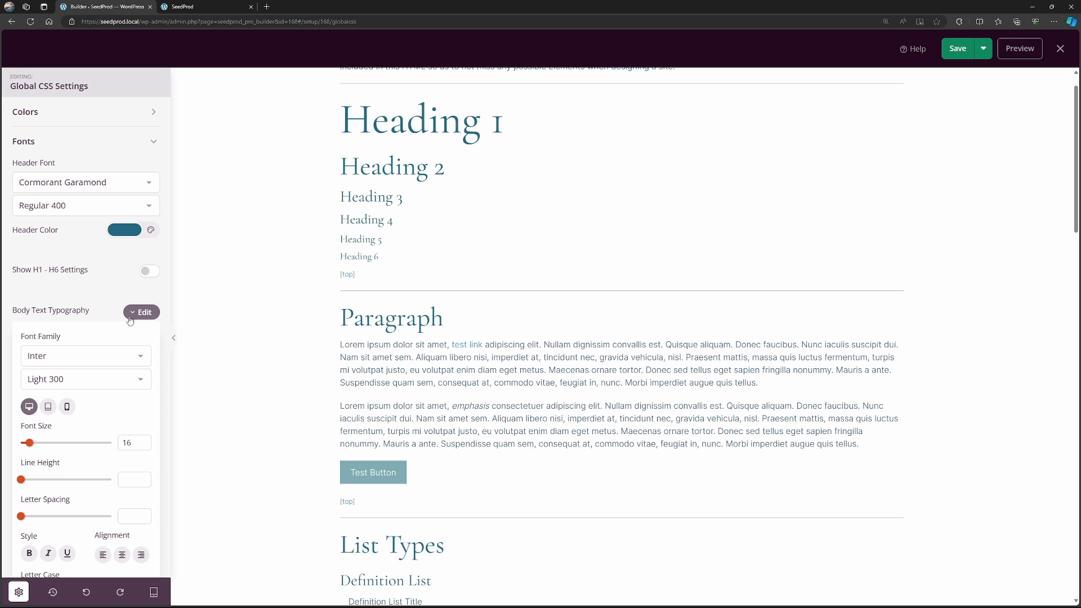
click(132, 317)
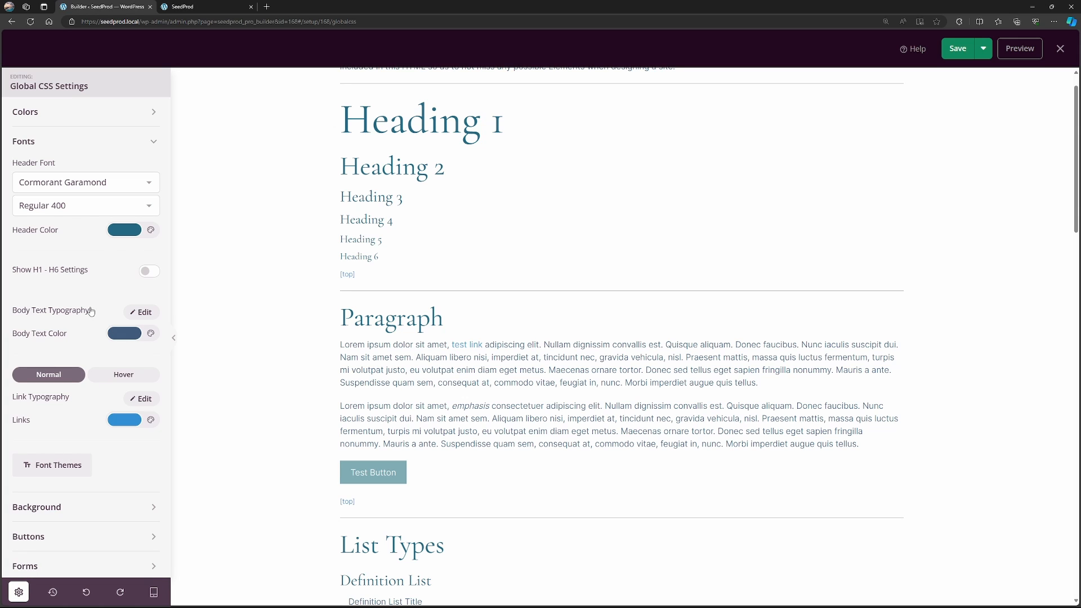
scroll(290, 370, down, 3)
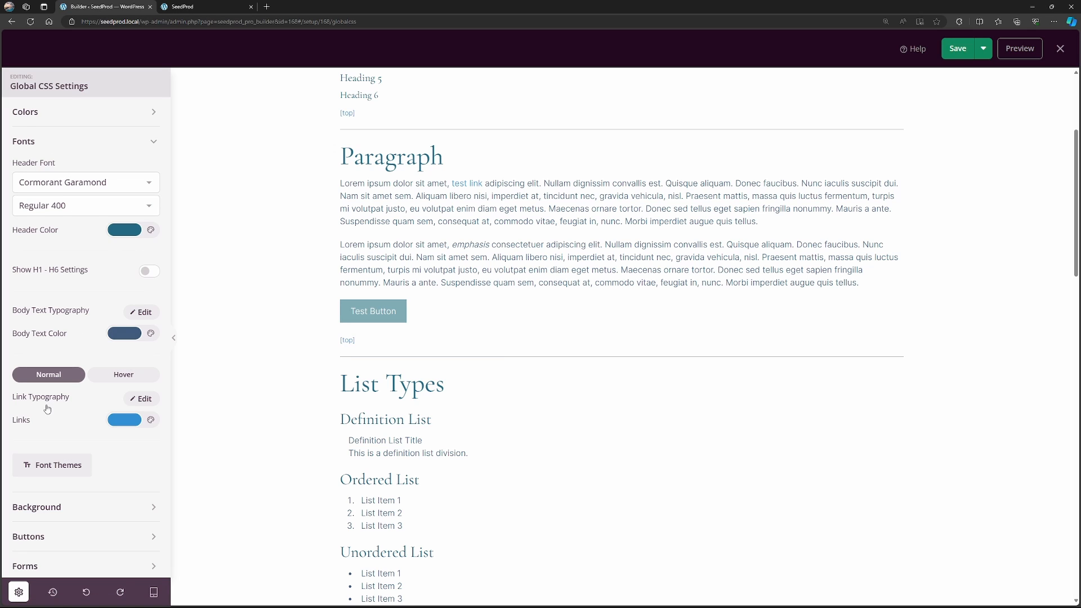
Set the hover color of links to #AED6FA in the global font settings.
click(125, 375)
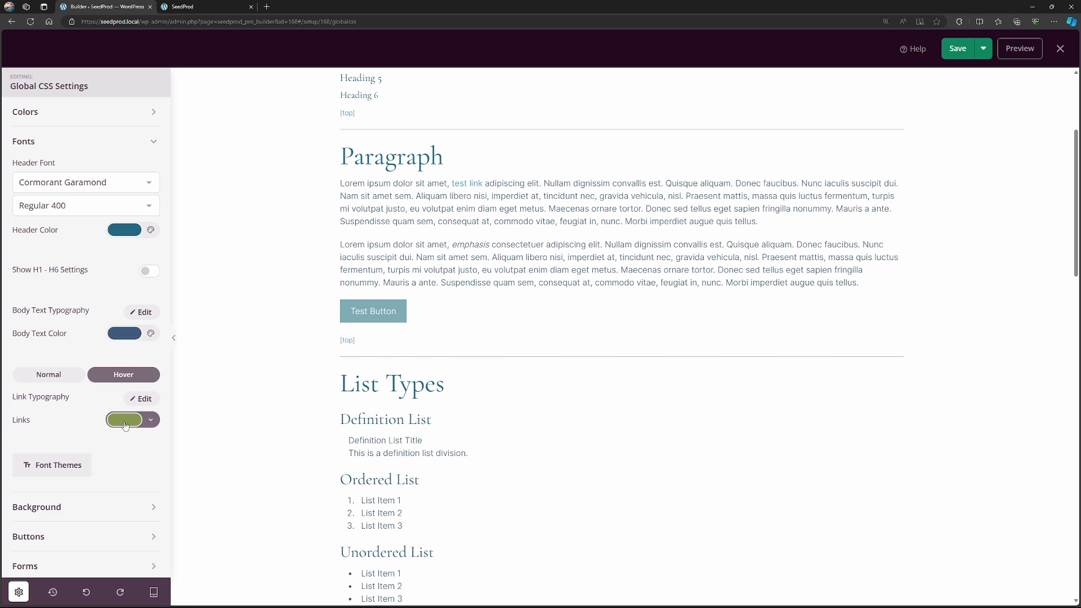
click(124, 420)
click(37, 340)
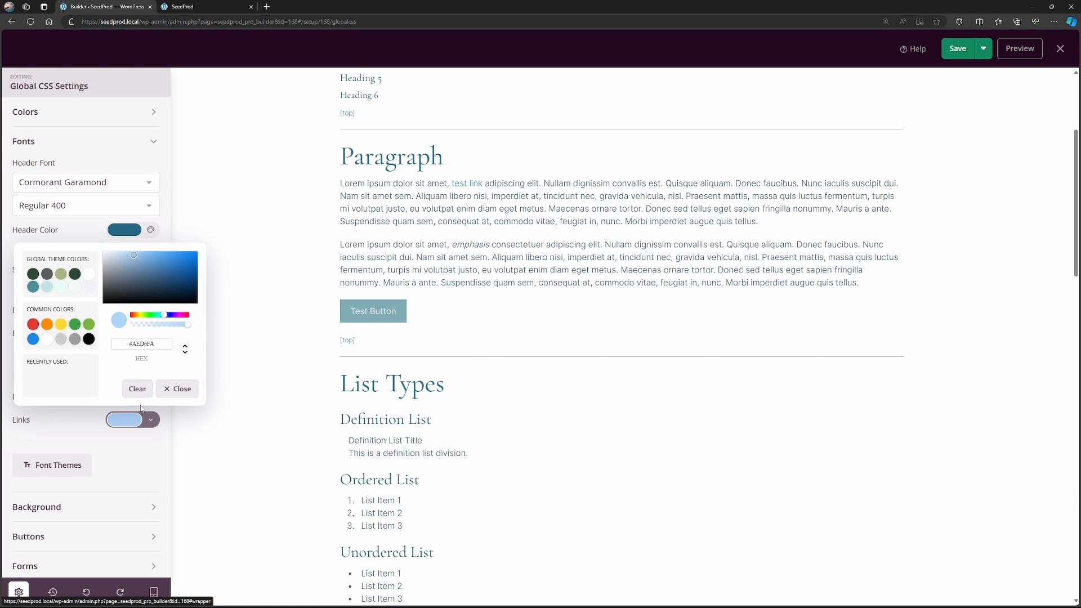
click(70, 430)
Open the global Buttons settings and check the normal button color.
click(64, 142)
click(34, 201)
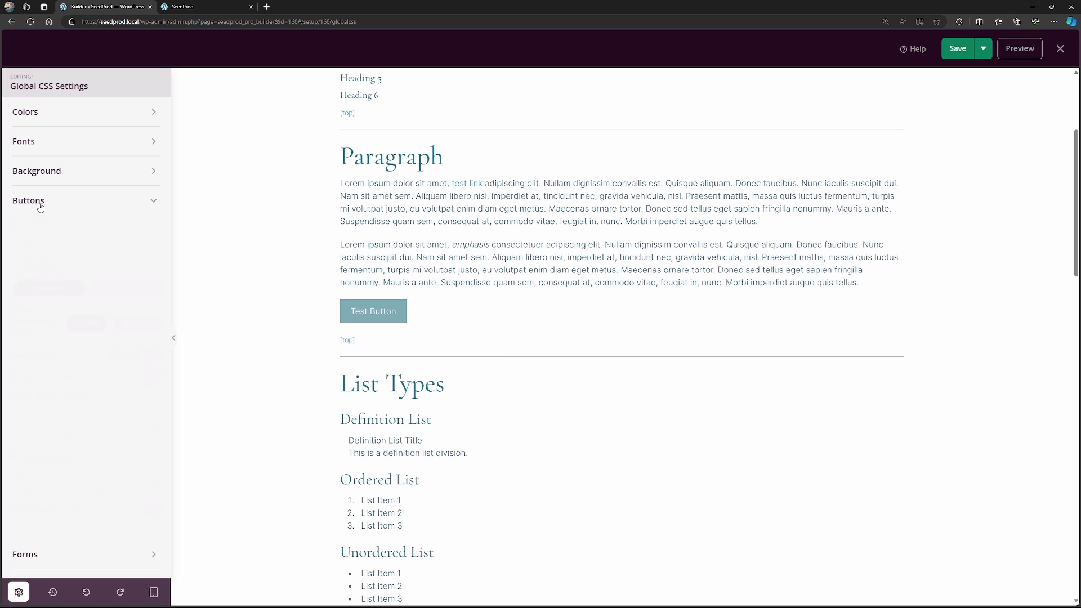
scroll(116, 363, down, 1)
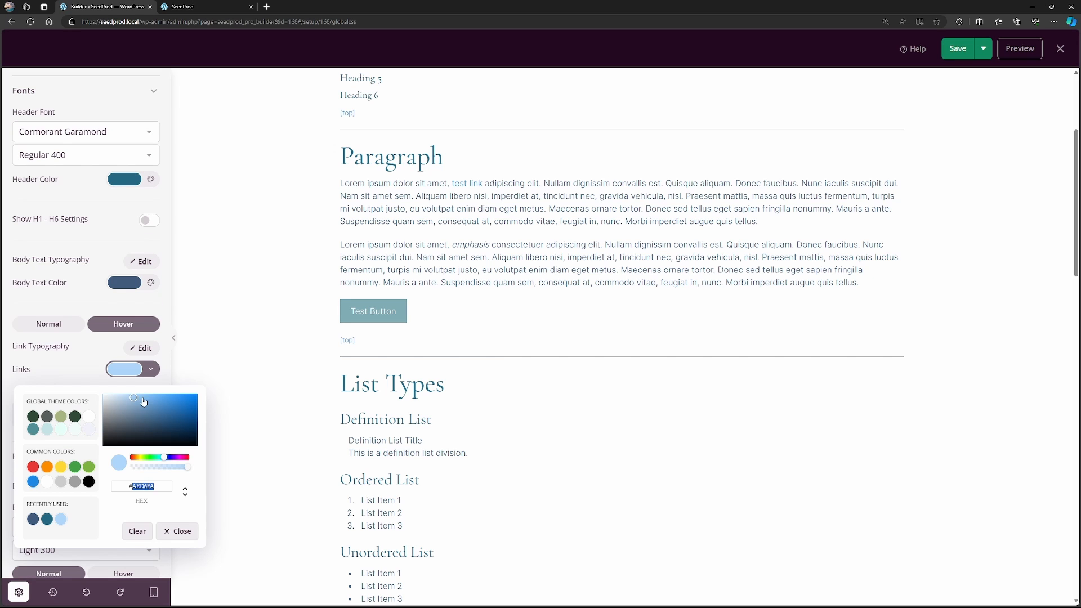
click(79, 94)
click(124, 306)
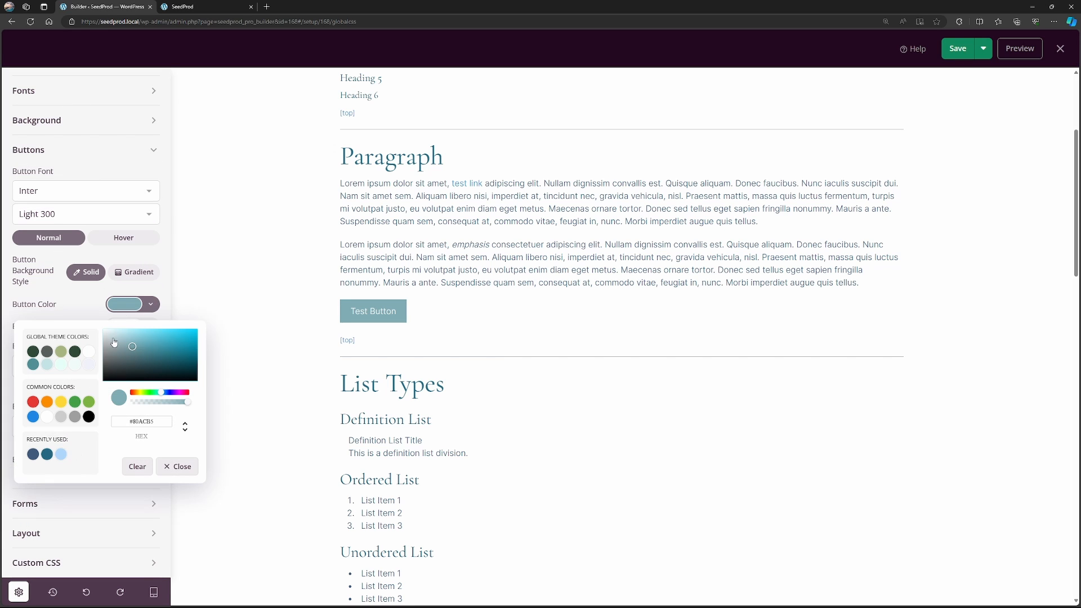
click(282, 341)
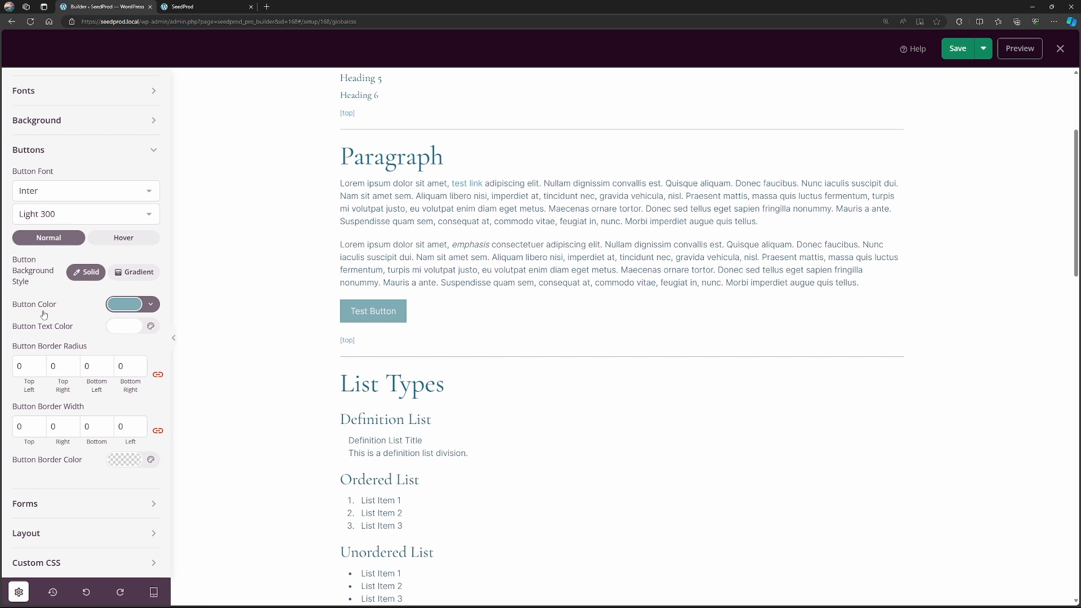
Copy the normal link color #318FD2 and apply it as the normal button color.
click(38, 97)
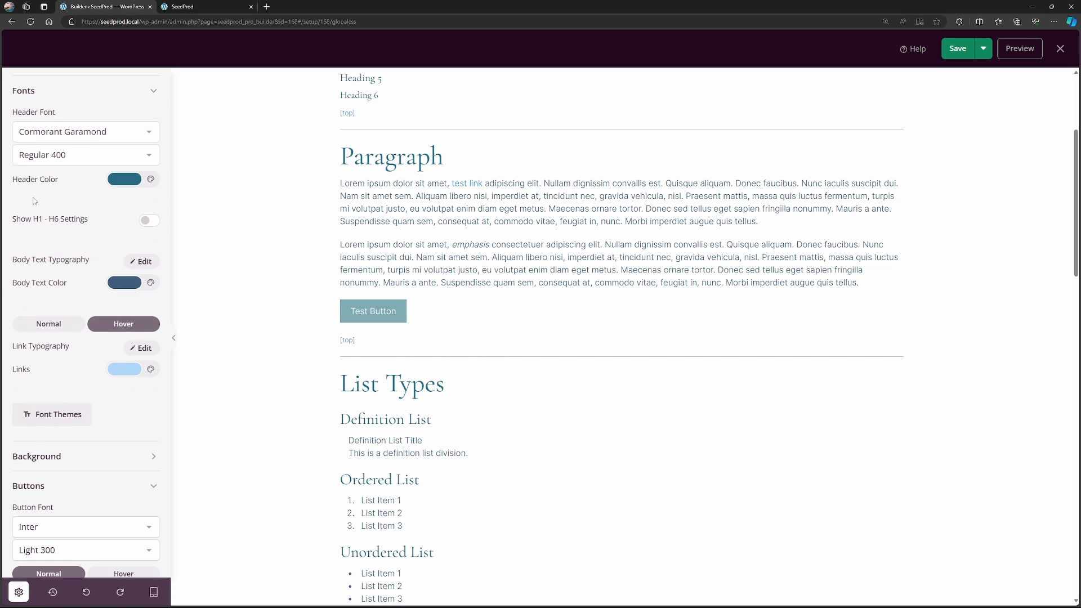
click(124, 373)
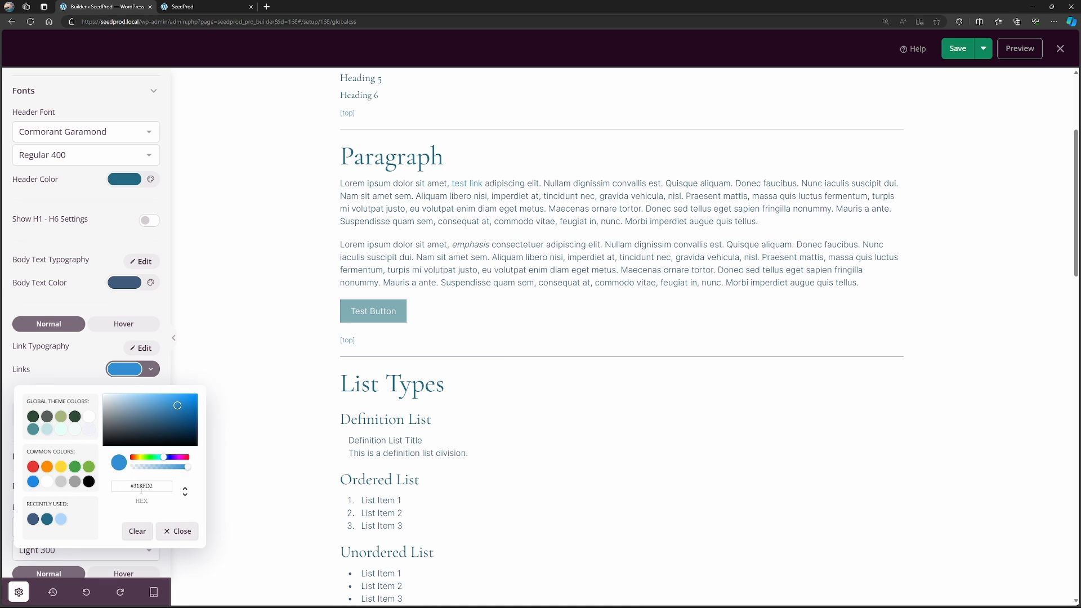
double_click(142, 486)
key(ctrl+c)
click(61, 94)
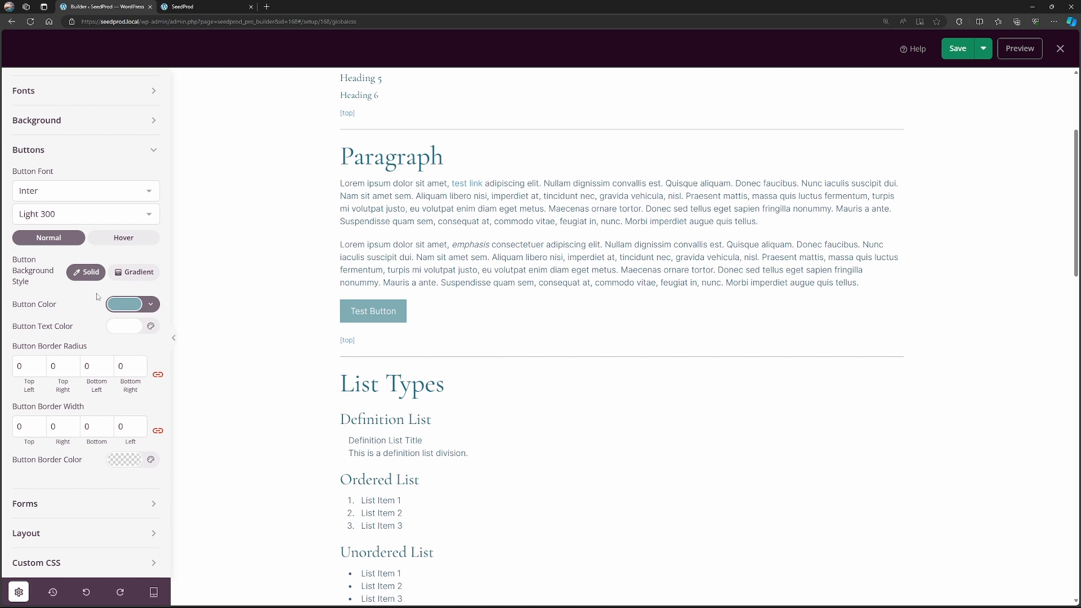
click(124, 305)
double_click(143, 421)
key(ctrl+v)
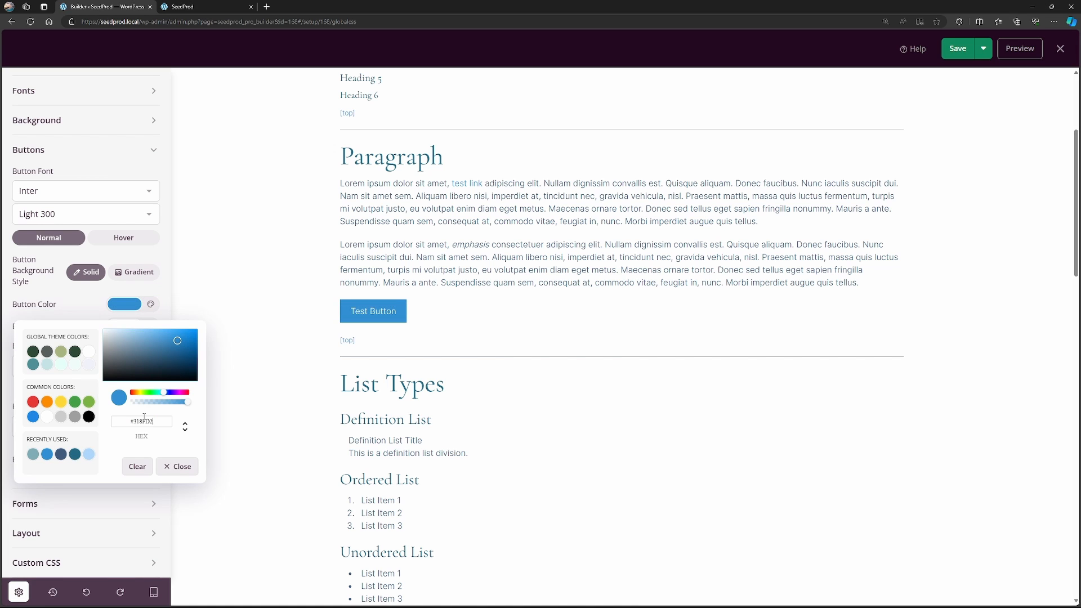
Copy the link hover color #AED6FA and apply it as the button's hover color.
click(71, 97)
click(123, 324)
click(124, 369)
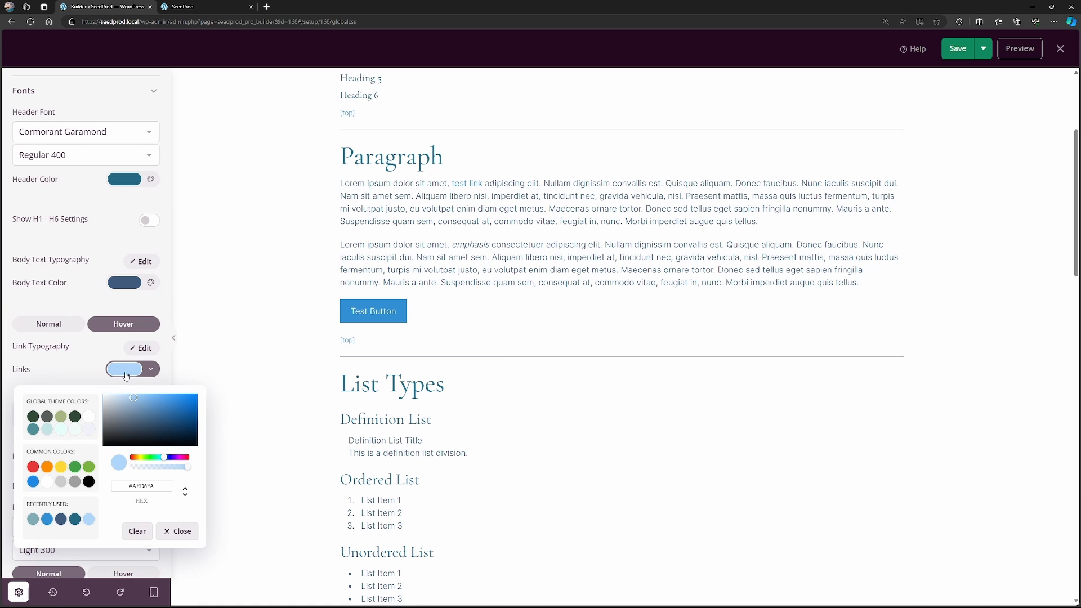
double_click(143, 487)
click(89, 91)
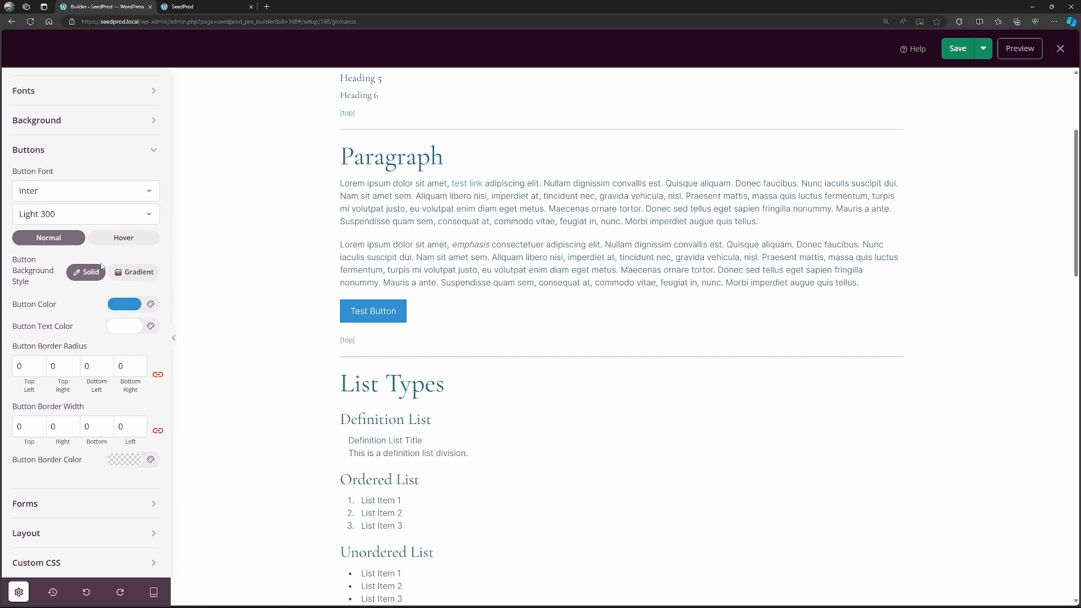
click(123, 238)
click(125, 305)
double_click(142, 421)
key(ctrl+v)
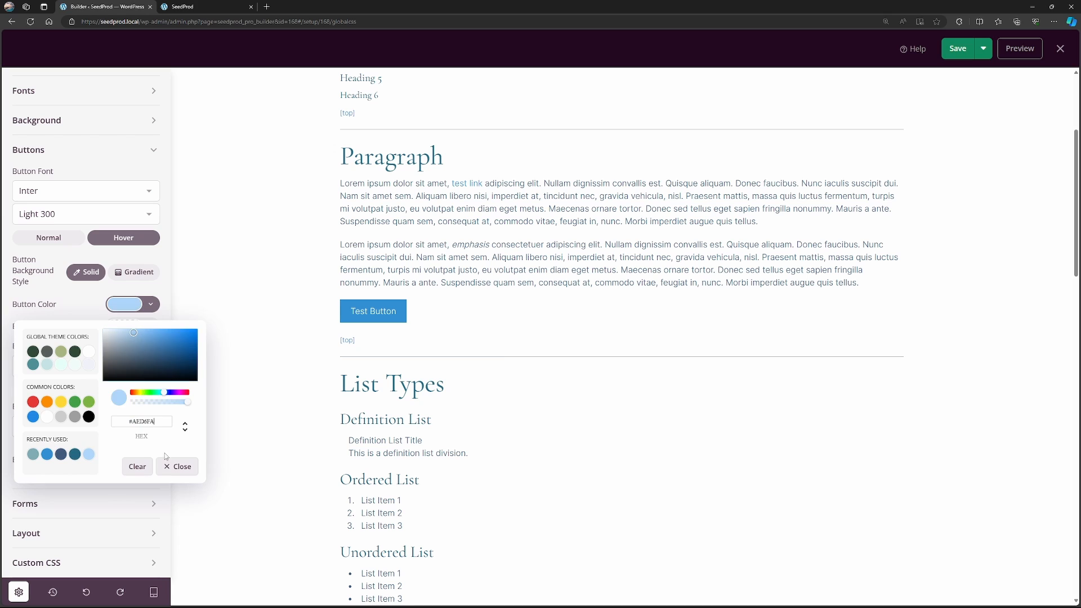
click(179, 468)
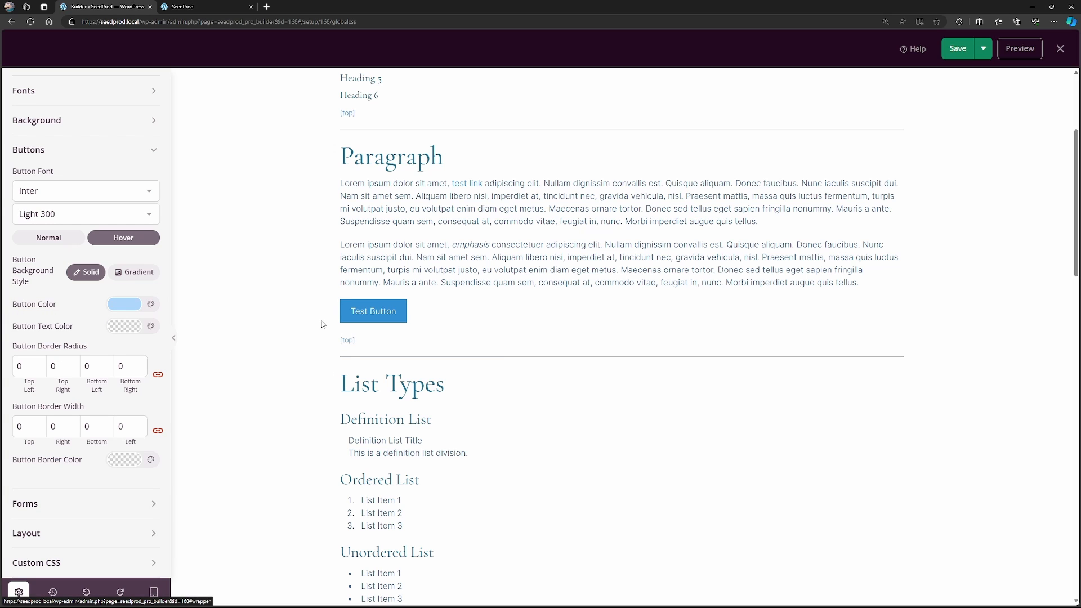
Look over the global background settings and save the Global CSS.
click(55, 150)
click(55, 171)
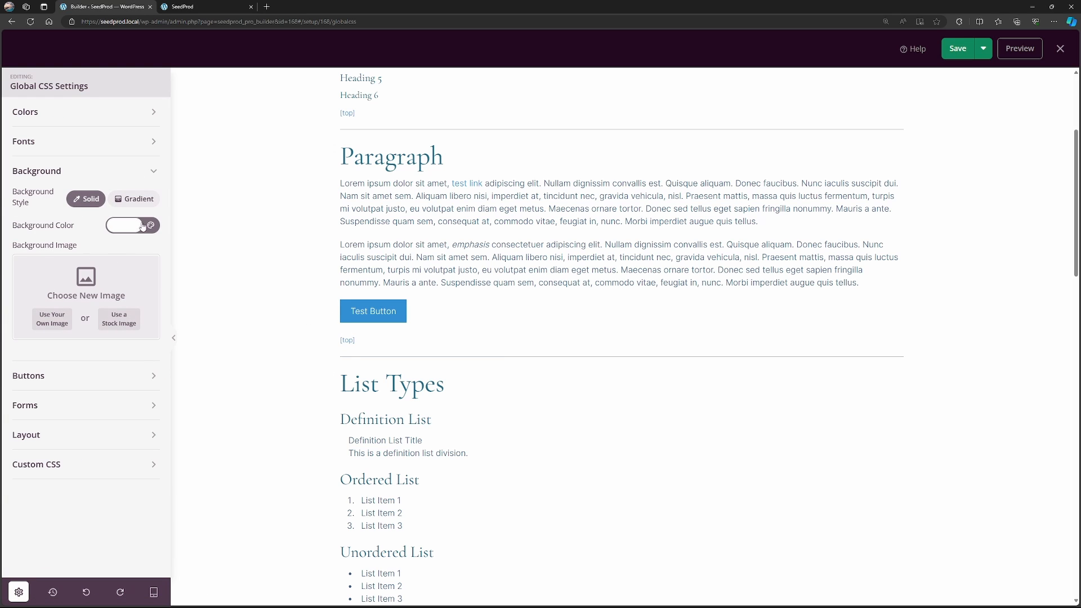
click(130, 171)
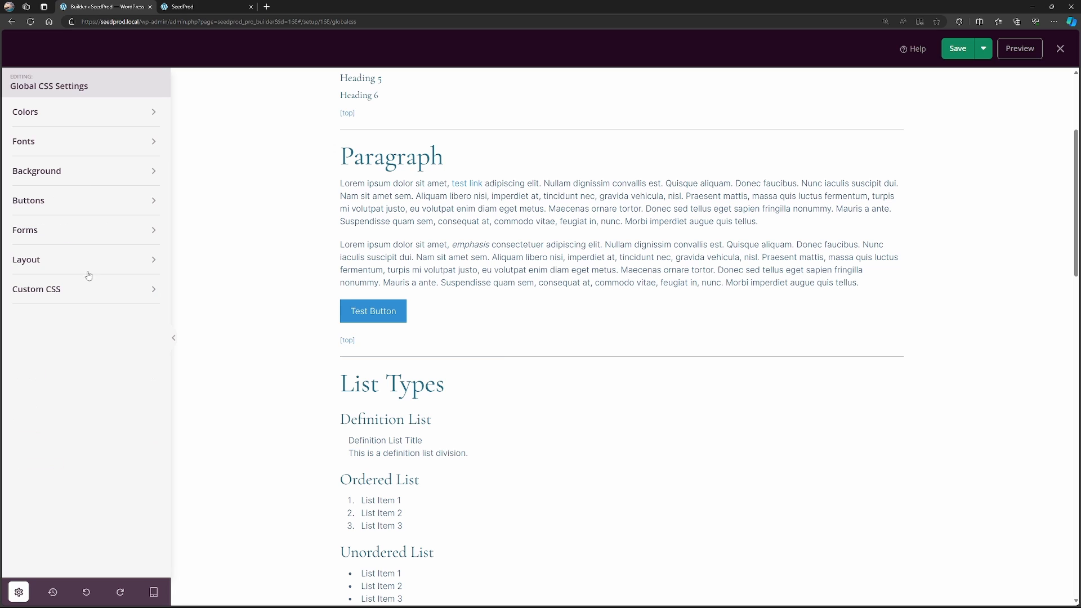
click(958, 48)
Check the new link and button colors on the live site, from the header down to the footer.
click(192, 6)
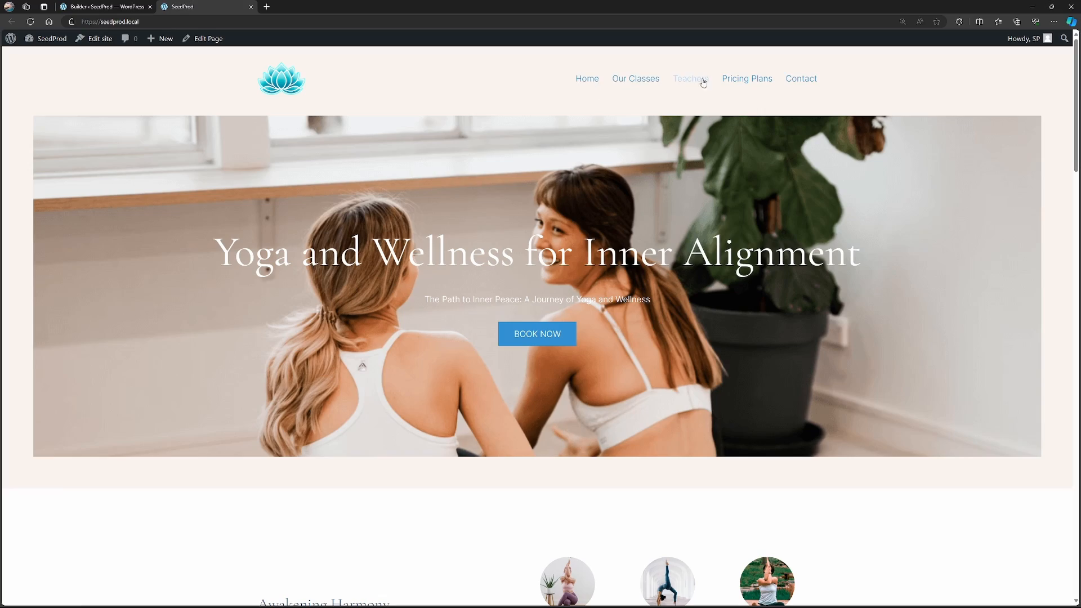
drag(1077, 96, 1078, 512)
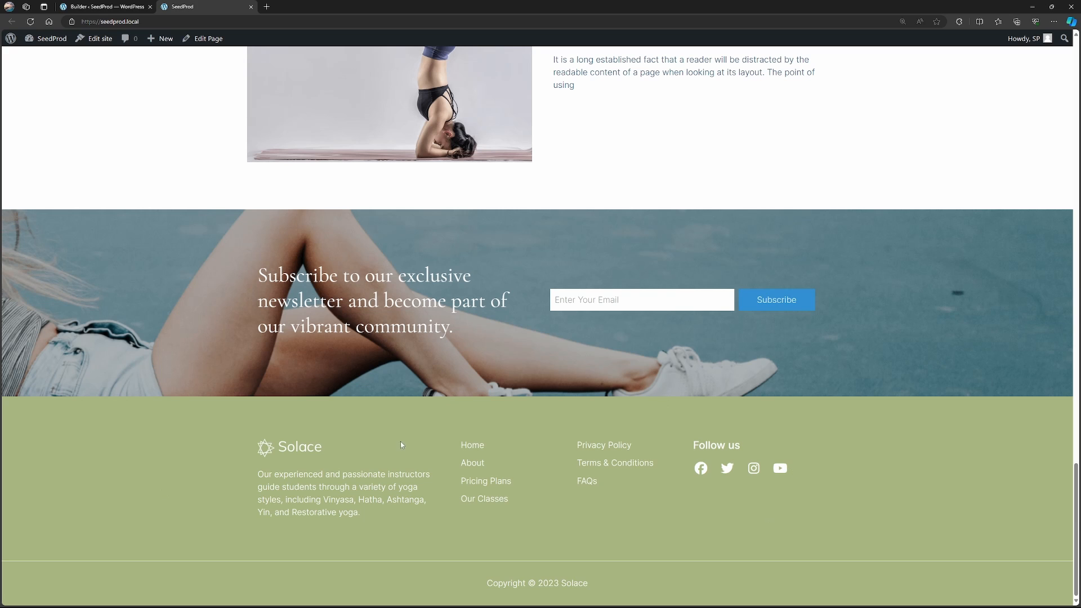
drag(1077, 505, 1077, 68)
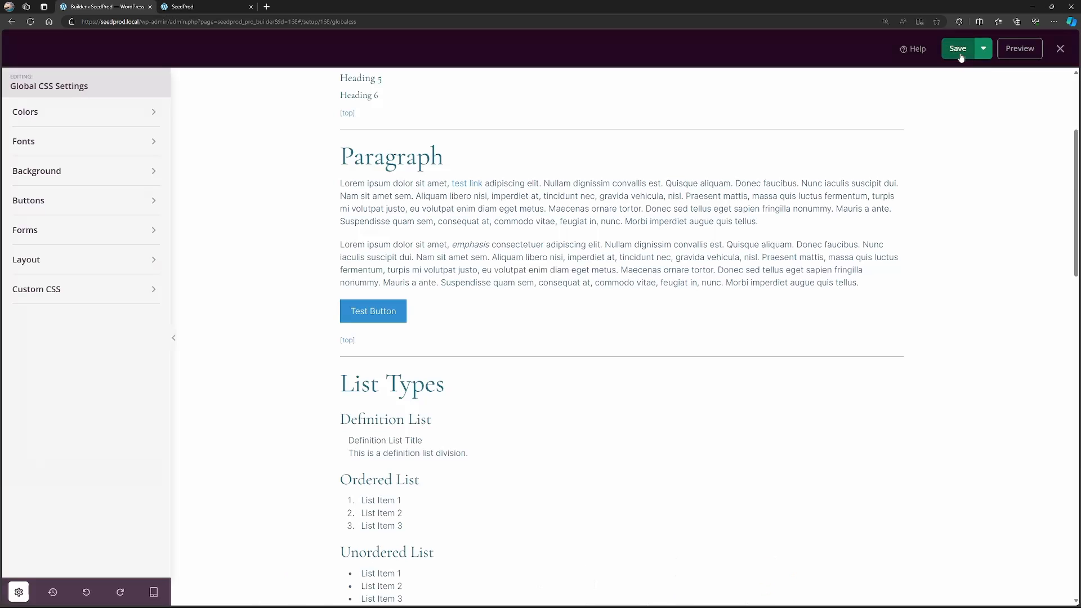
Save the Global CSS template again and close the builder.
click(959, 52)
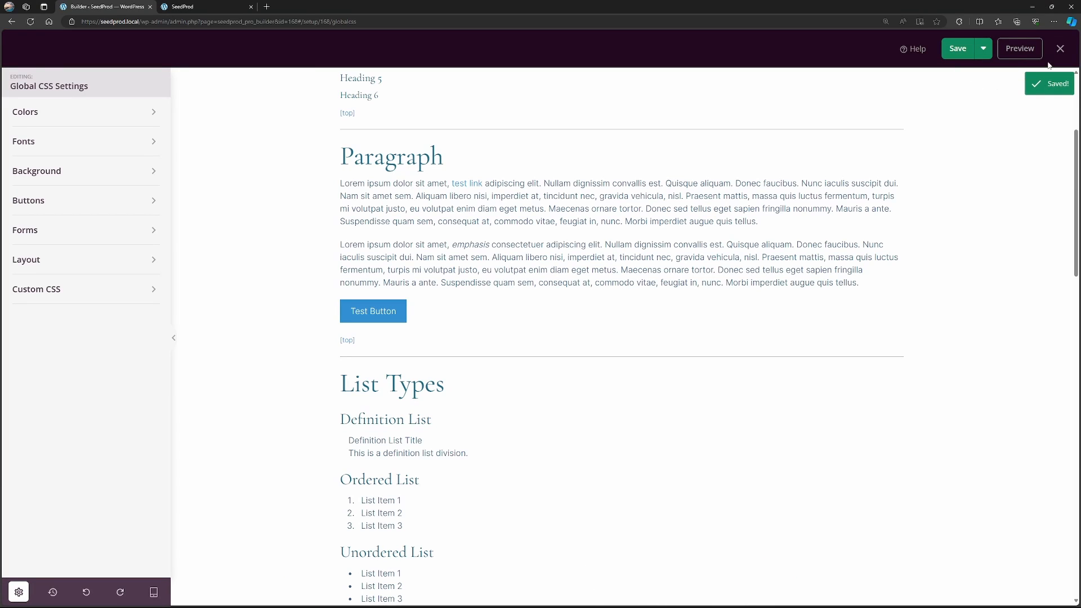
click(1061, 49)
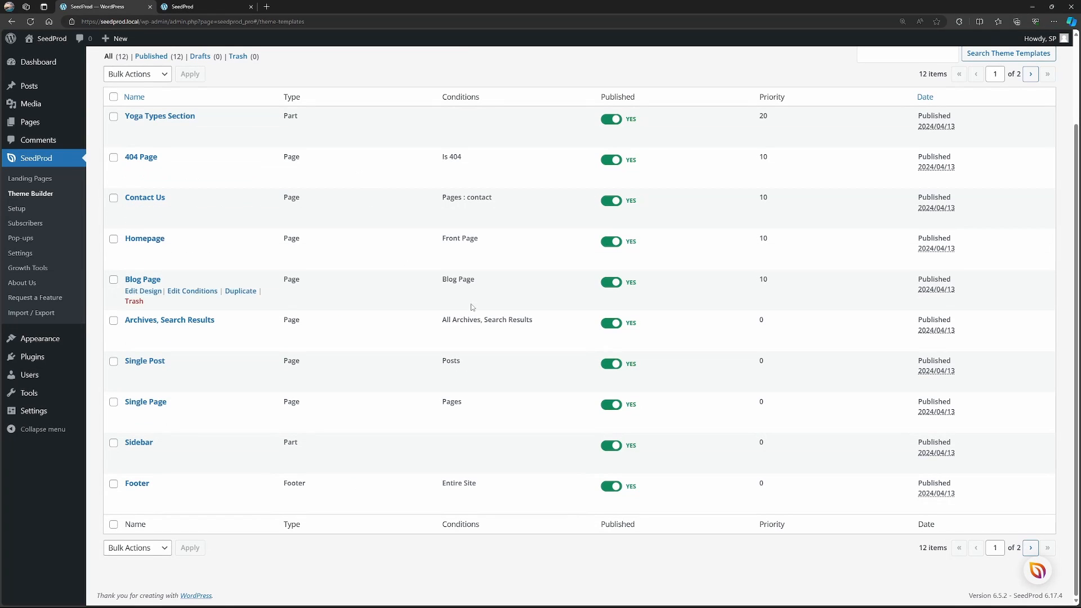
Open the Header template for editing and show the header section's background settings.
click(1030, 548)
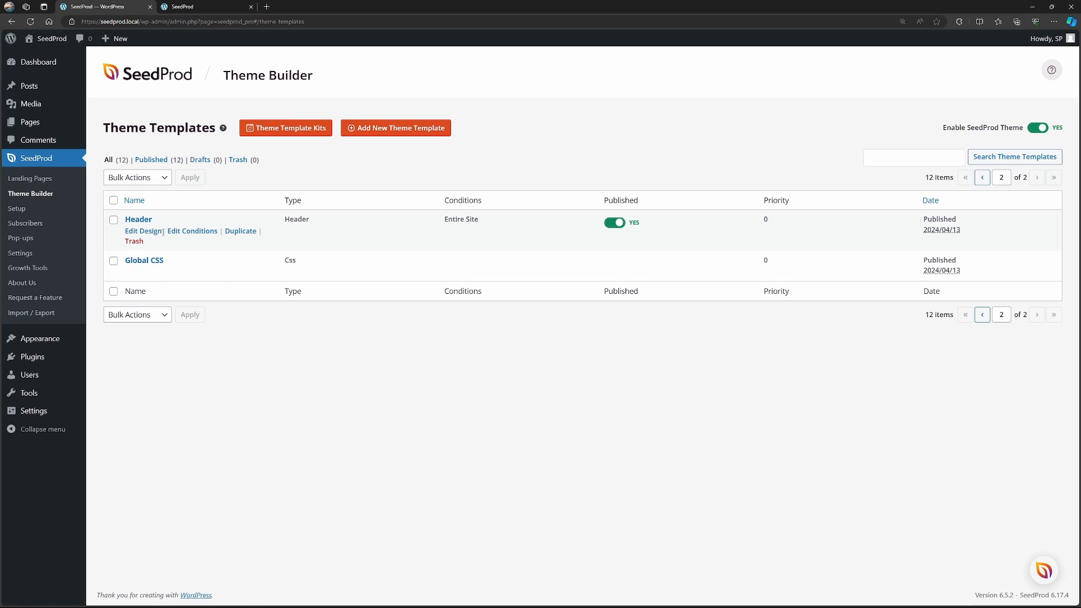
click(147, 221)
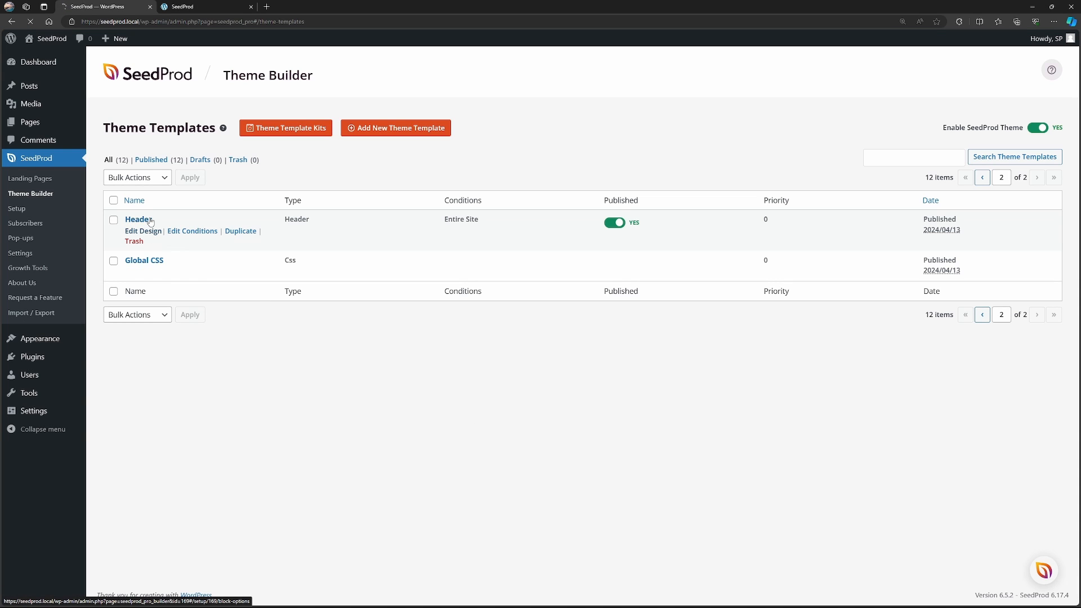
click(236, 95)
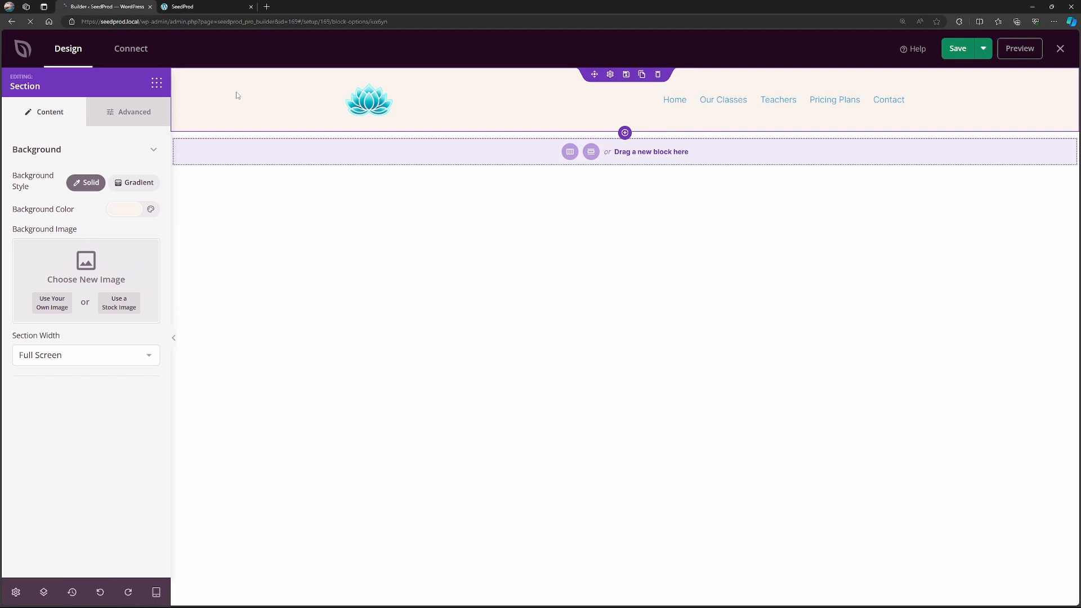
Set the header section's background to the pale mint global color #EFFAF8 and copy its hex code.
click(126, 213)
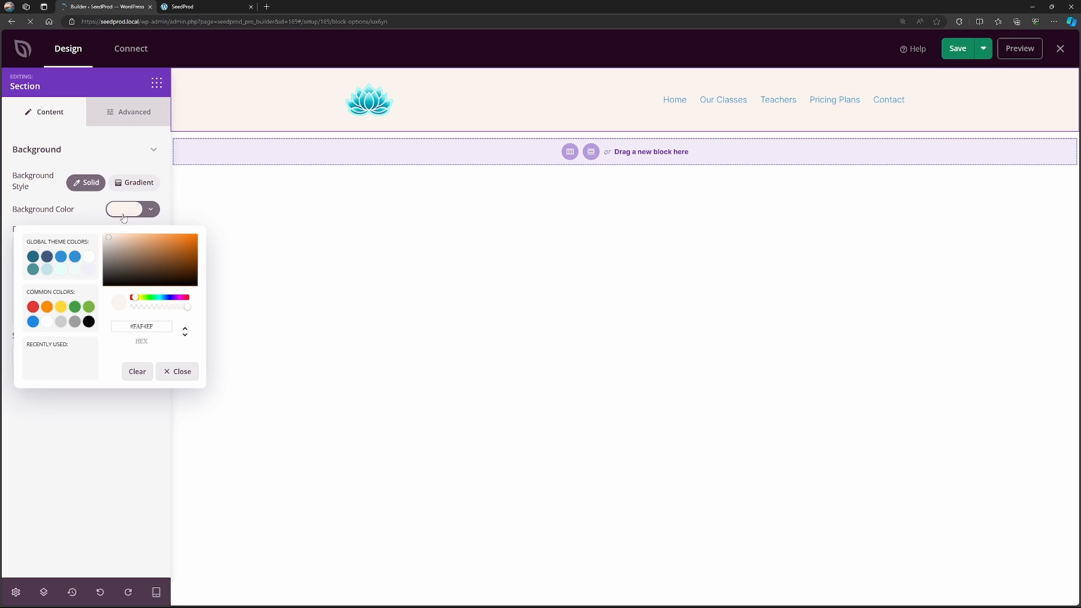
click(75, 272)
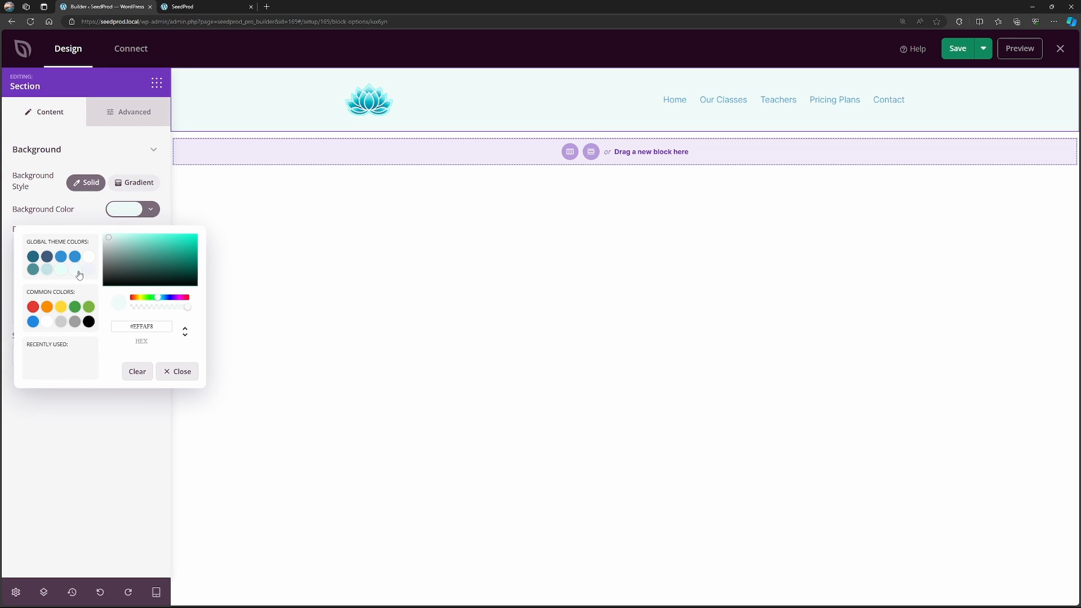
double_click(147, 326)
right_click(147, 326)
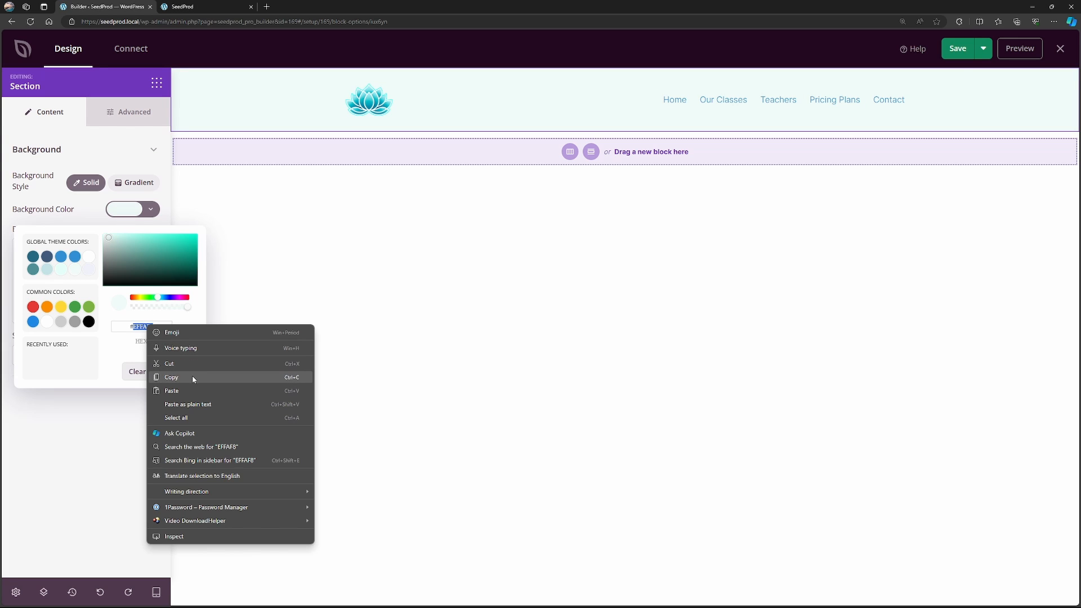
click(193, 378)
Save and close the Header template, and reload the live site to check the new header background.
click(958, 49)
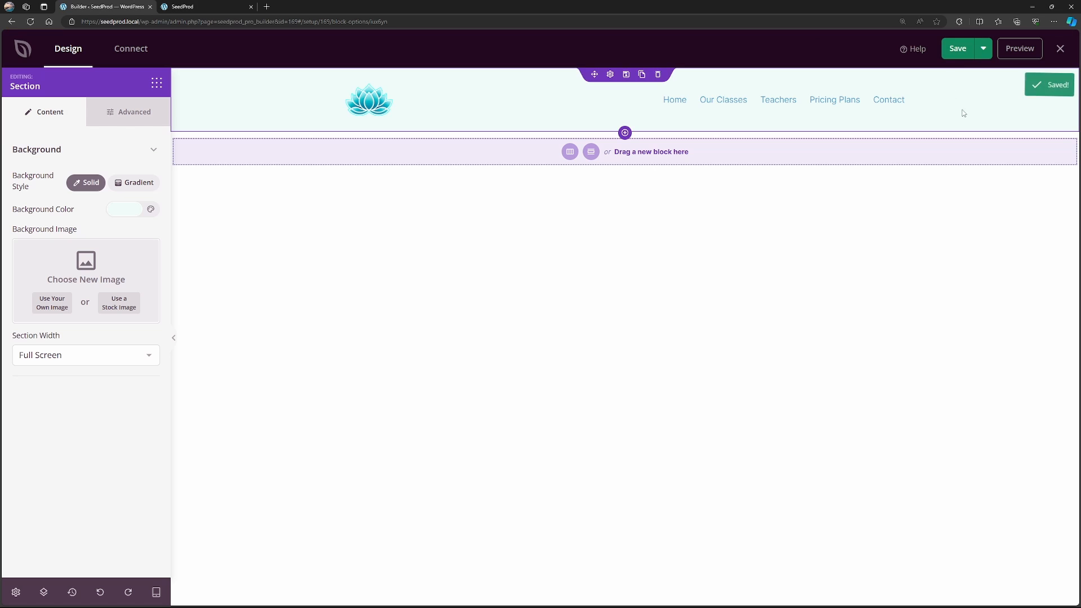
click(1060, 49)
click(186, 6)
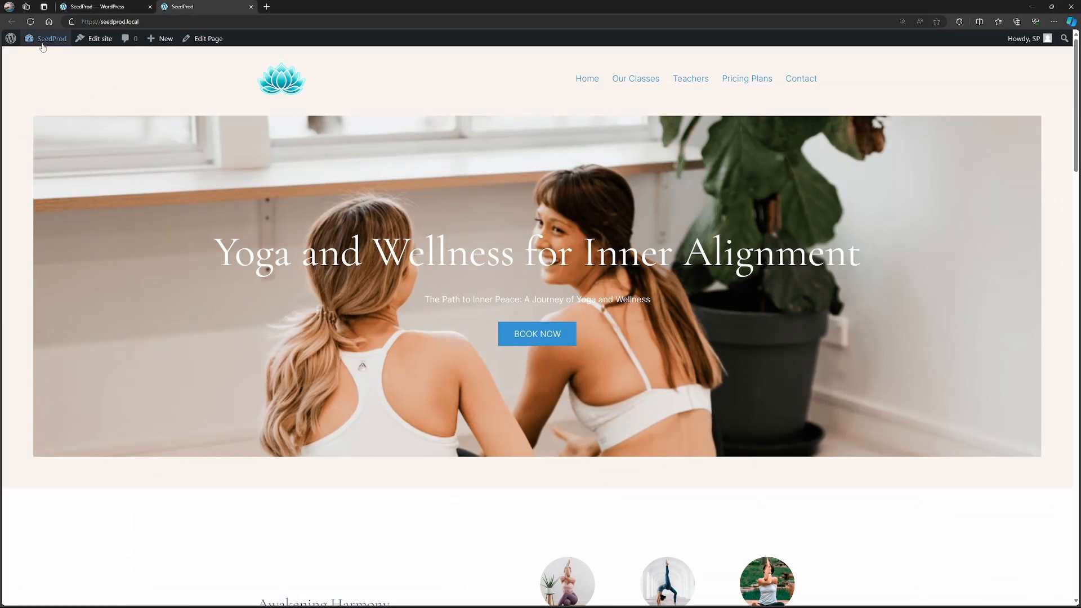
click(31, 23)
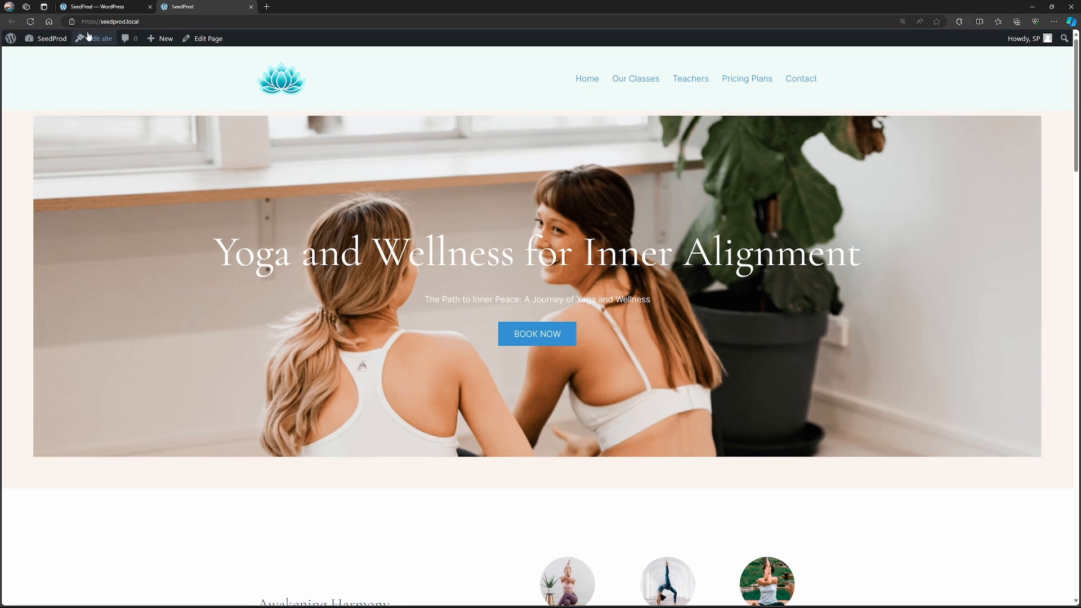
Open the Homepage template's design and set the hero section's background color to the copied #EFFAF8.
click(94, 7)
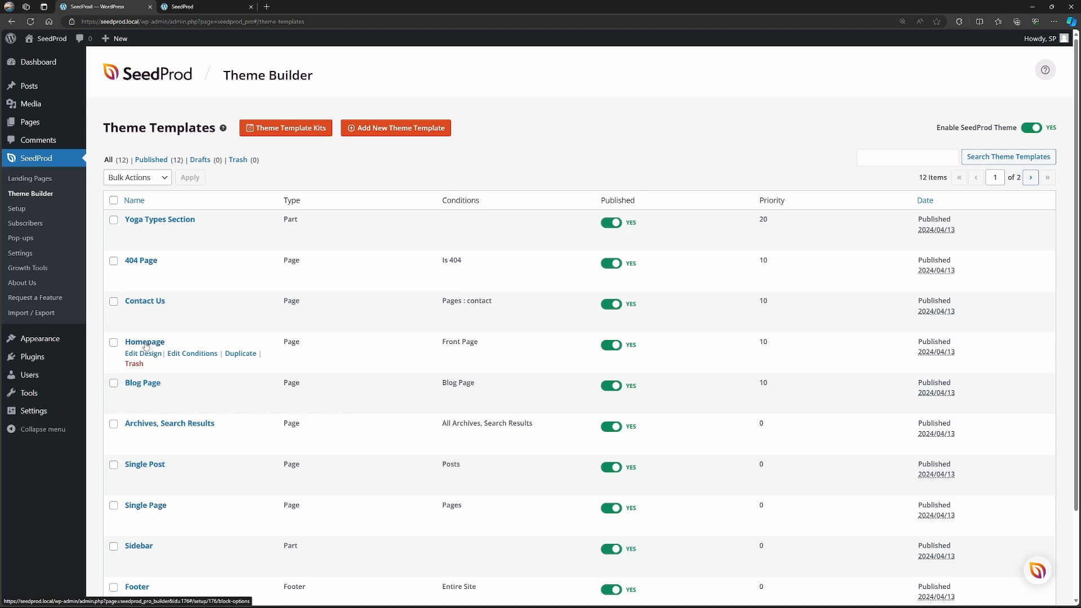
click(148, 355)
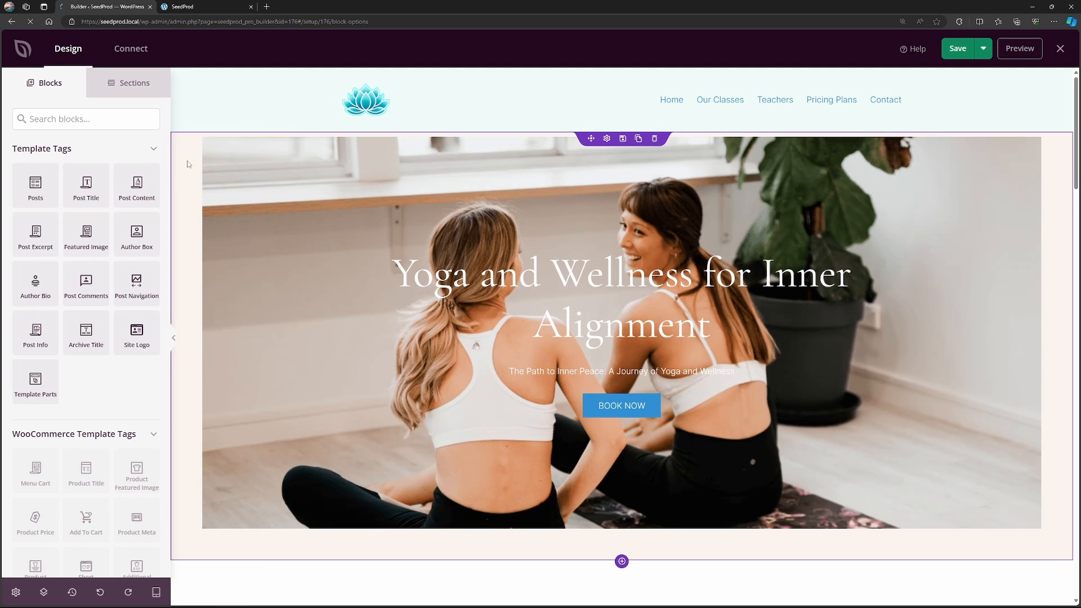
click(190, 164)
click(124, 212)
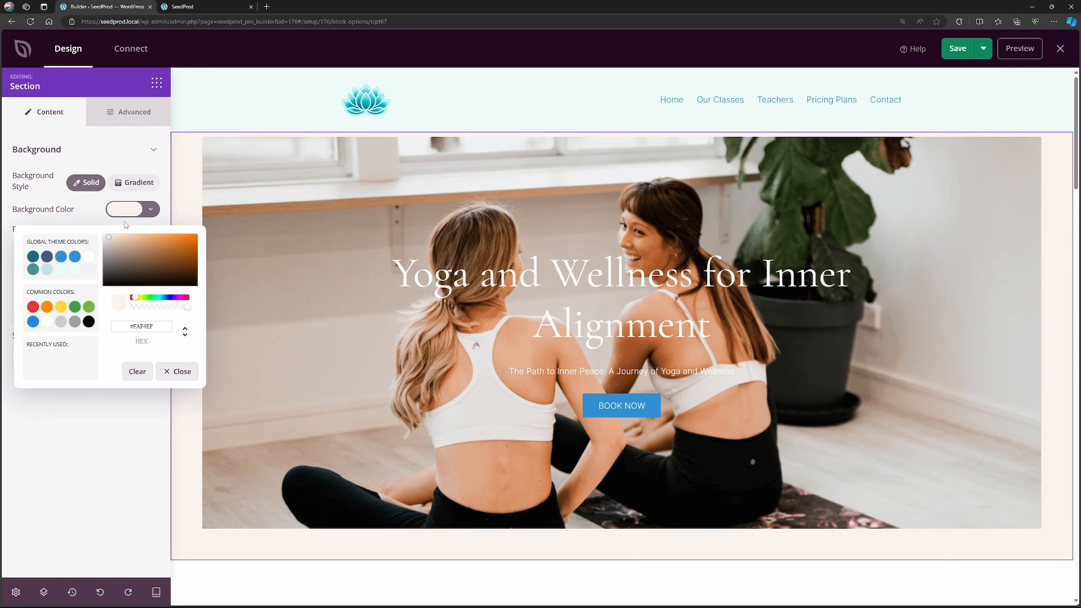
double_click(146, 327)
key(ctrl+v)
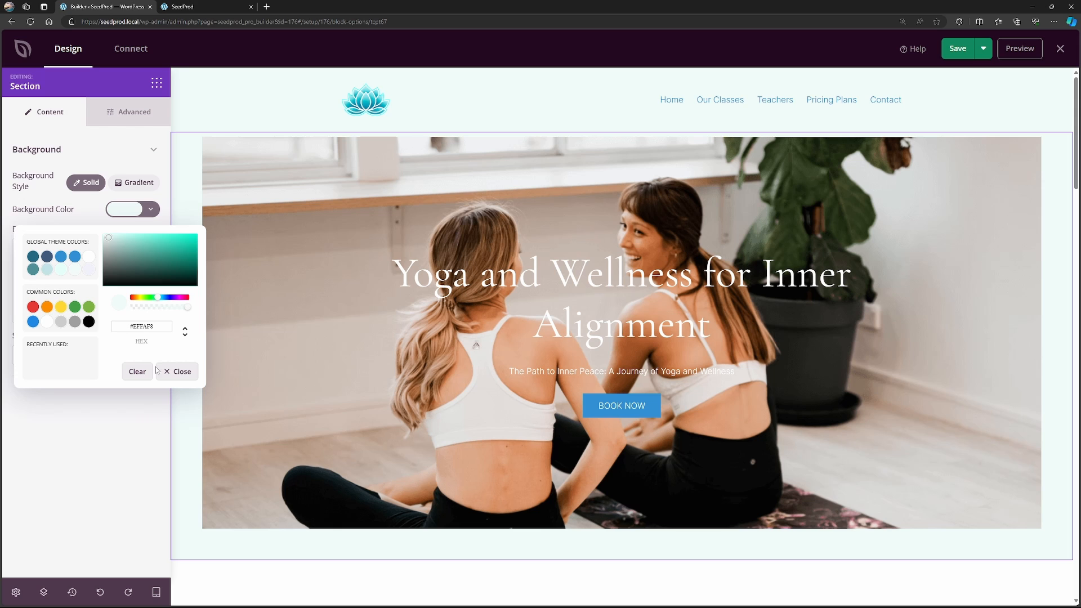
click(142, 490)
Open the hero column's settings and remove its background image.
click(479, 162)
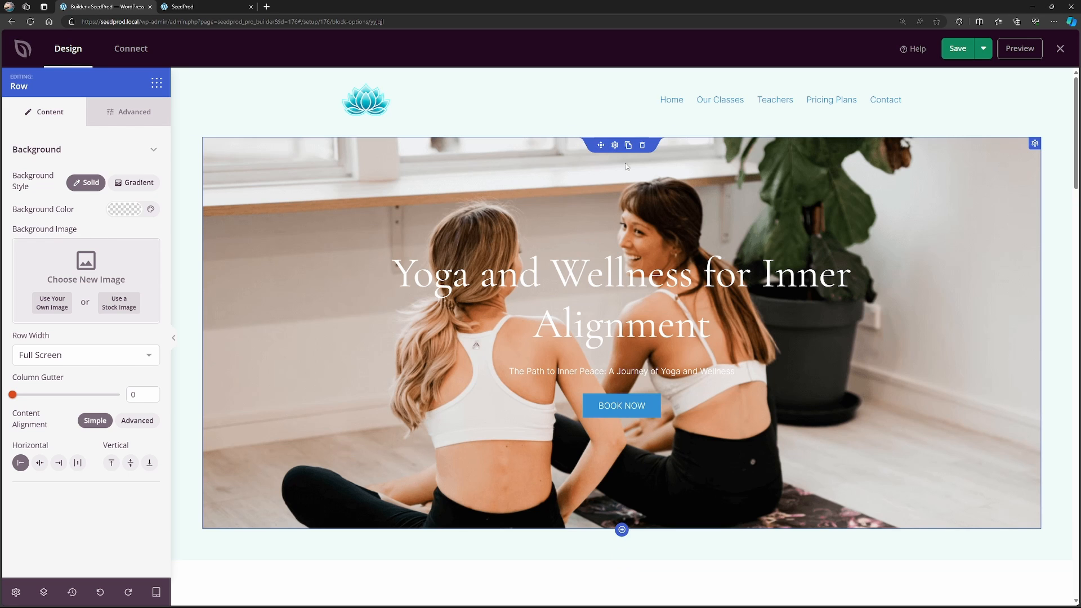
click(1036, 144)
mouse_move(102, 267)
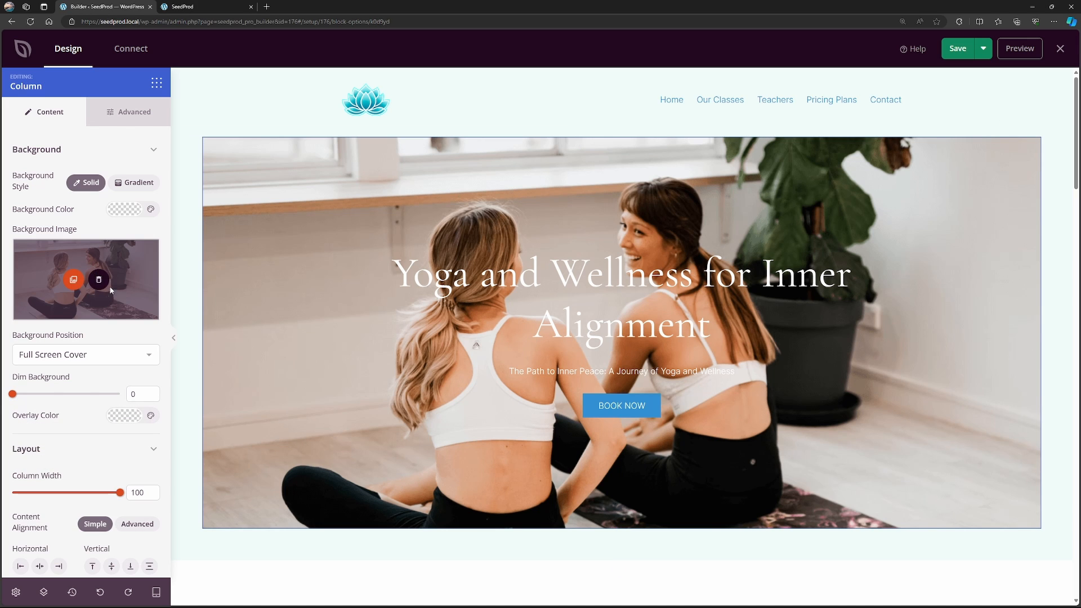
click(99, 281)
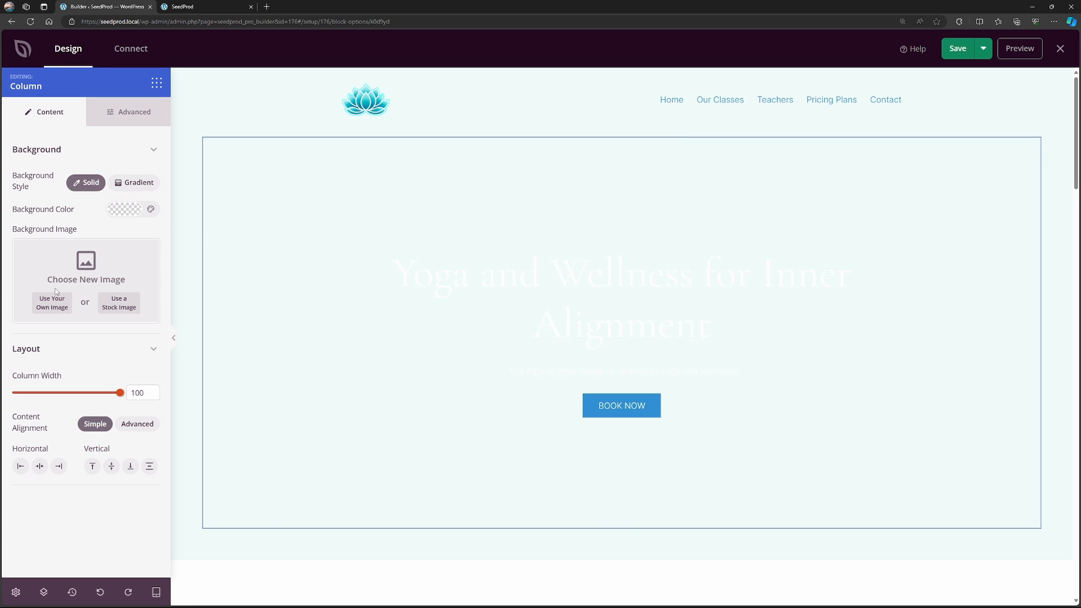
Search the stock image library for "yoga" and close it without choosing an image.
click(130, 309)
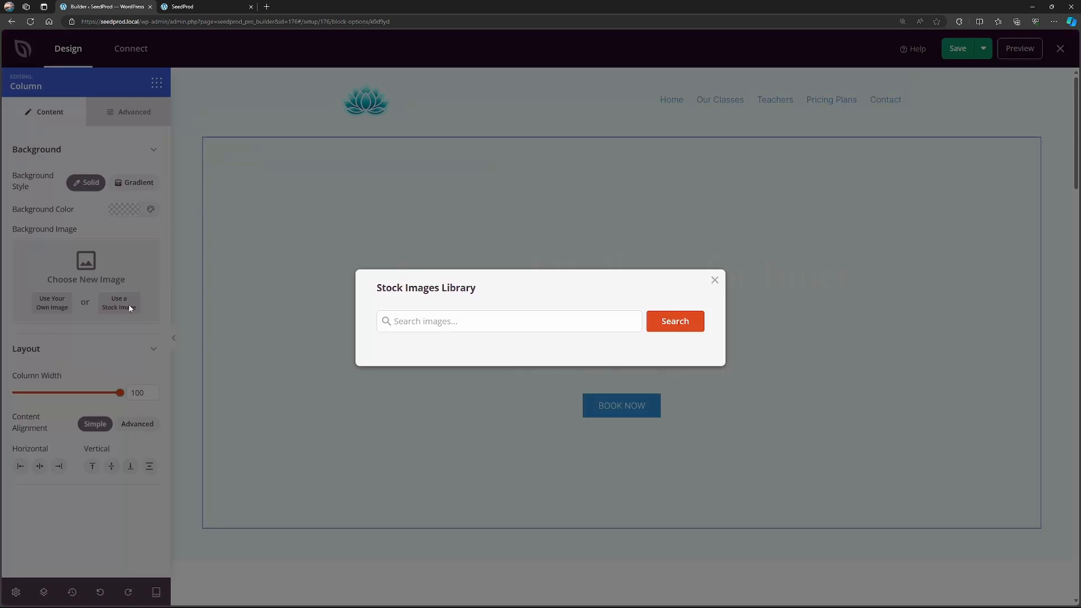
click(485, 325)
text(yoga)
key(Return)
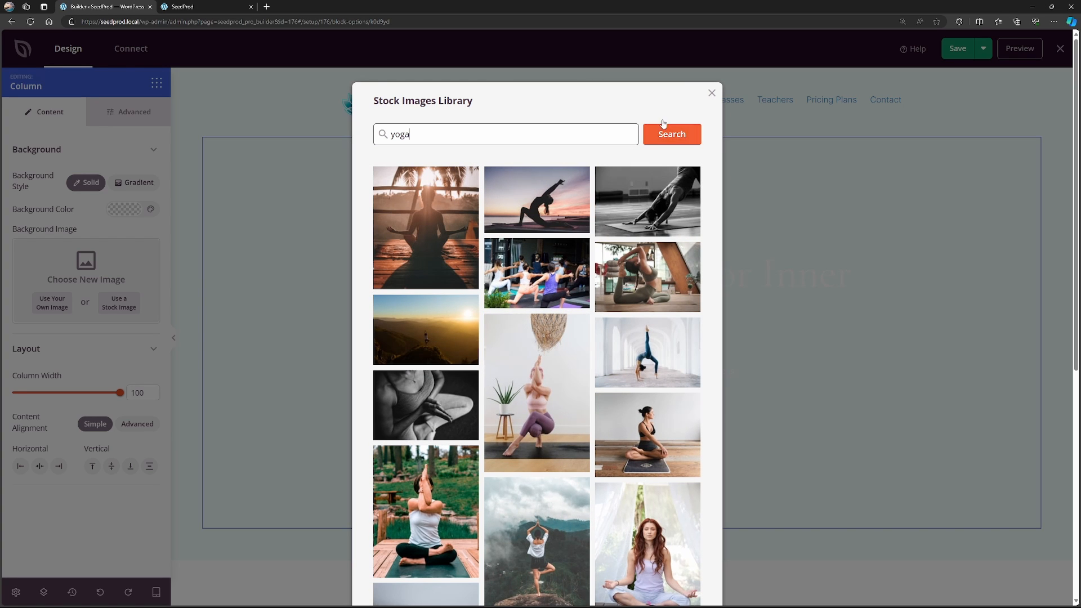
click(712, 93)
Use yoga-bg.jpg from the media library as the hero column's background image.
click(50, 307)
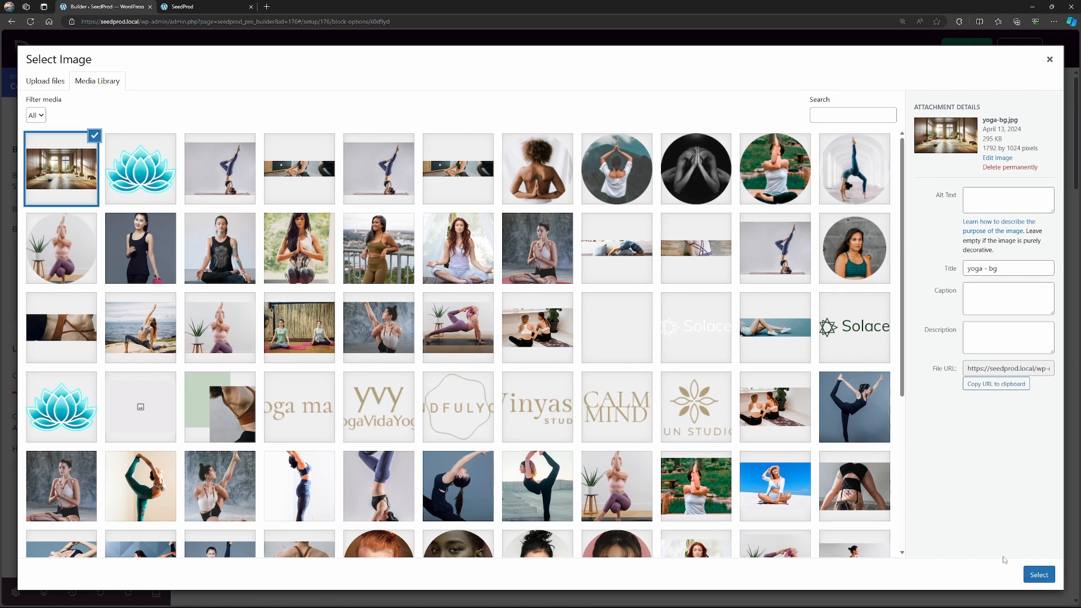
click(1039, 574)
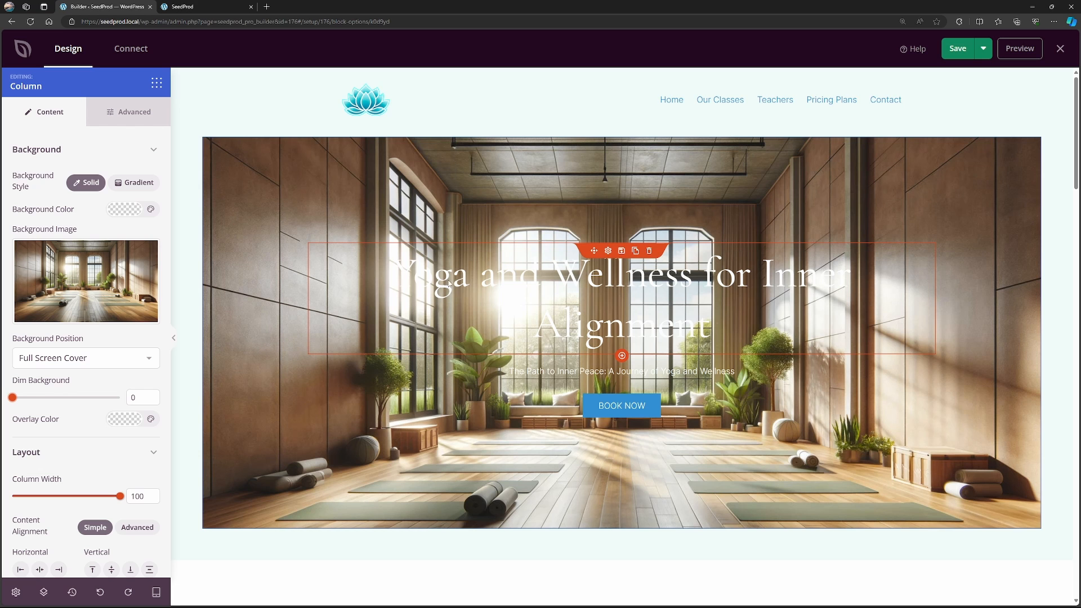
mouse_move(93, 248)
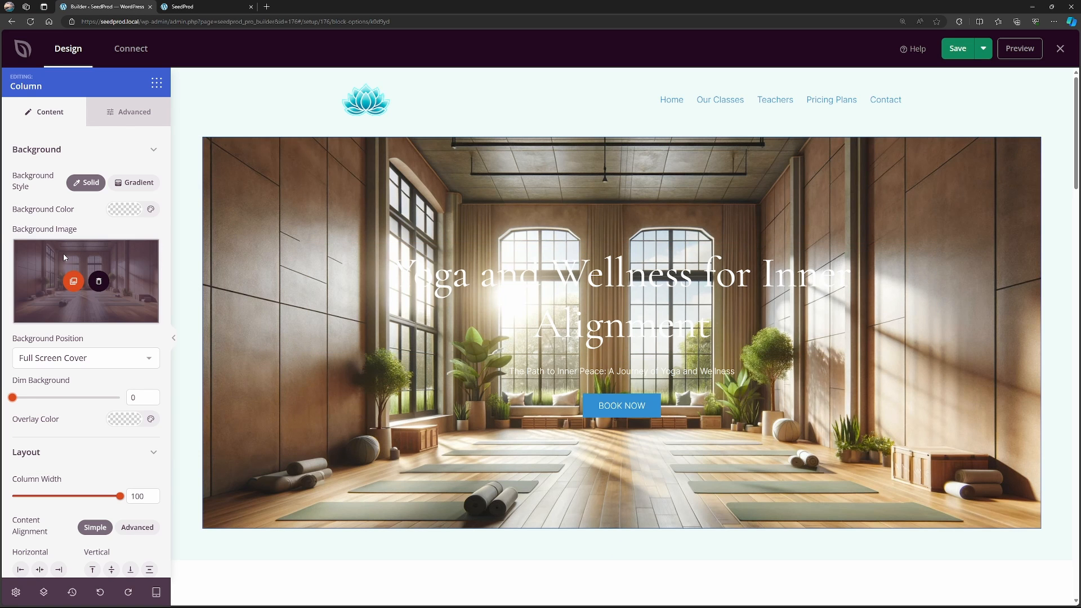
Dim the hero column's background to 30, try mint and blue overlays, and settle on black as the overlay color.
drag(13, 398, 55, 403)
click(119, 422)
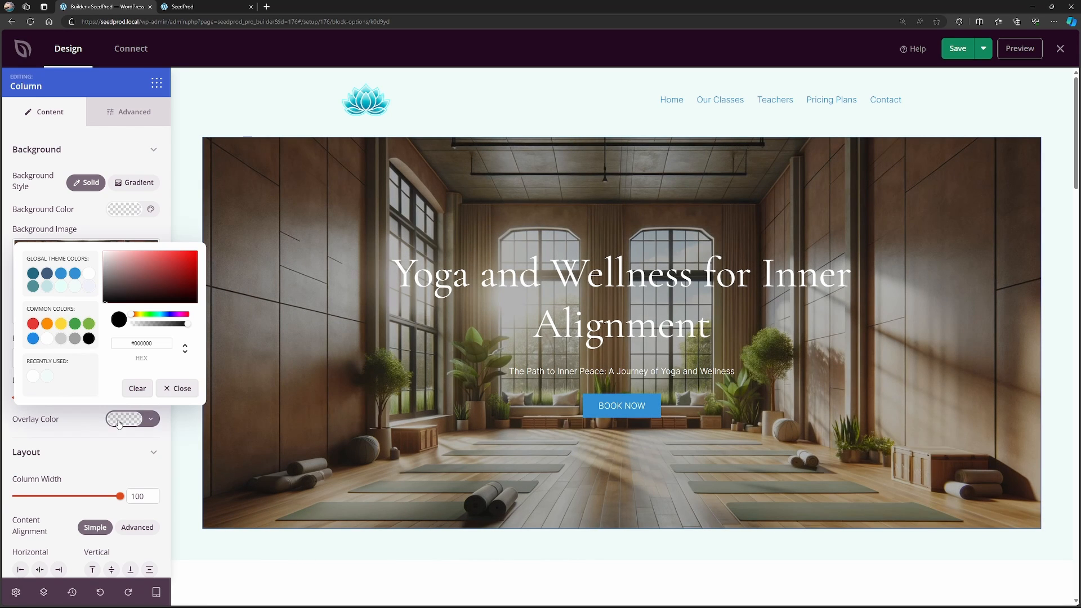
click(61, 287)
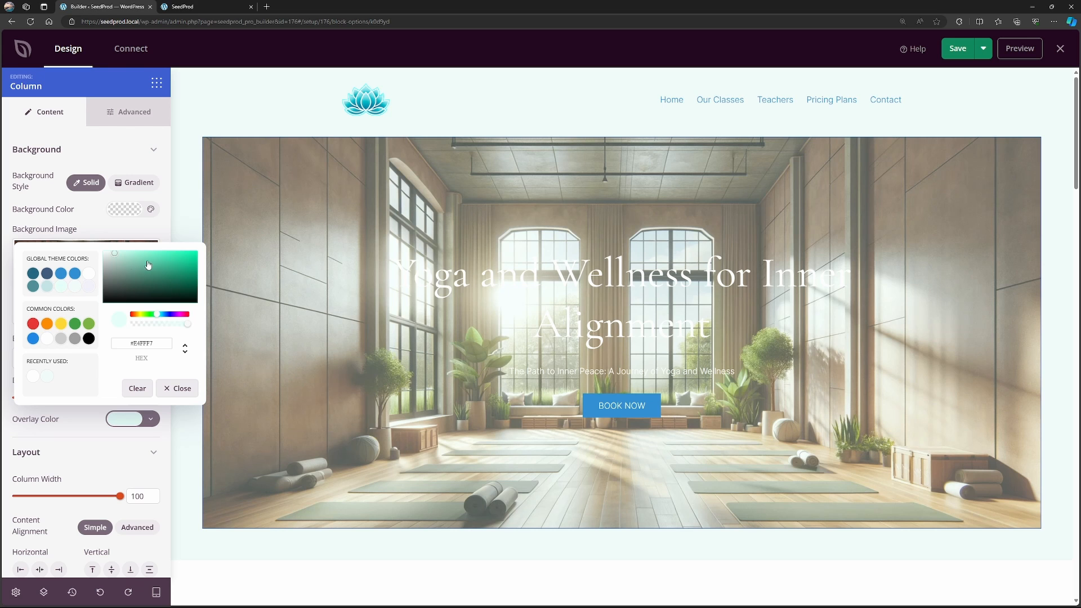
click(60, 275)
click(33, 339)
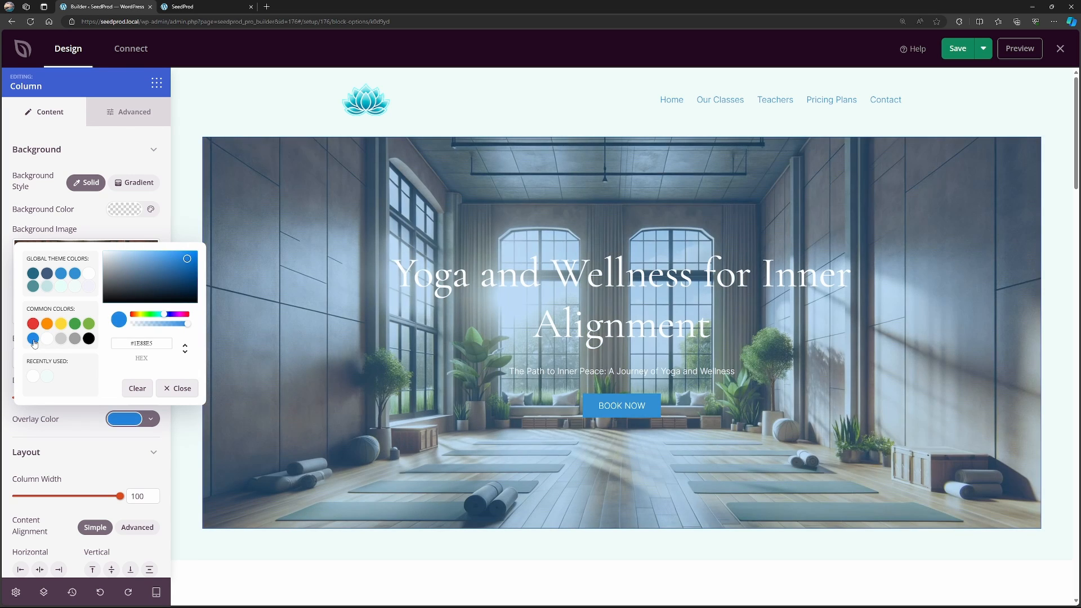
click(89, 338)
click(177, 388)
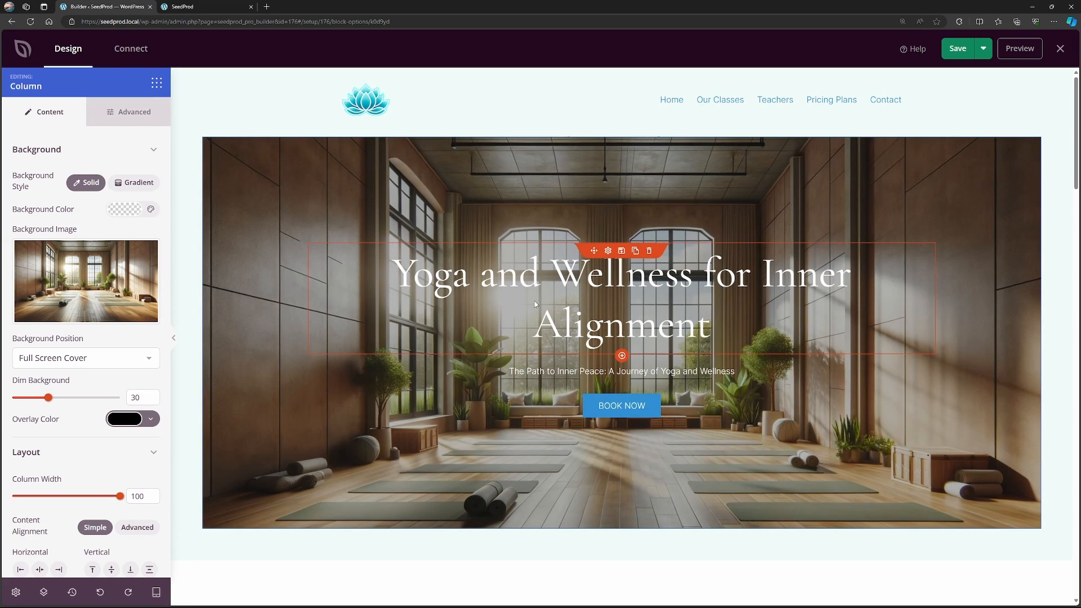
Open the hero headline in the AI writer and change its text tone to Calm.
click(608, 250)
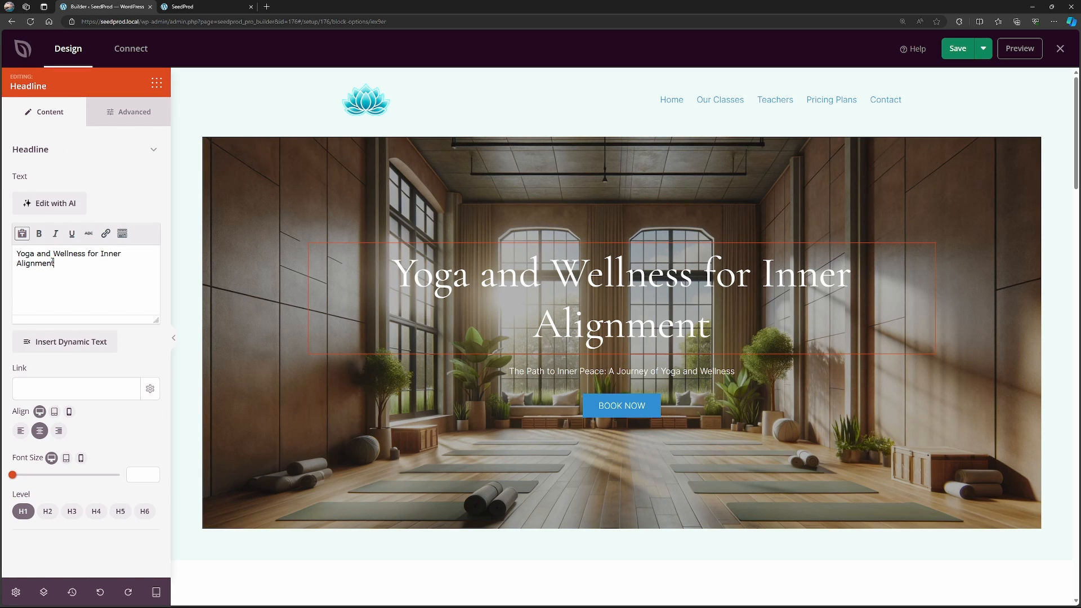
drag(53, 262, 14, 254)
click(104, 281)
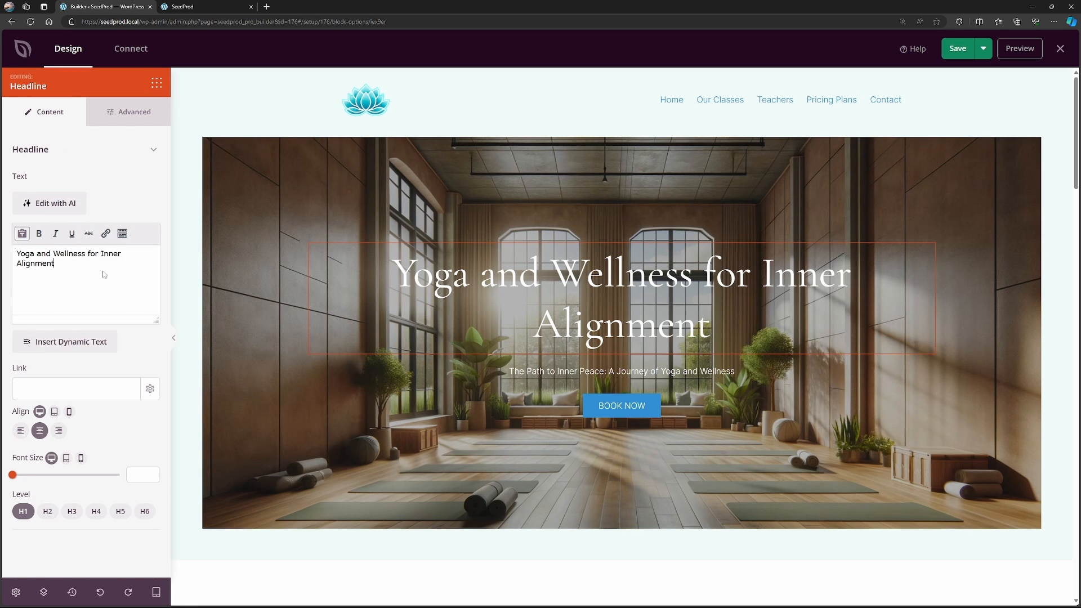
click(55, 203)
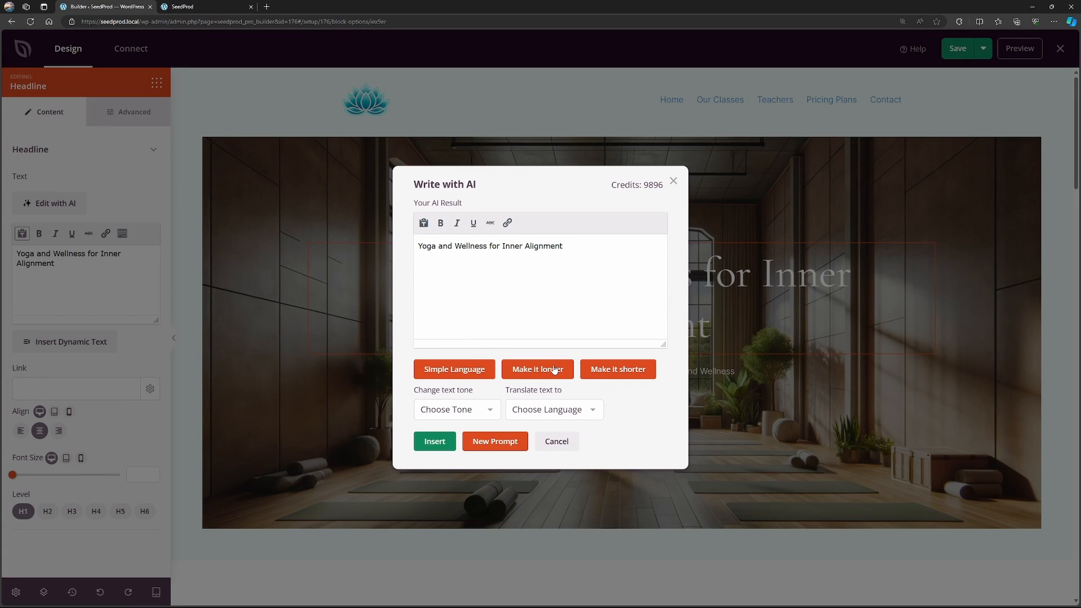
click(456, 410)
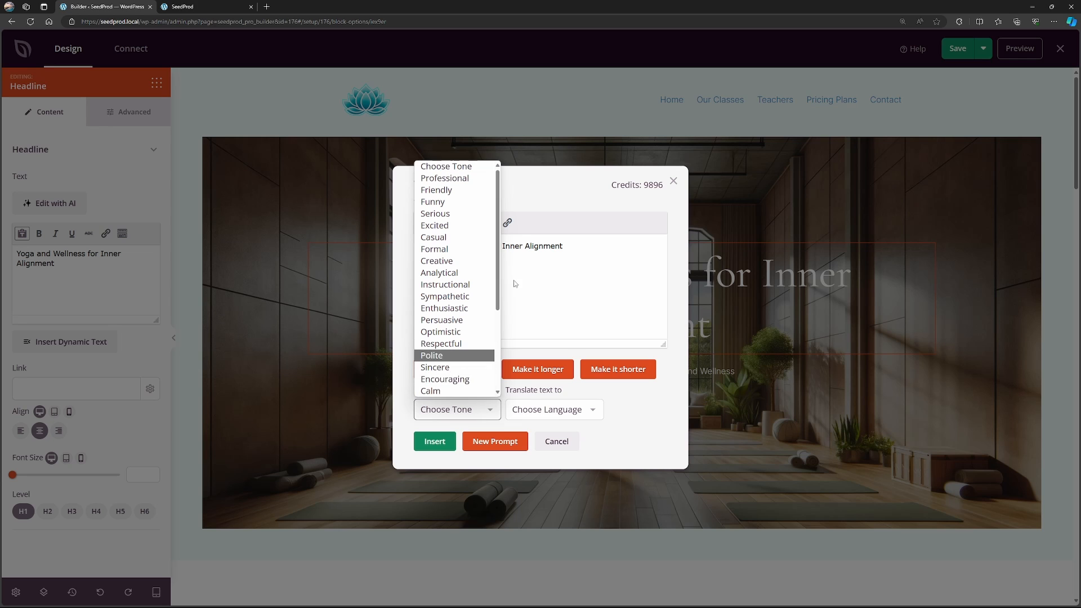
drag(499, 186, 499, 265)
click(441, 288)
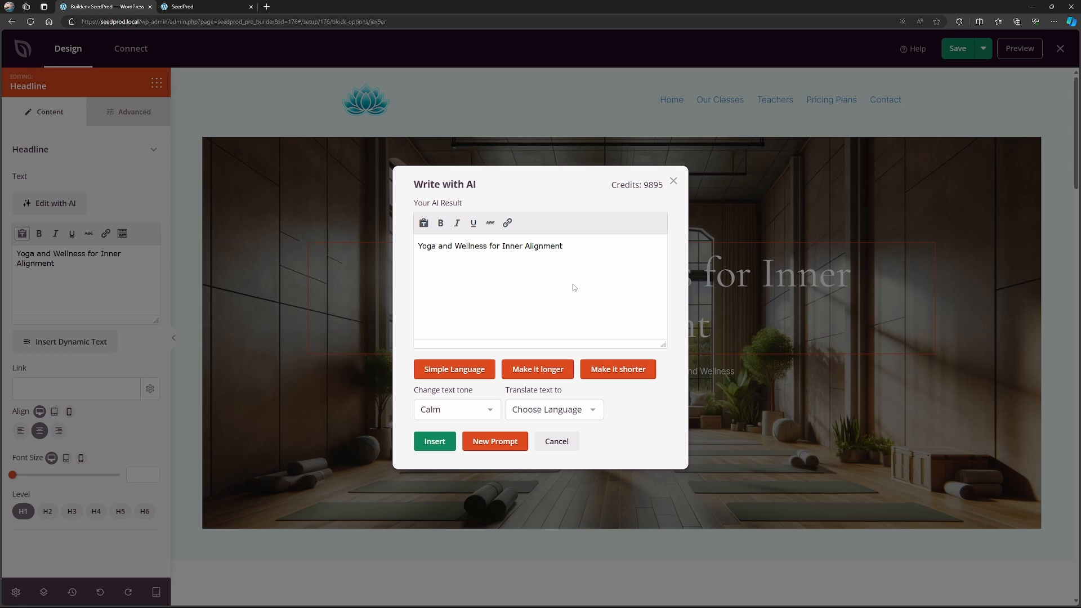
Look through the languages offered for translating the headline text.
click(570, 415)
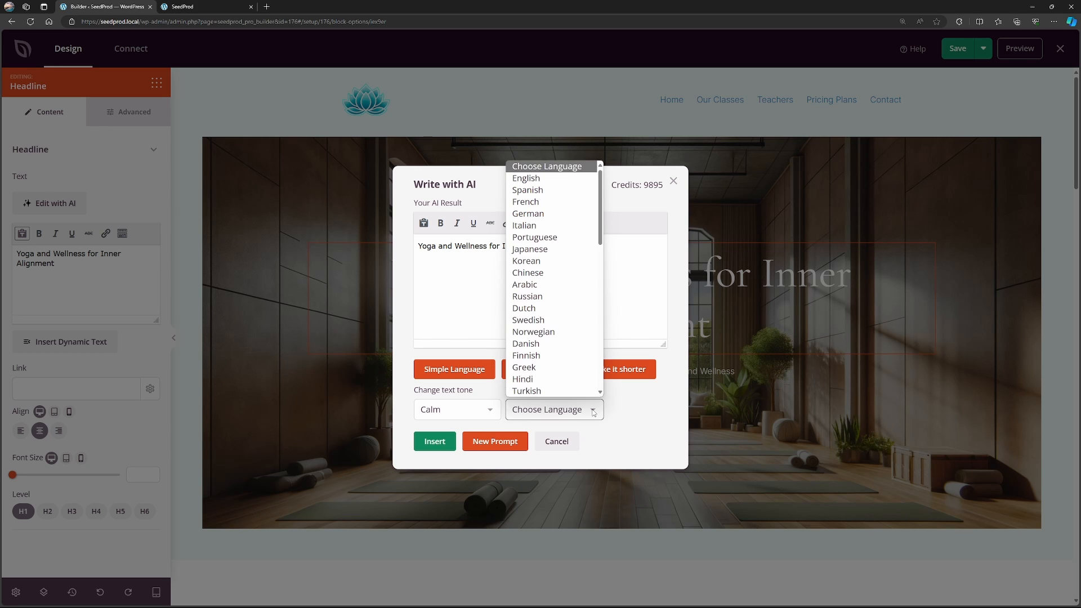
mouse_move(601, 209)
mouse_down()
mouse_move(608, 340)
mouse_move(605, 196)
mouse_up()
click(647, 272)
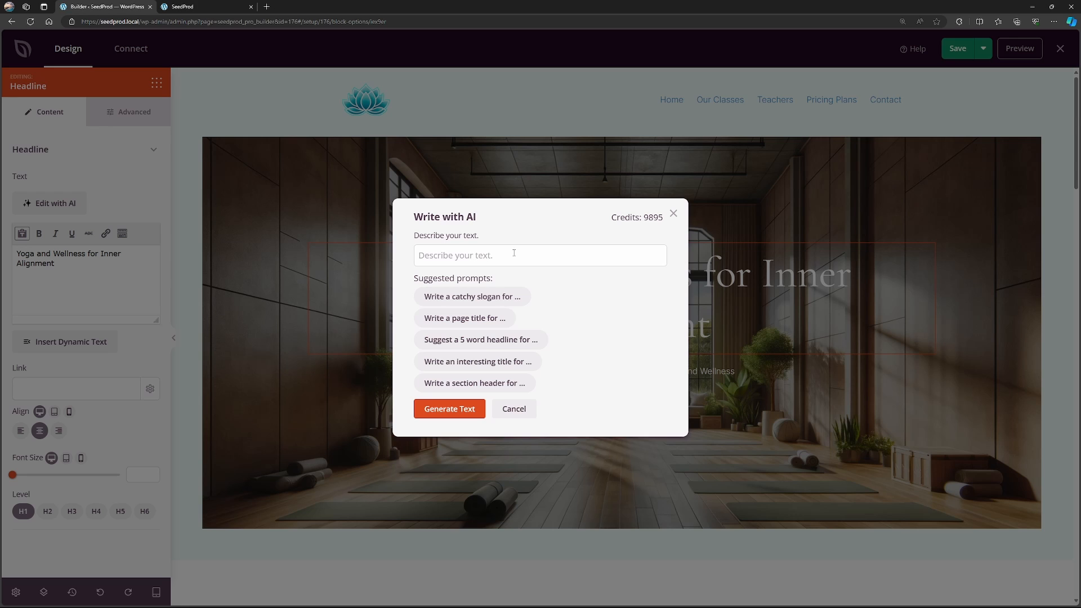
Generate new headline text from an AI prompt ending "for a relaxing yoga studio experience, between 4-6 words." and insert it.
click(535, 255)
key(ctrl+v)
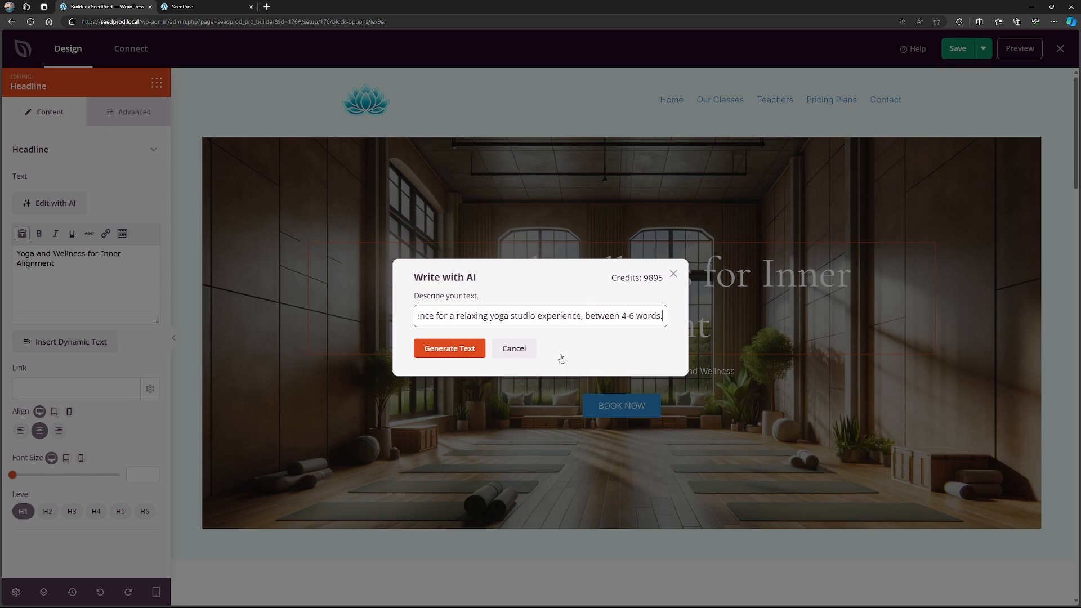
click(445, 349)
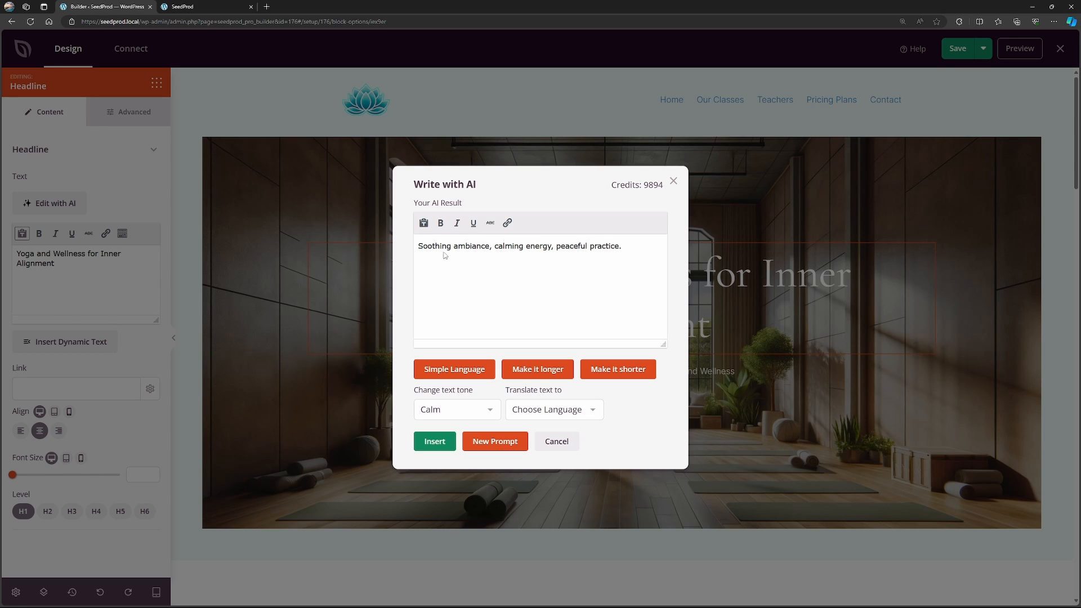
click(435, 442)
Open the settings of the "Empowering Mind, Body, and Spirit" headline and of the paragraph below it.
scroll(1077, 166, down, 8)
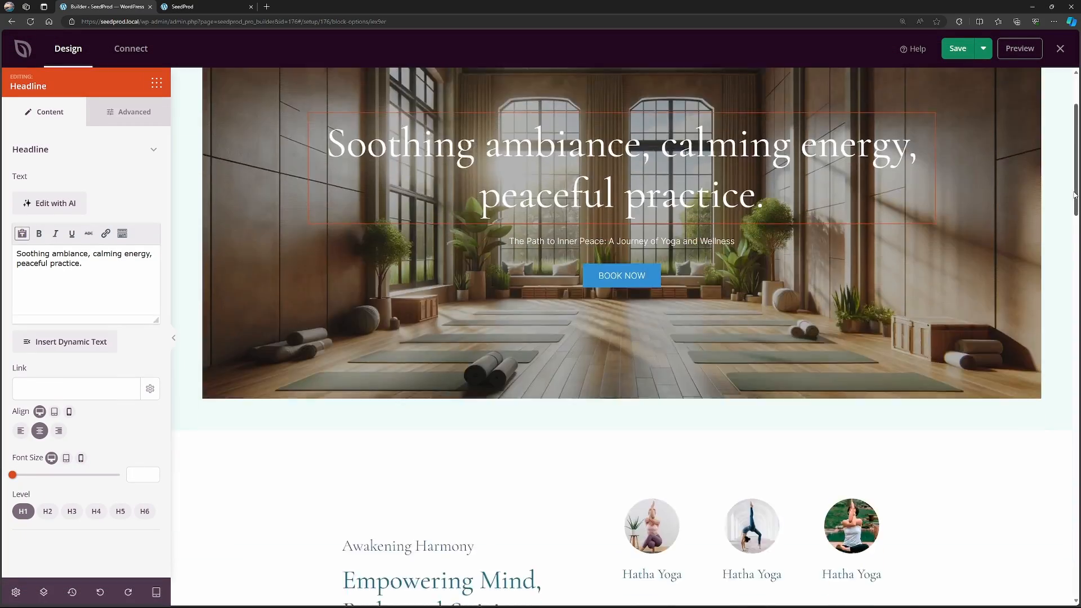
click(432, 201)
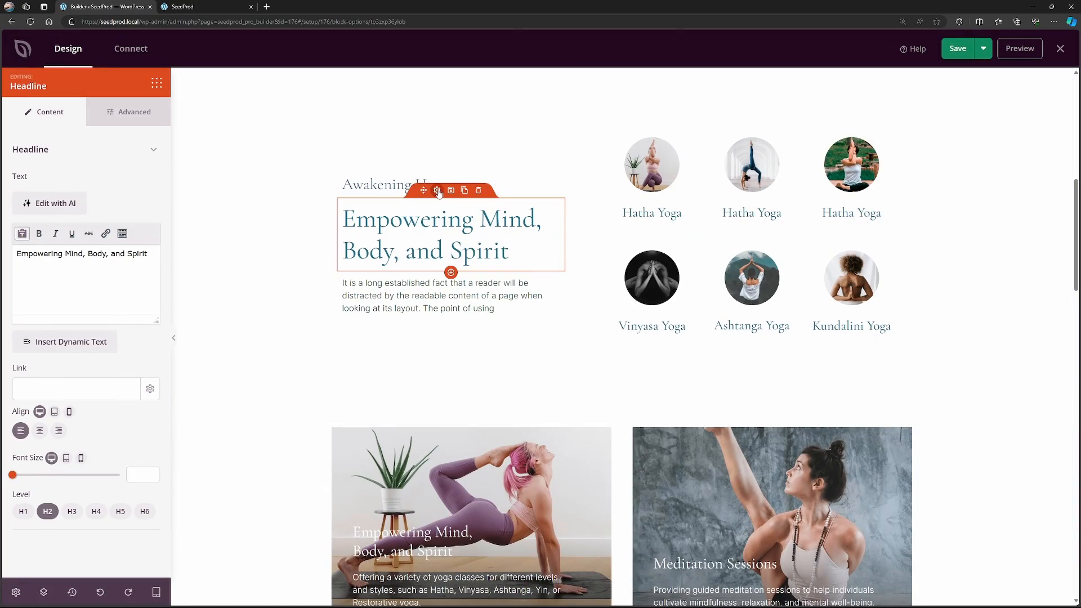
drag(44, 254, 115, 254)
click(121, 281)
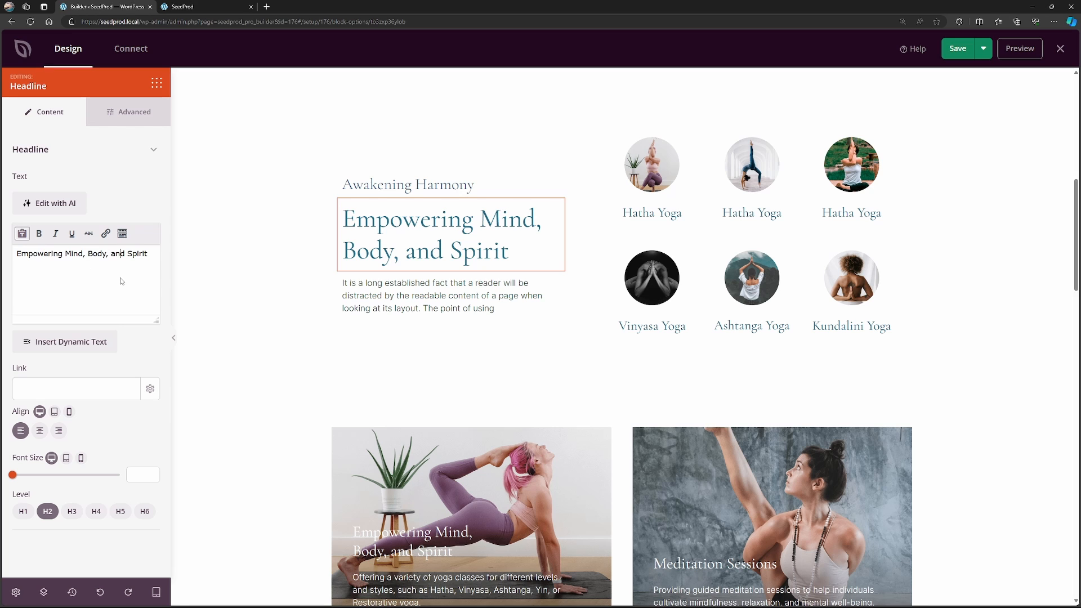
click(440, 286)
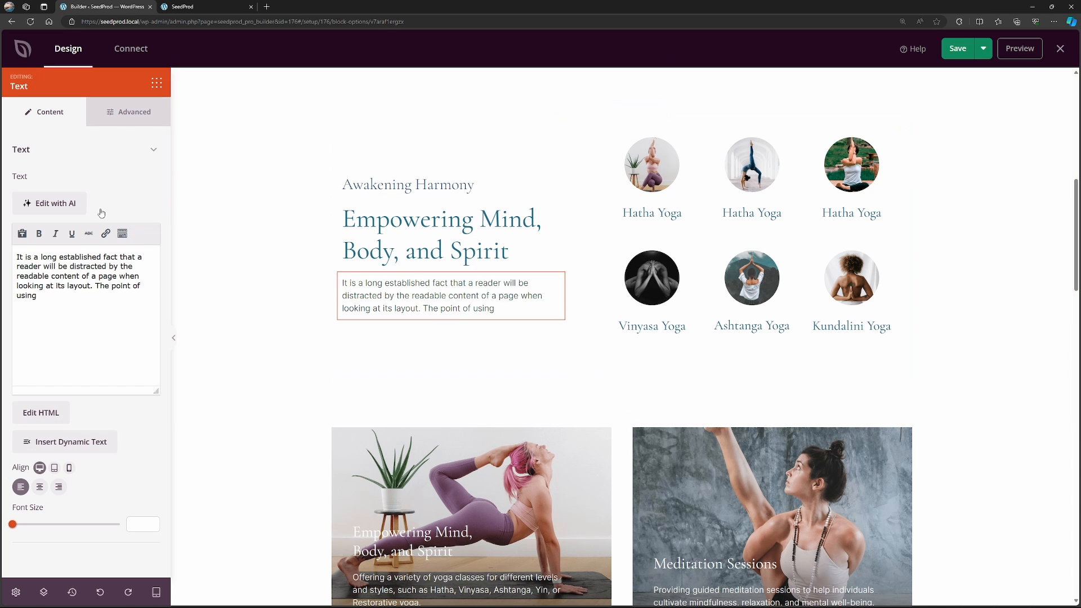
triple_click(54, 298)
click(113, 320)
Change the hero section's "Book Now" button text to "BOOK CLASS".
scroll(280, 307, up, 8)
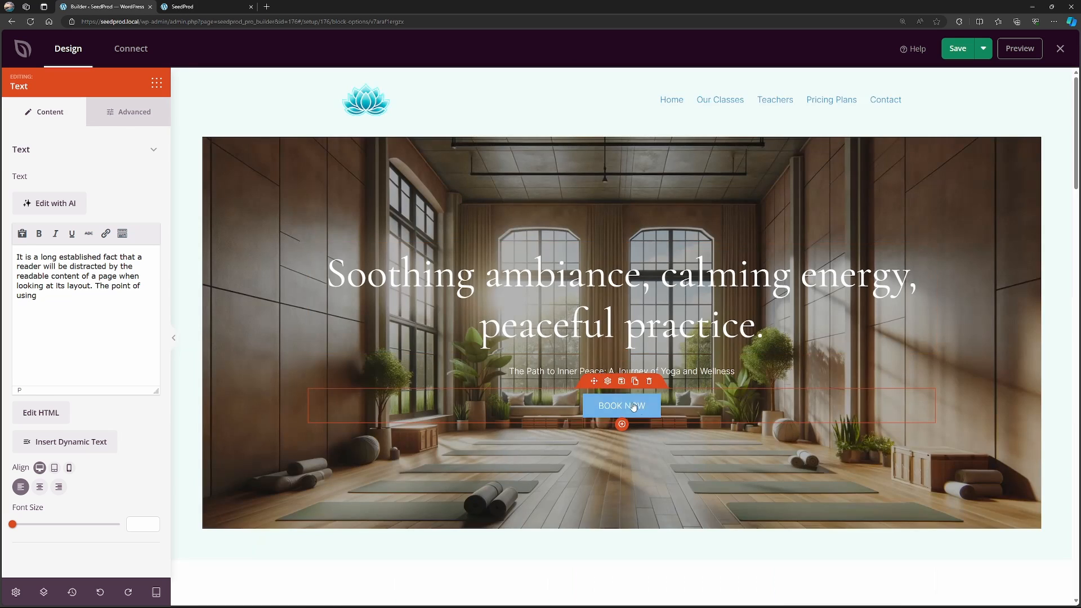
click(608, 384)
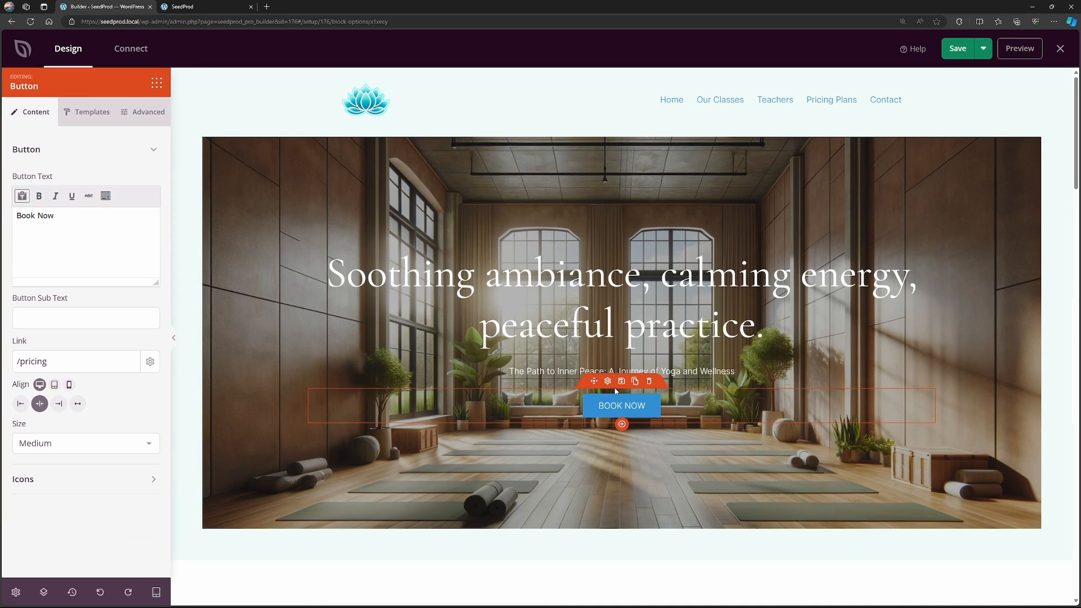
drag(89, 217, 11, 217)
text(BOOK CLASS)
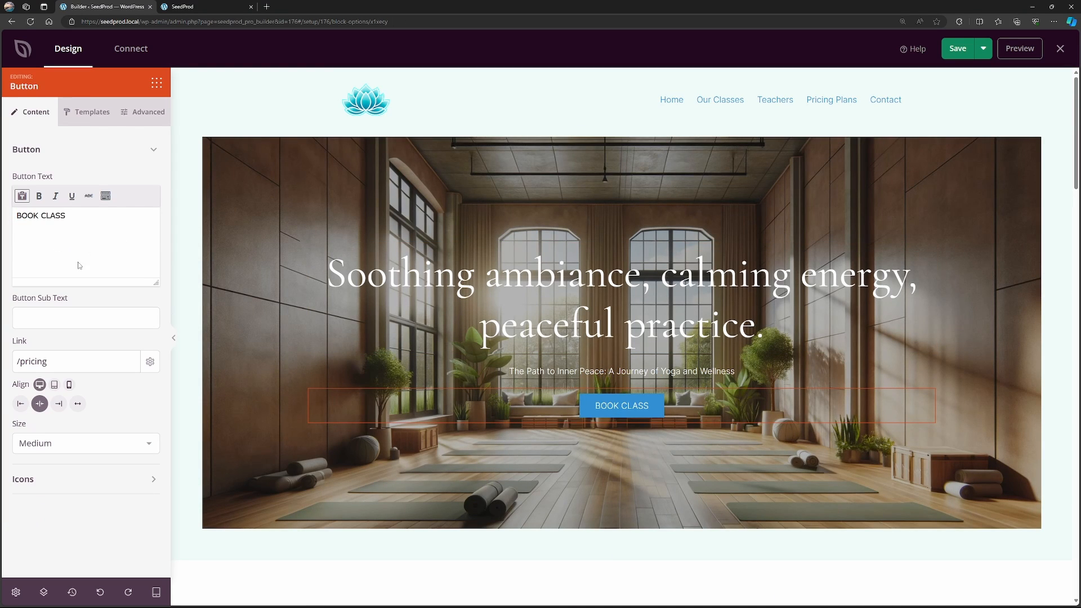
Look through the hero button's link, icon options, style templates and advanced styling settings.
drag(49, 362, 16, 361)
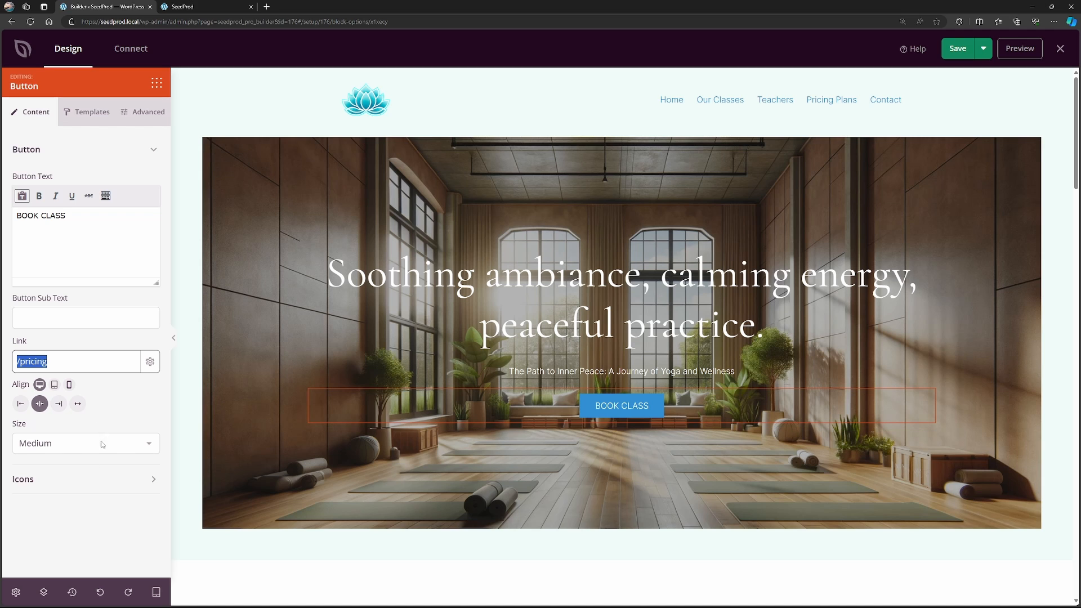
click(100, 486)
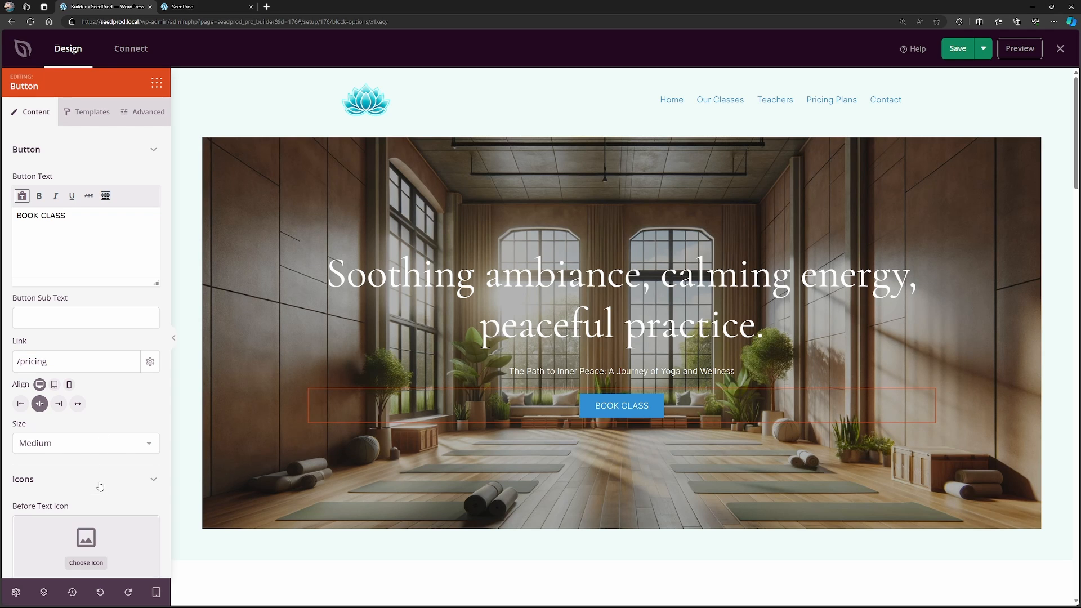
click(99, 486)
click(89, 114)
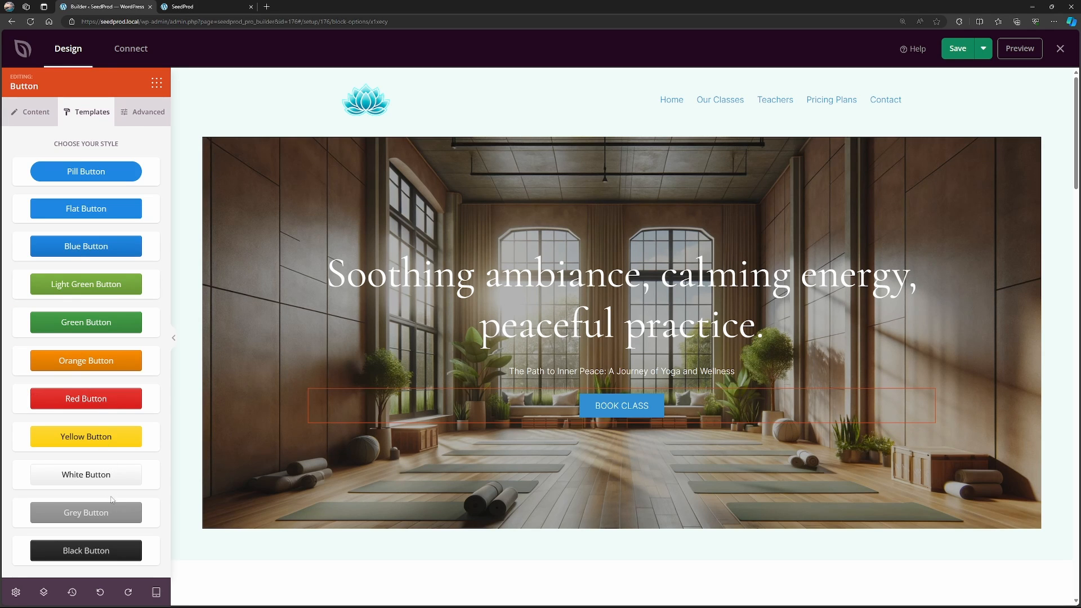
click(141, 112)
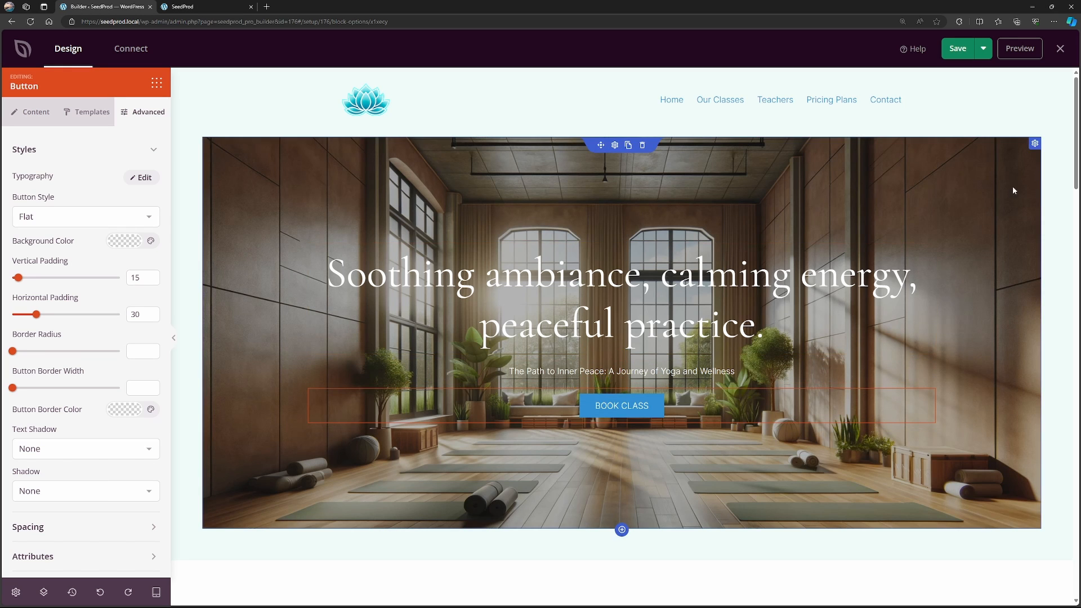
Open the settings of the "Awakening Harmony" text and of the headline and paragraph below it.
scroll(606, 211, down, 7)
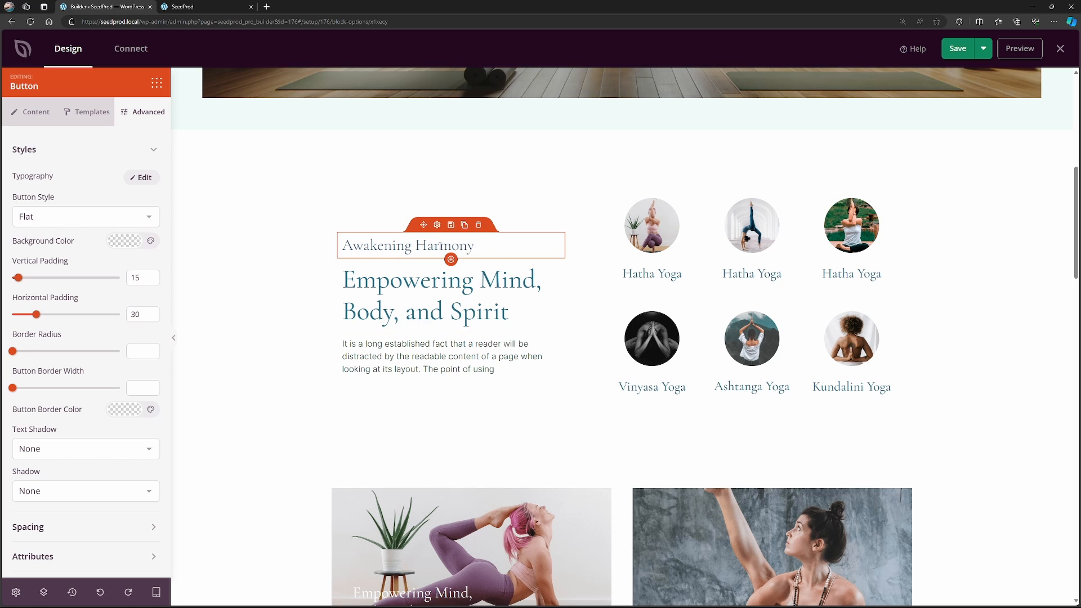
click(437, 226)
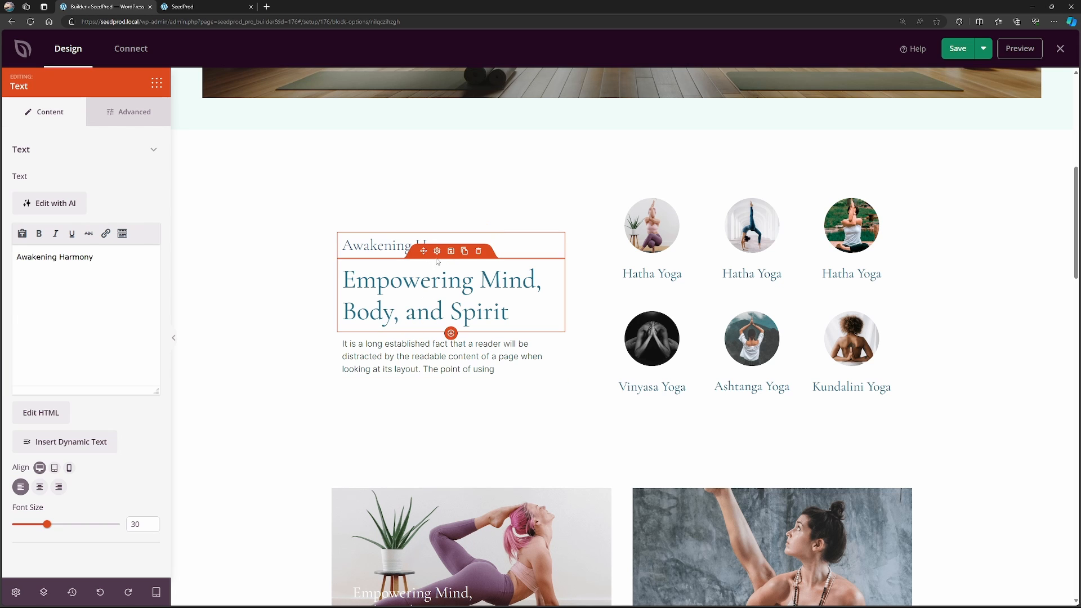
click(438, 248)
click(439, 327)
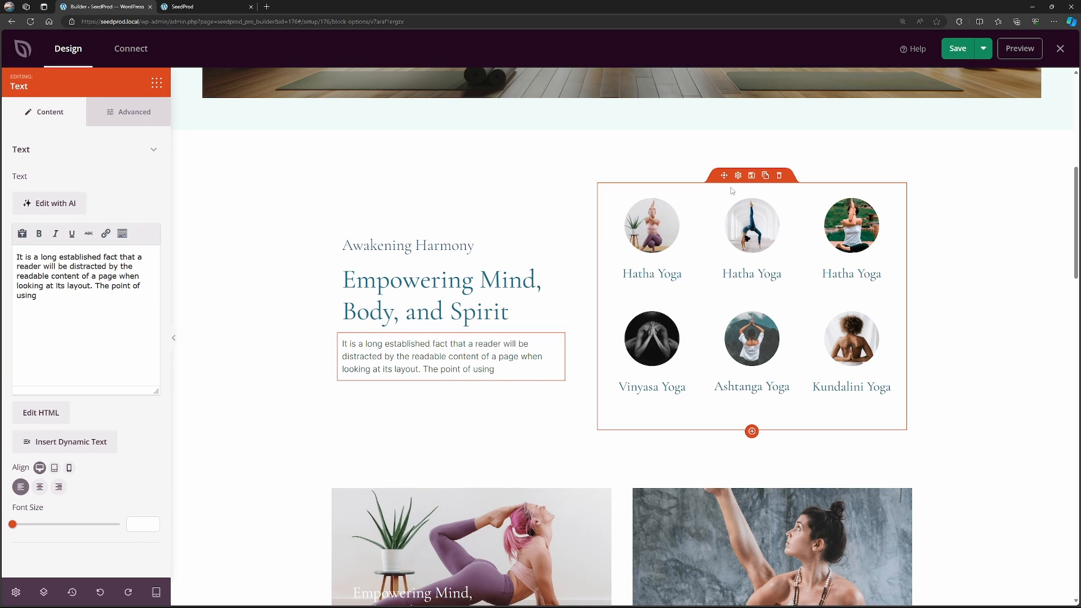
Select Yoga Types Section as the template part for the yoga types grid and save the page.
click(739, 177)
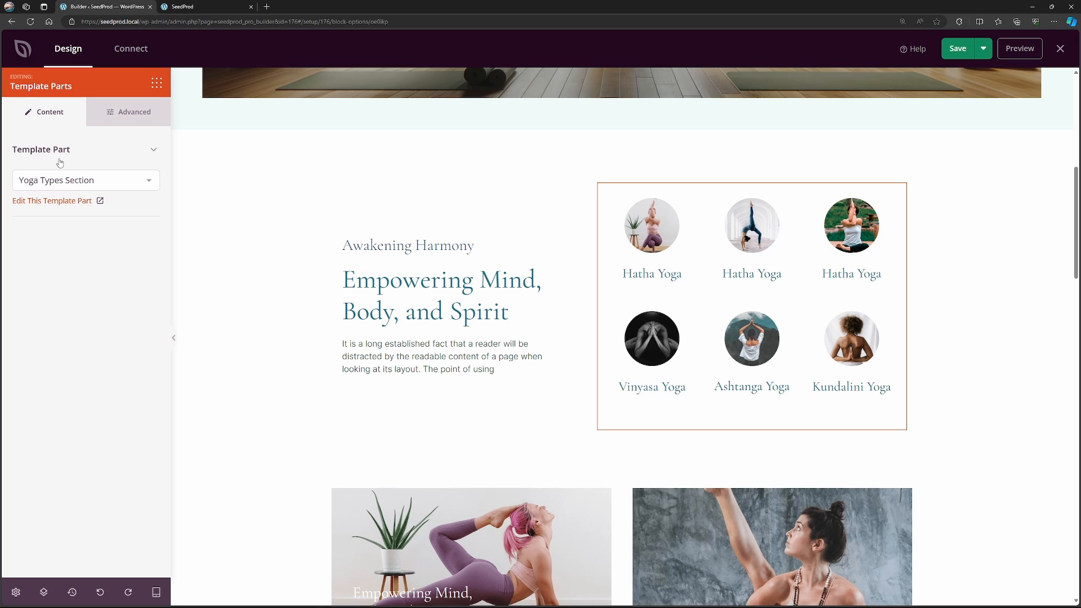
click(150, 181)
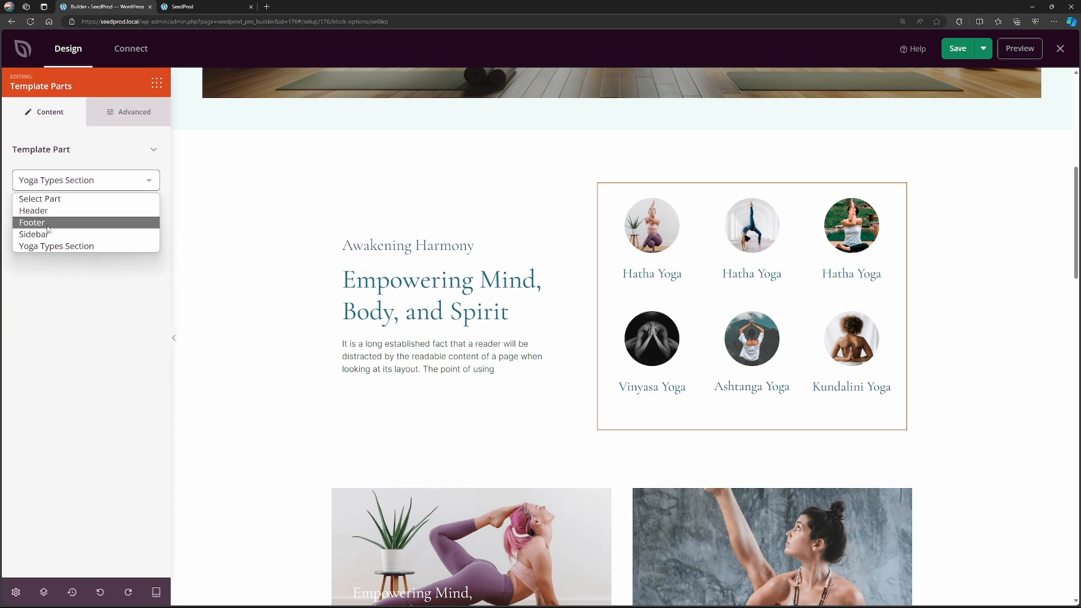
click(107, 246)
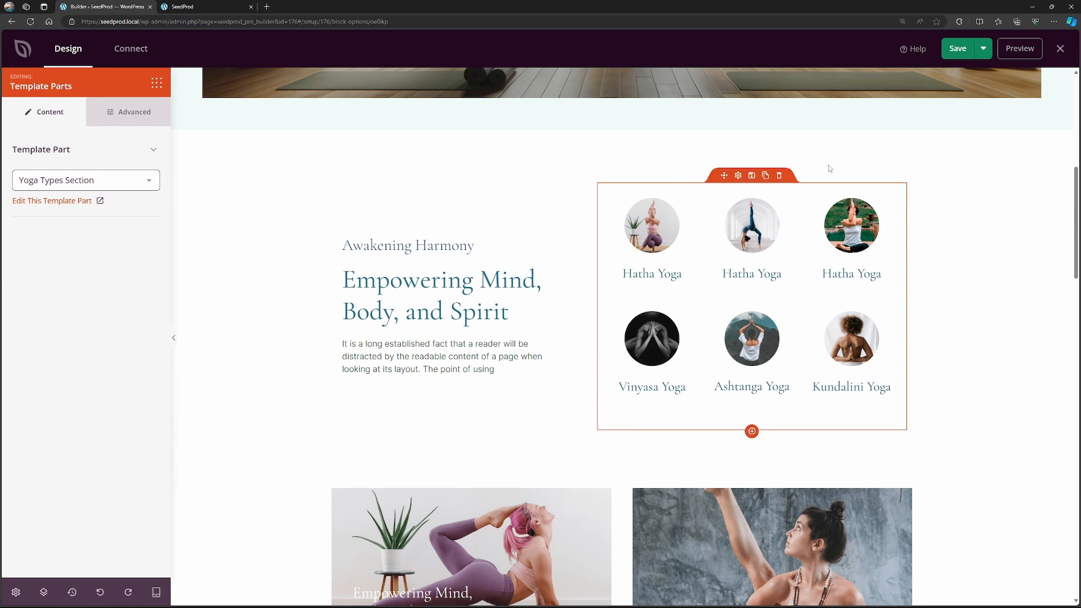
click(957, 48)
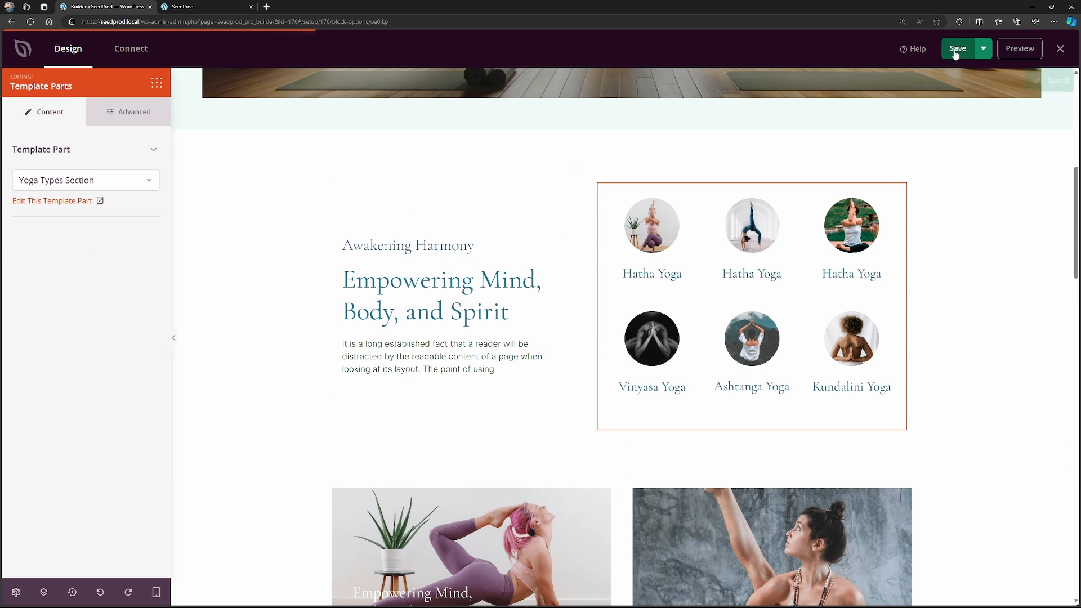
Open the Yoga Types Section template part for editing and examine the first Hatha Yoga image box's image, size and header text settings.
click(50, 202)
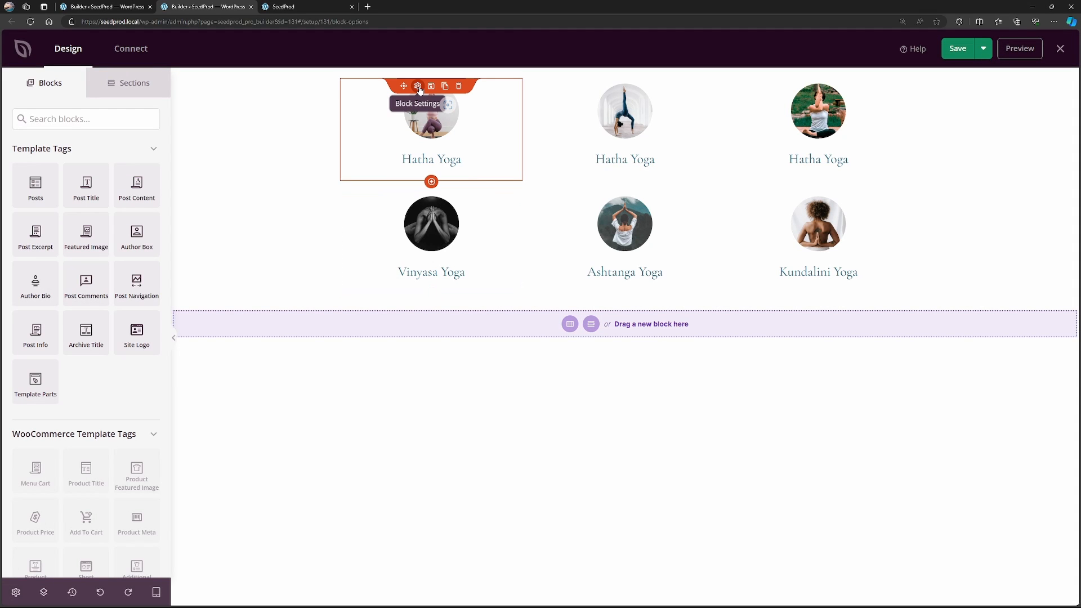
click(418, 86)
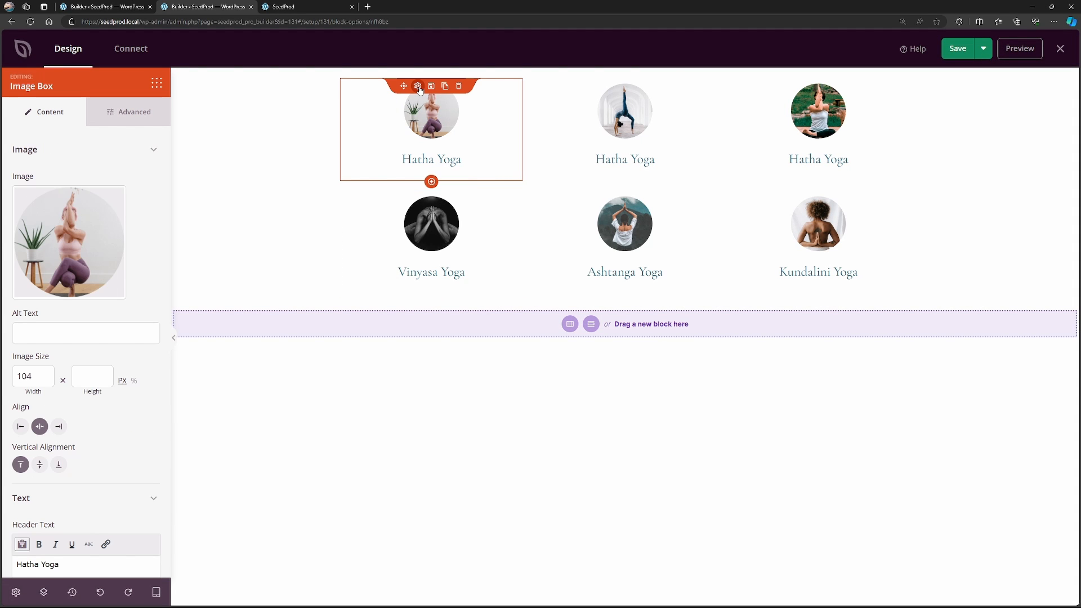
mouse_move(63, 219)
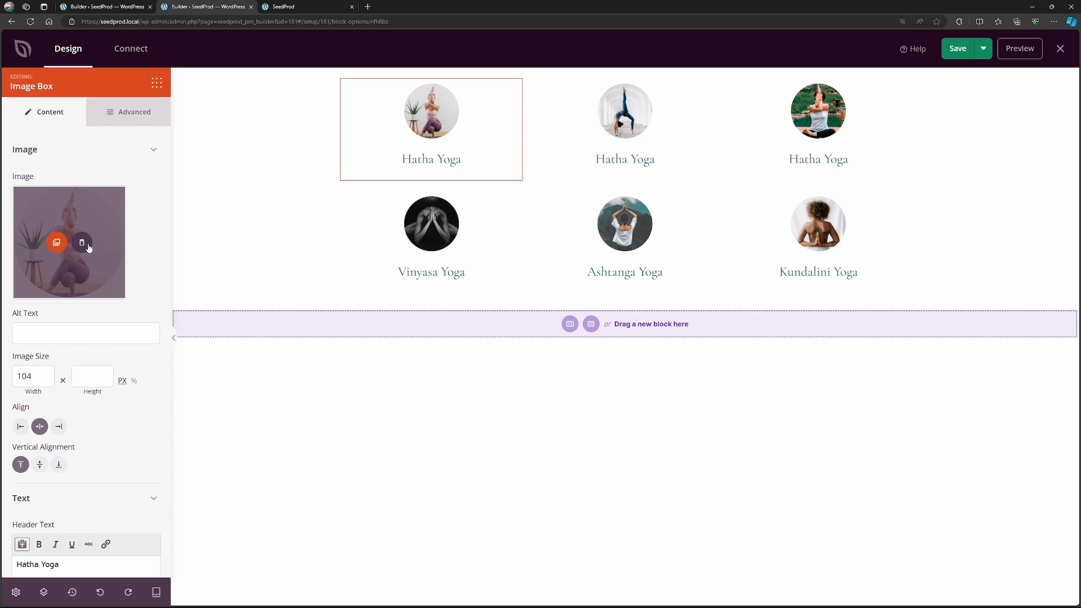
scroll(22, 284, down, 3)
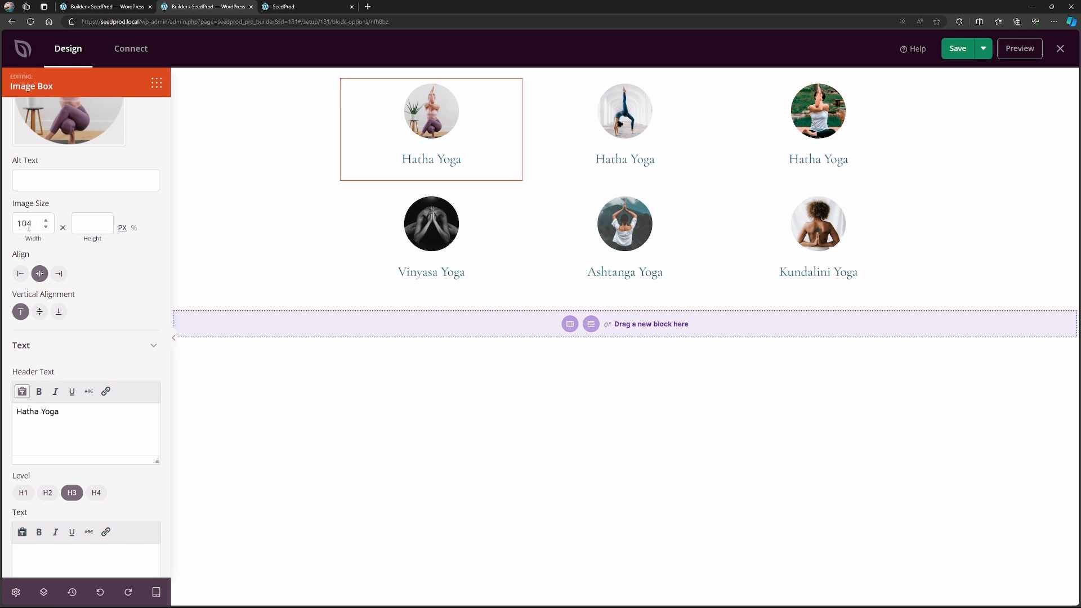
scroll(103, 318, down, 1)
drag(63, 337, 16, 338)
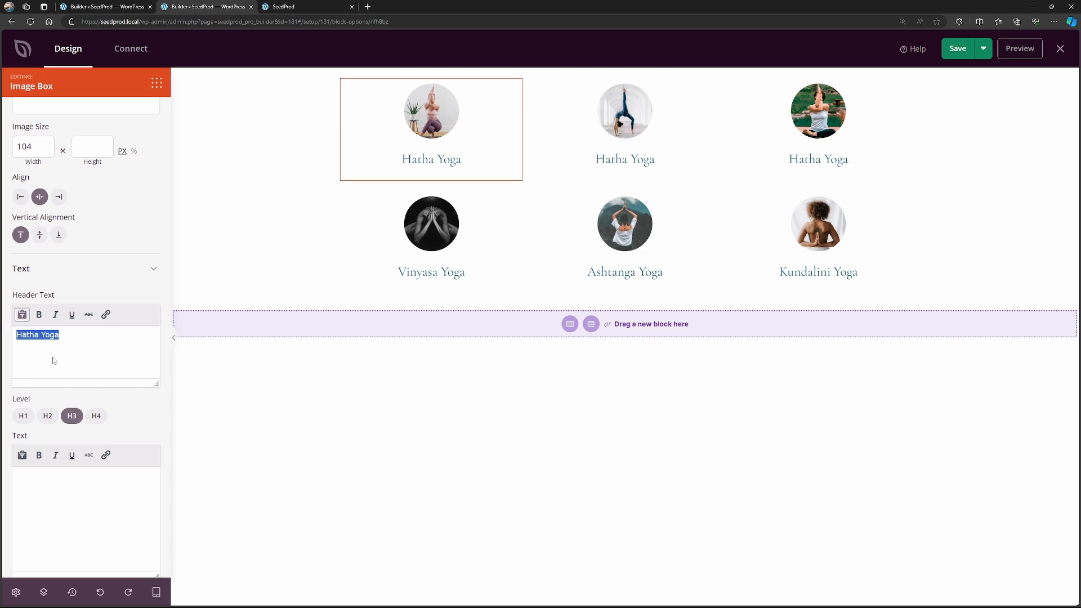
click(104, 355)
scroll(103, 351, up, 5)
Check the first Hatha Yoga image box's advanced styles and animation effects, and return to its content settings.
click(102, 115)
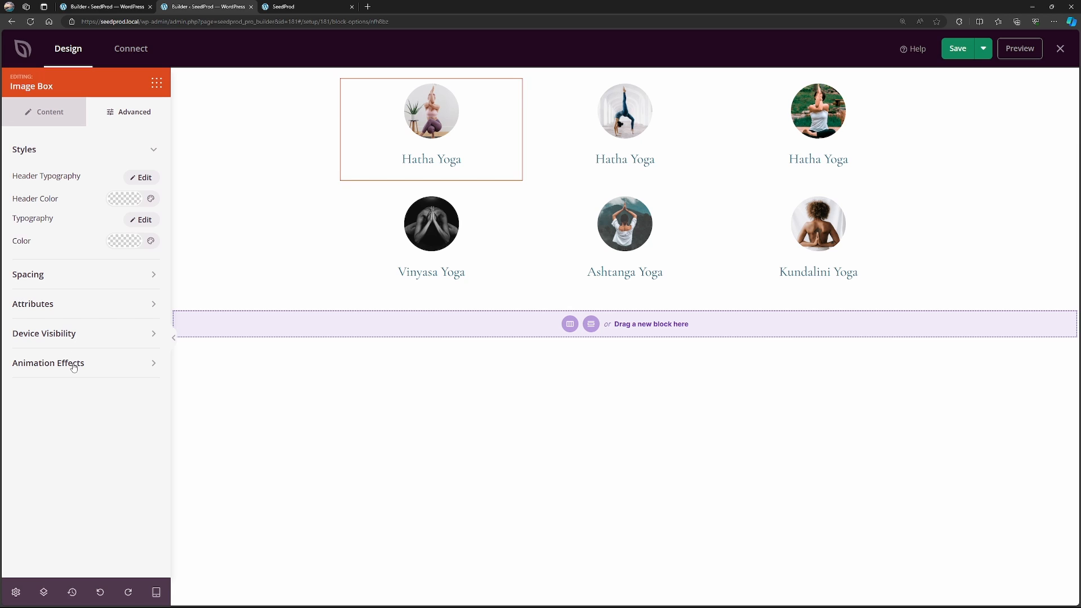
click(103, 367)
click(108, 369)
click(47, 112)
scroll(130, 239, down, 2)
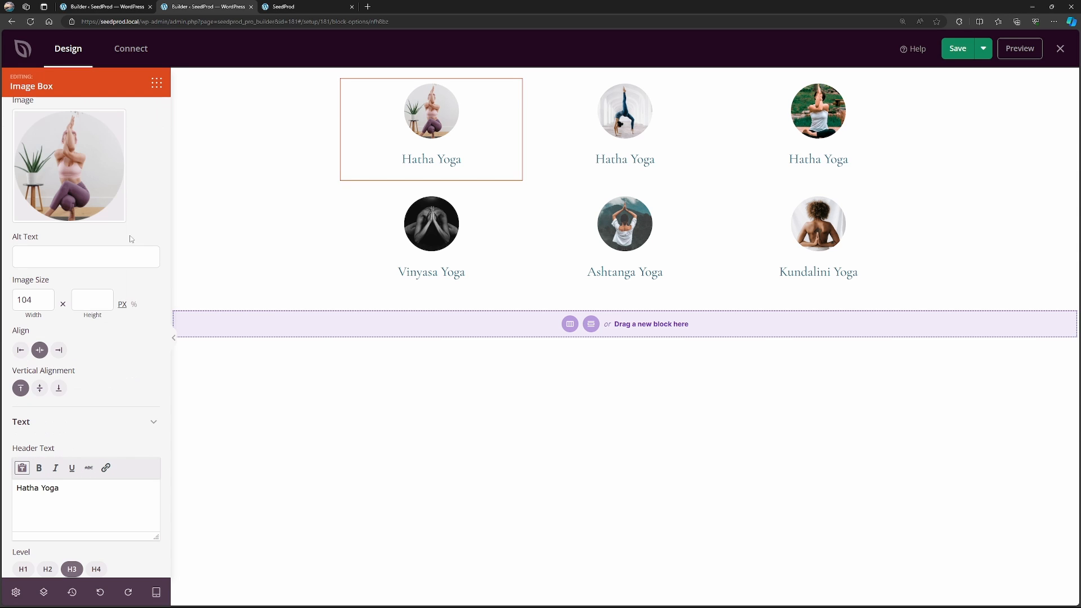
Save the yoga types template part and close it to return to the homepage.
scroll(63, 373, up, 2)
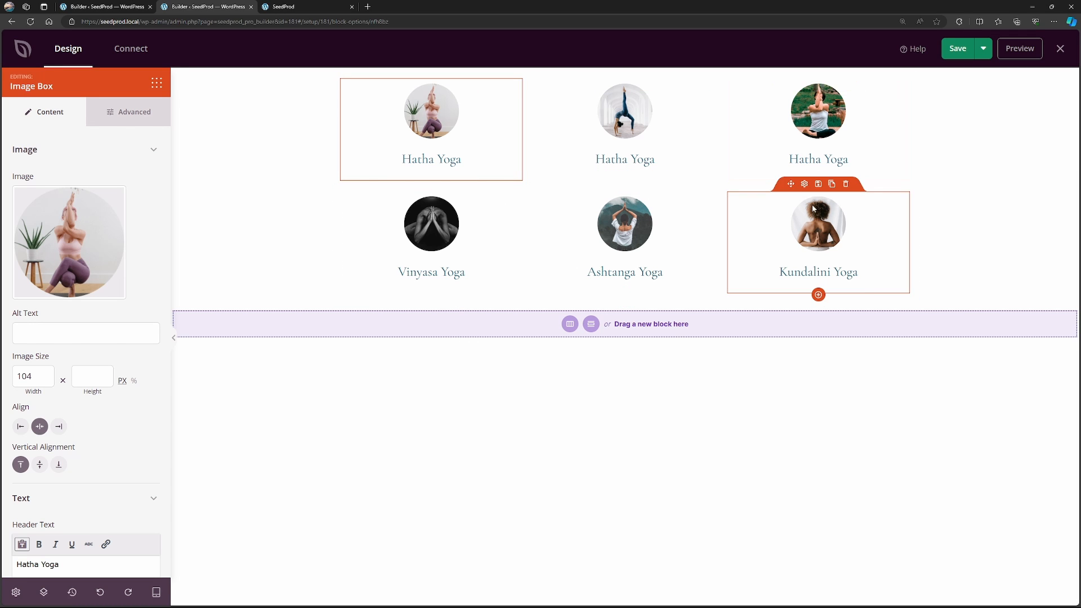
click(963, 50)
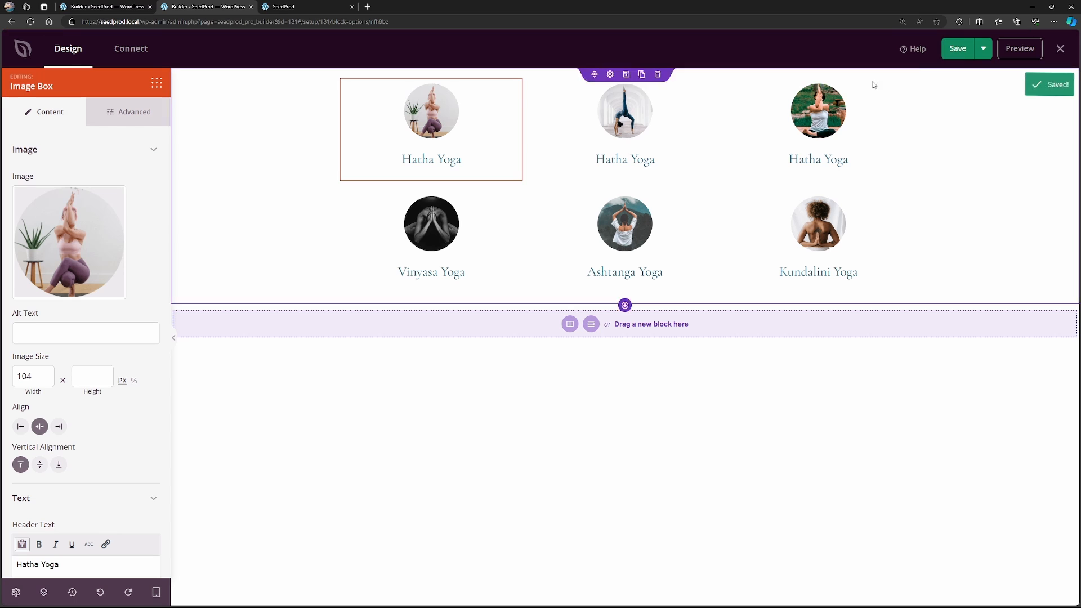
click(251, 7)
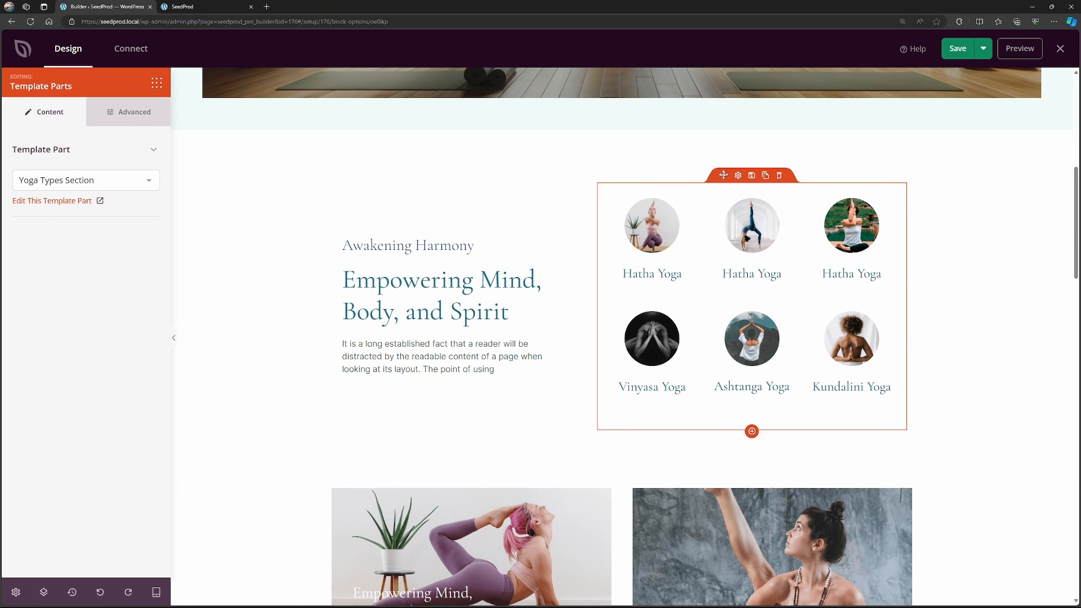
Look through the settings of the "Empowering Mind, Body, and Spirit" image column, its headline and paragraph, and the Wellness Workshops image.
scroll(554, 236, down, 6)
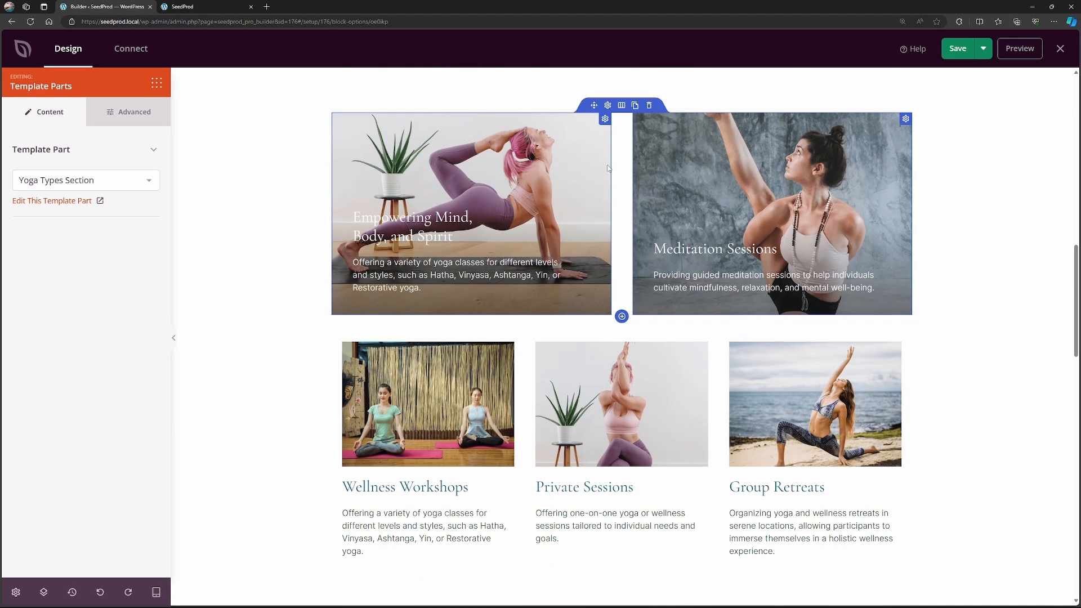
click(605, 119)
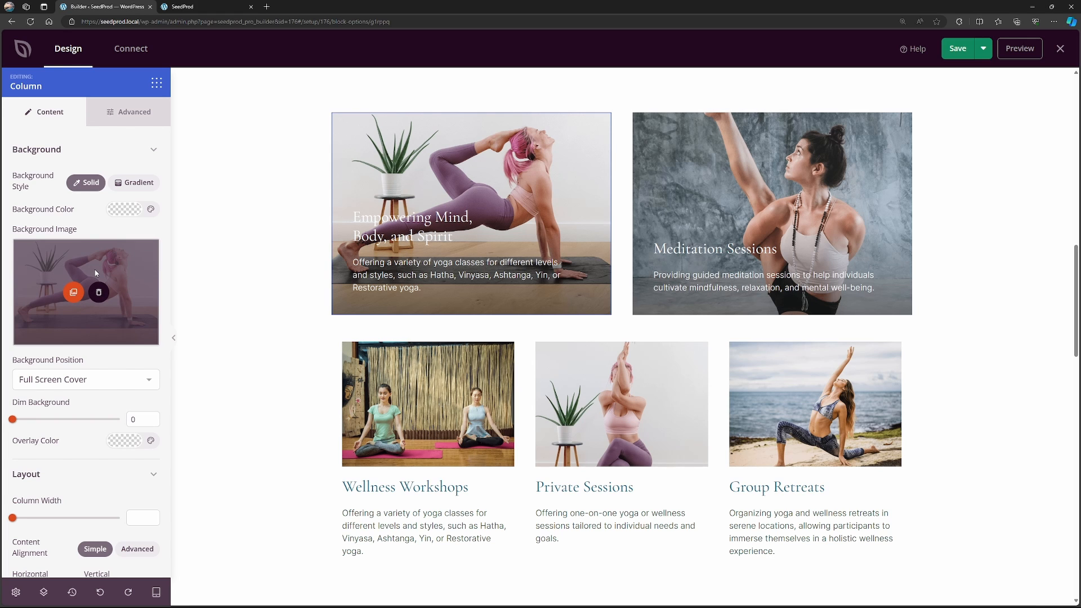
click(450, 196)
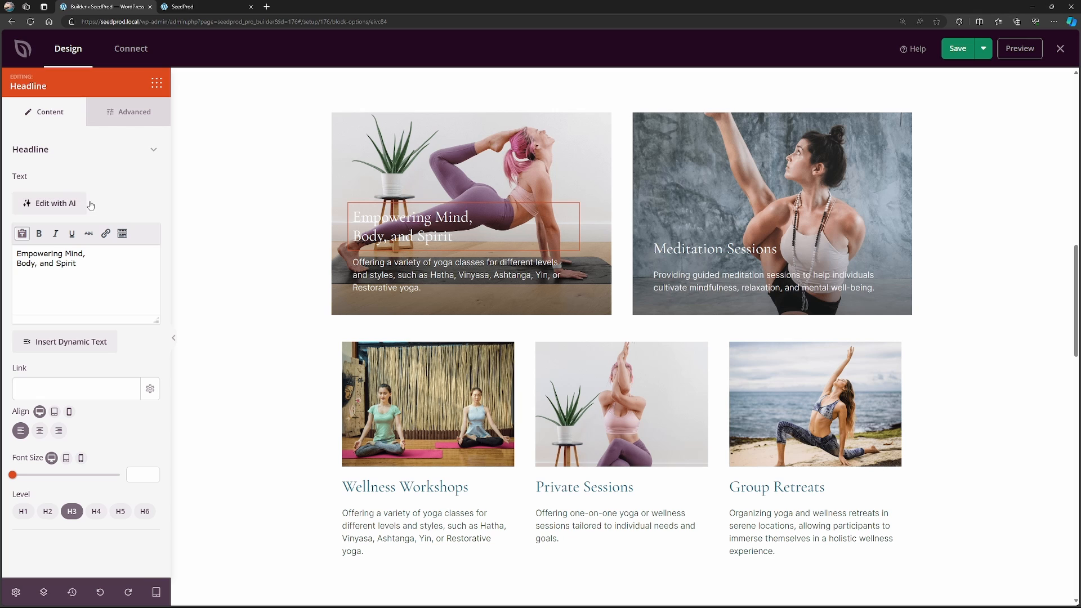
drag(80, 264, 6, 250)
click(84, 270)
click(436, 265)
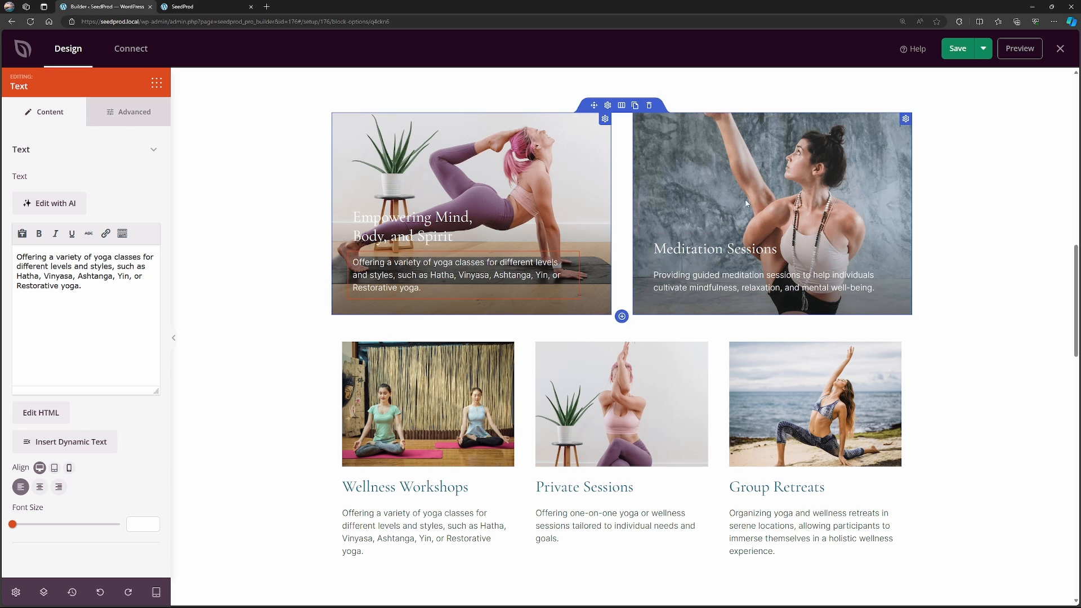
scroll(622, 225, down, 3)
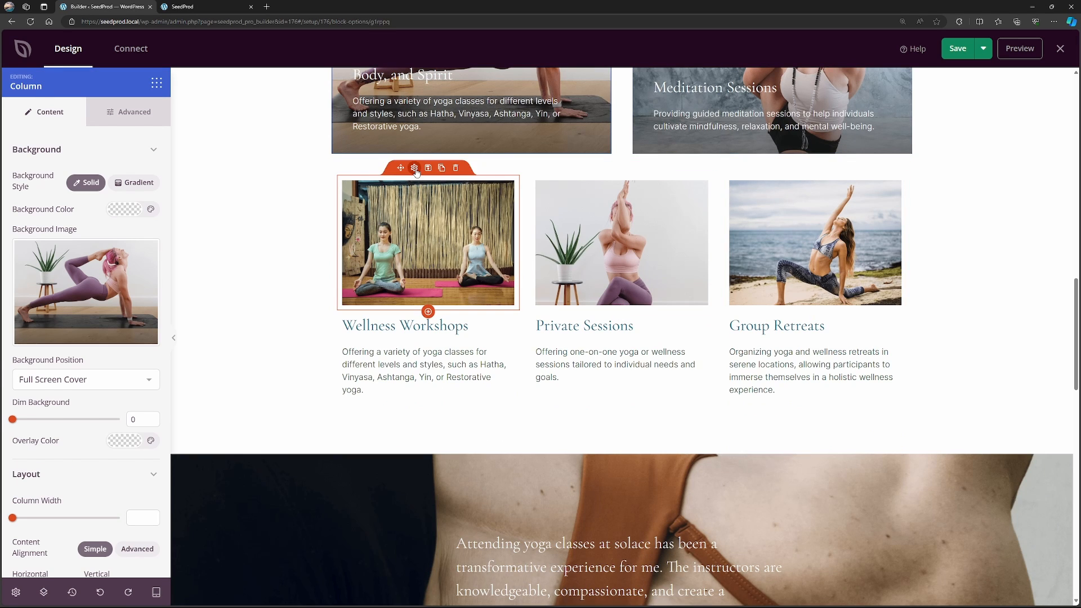
click(421, 185)
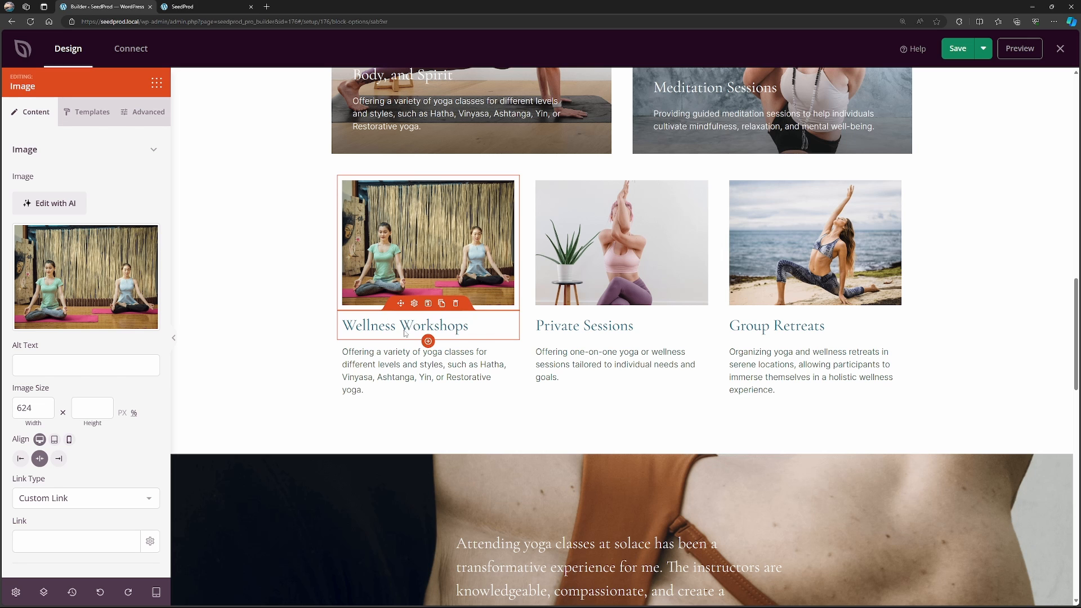
Remove the background image from the testimonial section.
scroll(1078, 376, down, 6)
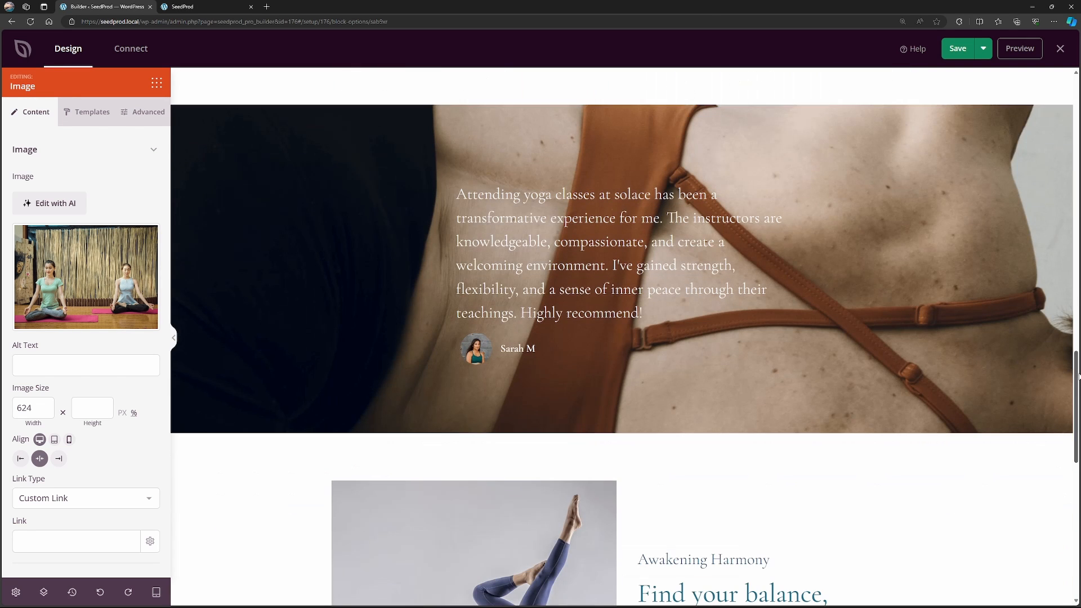
click(300, 238)
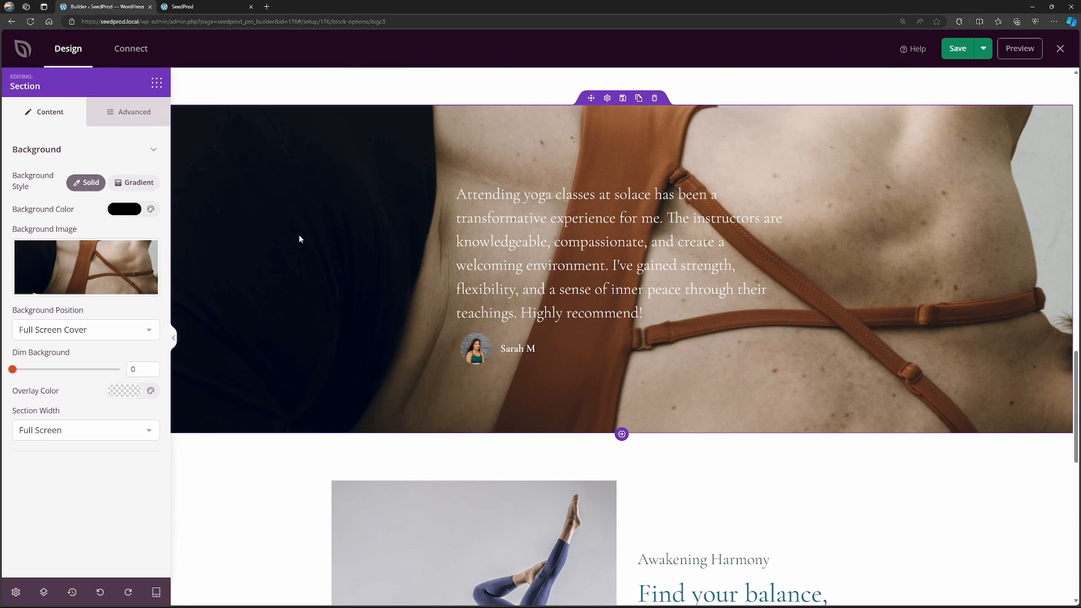
click(98, 267)
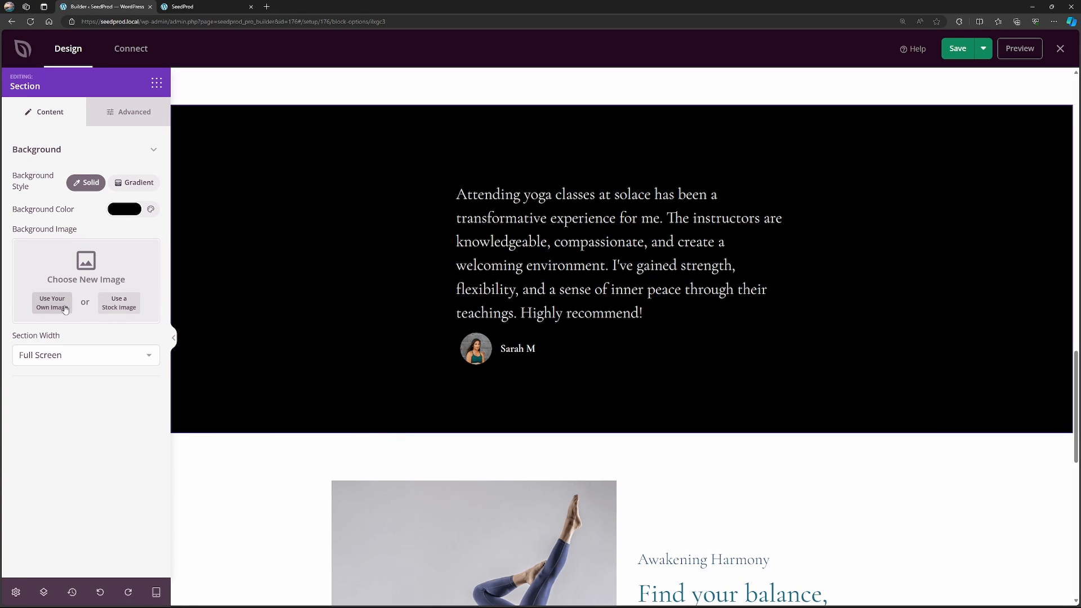
Search the stock images for "yoga" and use the golden mountain sunrise photo as the testimonial section's background.
click(112, 303)
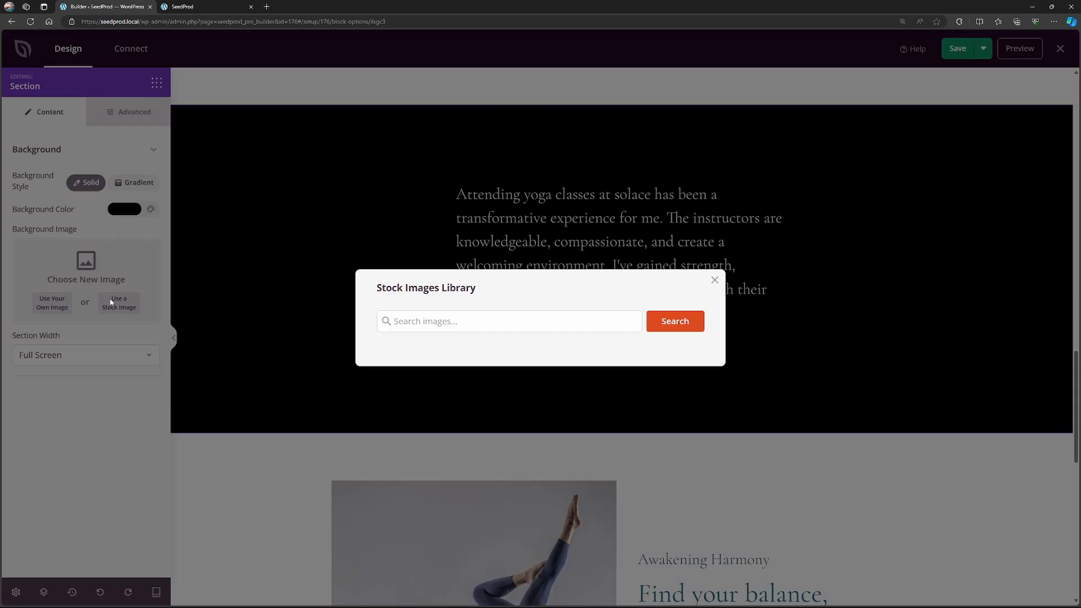
click(536, 328)
text(yoga)
key(Return)
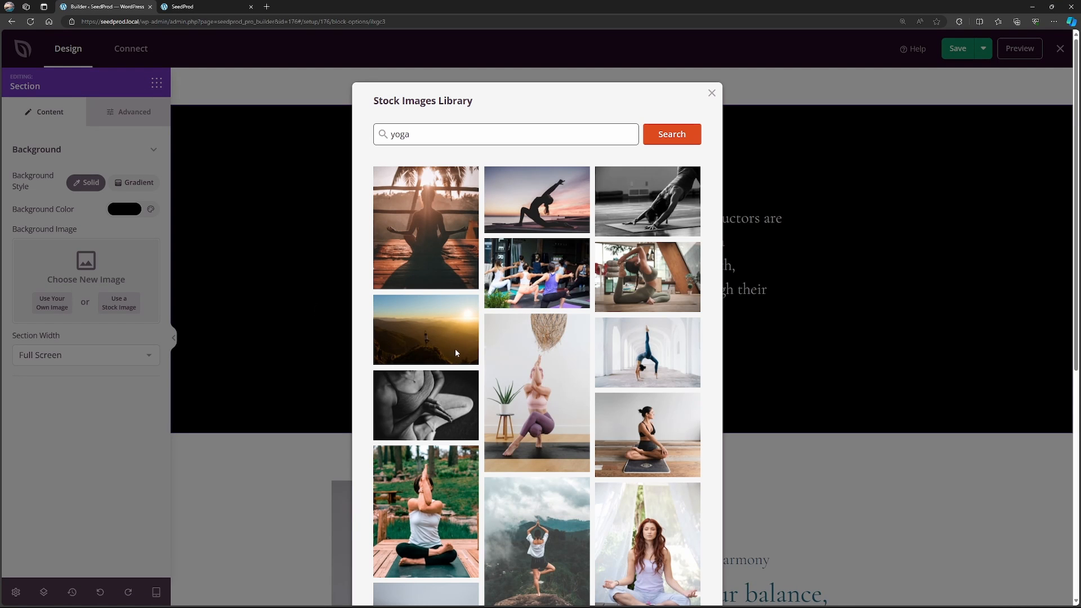
click(443, 335)
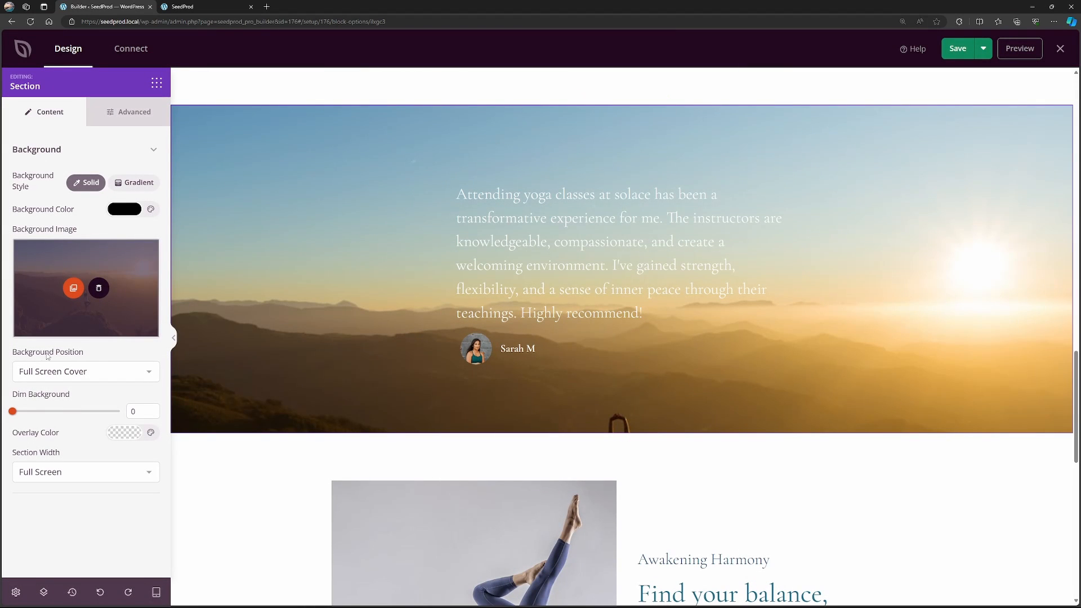
Try the Full Screen Cover - Fixed, Full Screen Contain and 100% Width Top background positions on the testimonial section.
click(141, 377)
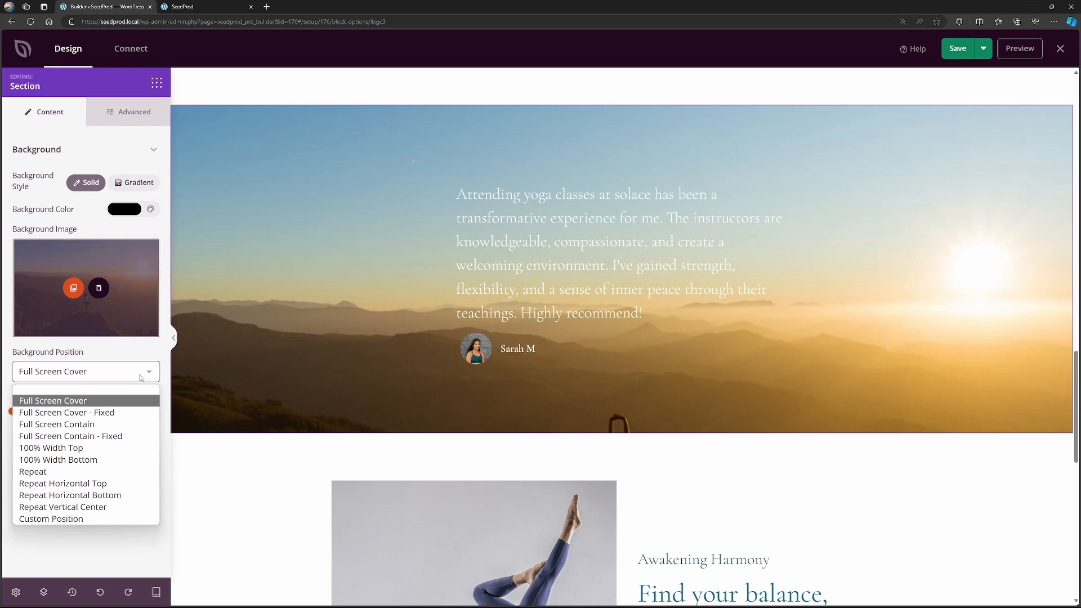
click(102, 404)
click(97, 376)
click(102, 414)
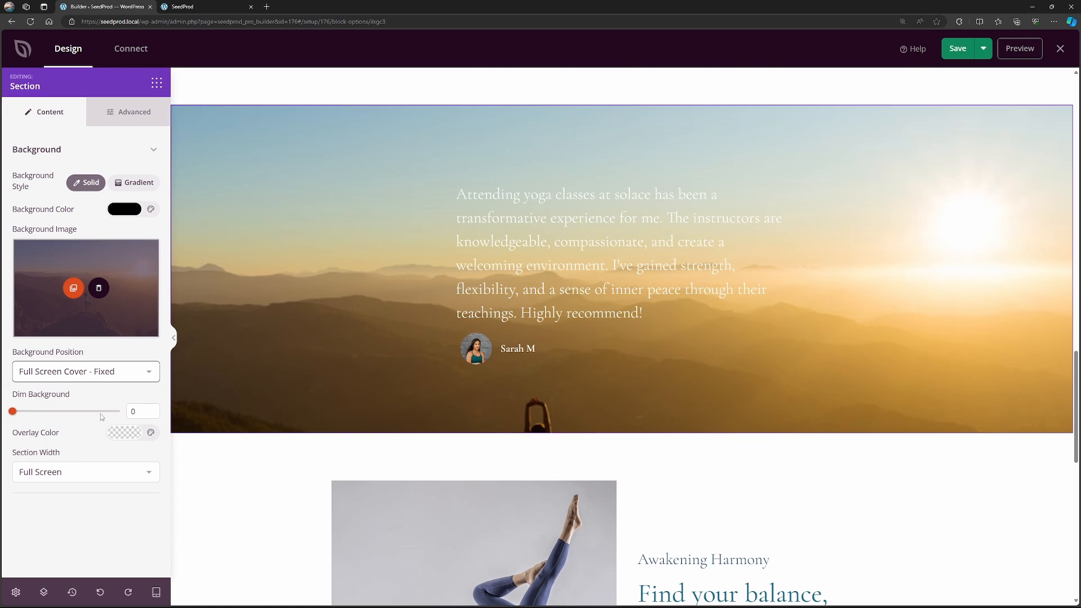
click(90, 371)
click(84, 424)
click(88, 373)
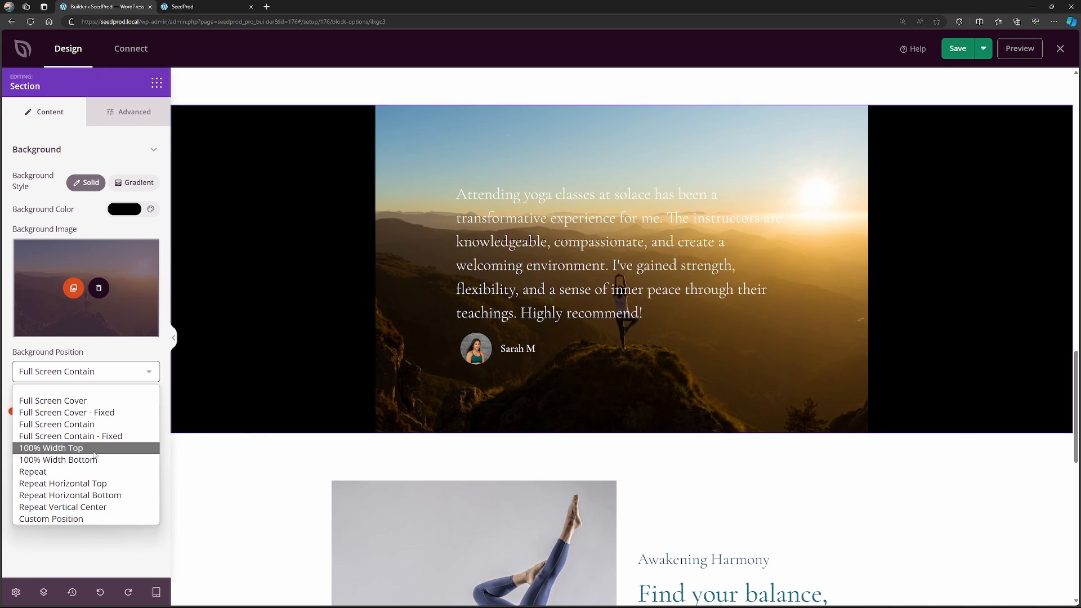
click(84, 448)
Set the testimonial section's background position to 100% Width Bottom.
click(84, 372)
click(91, 461)
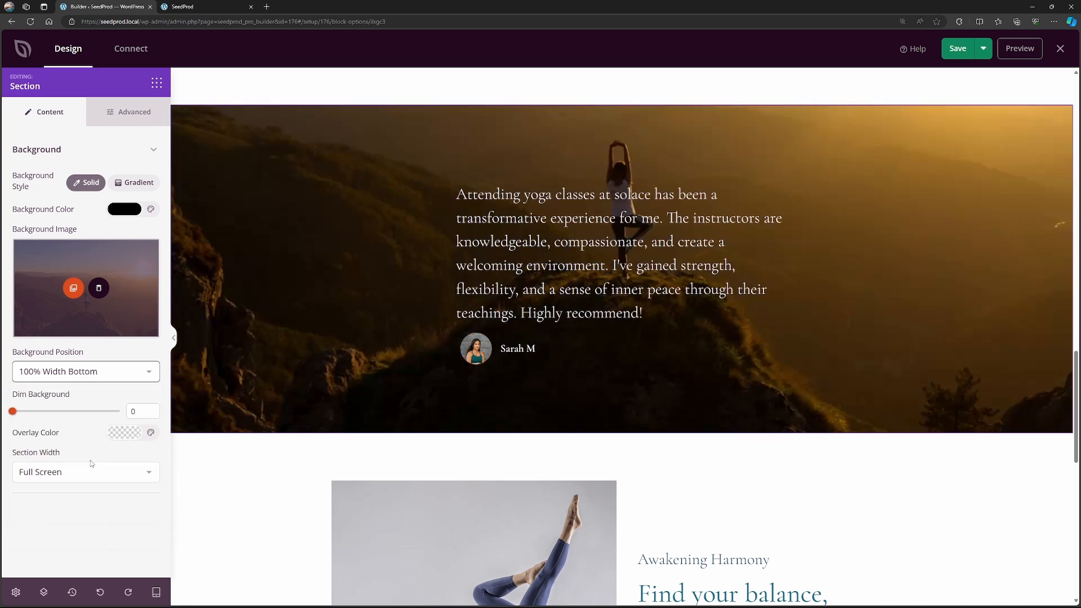
mouse_move(12, 411)
mouse_down()
mouse_move(109, 411)
mouse_move(12, 411)
mouse_up()
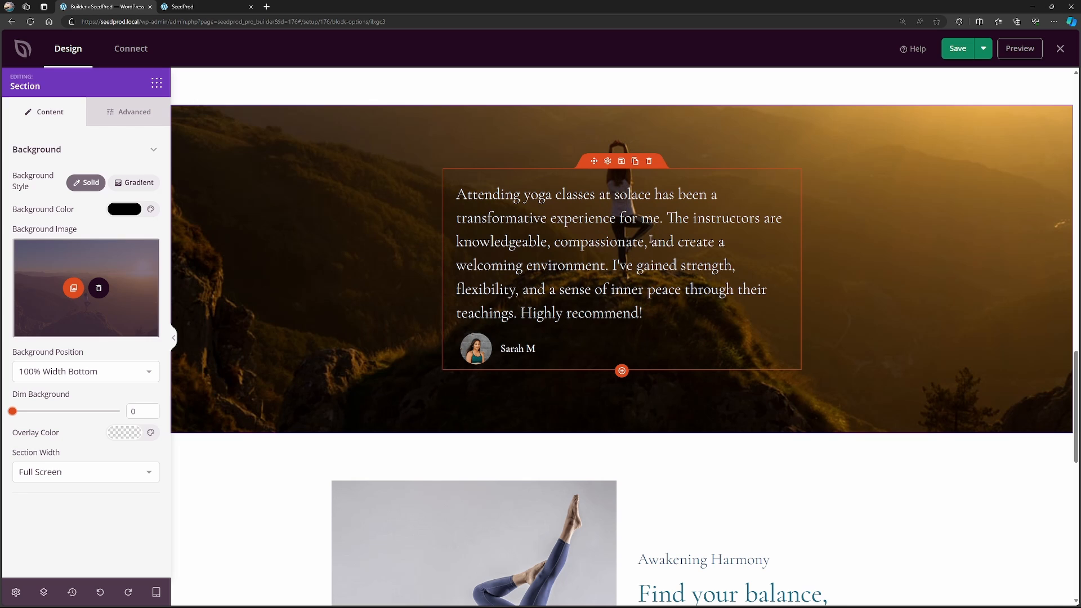
Duplicate the existing testimonial in the Testimonials block and open the copy's details for editing.
click(608, 162)
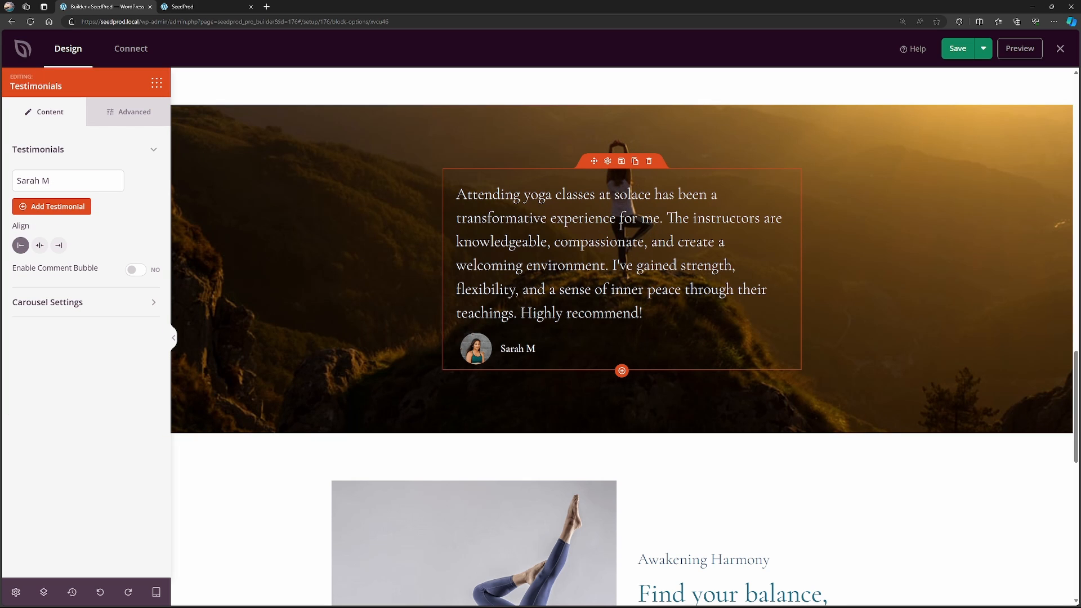
click(77, 184)
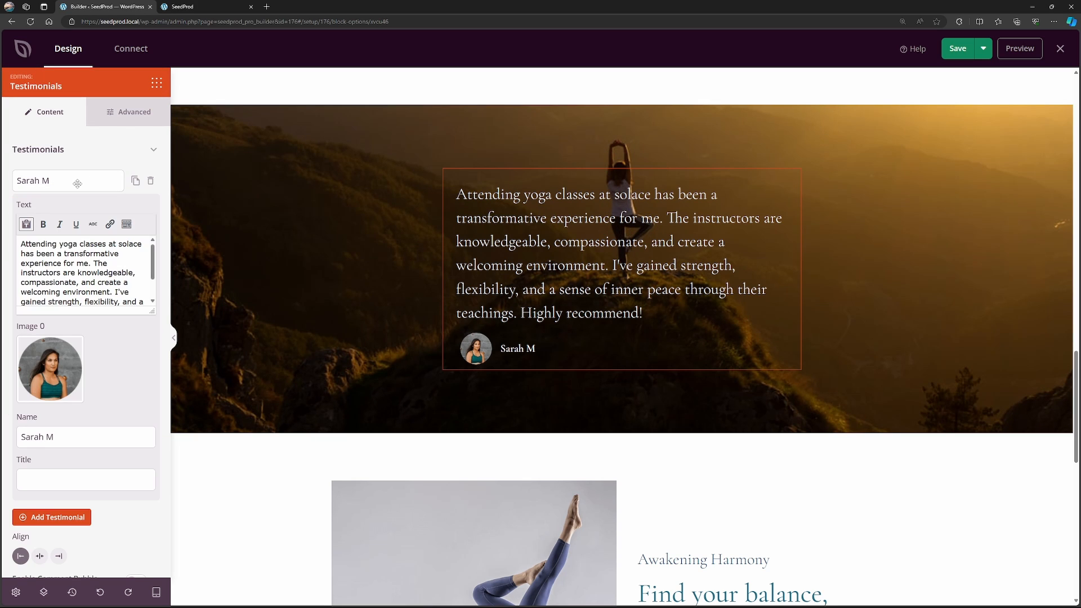
click(77, 183)
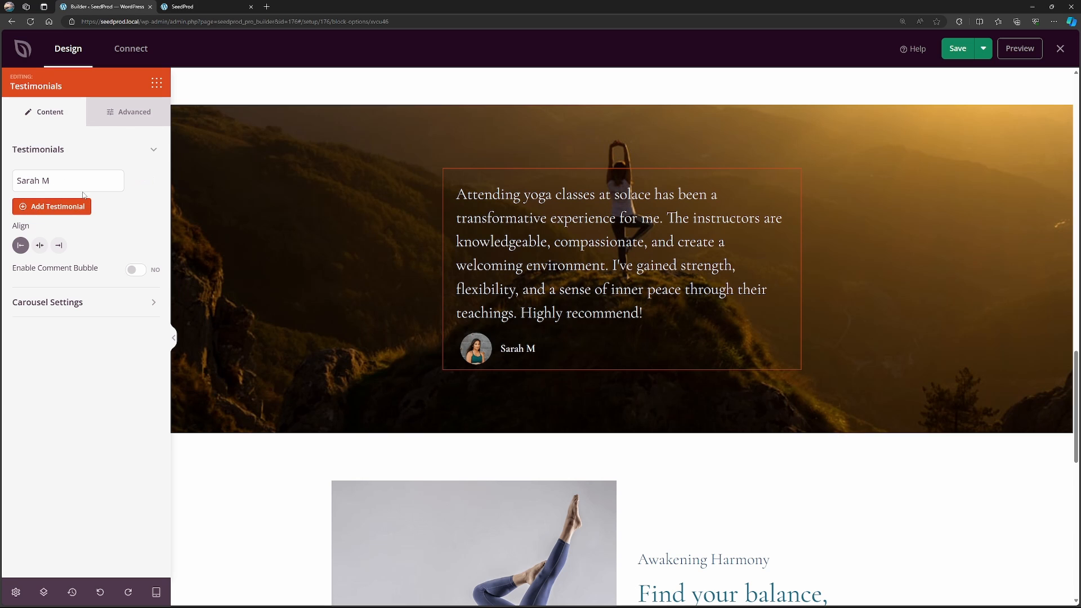
click(134, 181)
click(50, 211)
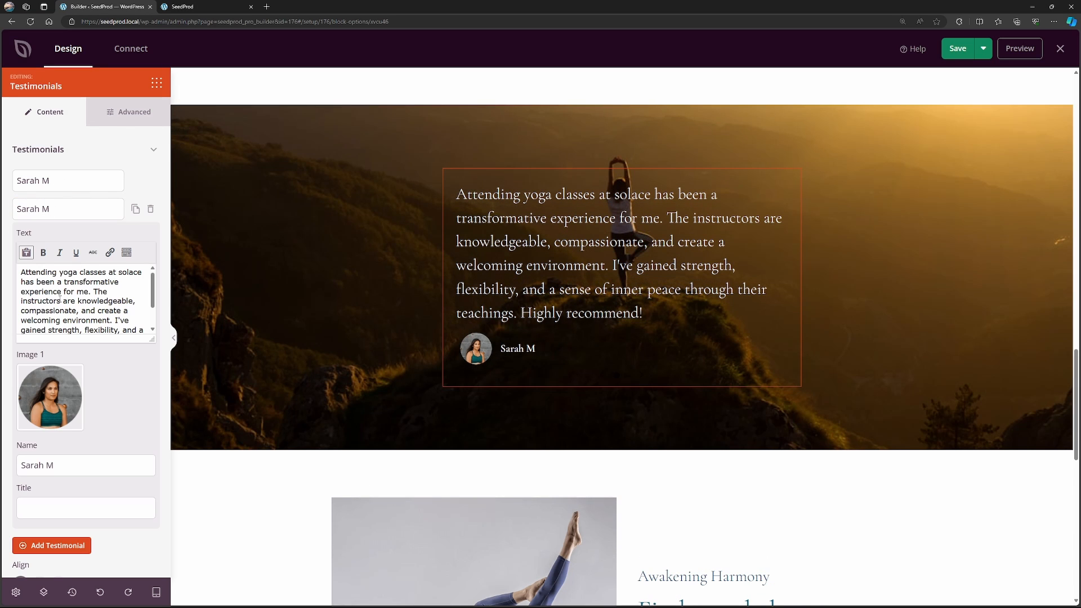
Replace the name in the duplicated testimonial with a different customer's name.
mouse_move(67, 411)
drag(115, 310, 8, 277)
click(116, 310)
scroll(116, 311, down, 2)
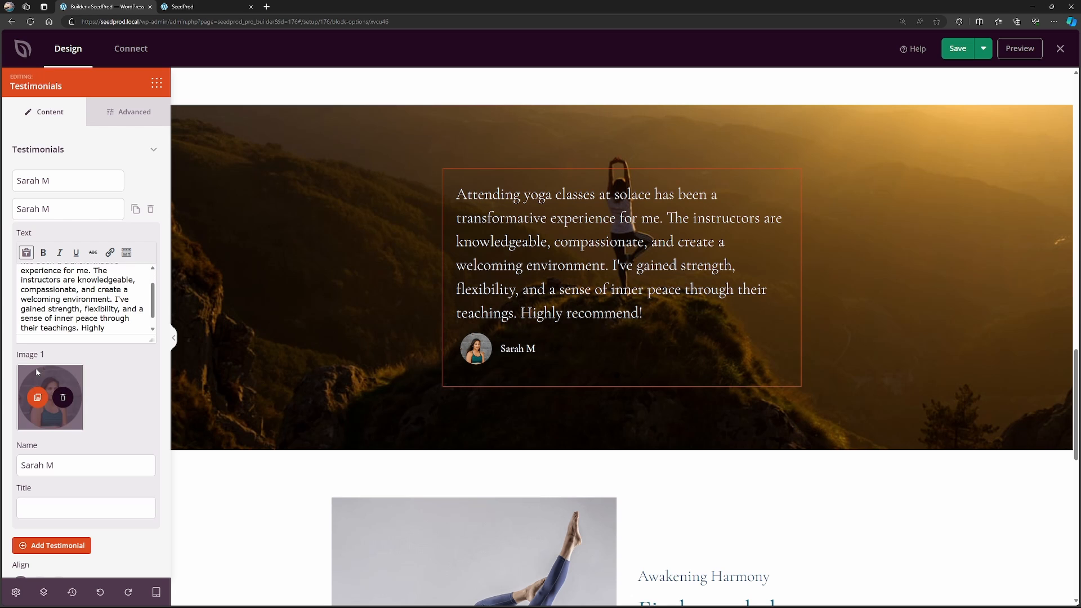
scroll(64, 386, down, 2)
drag(64, 386, 18, 387)
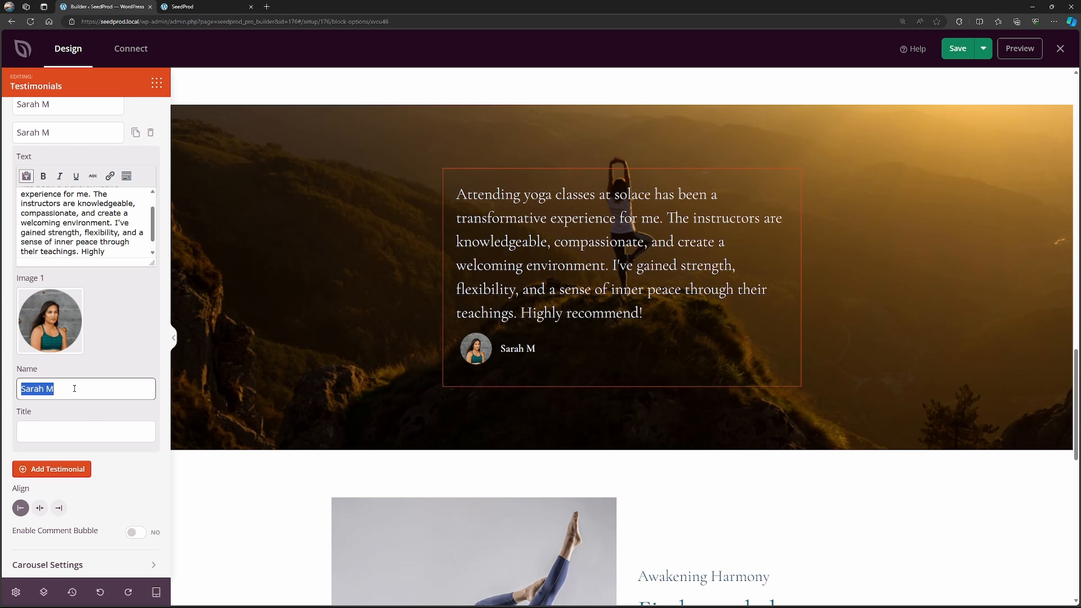
text(Patty T)
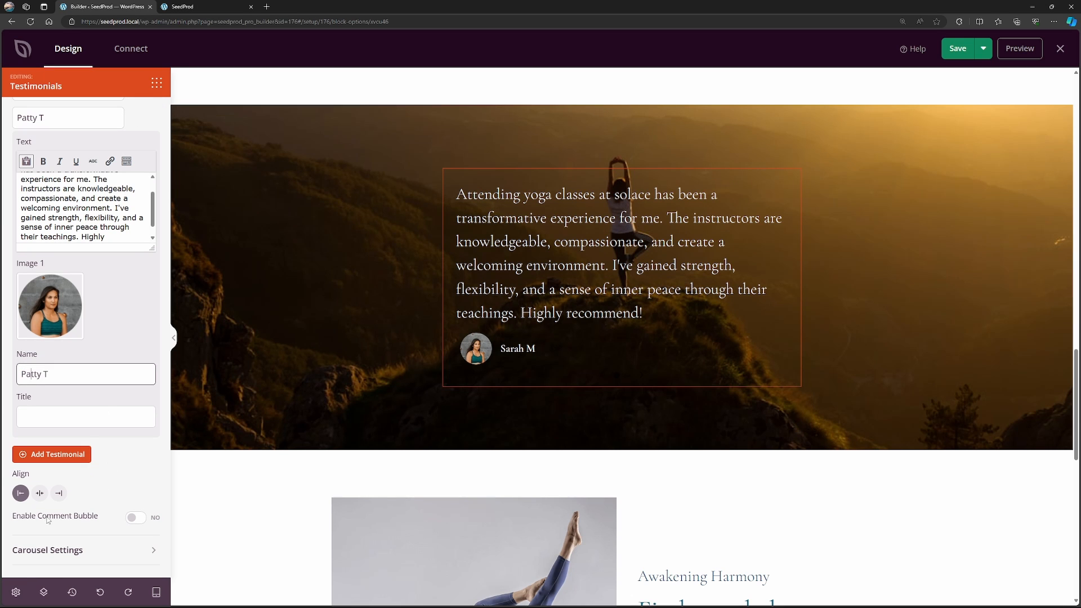
Set the testimonial carousel's navigation color mode to Light and switch between the two testimonials to check it.
click(100, 555)
scroll(97, 416, down, 2)
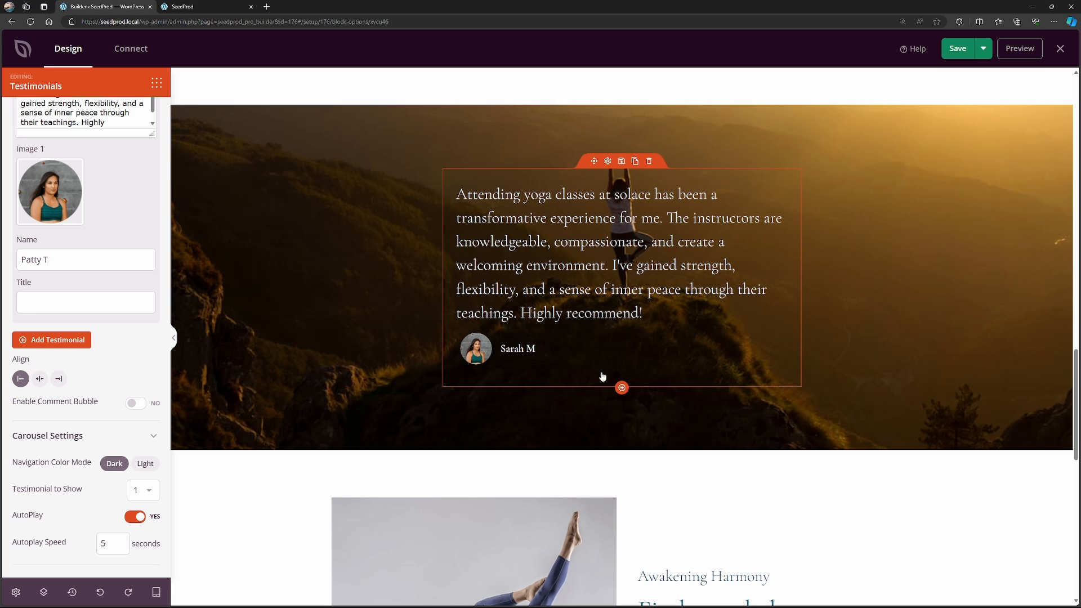
click(146, 464)
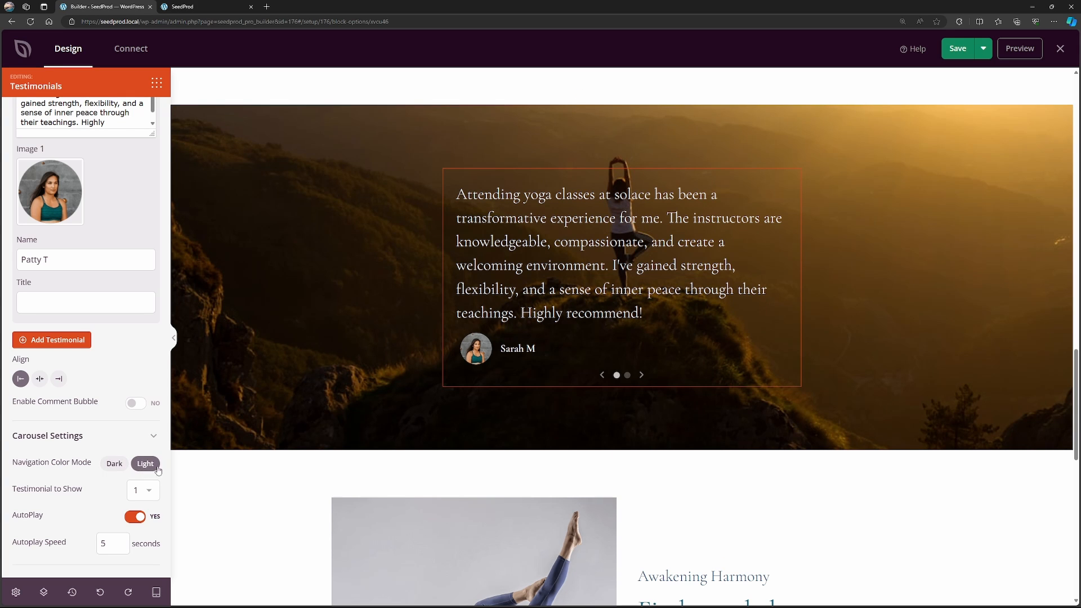
click(627, 375)
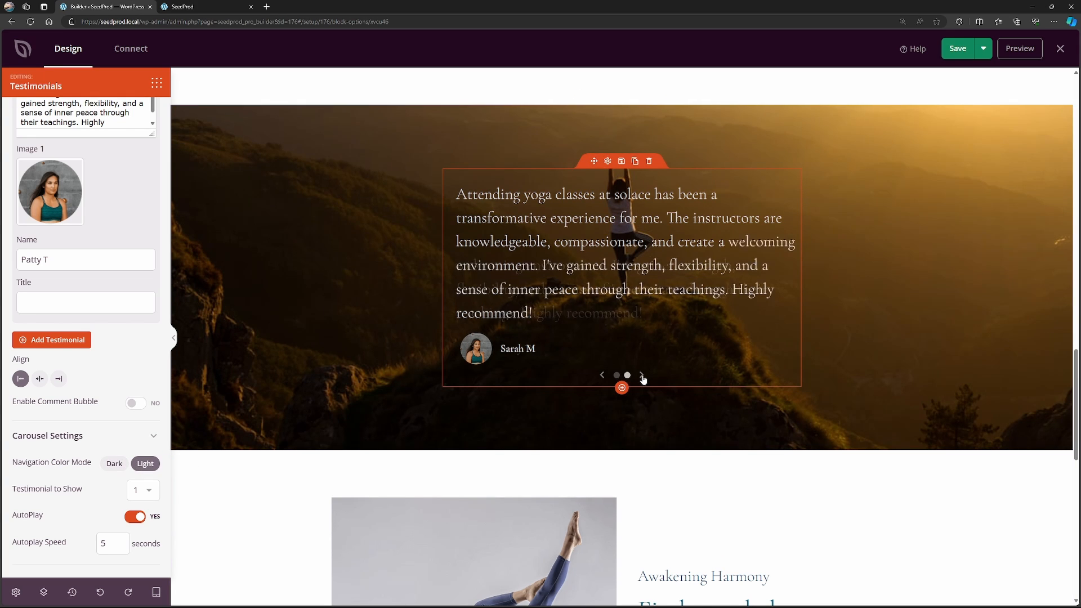
click(602, 376)
Look through the settings of the "Find your balance, embrace the flow" image column, headline and paragraph, and view the footer.
scroll(894, 249, down, 4)
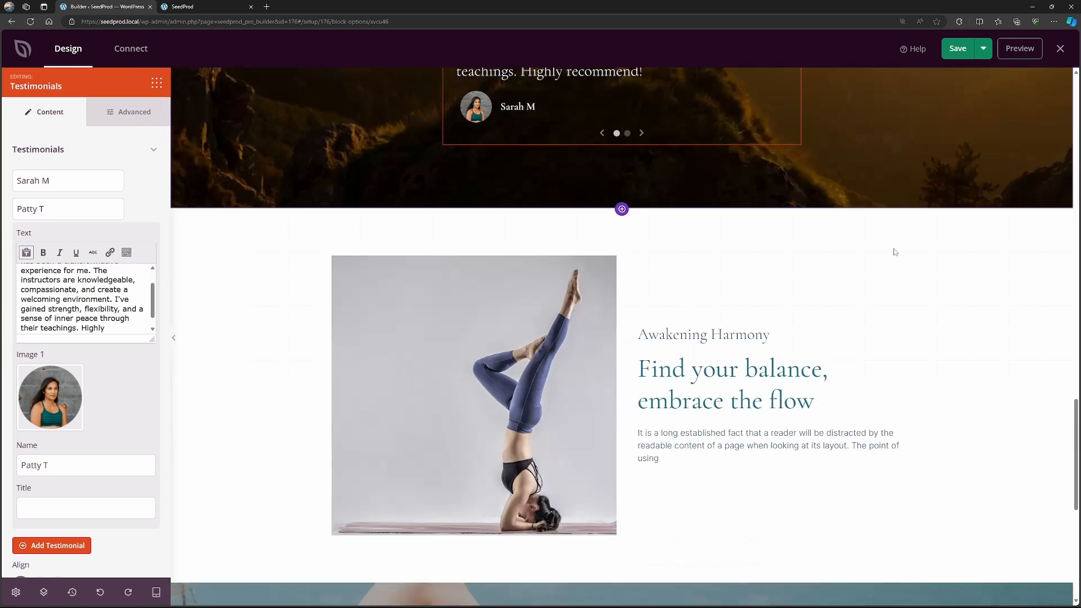
scroll(894, 252, down, 3)
scroll(475, 214, up, 1)
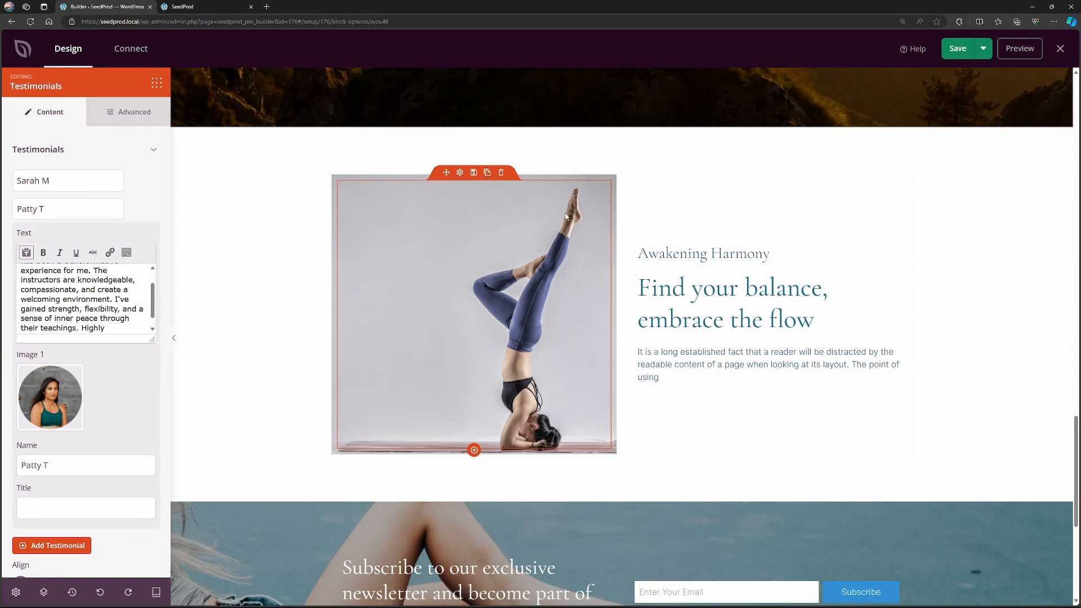
click(610, 181)
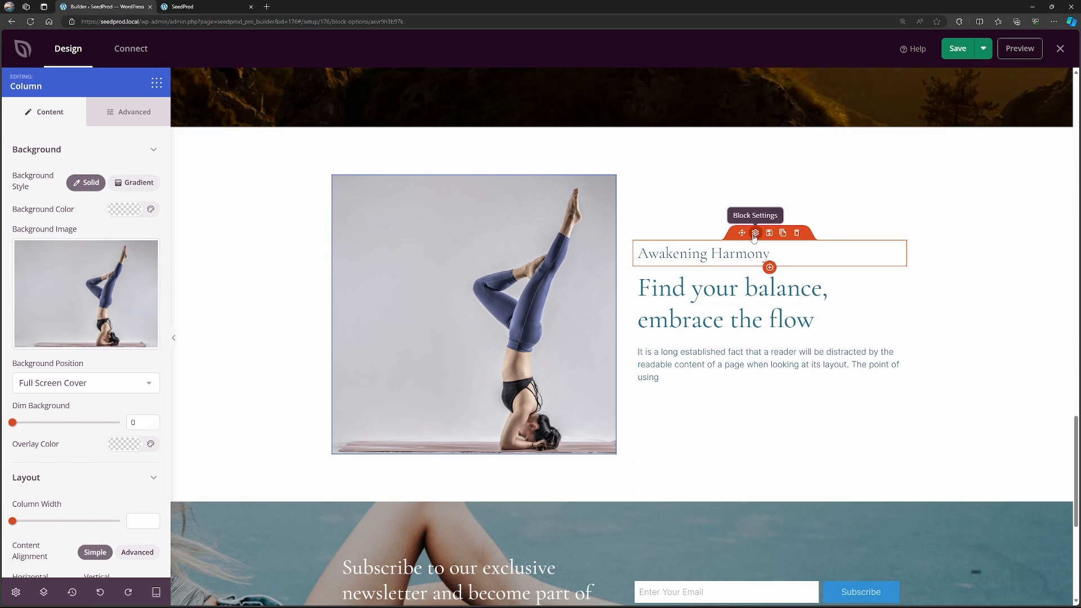
click(762, 257)
click(755, 259)
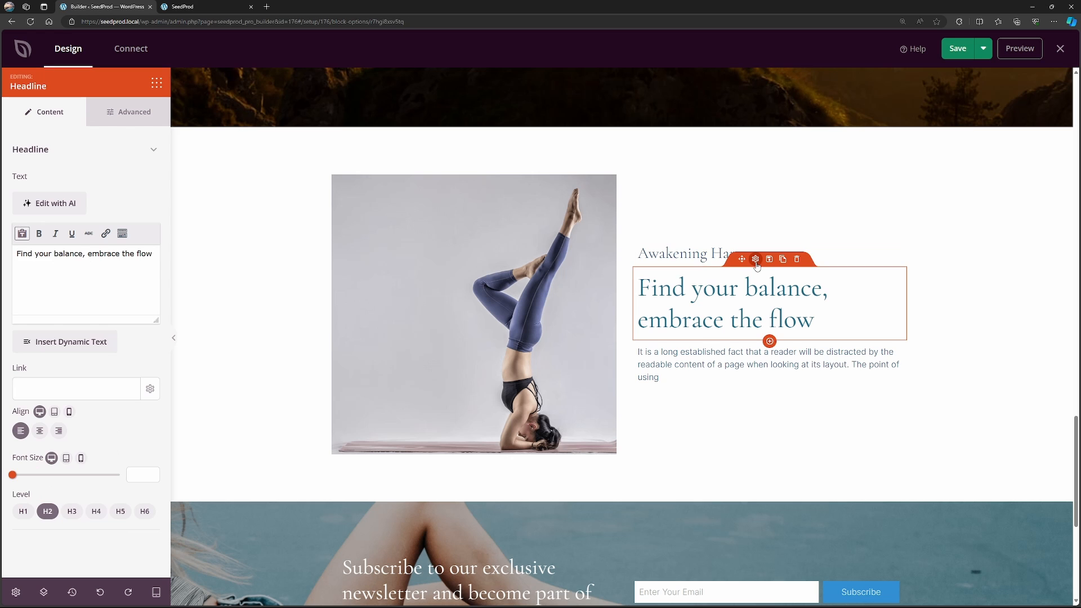
click(755, 333)
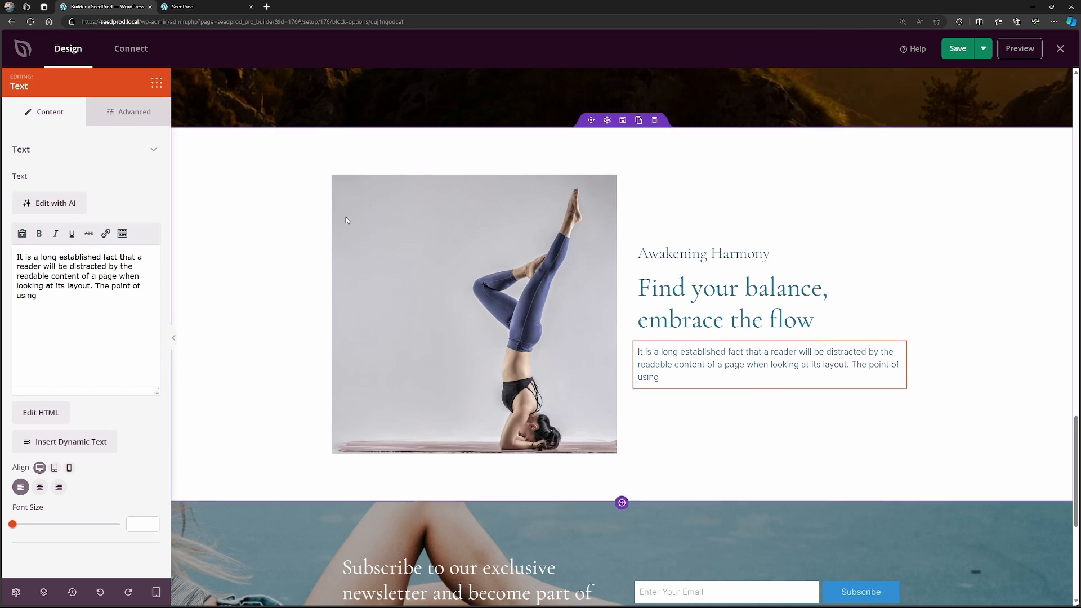
scroll(811, 314, down, 5)
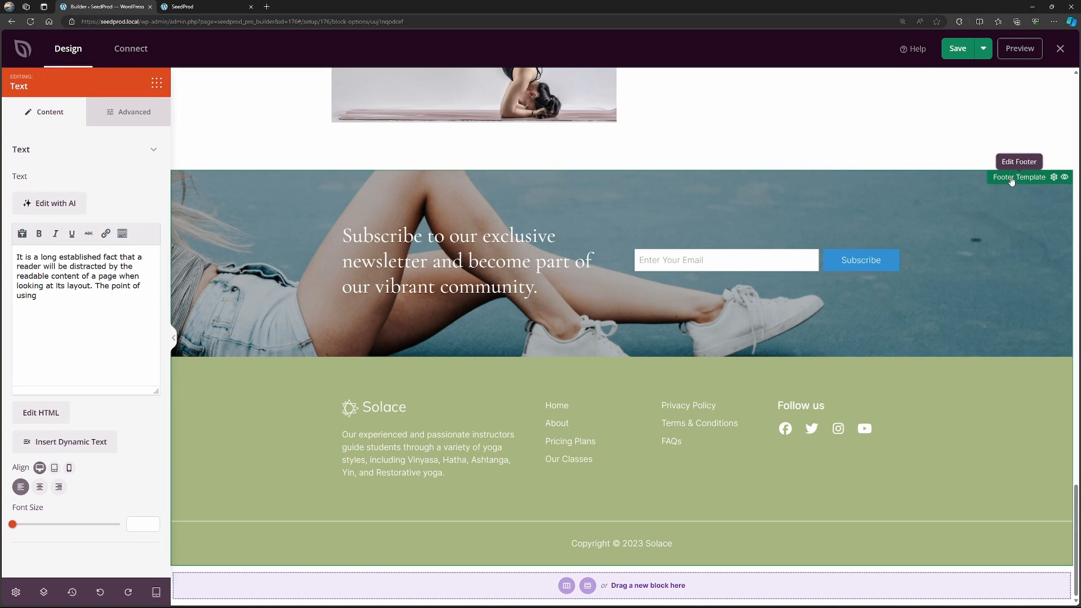
Save the homepage, reload the live site in its browser tab and review the page.
click(957, 49)
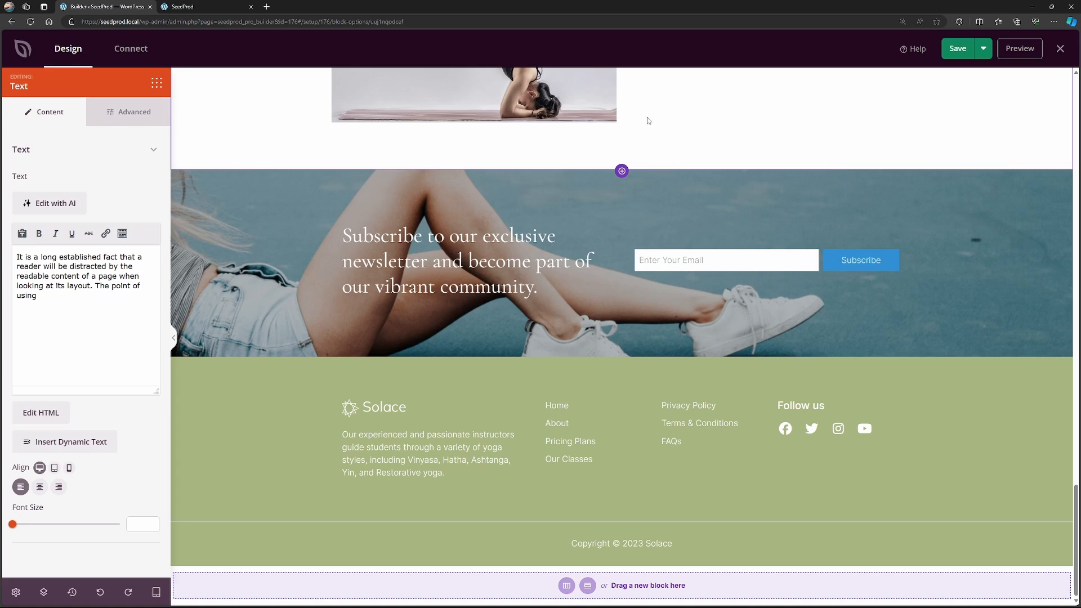
click(180, 10)
click(31, 21)
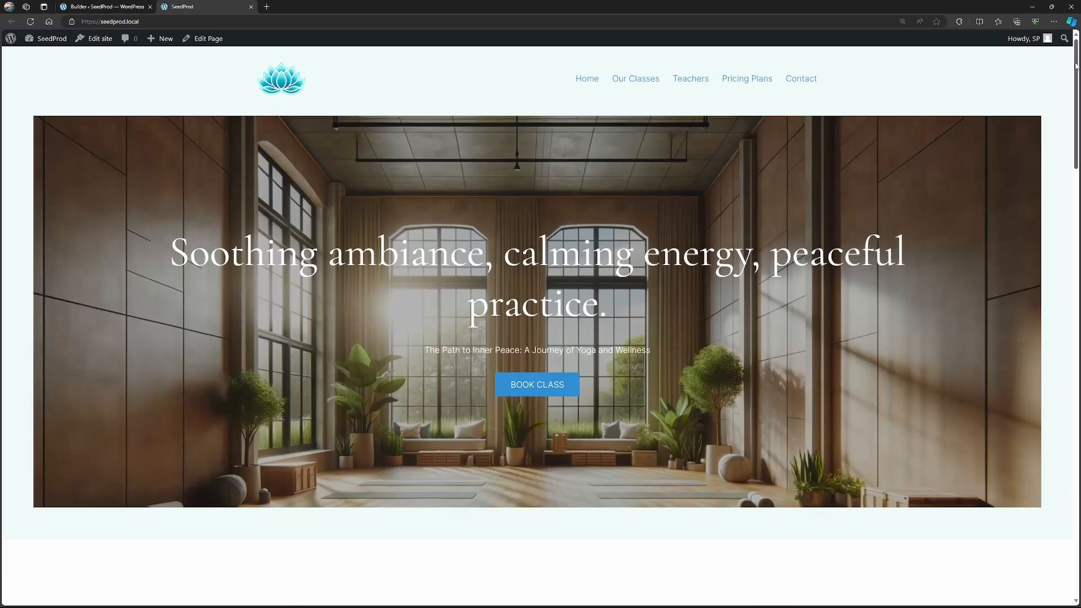
drag(1076, 64, 393, 138)
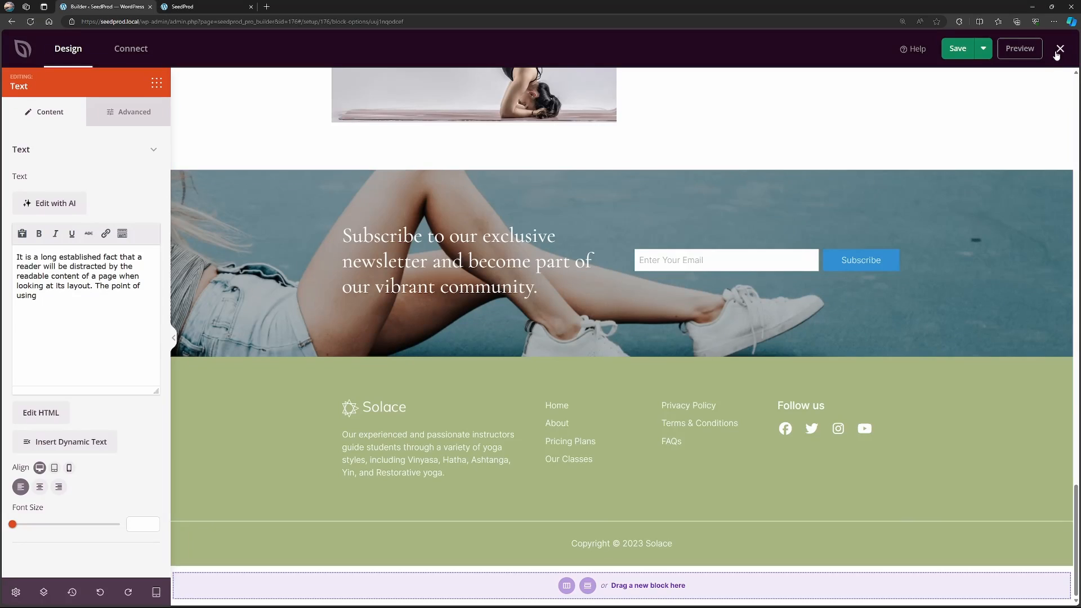
Close the homepage builder and open the Footer theme template's design for editing.
click(1058, 51)
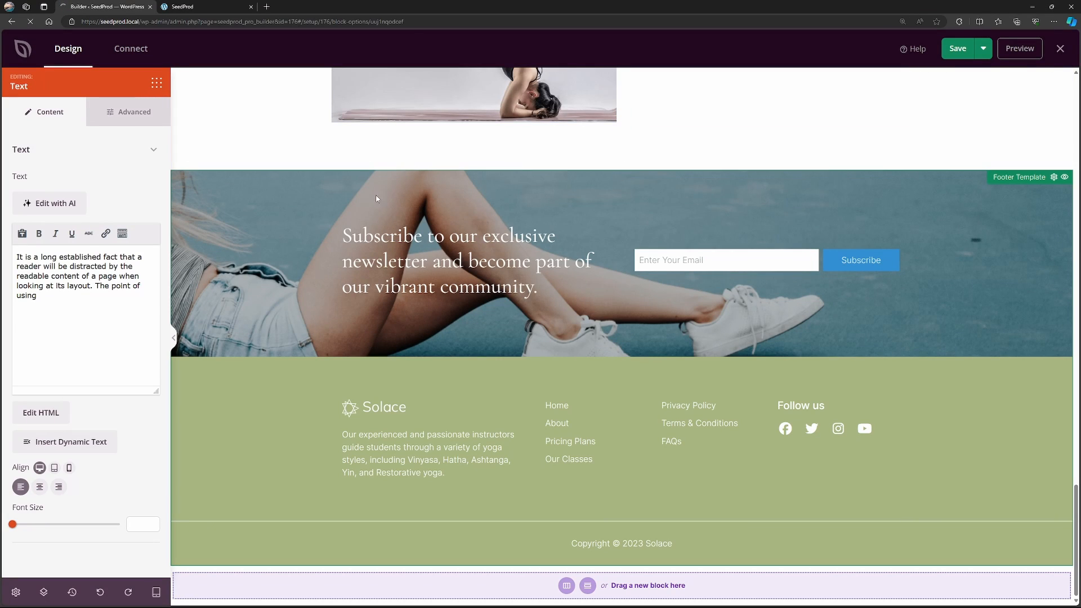
scroll(273, 360, down, 5)
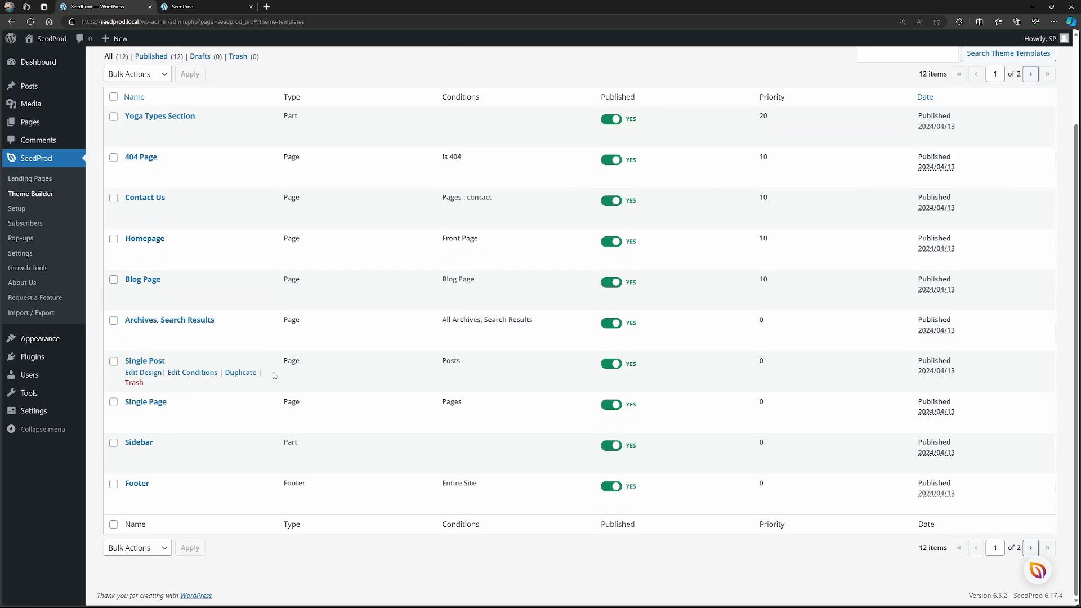
mouse_move(158, 483)
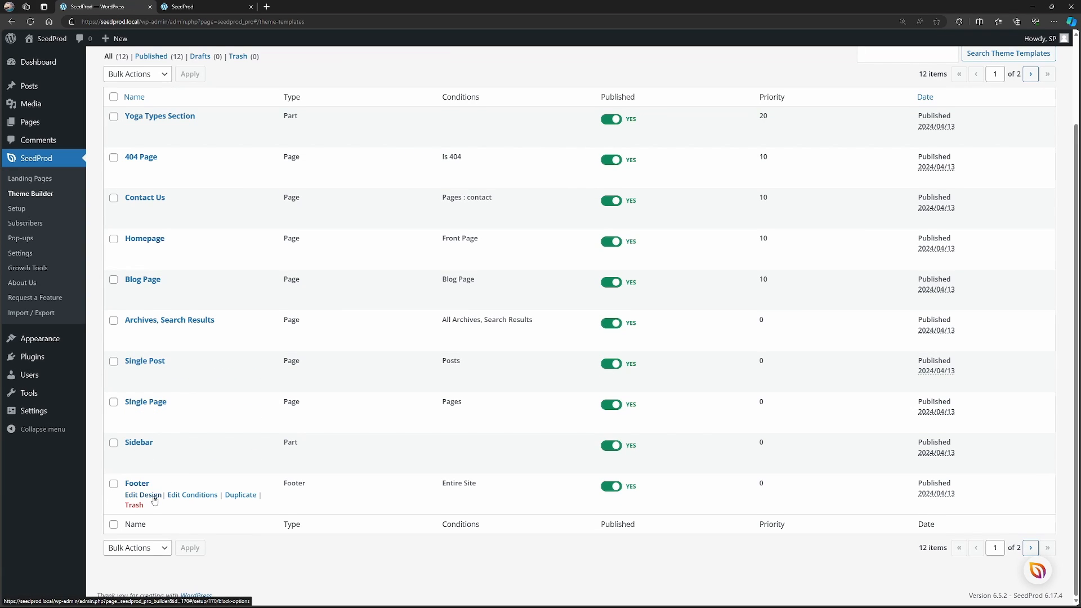
click(155, 499)
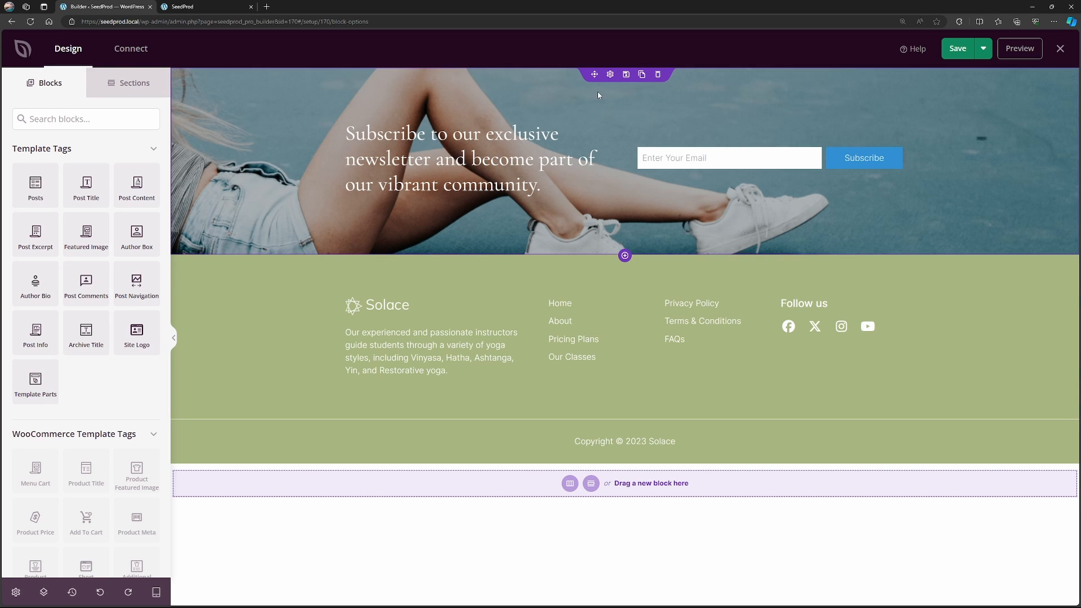
Replace the newsletter section's background with the "yoga" stock image of a silhouetted pose at dusk.
click(611, 75)
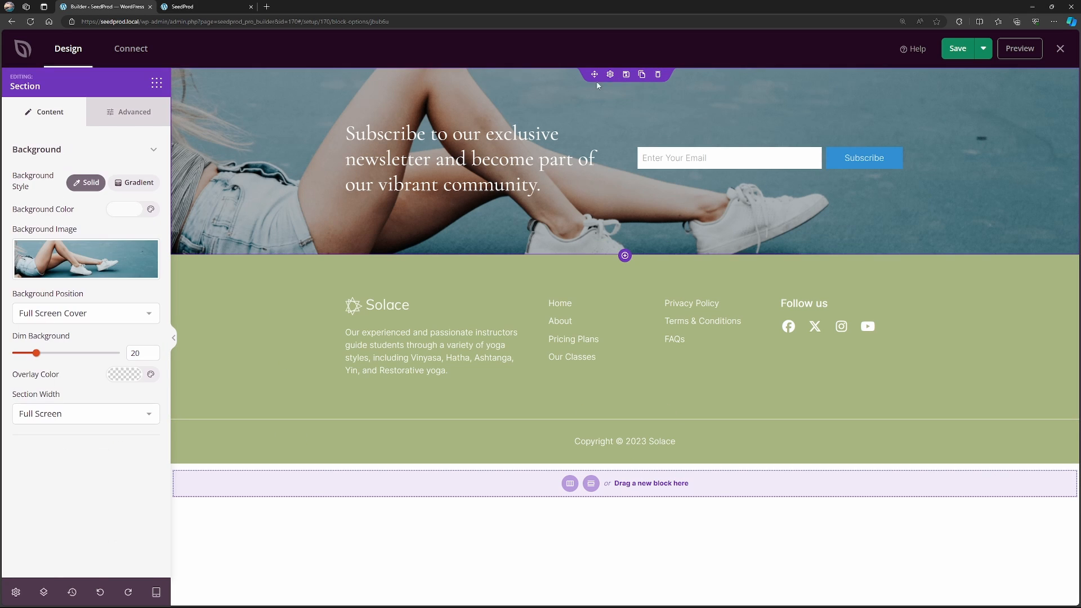
click(103, 263)
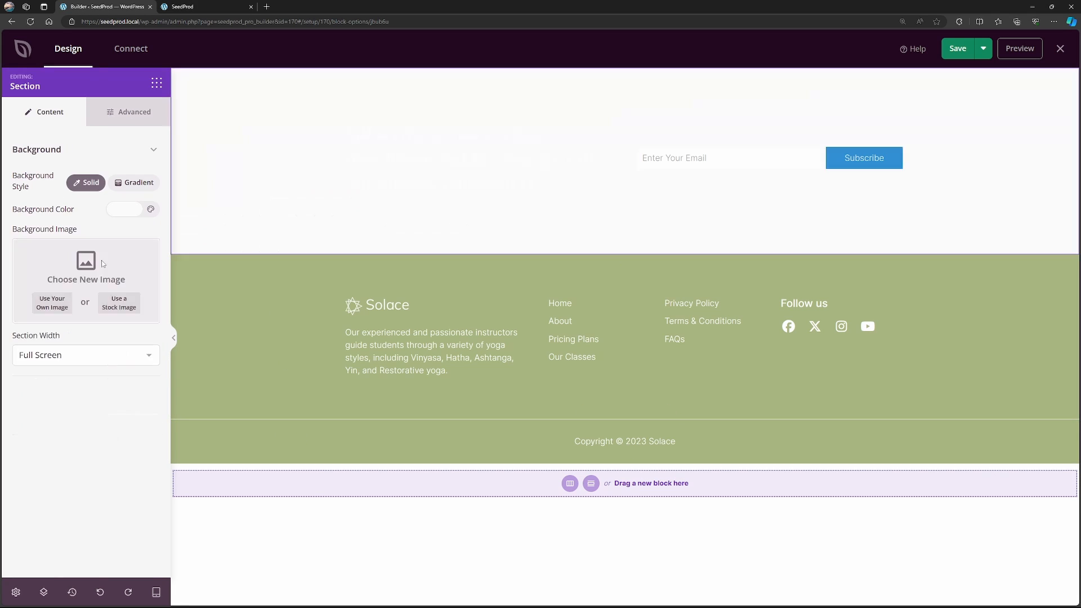
click(125, 310)
click(524, 321)
text(yoga)
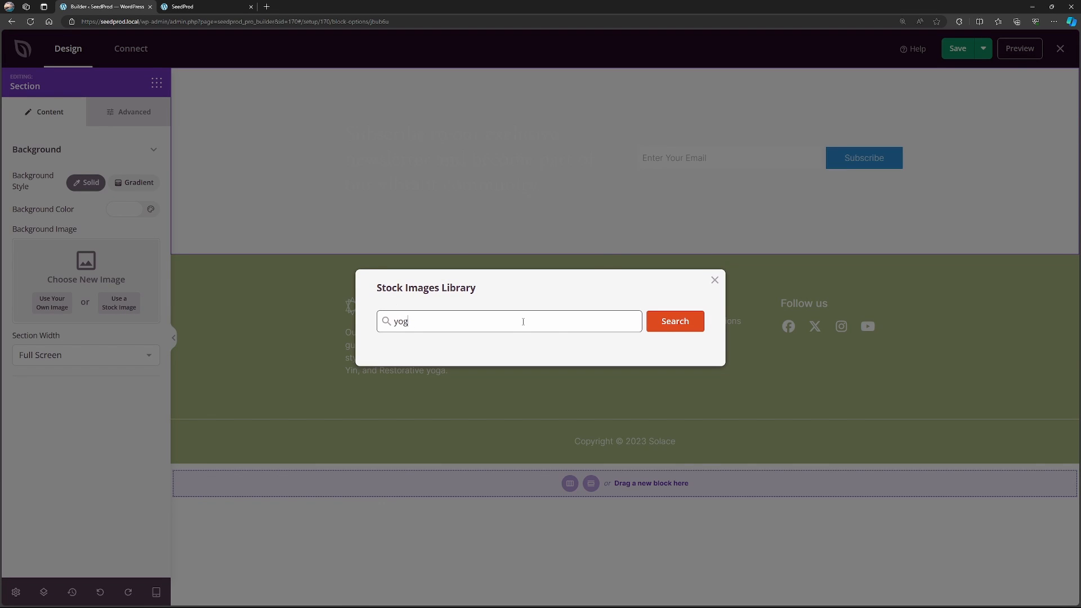
key(Return)
click(544, 222)
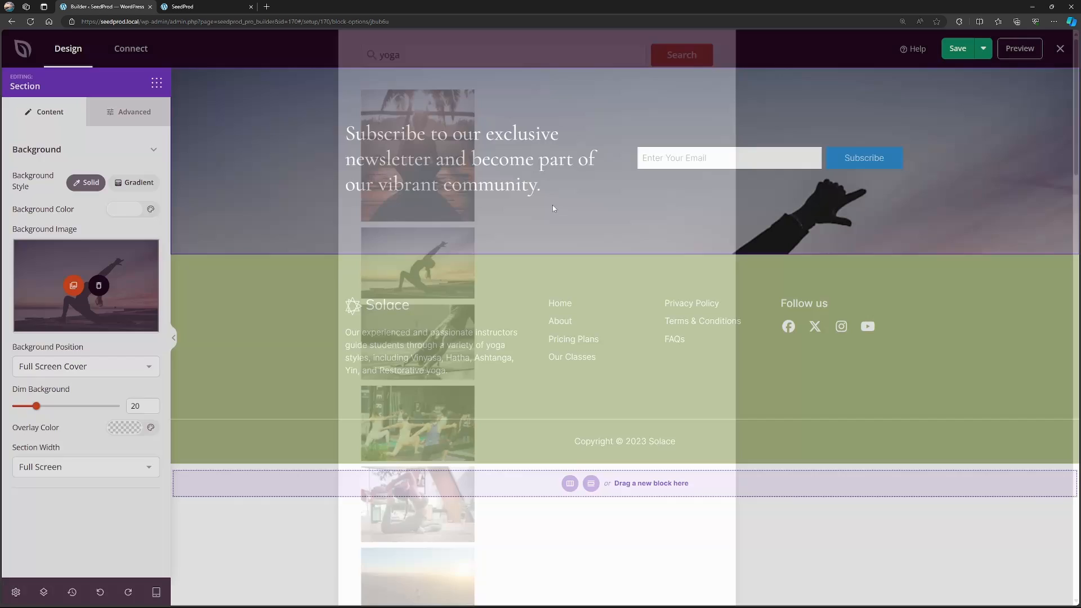
Set the newsletter section's background image to Custom Position with Cover size and a Y position of -443 px.
click(119, 367)
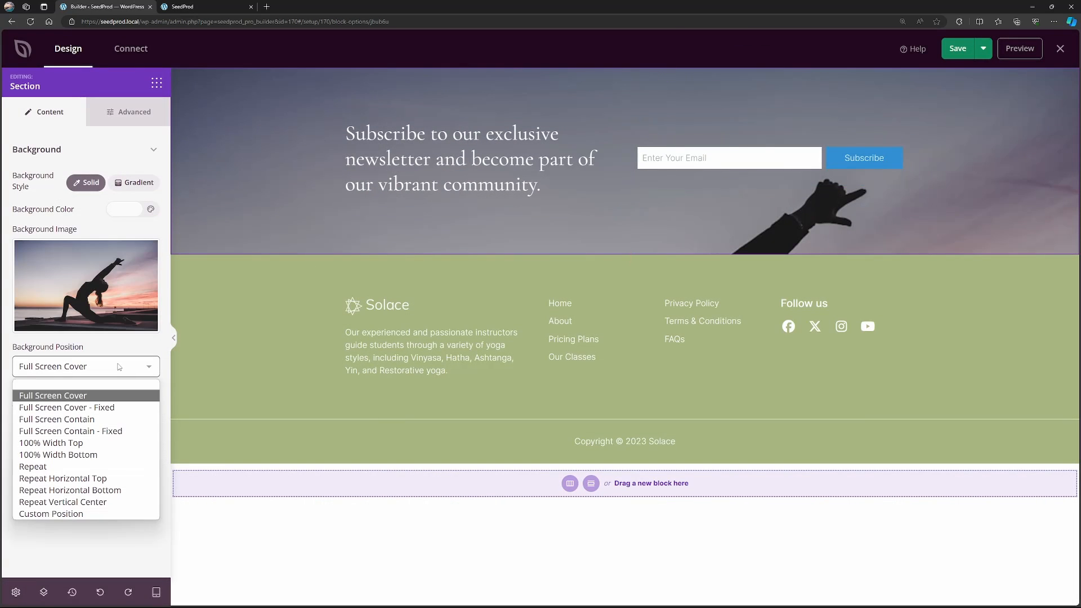
click(87, 455)
click(87, 514)
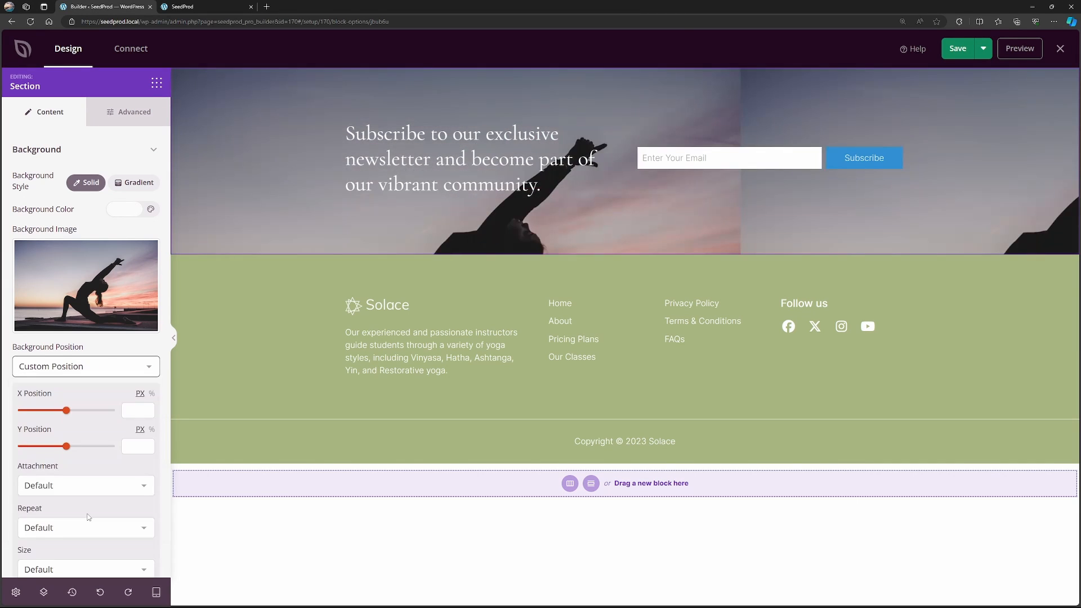
scroll(66, 429, down, 3)
click(56, 427)
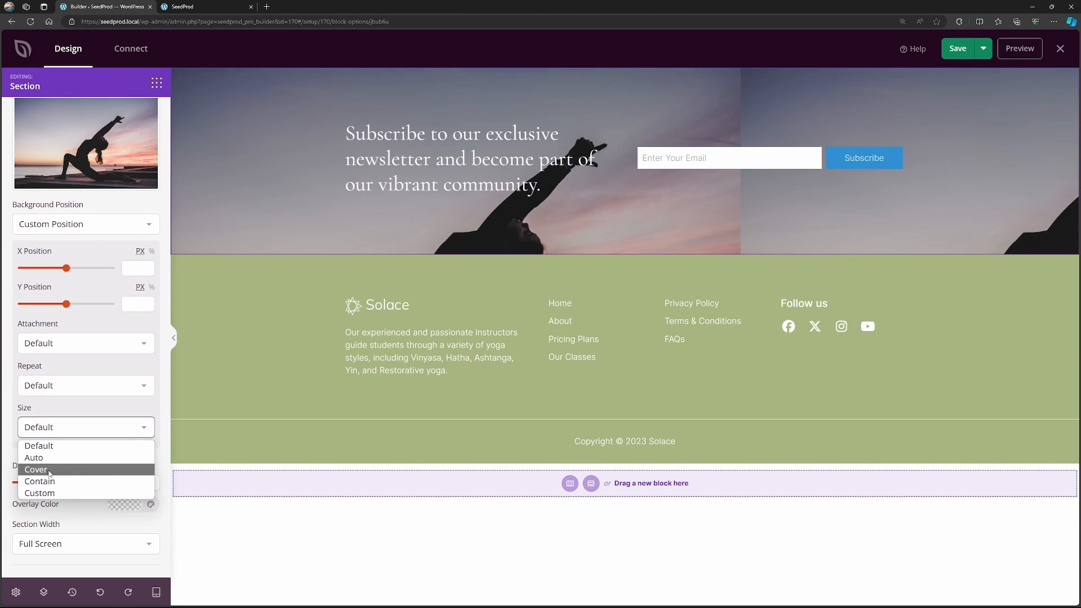
click(49, 471)
drag(67, 270, 31, 298)
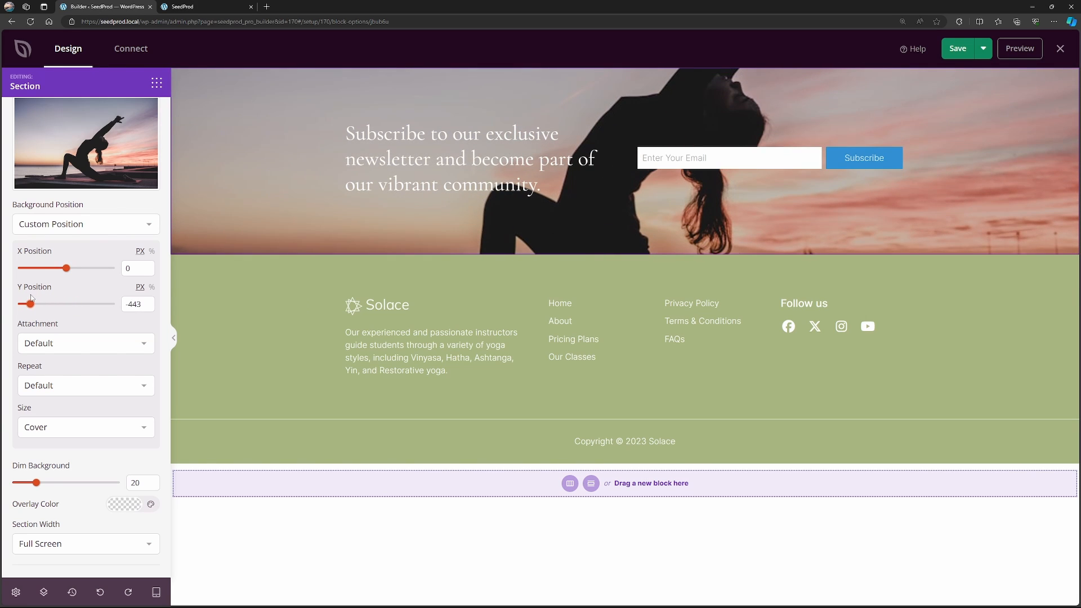
Shorten the newsletter headline with the AI editor and insert "Subscribe to our newsletter and join our community.".
click(428, 160)
drag(82, 282, 20, 253)
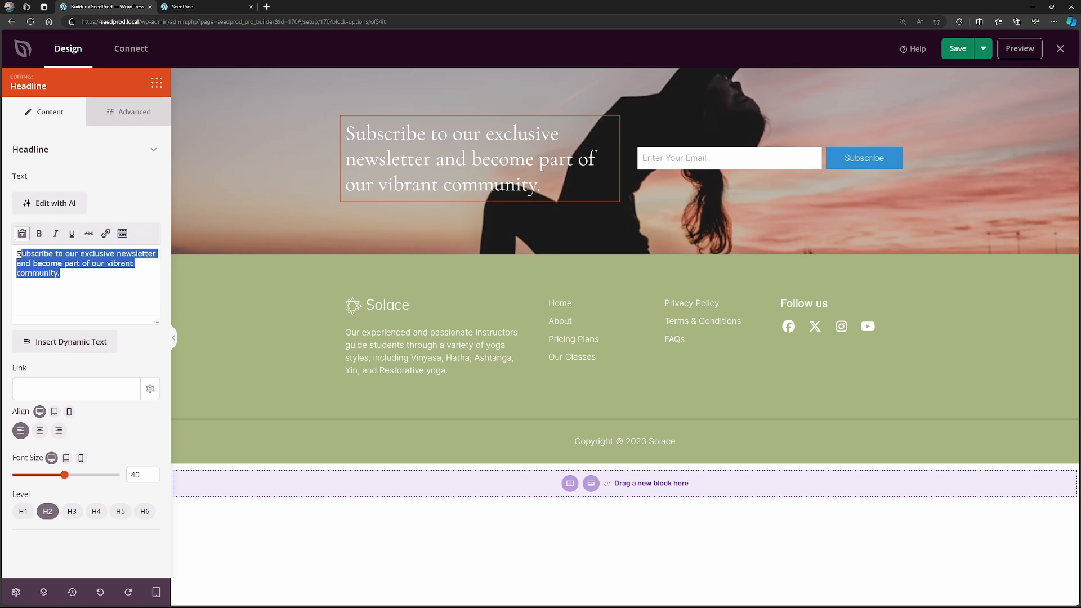
click(49, 203)
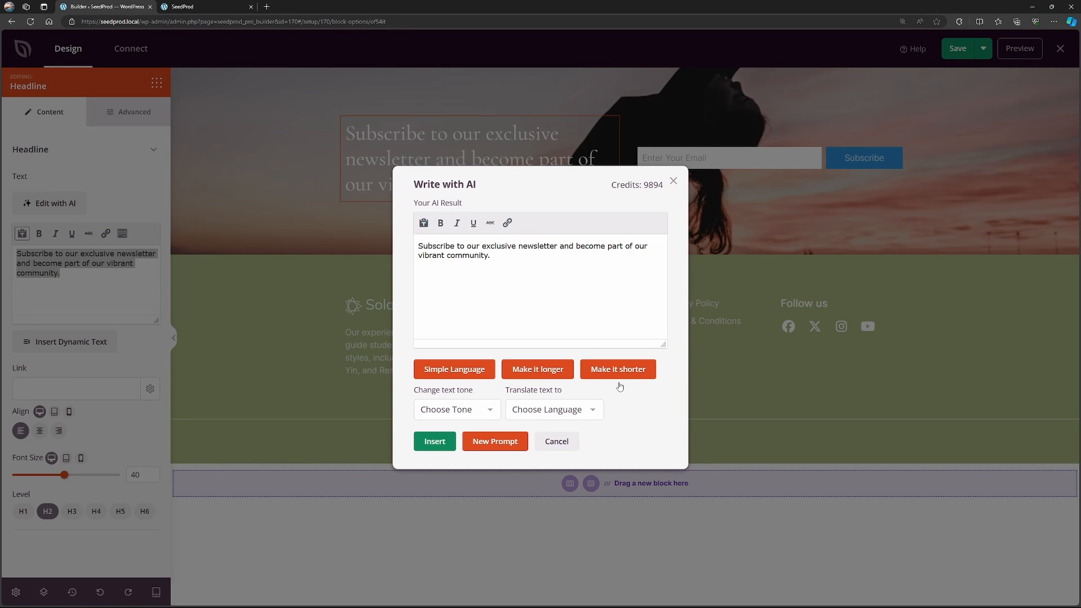
click(619, 370)
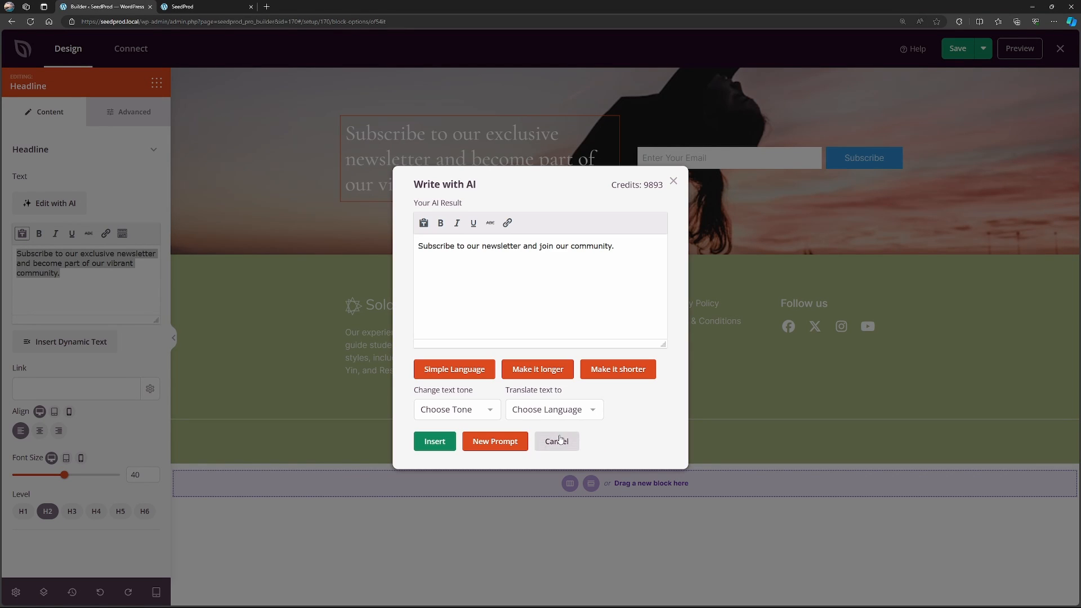
click(435, 443)
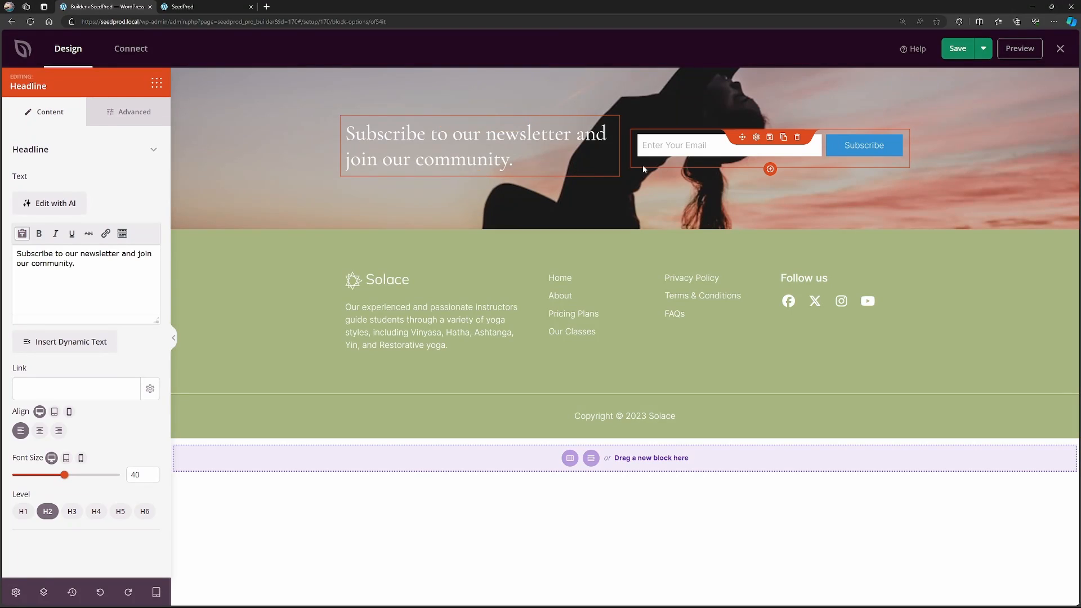
Save the footer template after viewing the signup form's settings, and look over the email marketing integrations.
click(757, 138)
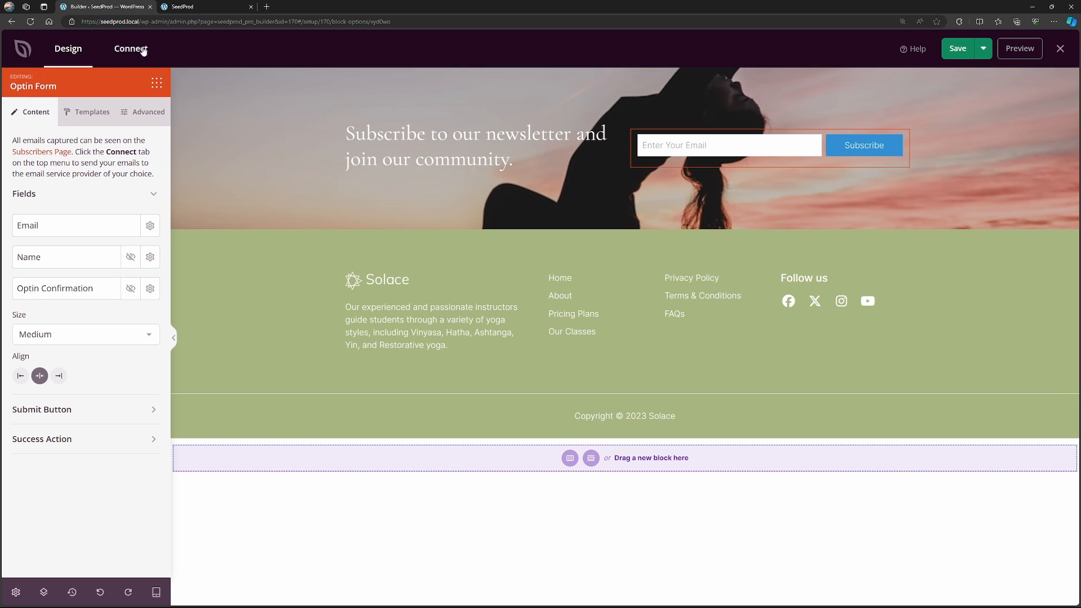
click(953, 47)
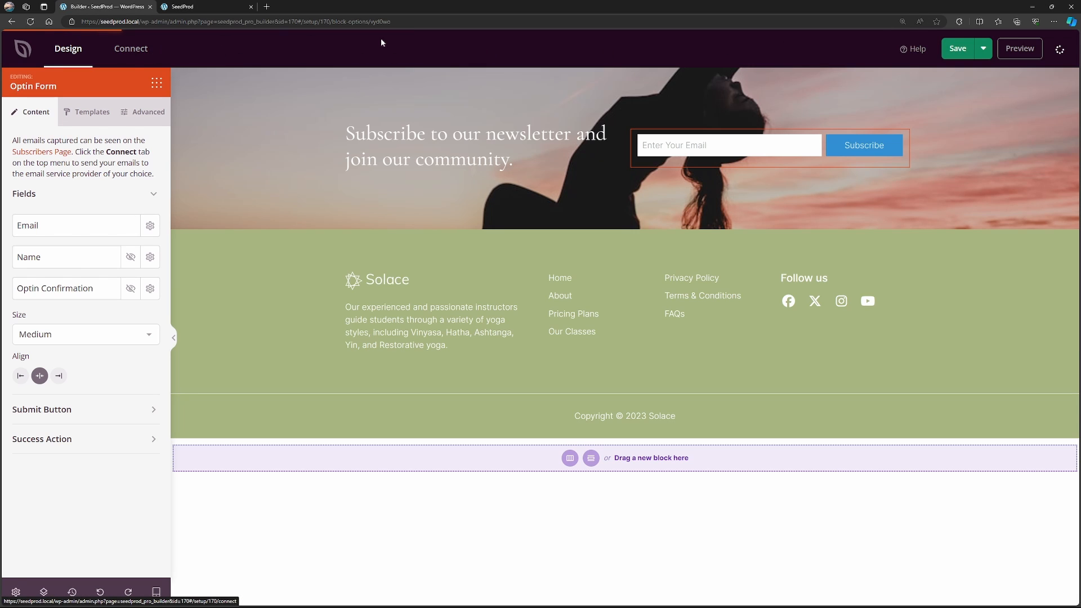
click(134, 50)
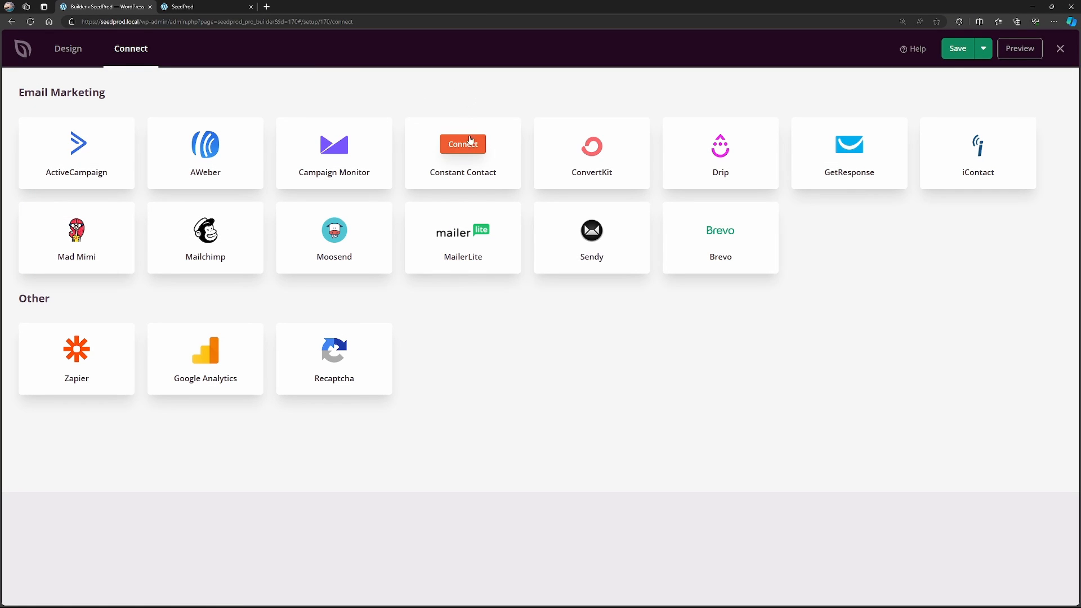
click(469, 143)
click(408, 224)
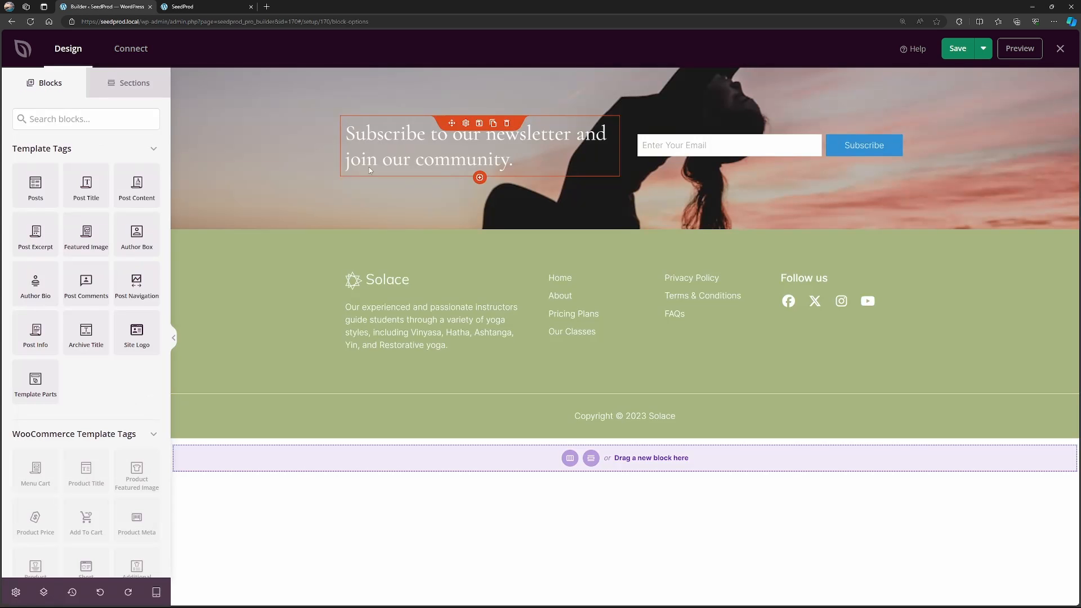
Change the background colour of the footer section with the logo and links to the blue global theme colour.
click(568, 245)
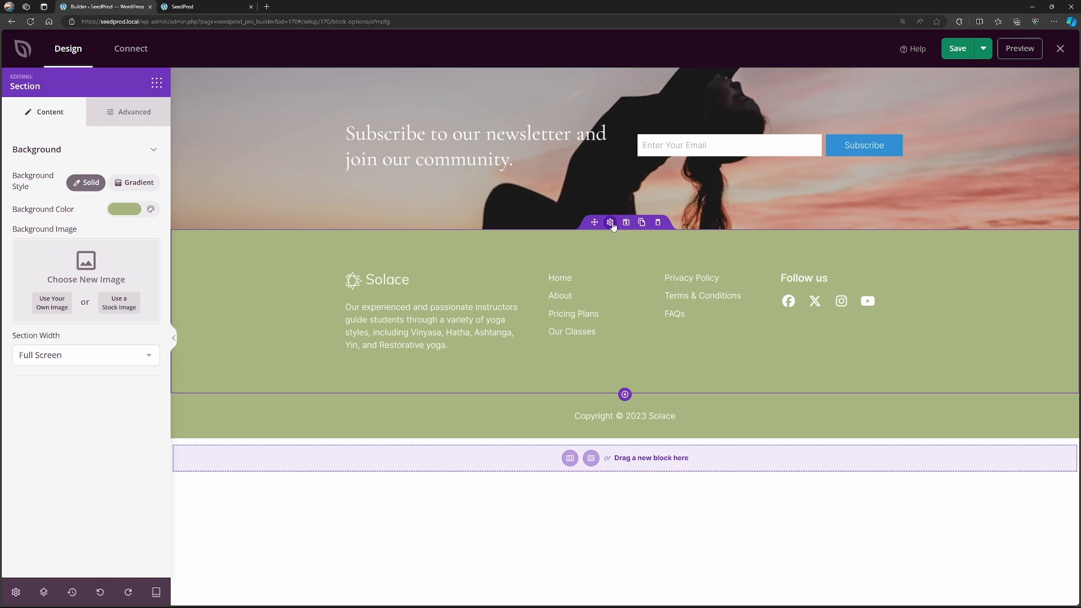
click(126, 211)
click(74, 257)
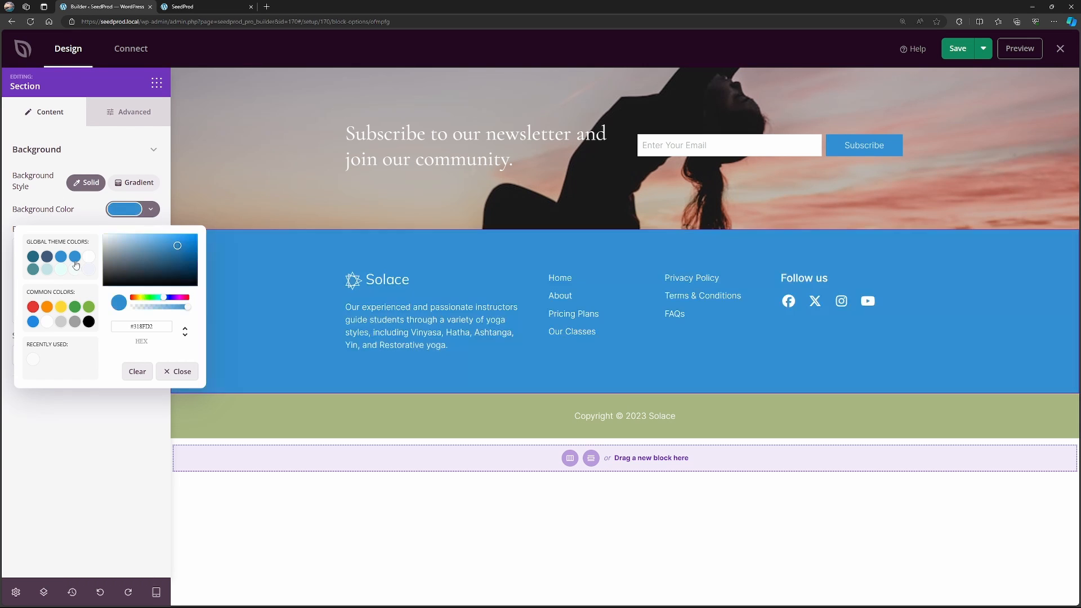
Change the copyright section's background to a darker blue, #1166A5.
click(567, 400)
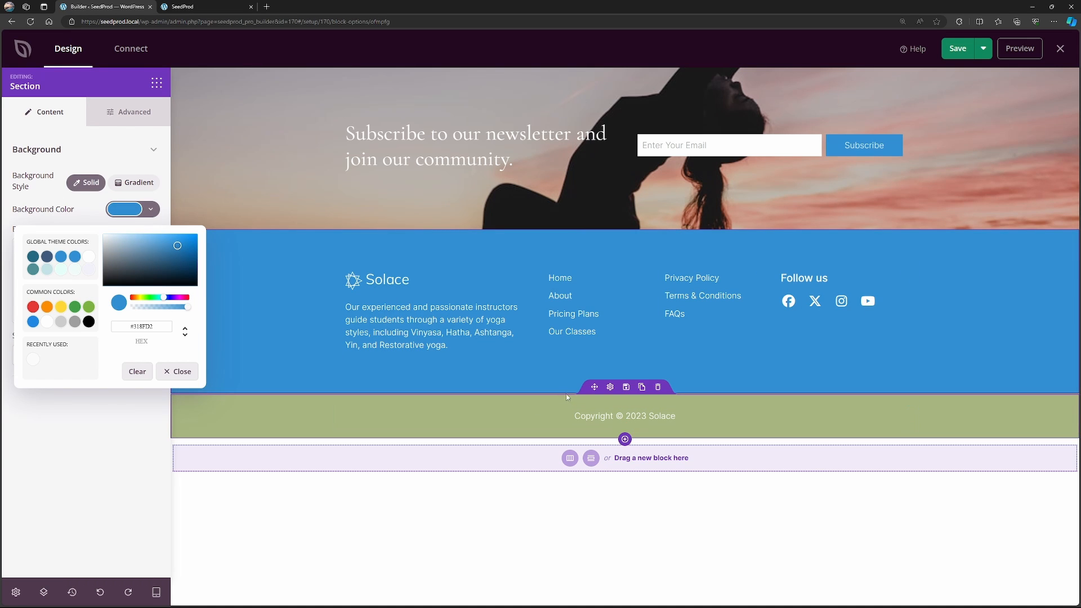
click(125, 209)
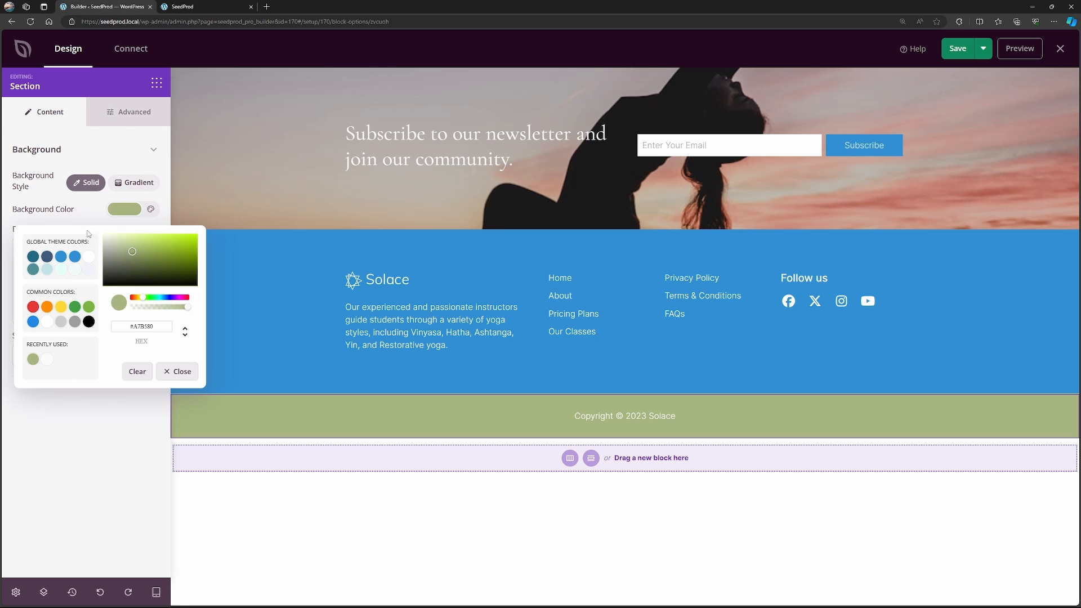
click(61, 257)
click(189, 256)
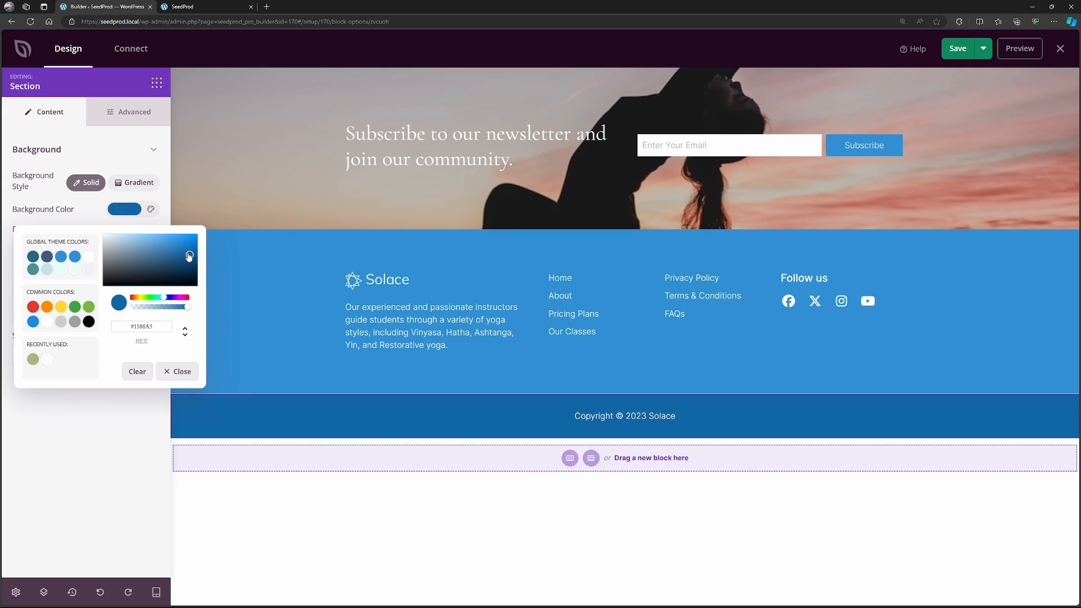
click(713, 510)
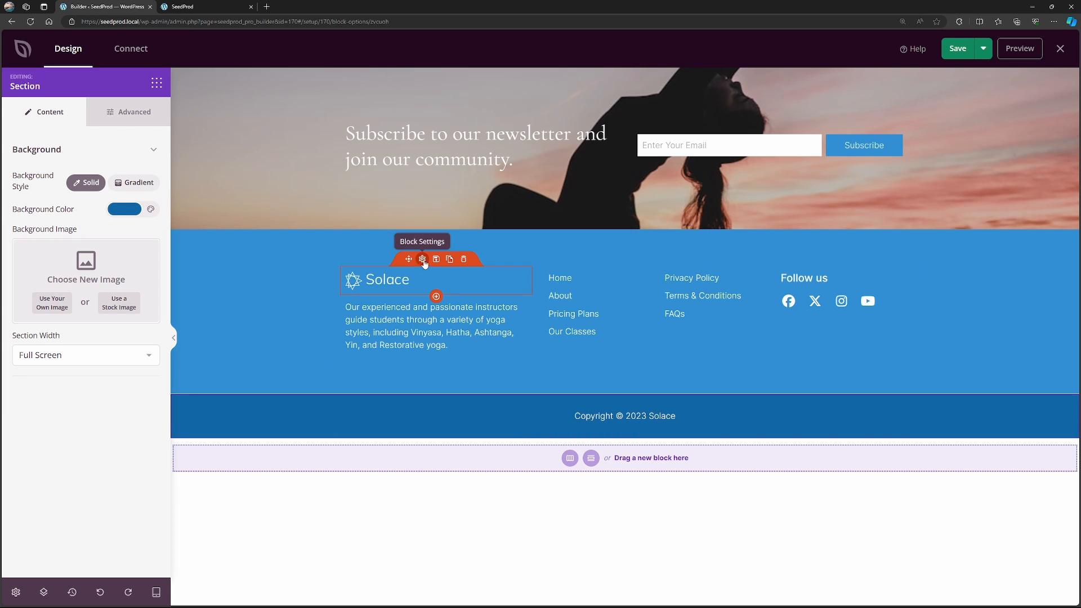
Replace the footer's Solace logo with the turquoise lotus image from the media library.
click(422, 260)
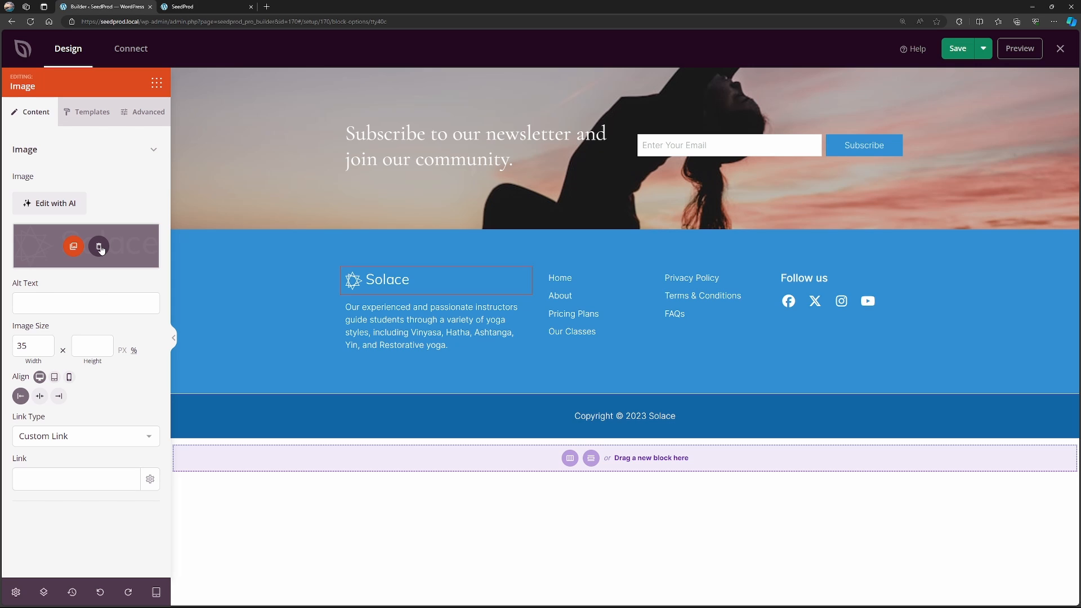
click(100, 247)
click(54, 290)
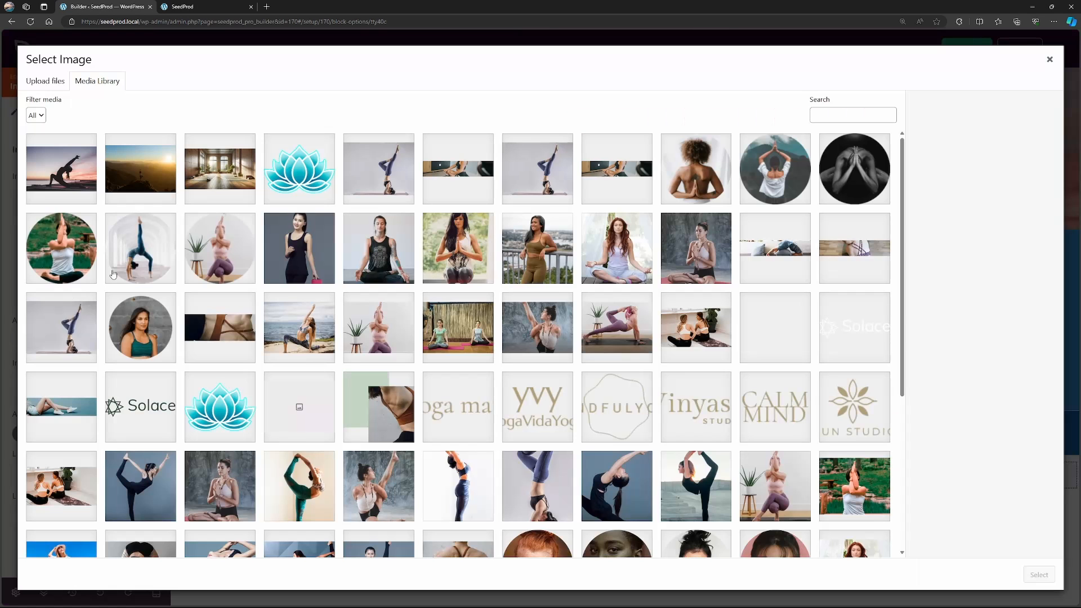
click(285, 169)
click(1039, 574)
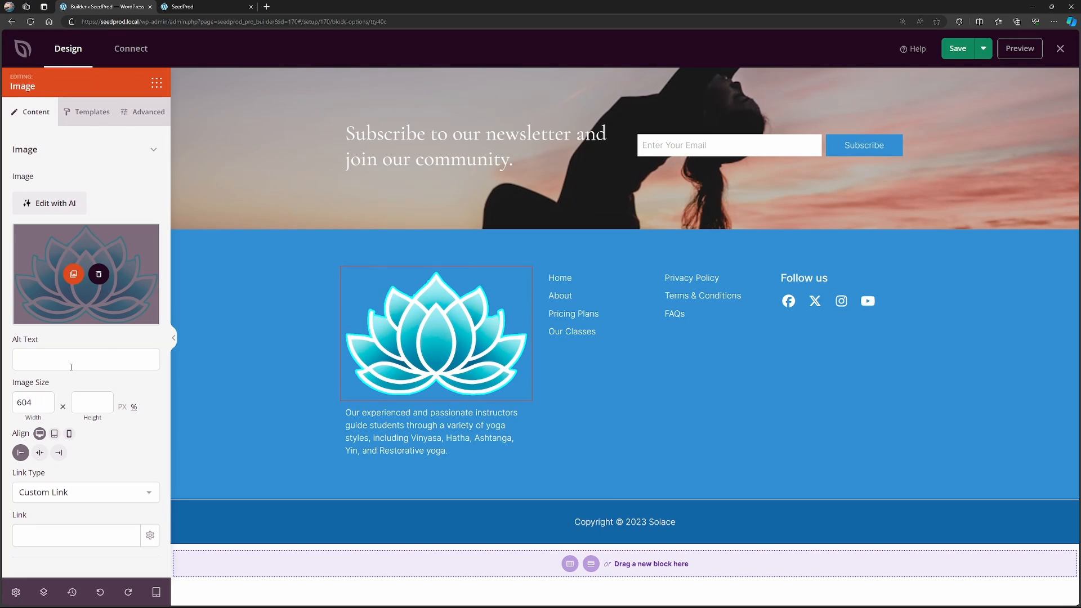
Set the footer lotus logo's width to 100 px.
drag(37, 402, 14, 398)
text(100)
click(122, 408)
drag(26, 401, 16, 402)
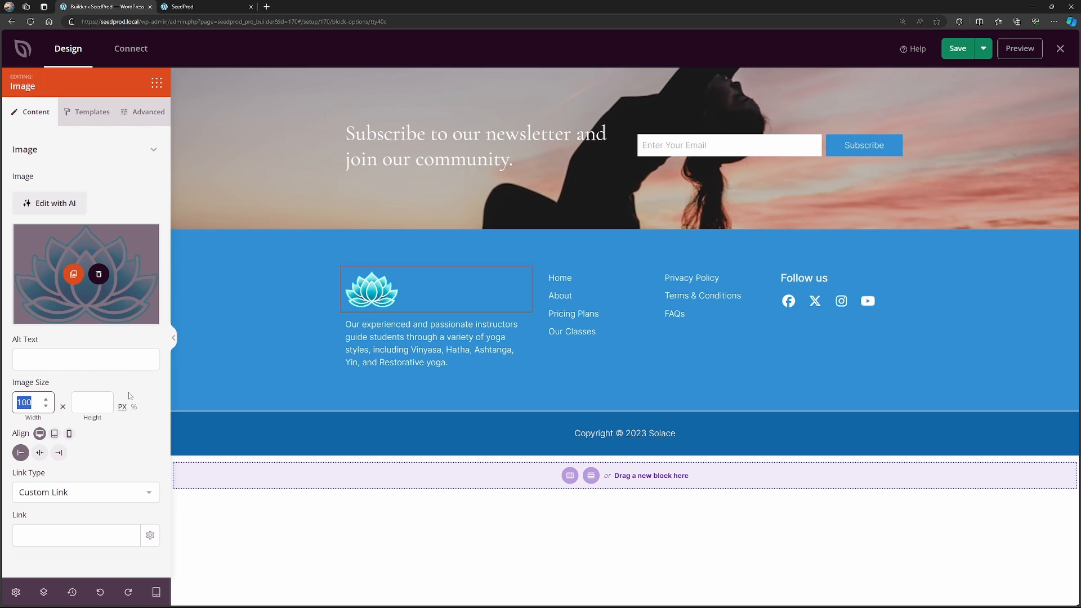
Look through the settings of the footer paragraph, the "Follow us" headline and the social profiles, including Facebook's network and URL options.
click(428, 332)
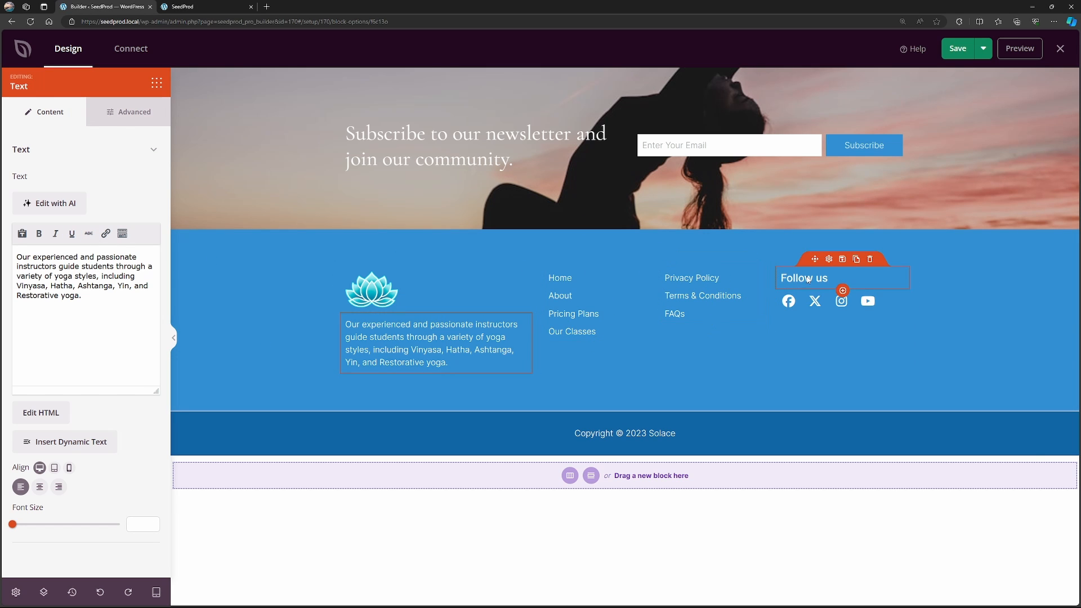
click(833, 279)
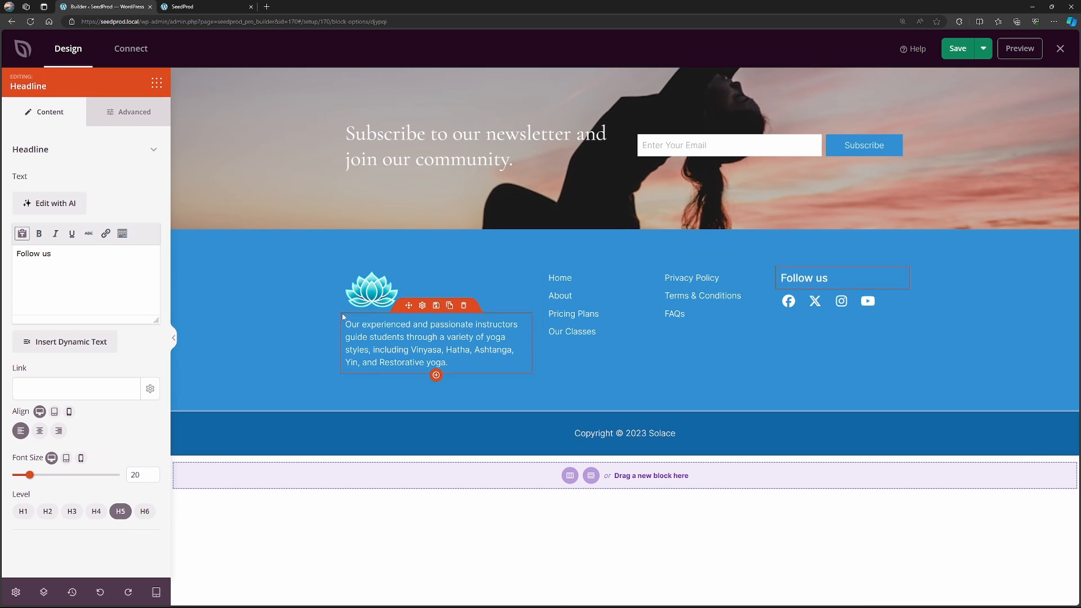
click(831, 299)
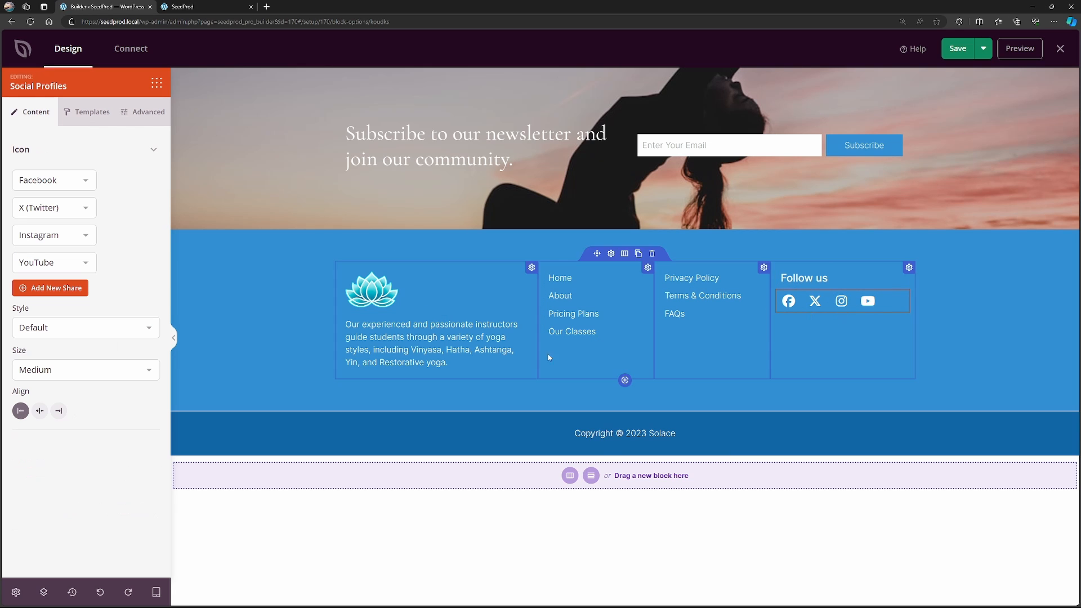
click(56, 182)
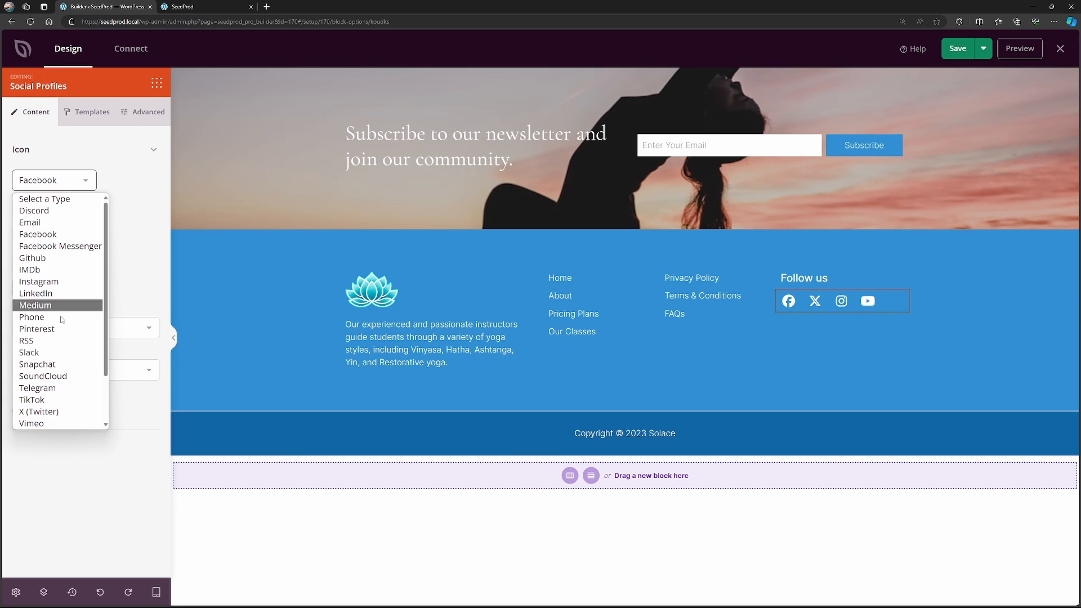
scroll(45, 349, down, 2)
scroll(50, 237, up, 2)
click(73, 183)
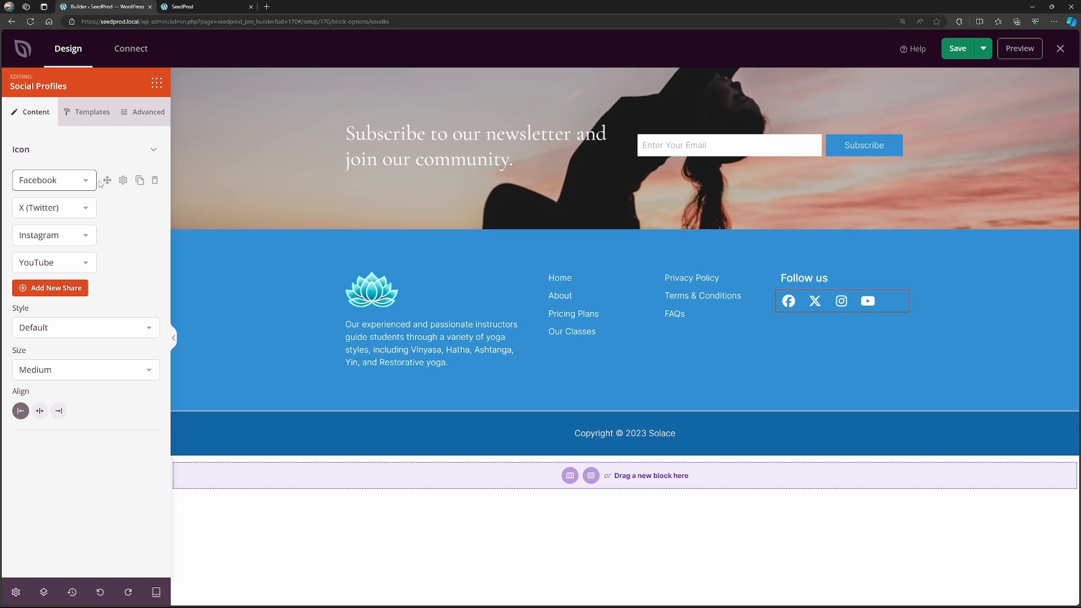
click(124, 181)
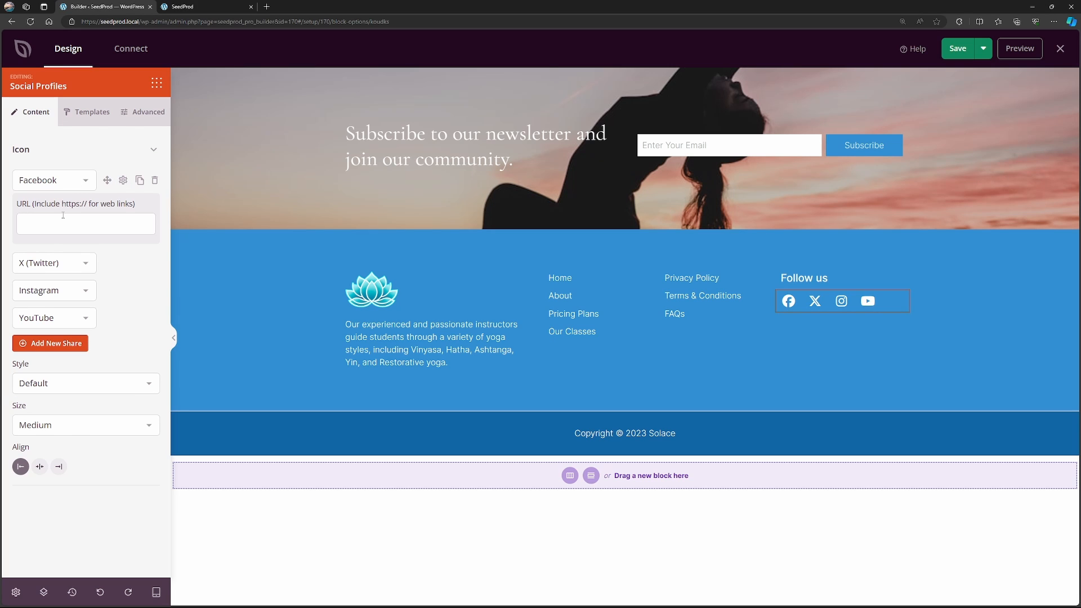
click(123, 180)
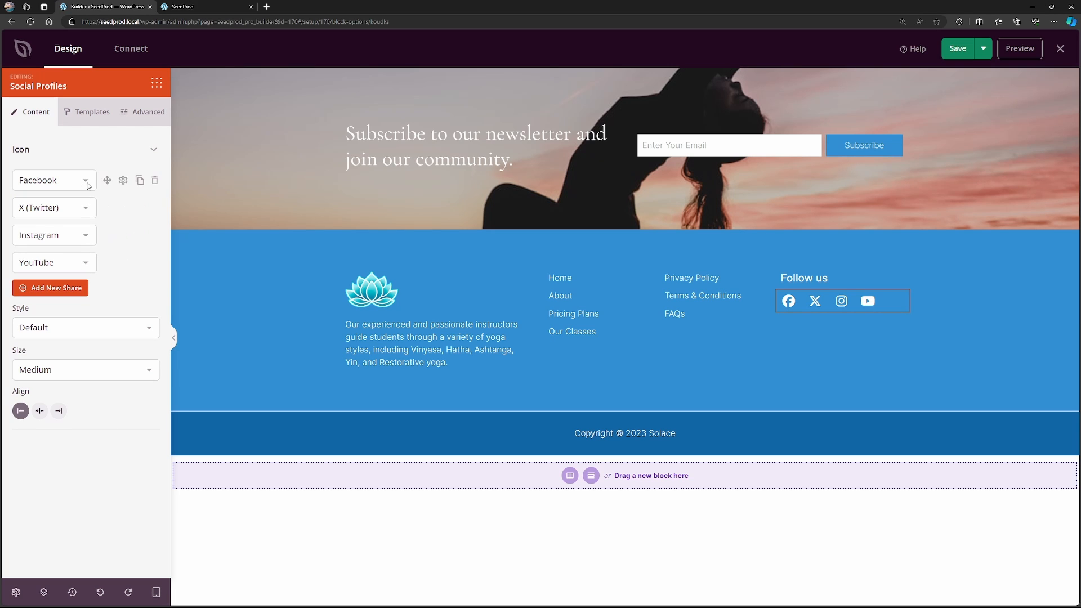
Try the Stacked style on the footer's social icons and return them to the Default style.
click(66, 323)
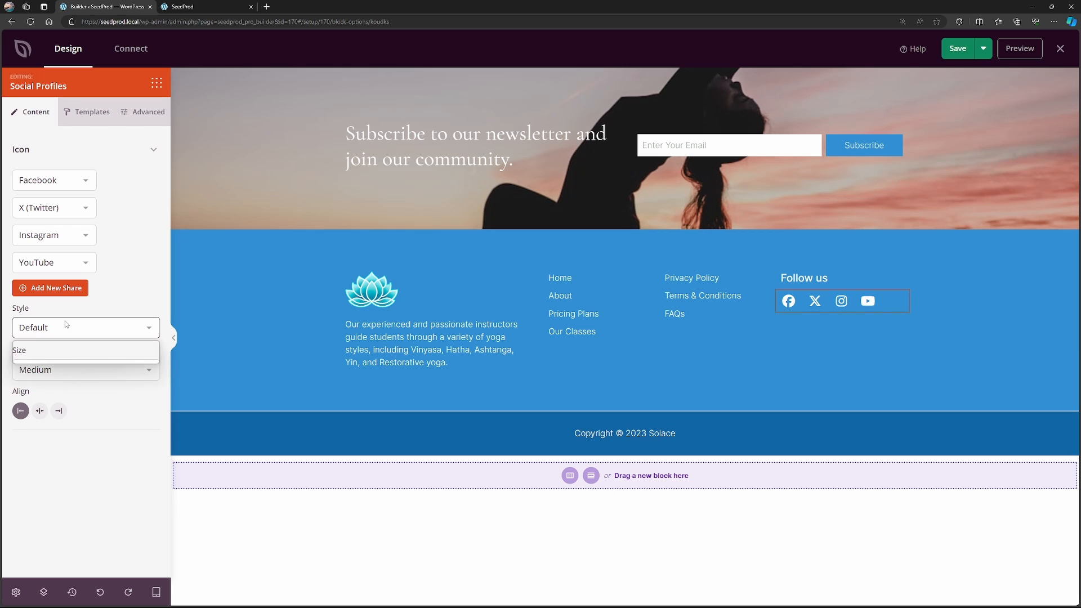
click(54, 358)
click(62, 333)
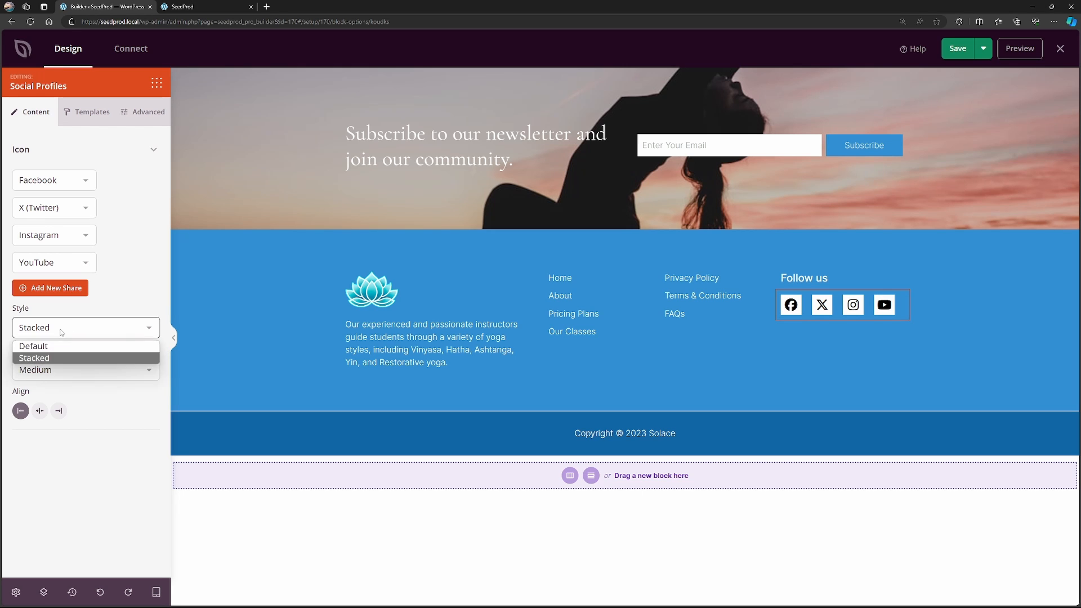
click(51, 350)
Try the Small size for the footer's social icons, and set them to a size larger than Medium.
click(75, 367)
click(78, 385)
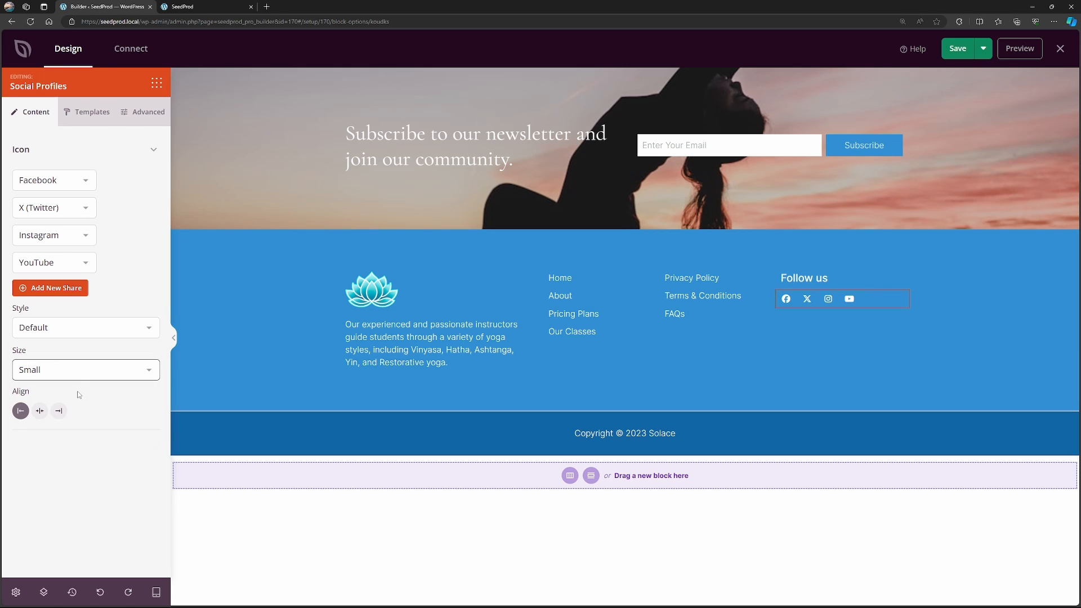
click(82, 367)
click(77, 410)
Try the round brand-coloured template on the social icons, and apply the brand-coloured one without a backing shape.
click(89, 112)
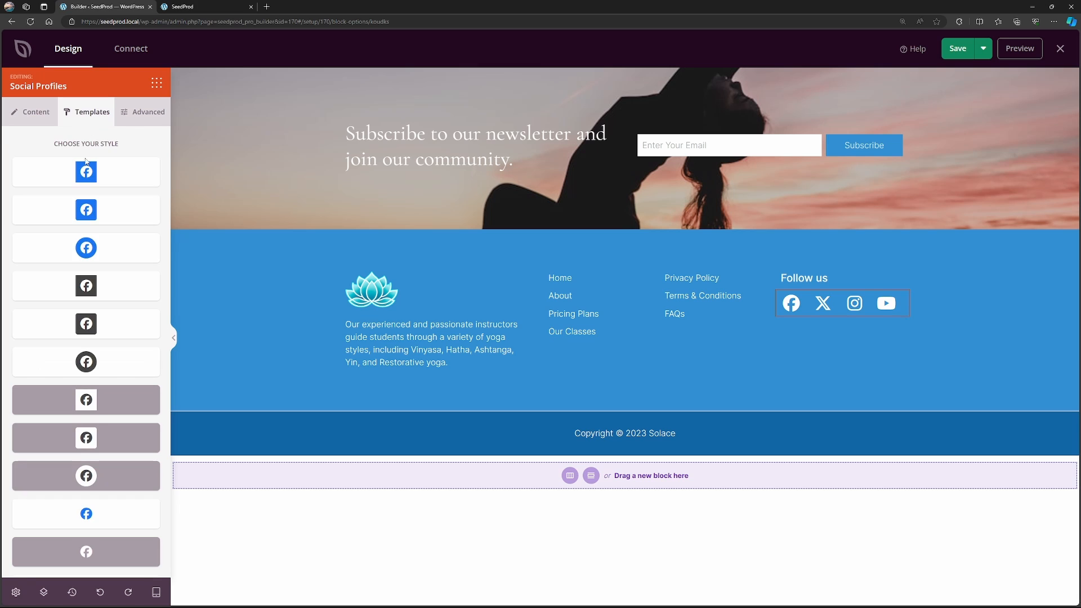
click(90, 256)
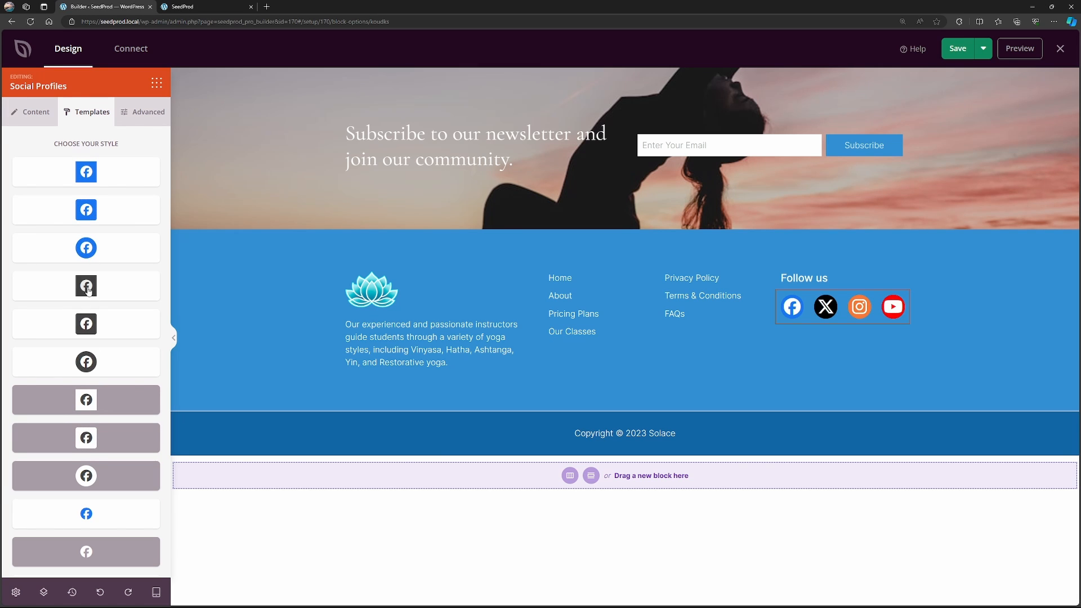
click(103, 515)
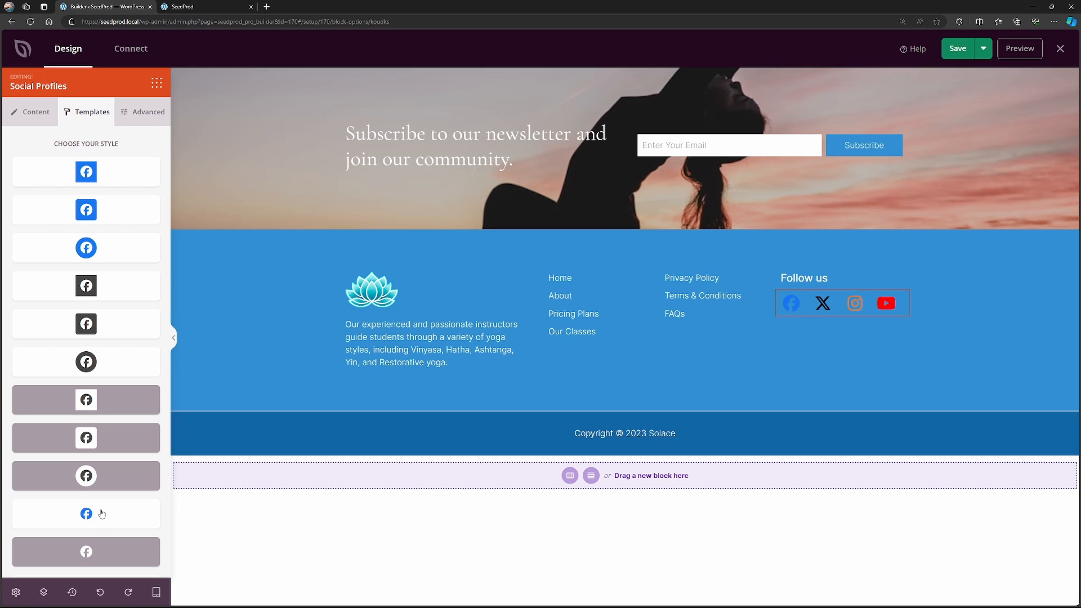
Apply the brand-coloured rounded-square template to the footer's social icons, view their advanced settings, save the footer and exit the builder.
click(89, 249)
click(87, 211)
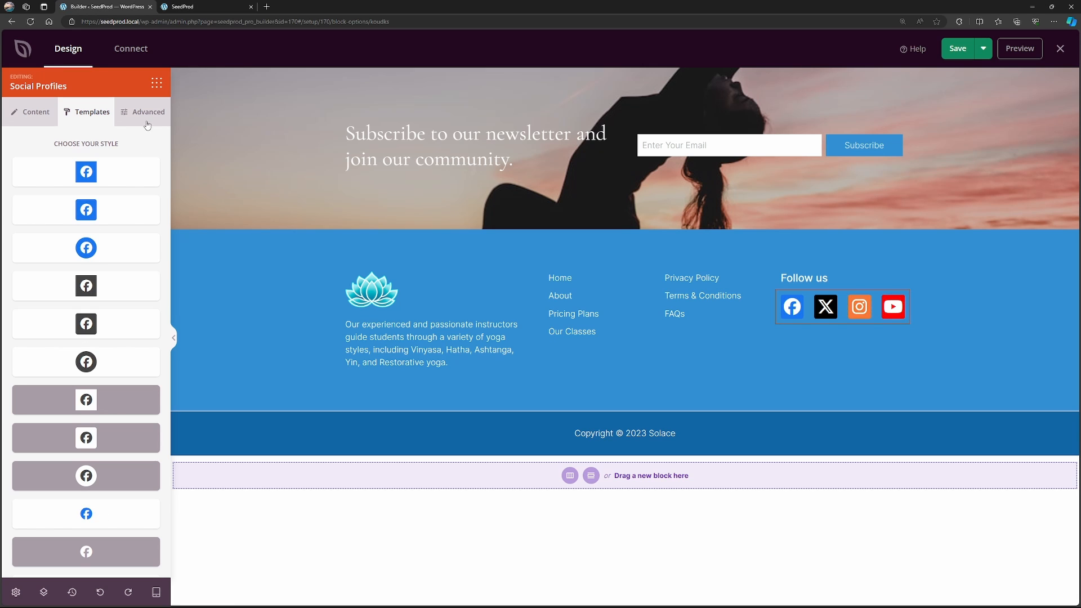
click(148, 116)
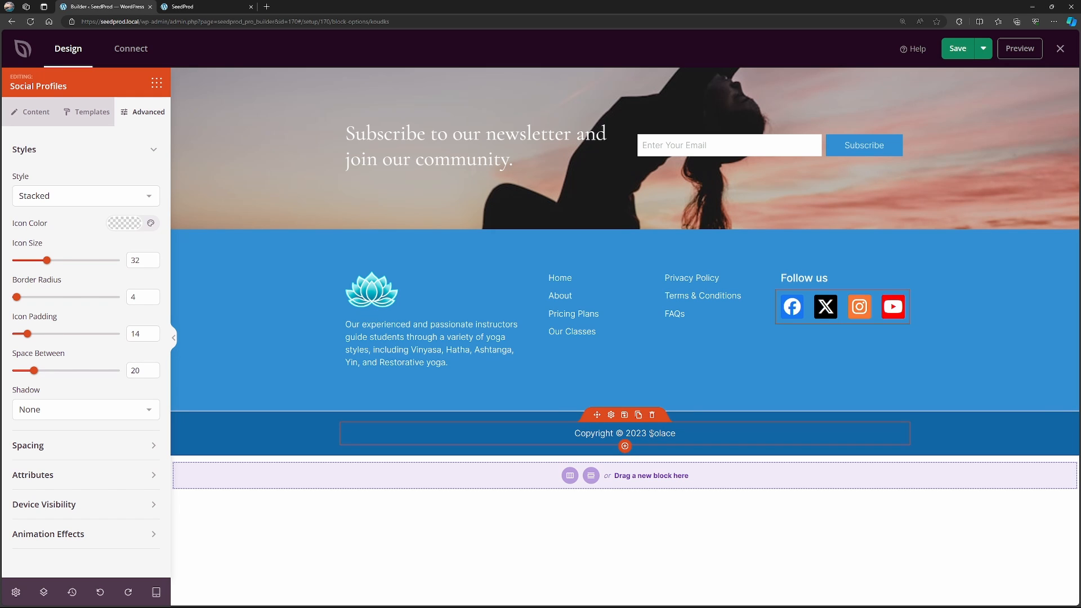
click(958, 49)
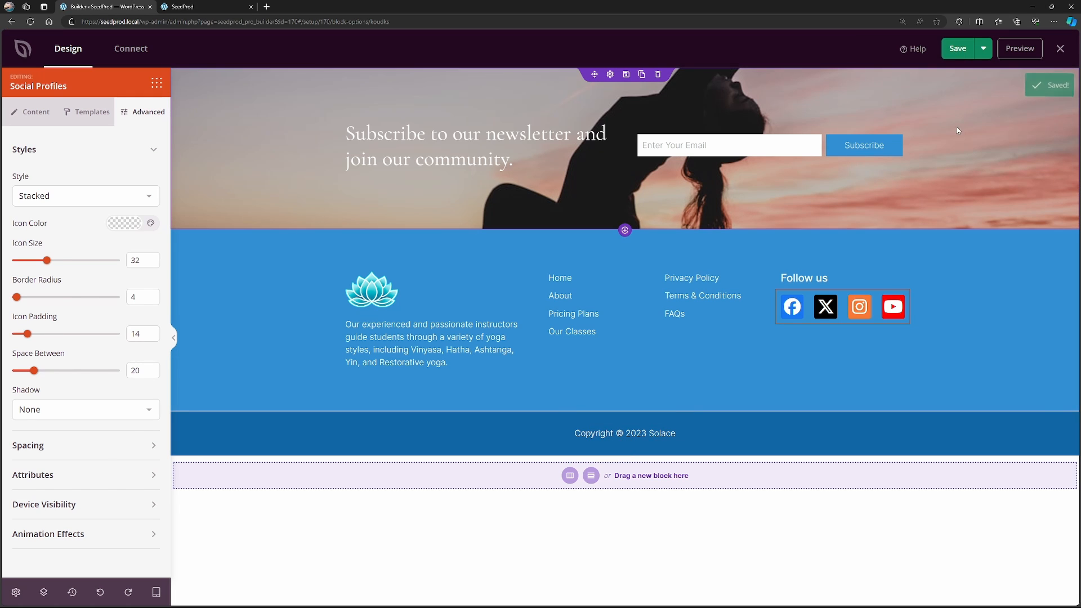
click(1061, 52)
Reload the live site, review the homepage from the footer back up to the header, and open the Our Classes page.
click(203, 7)
click(29, 22)
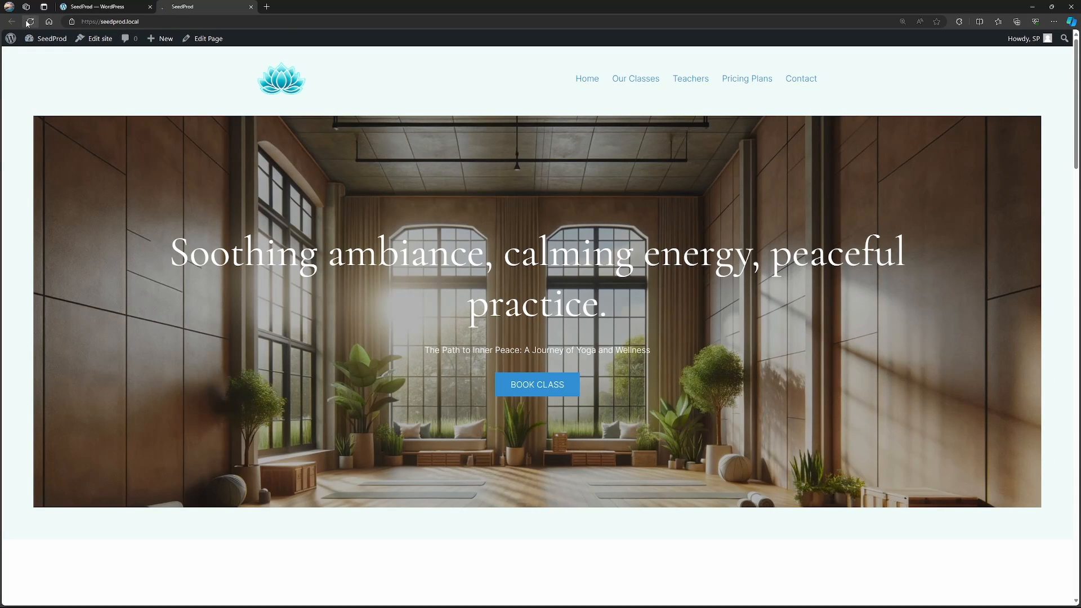
drag(1076, 90, 1070, 546)
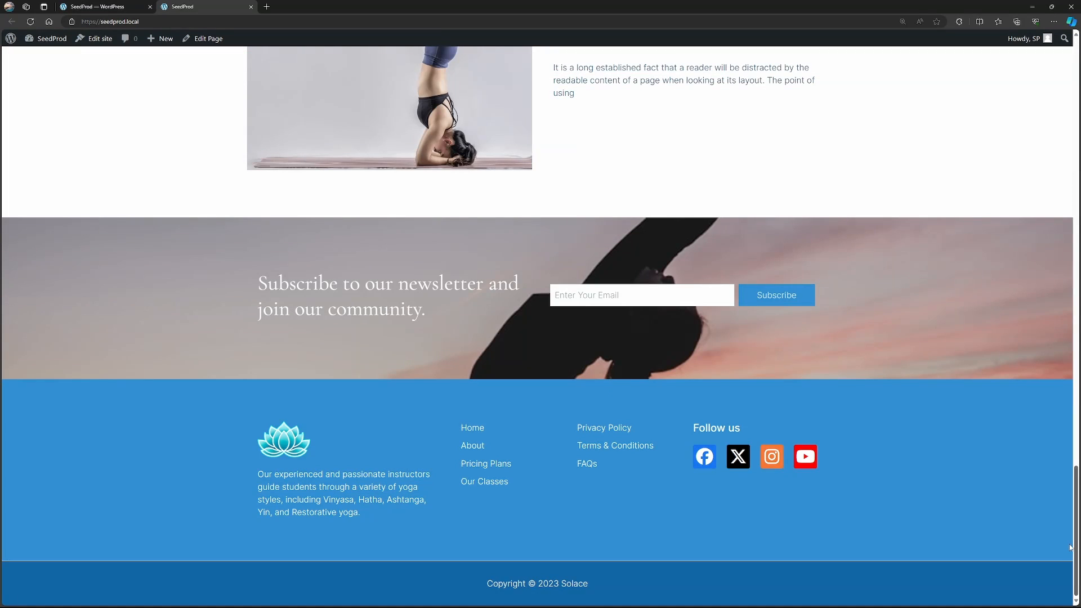
scroll(1039, 503, up, 10)
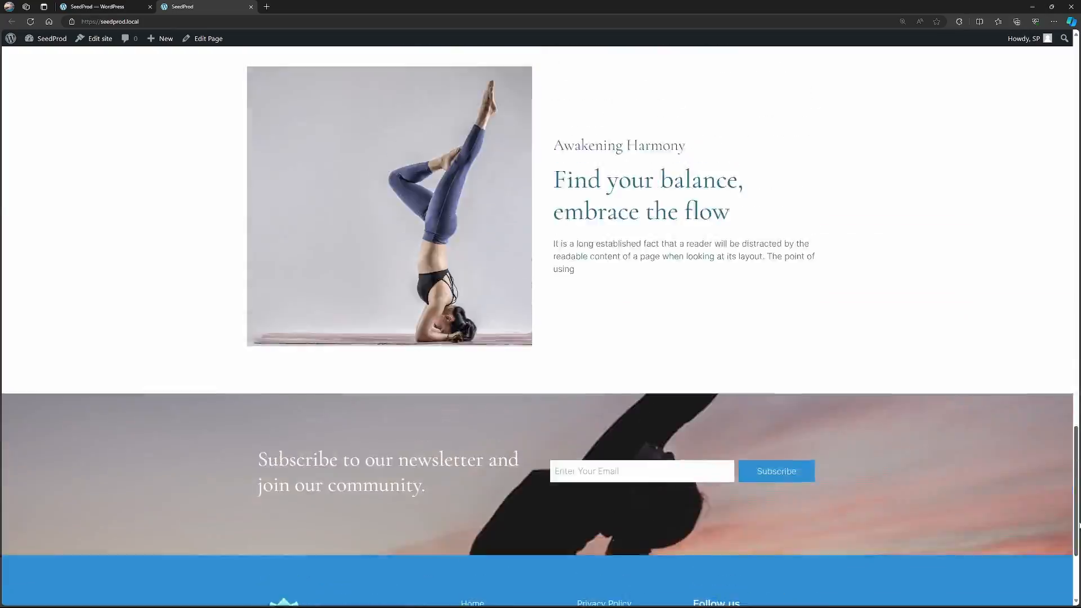
scroll(1079, 164, up, 15)
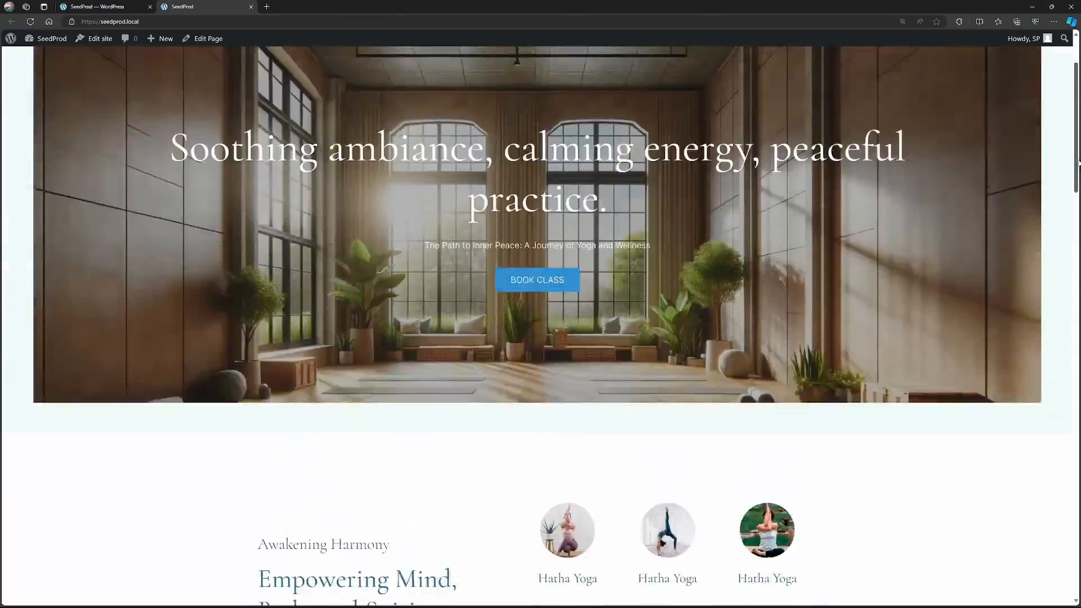
drag(1078, 163, 1071, 121)
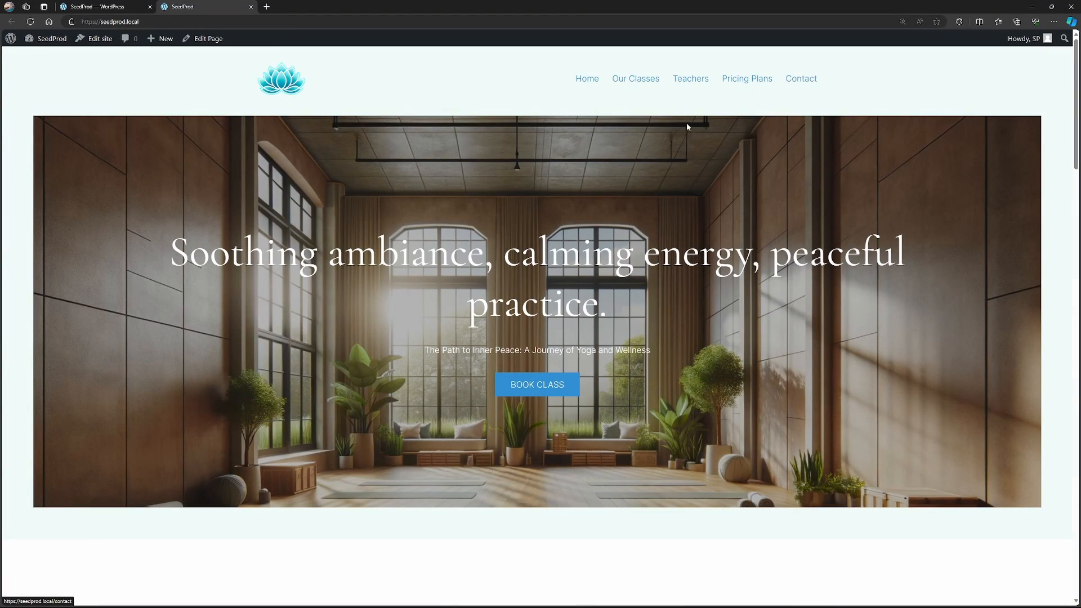
click(634, 80)
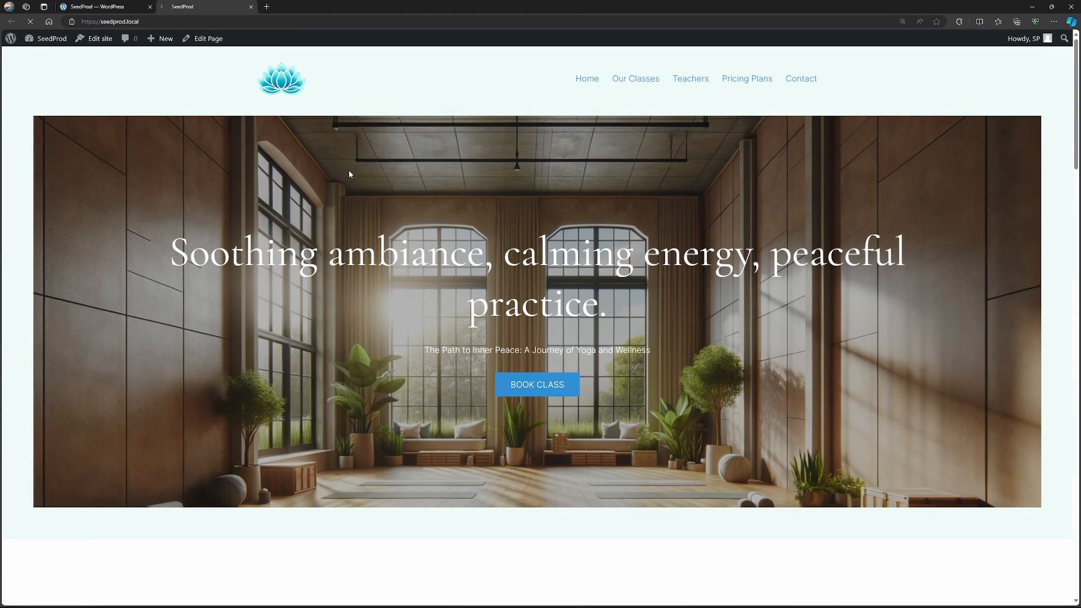
Look over the theme templates in the WordPress dashboard, and open the Our Classes page for editing with SeedProd.
click(96, 7)
scroll(320, 253, down, 2)
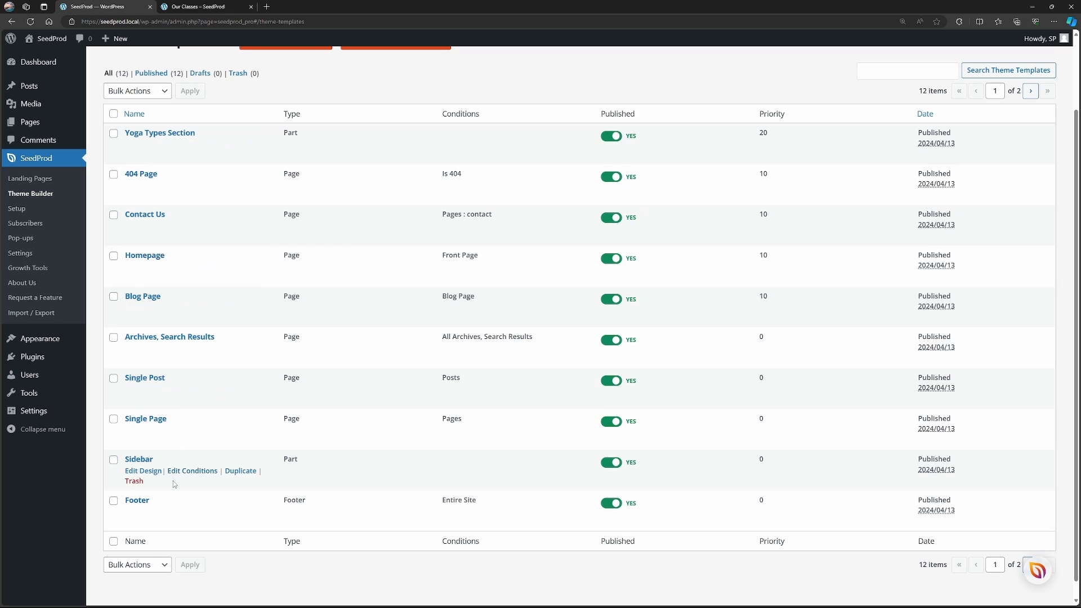
scroll(223, 226, up, 2)
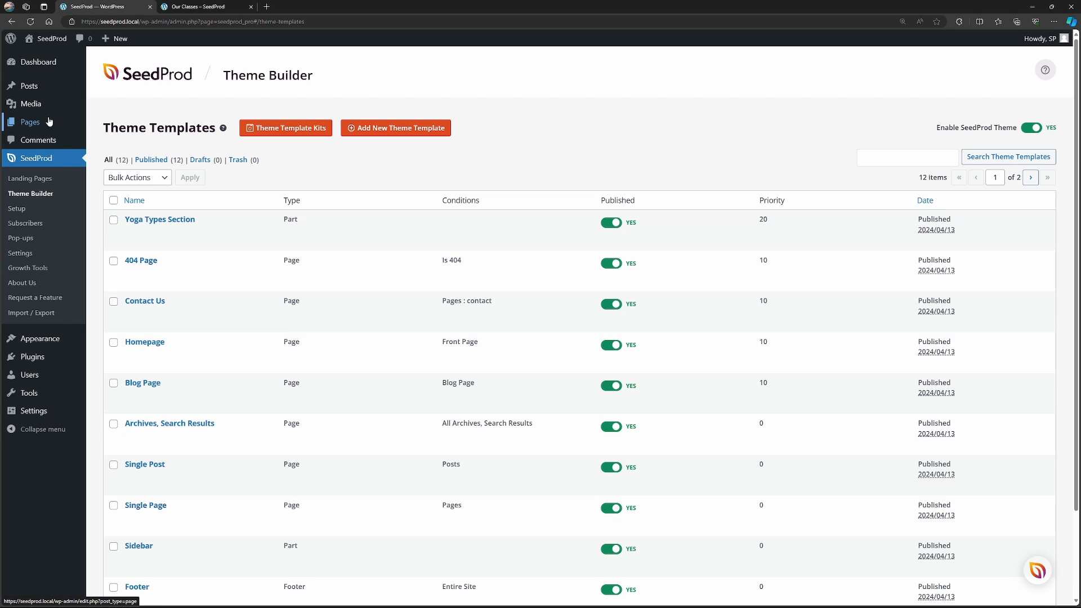
mouse_move(34, 124)
click(111, 125)
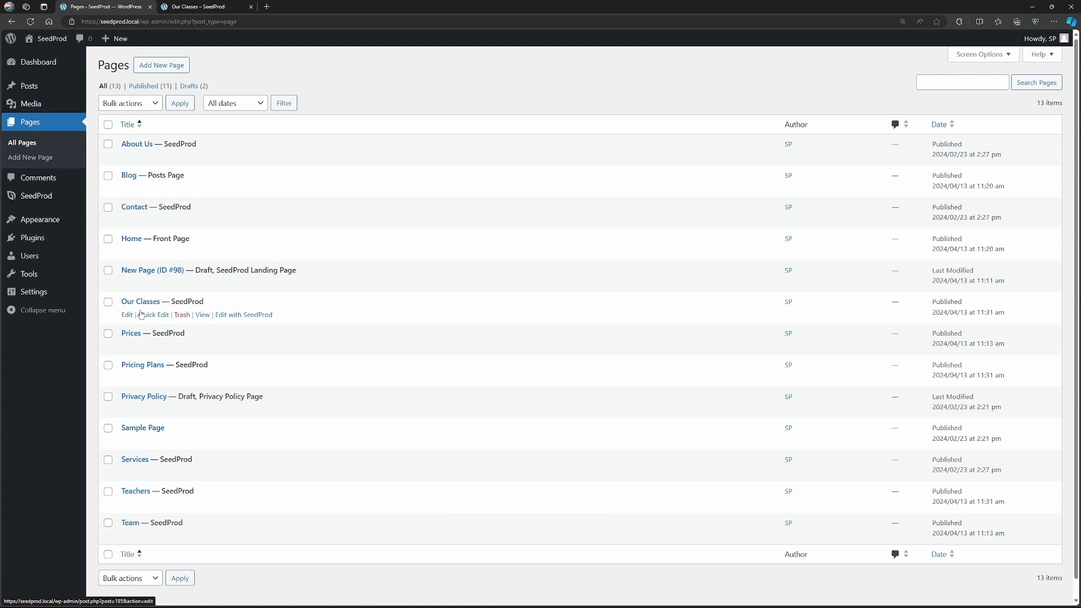
click(261, 317)
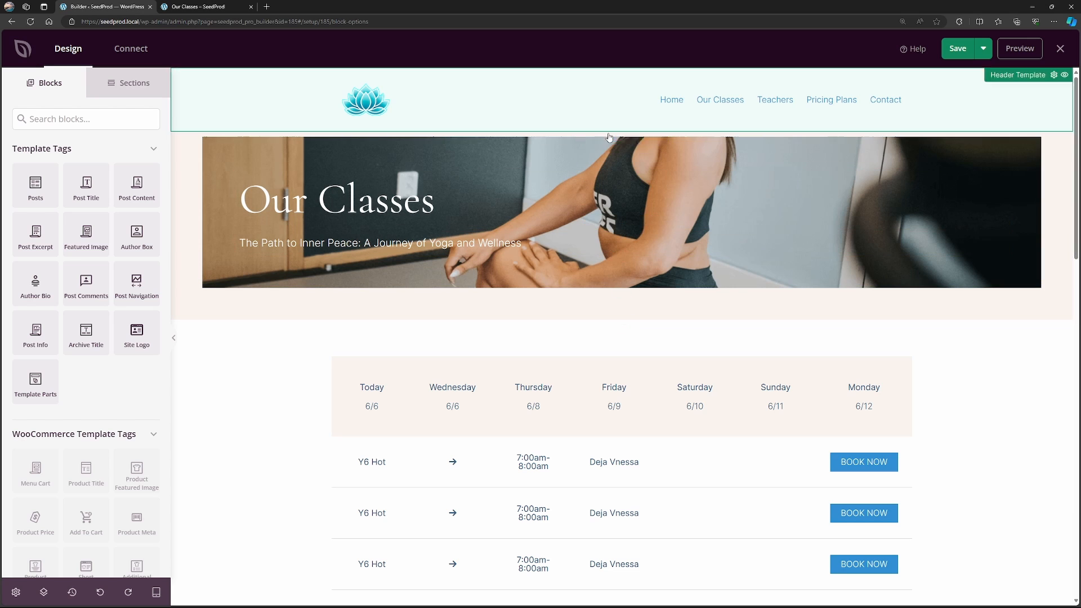
Set the background color of the Our Classes hero section to the copied pale mint hex value.
click(607, 138)
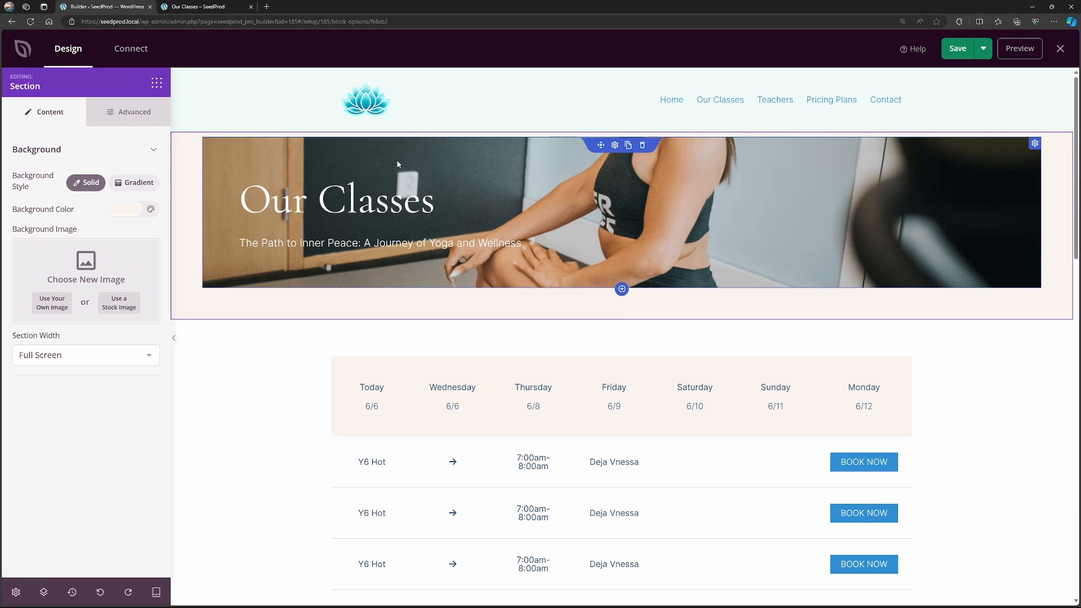
click(125, 210)
double_click(150, 324)
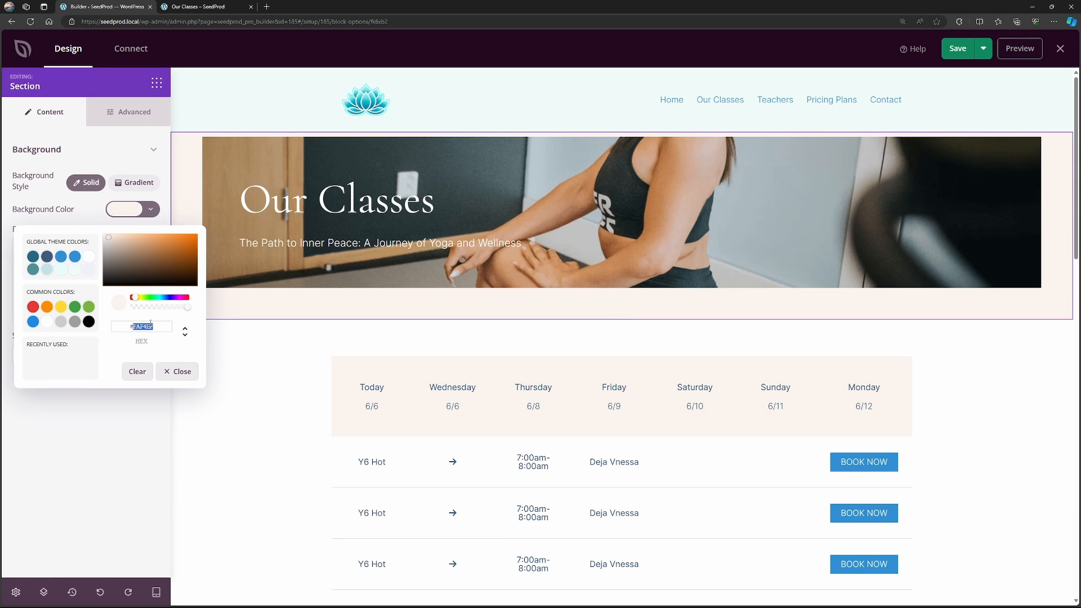
key(ctrl+v)
click(177, 371)
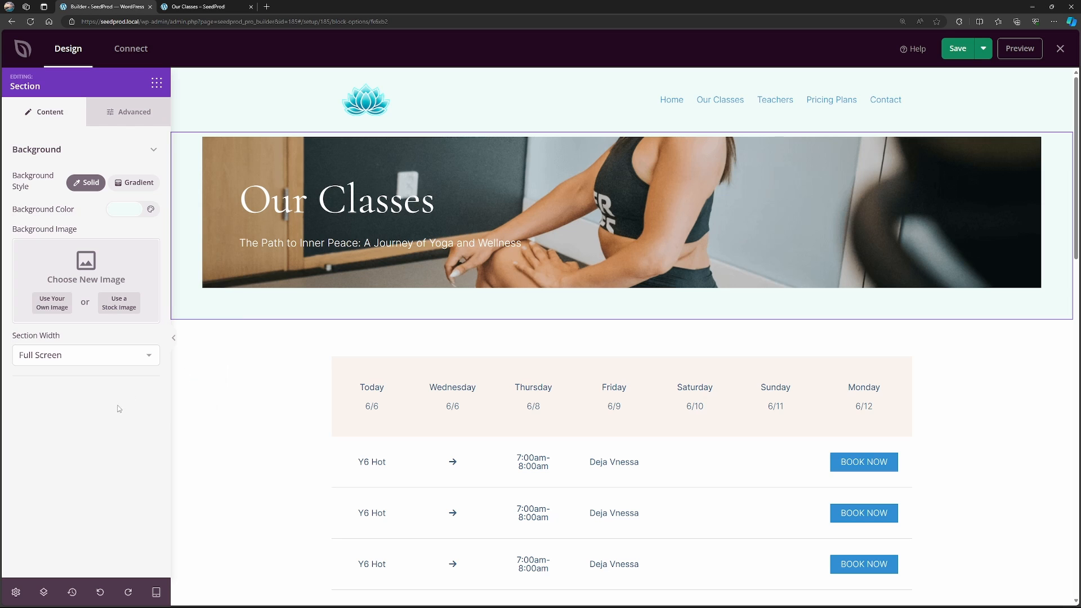
Replace the Our Classes hero column's background with a stock lotus image, using a custom position with Y -450 px, No-repeat and Cover.
click(465, 156)
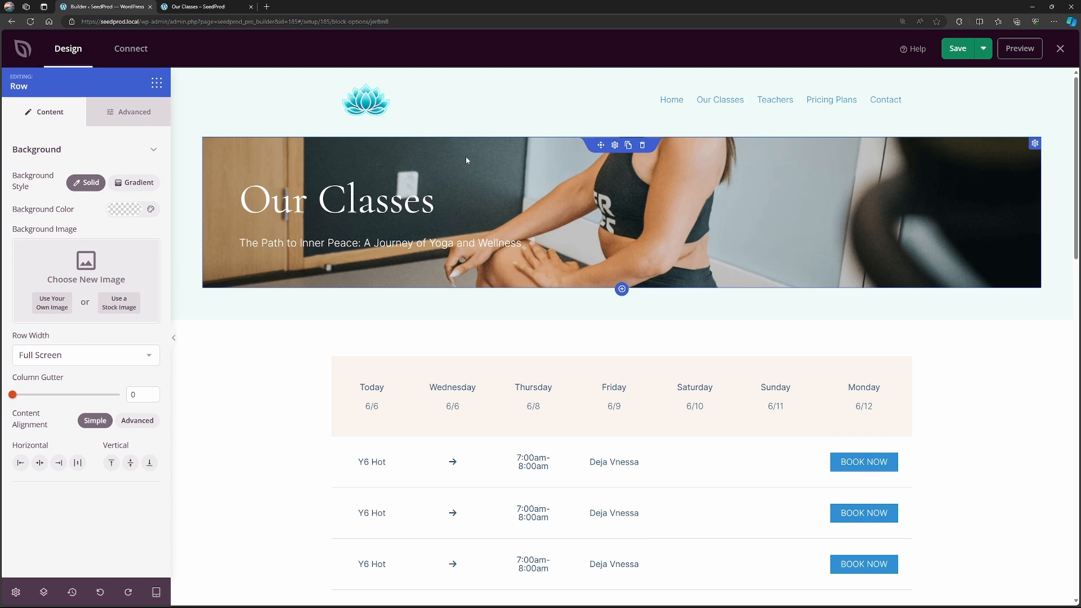
click(1035, 143)
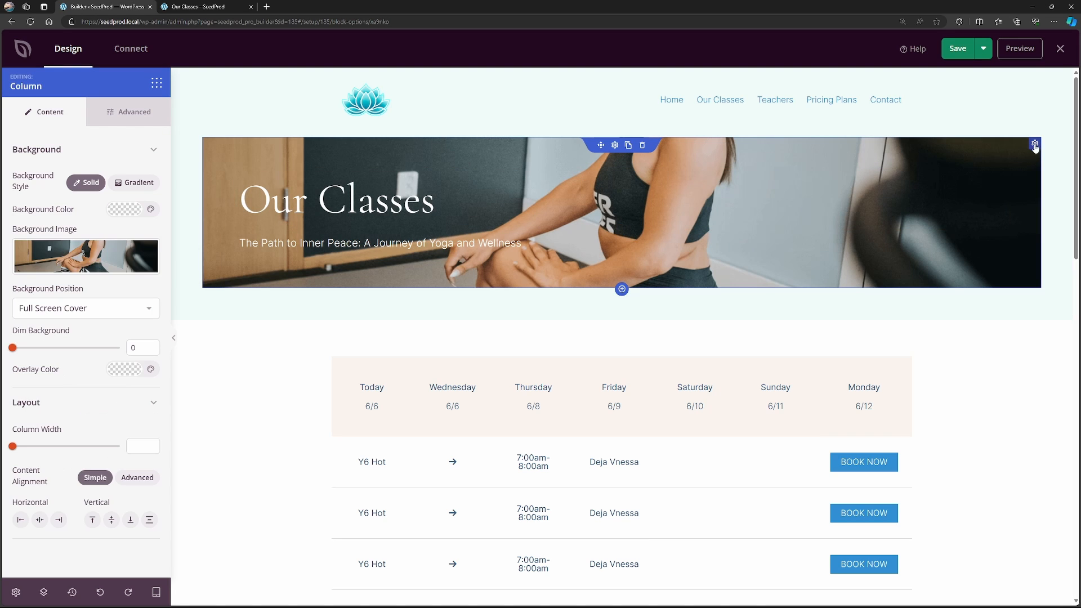
click(99, 259)
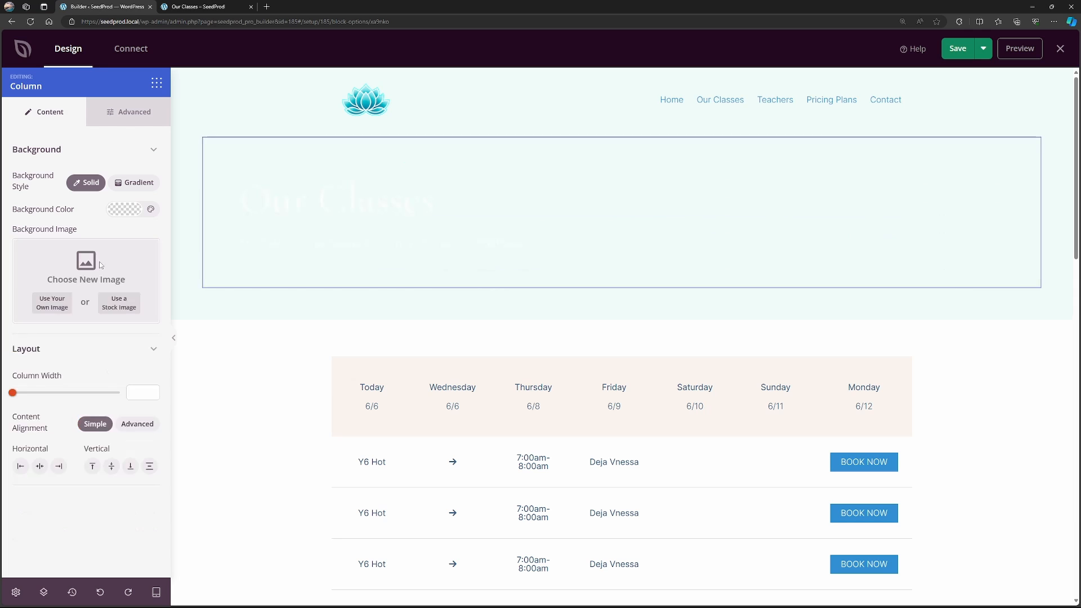
click(119, 303)
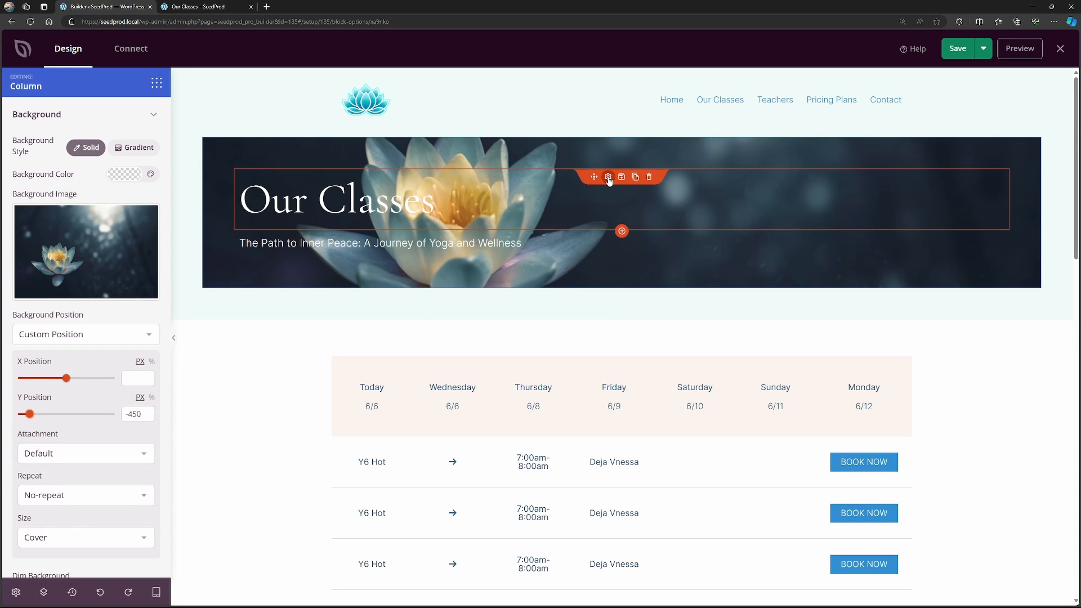
Look at the hero's headline and subtitle text settings and the class schedule table on the Our Classes page.
click(535, 185)
click(349, 243)
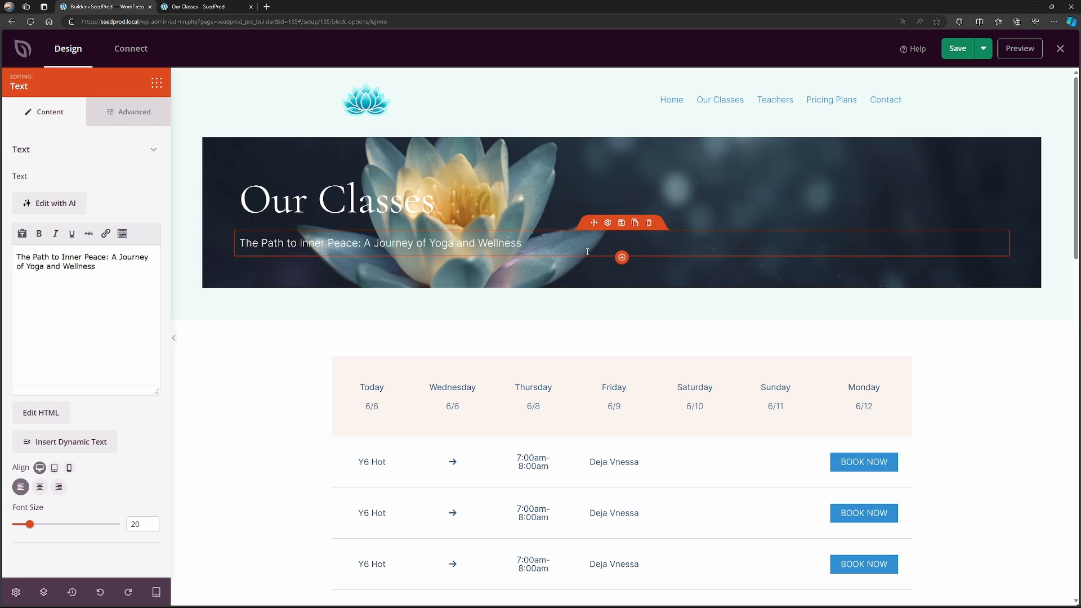
scroll(923, 400, down, 4)
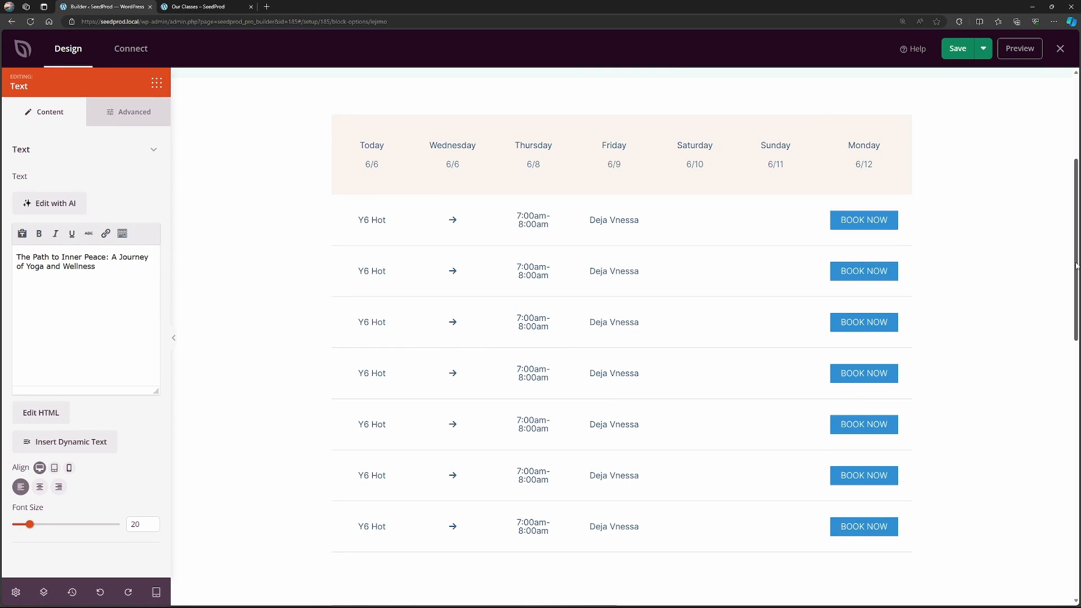
scroll(1047, 269, up, 4)
scroll(1058, 168, down, 4)
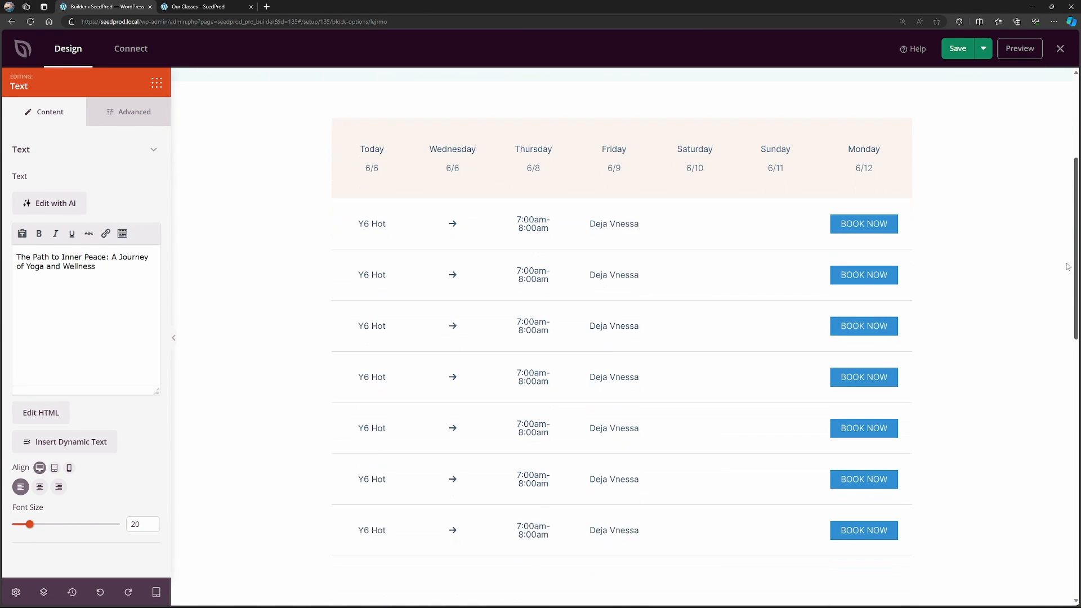
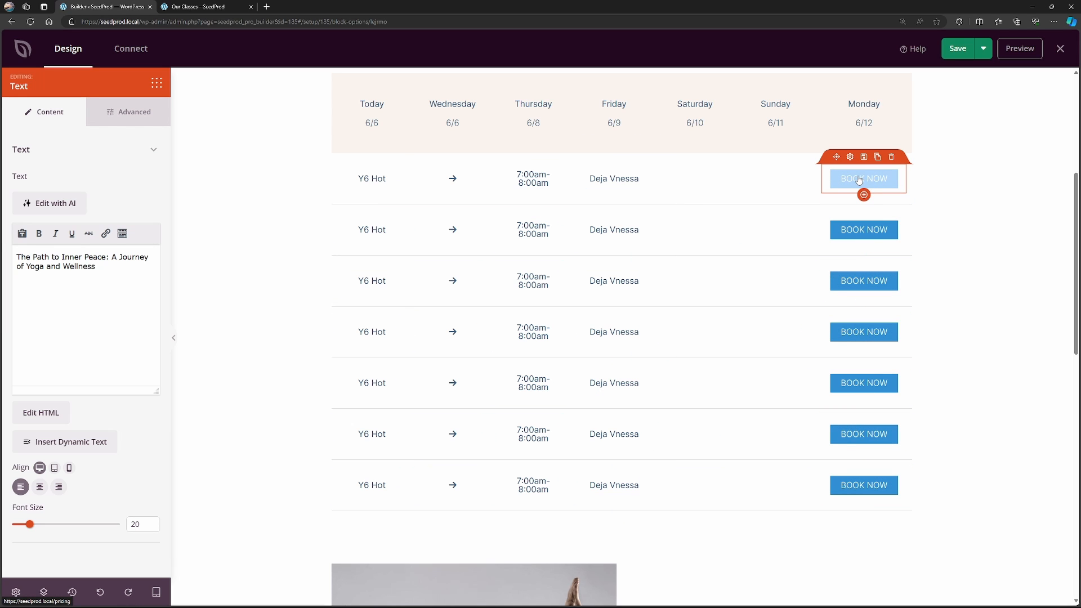
Set the background color of the class schedule's header row with the weekdays to #EFFAF8.
scroll(876, 105, up, 5)
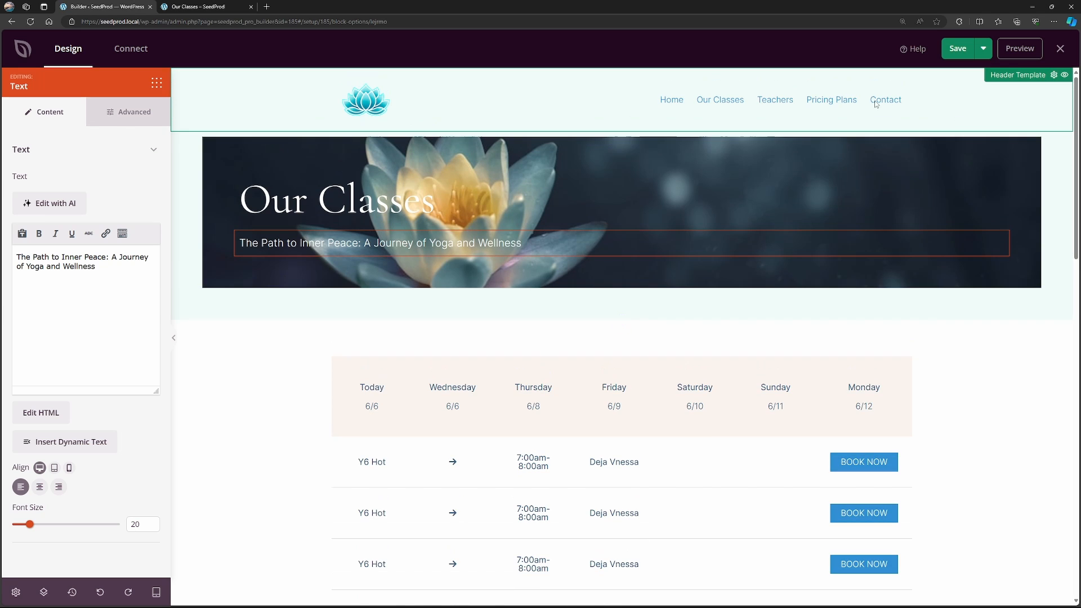
scroll(596, 228, down, 5)
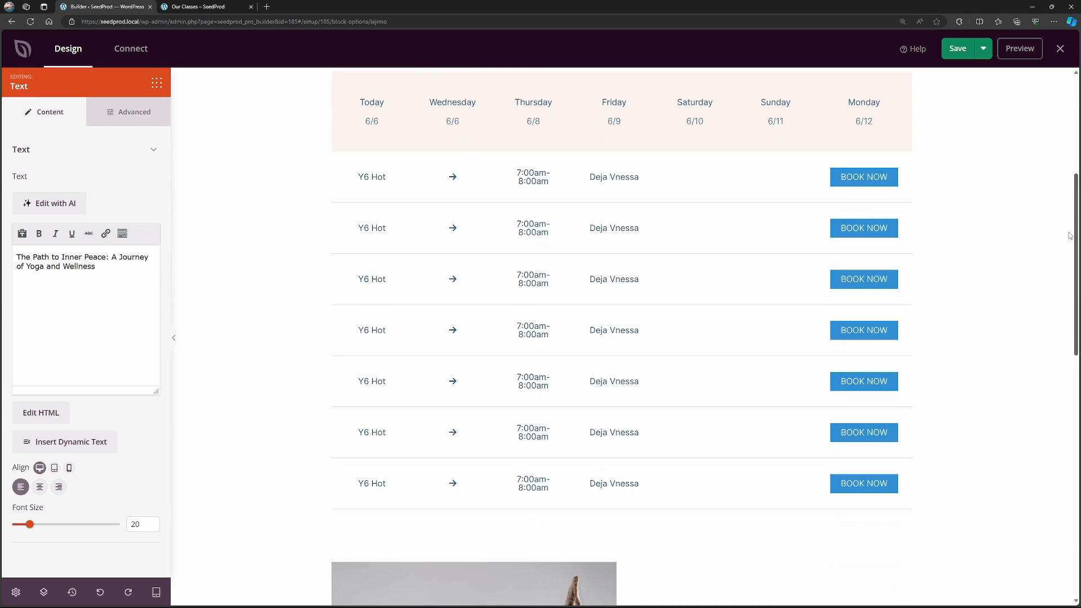
scroll(597, 228, up, 3)
click(596, 228)
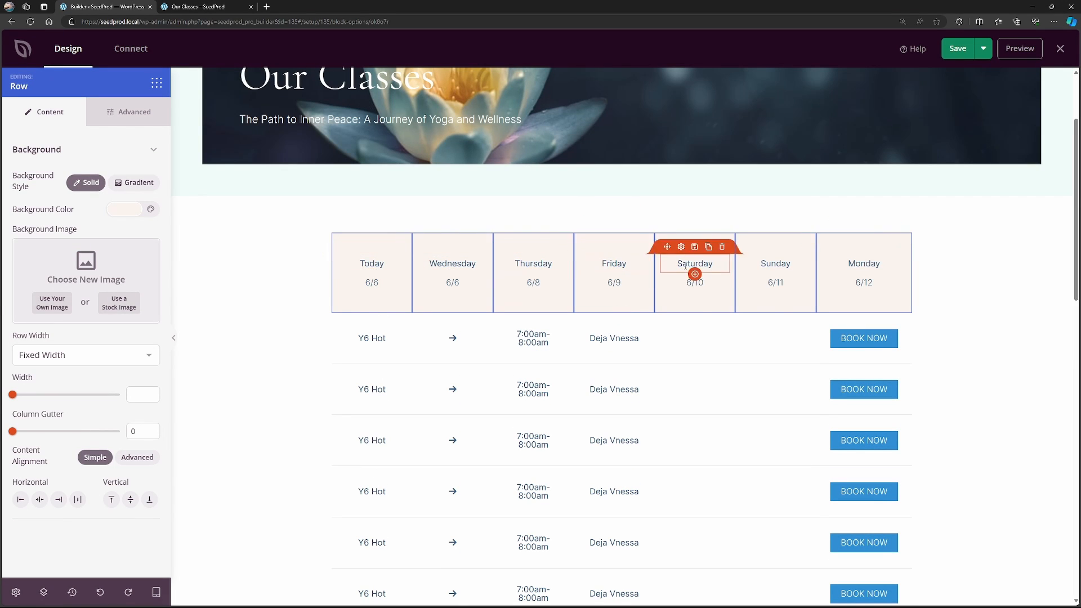
click(125, 209)
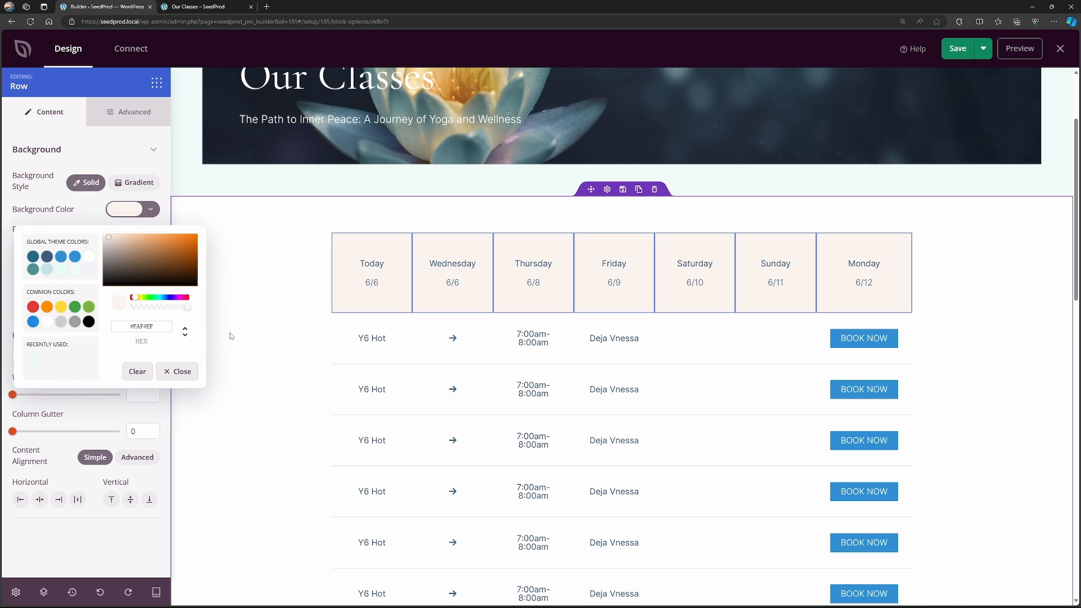
double_click(148, 322)
key(ctrl+v)
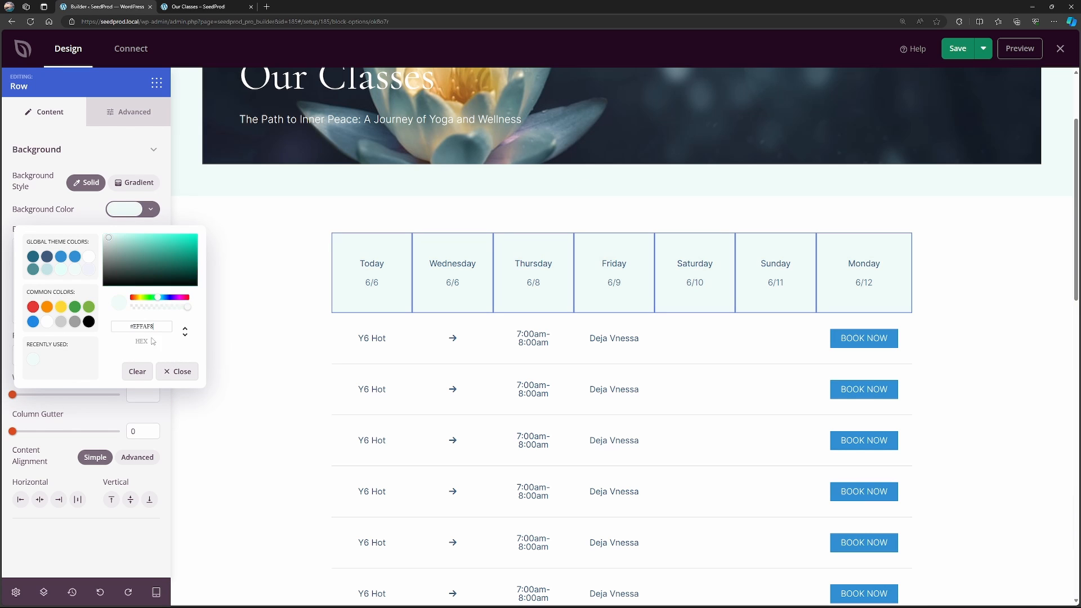
click(300, 205)
Examine the settings of the first class row's name, arrow, time, instructor and Book Now button.
scroll(273, 280, down, 3)
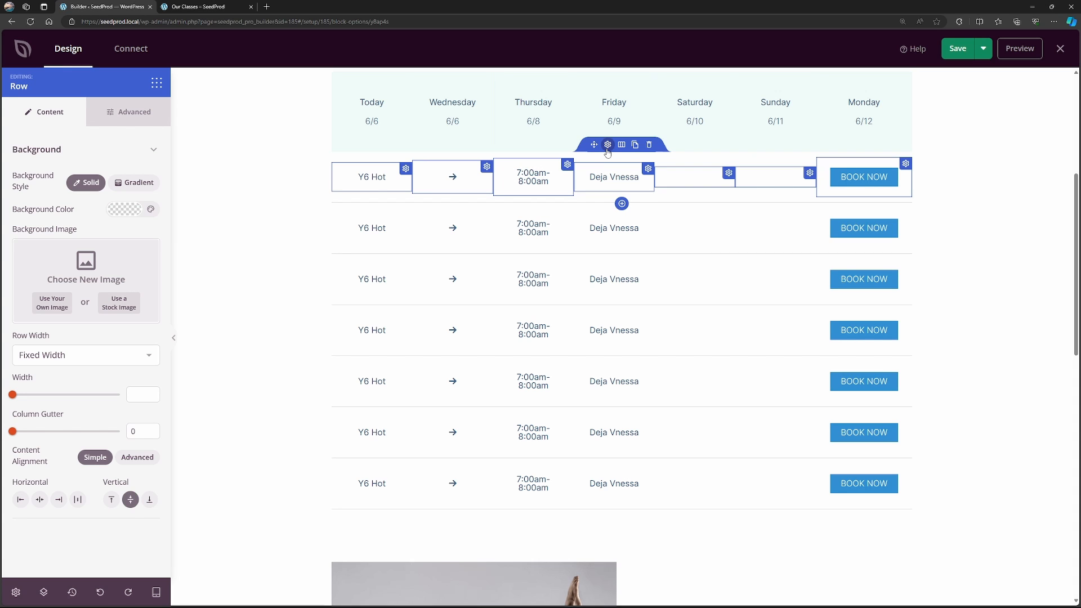
click(409, 178)
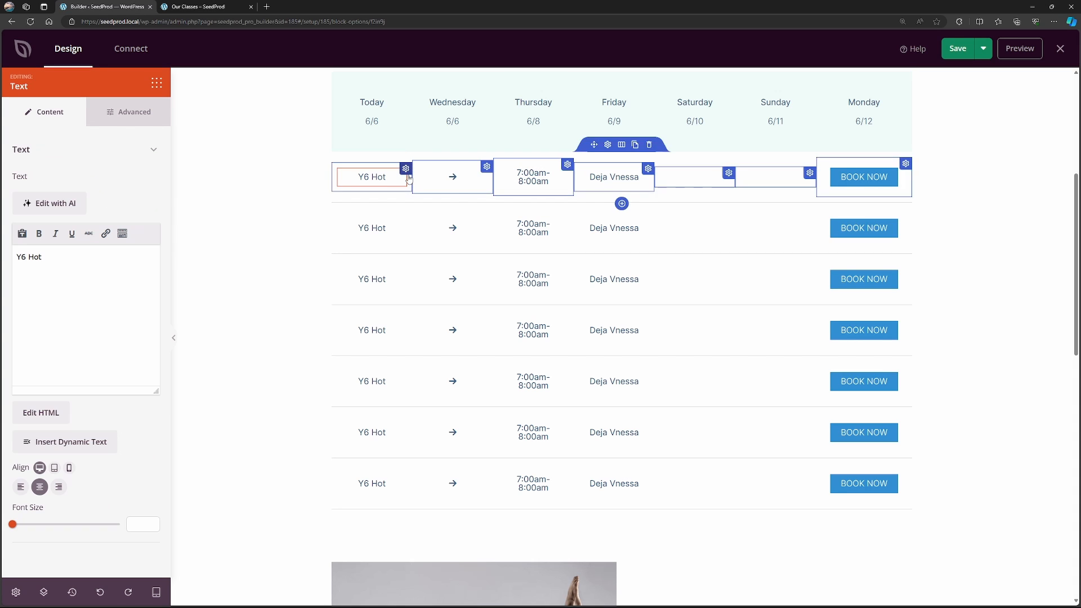
click(453, 177)
click(543, 174)
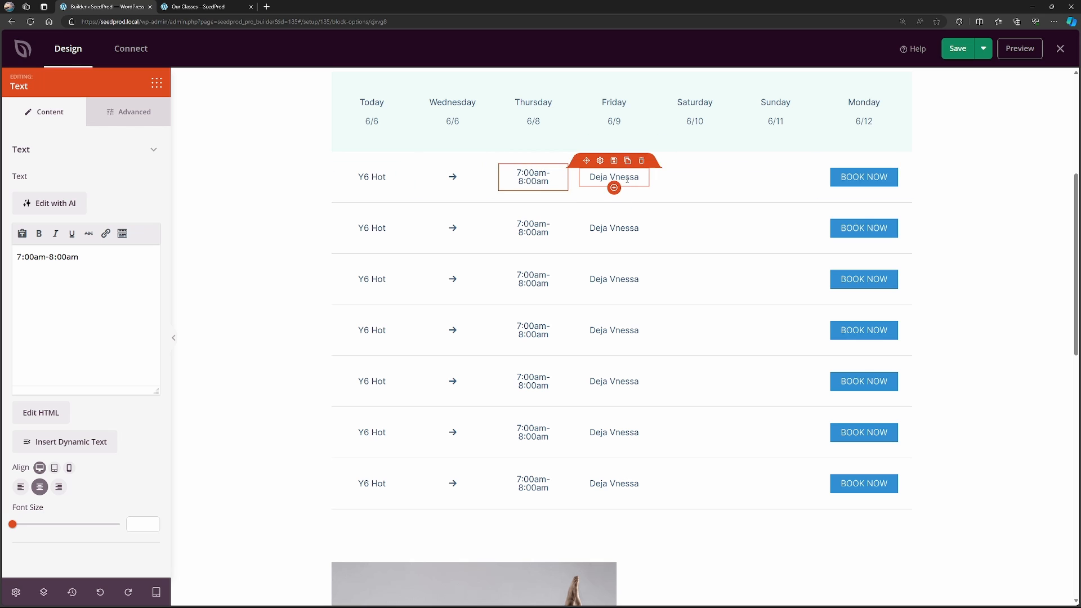
click(611, 176)
click(870, 178)
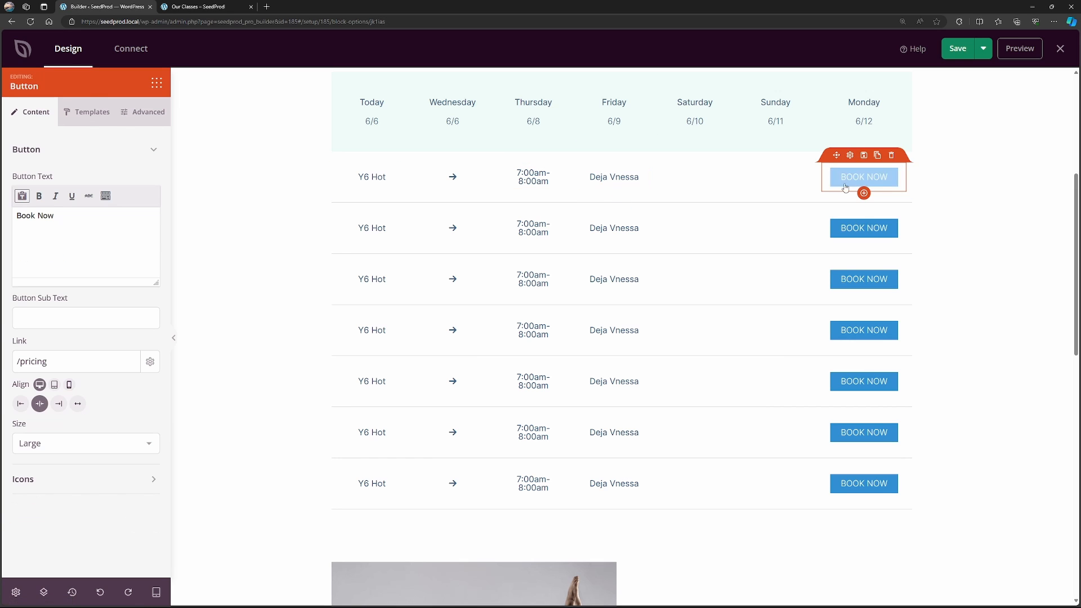
Set the link of the first class row's Book Now button to /contact and copy the word contact.
scroll(858, 194, up, 1)
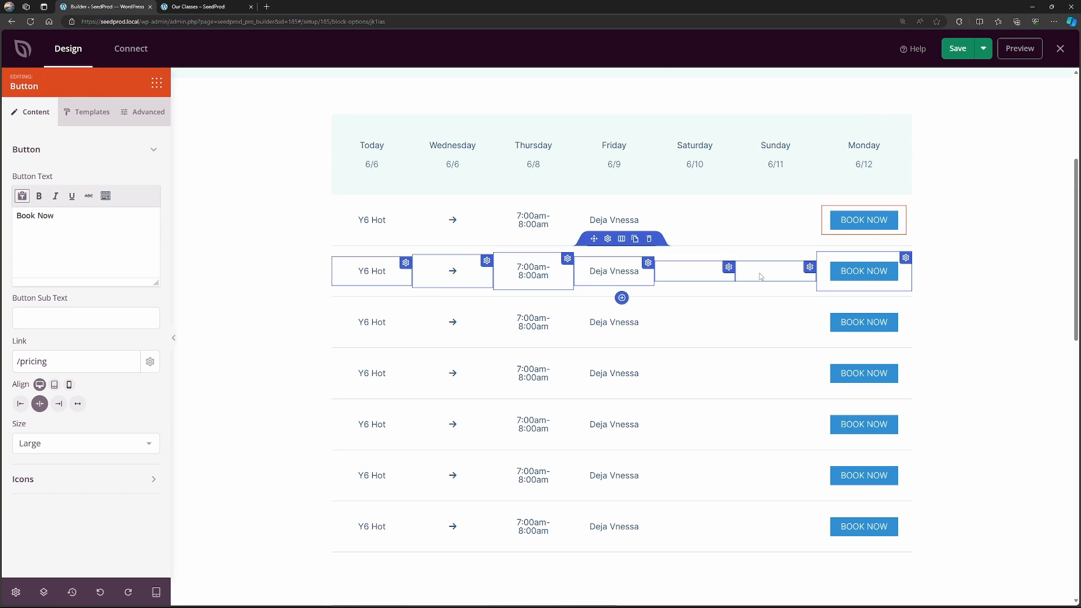
double_click(44, 361)
text(contact)
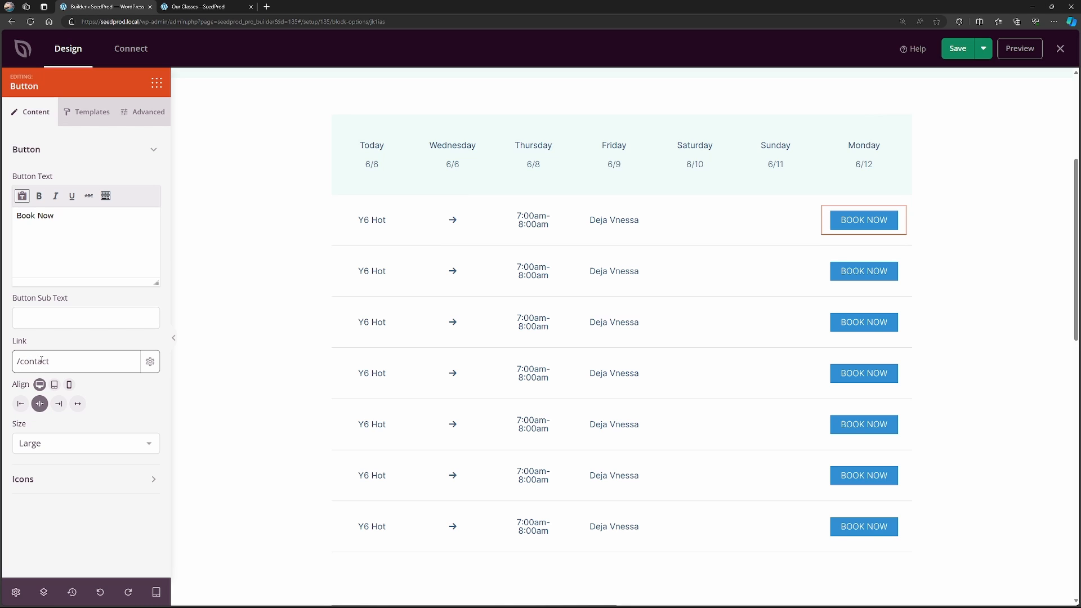
drag(51, 361, 20, 362)
key(ctrl+c)
Set the link of the Book Now buttons in the second and third class rows to /contact, and select the fourth row's button.
click(864, 273)
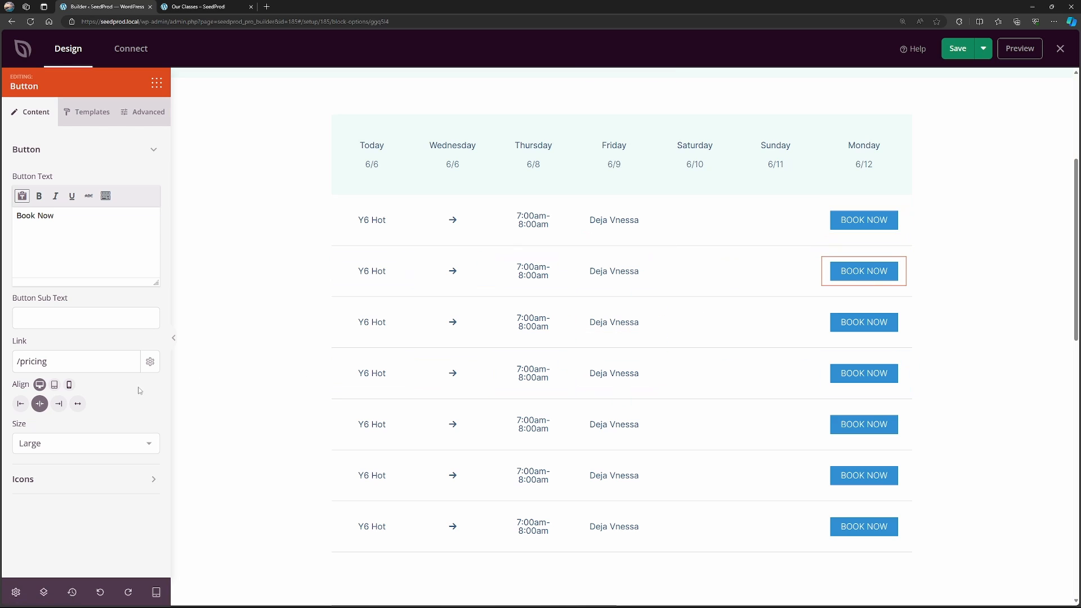
double_click(43, 362)
key(ctrl+v)
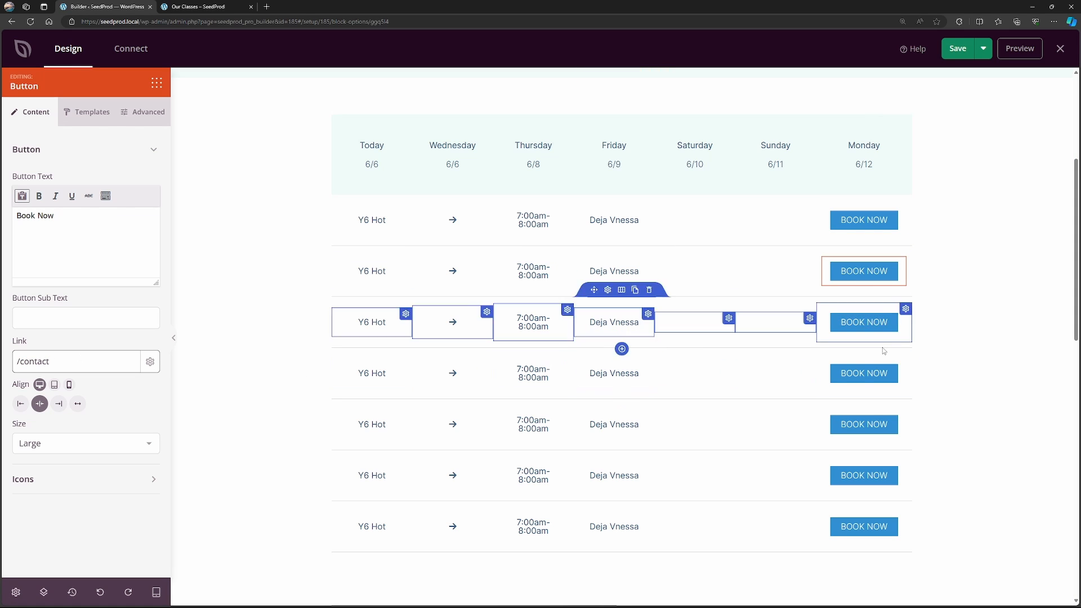
click(851, 301)
double_click(43, 362)
key(ctrl+v)
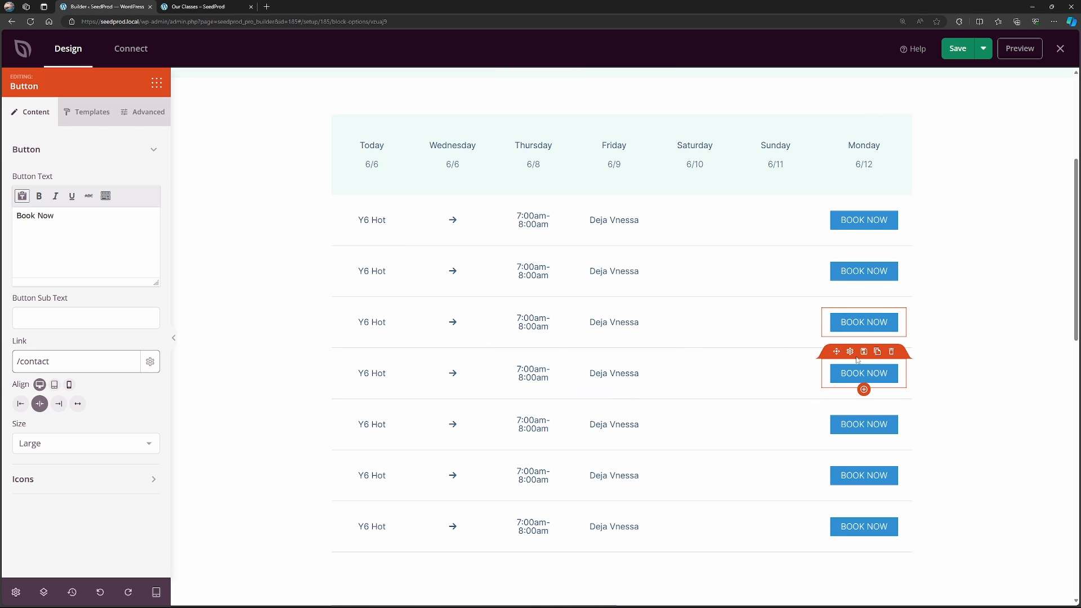
click(850, 353)
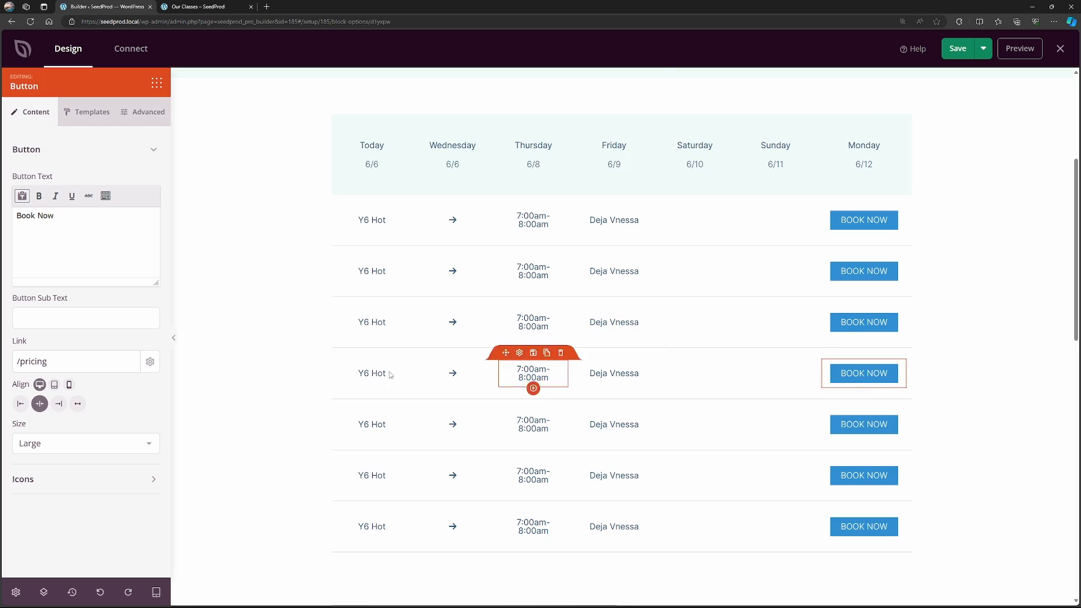
Check the rest of the Our Classes page down to the footer, save it and close the builder.
drag(1074, 157, 1071, 165)
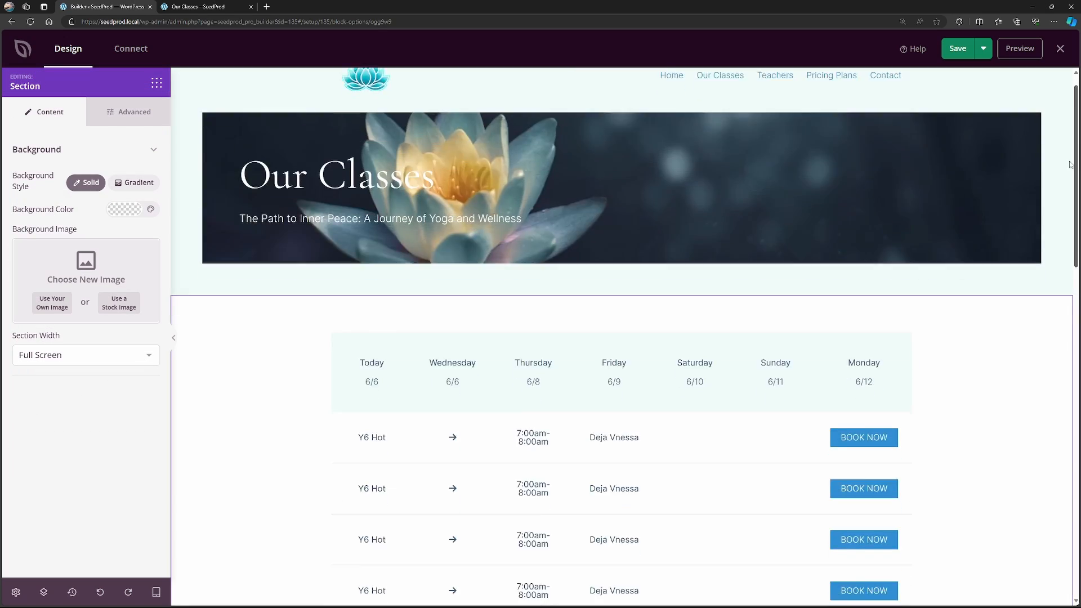
scroll(581, 211, down, 10)
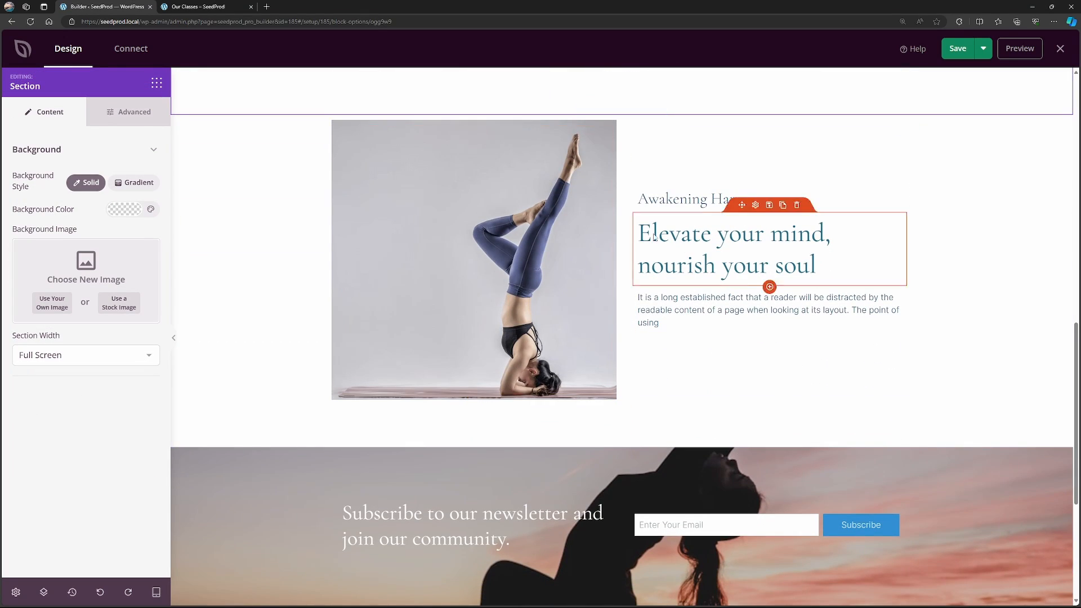
scroll(705, 263, down, 4)
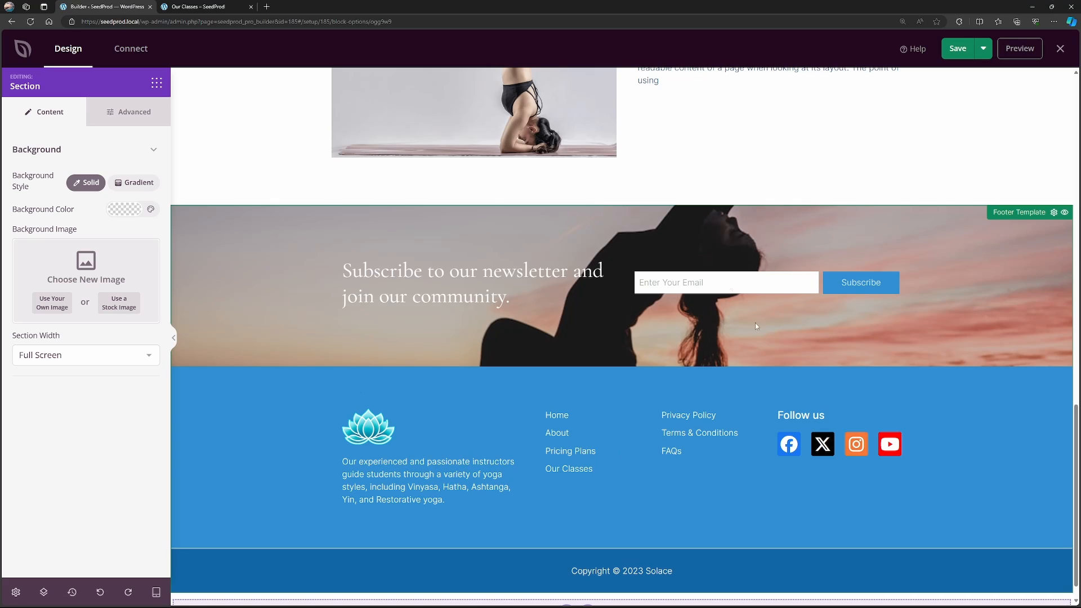
scroll(755, 326, up, 15)
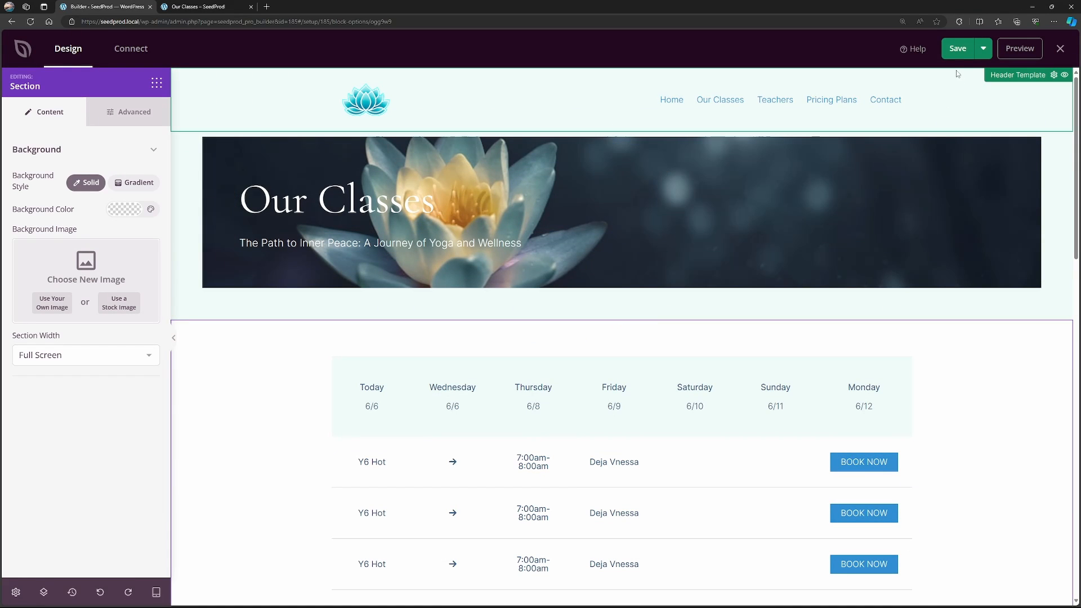
click(957, 49)
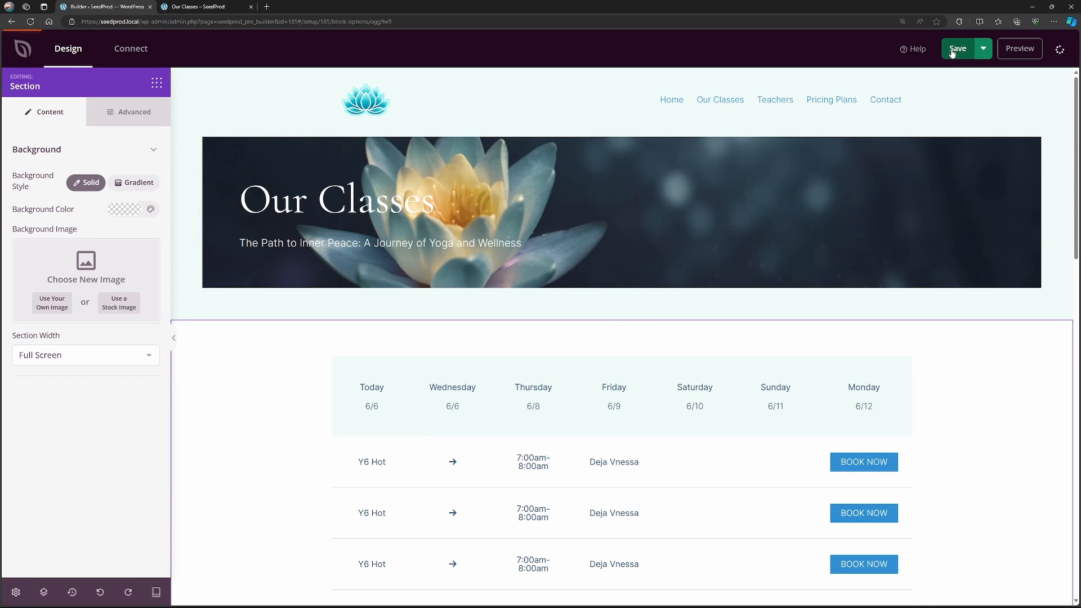
click(1062, 51)
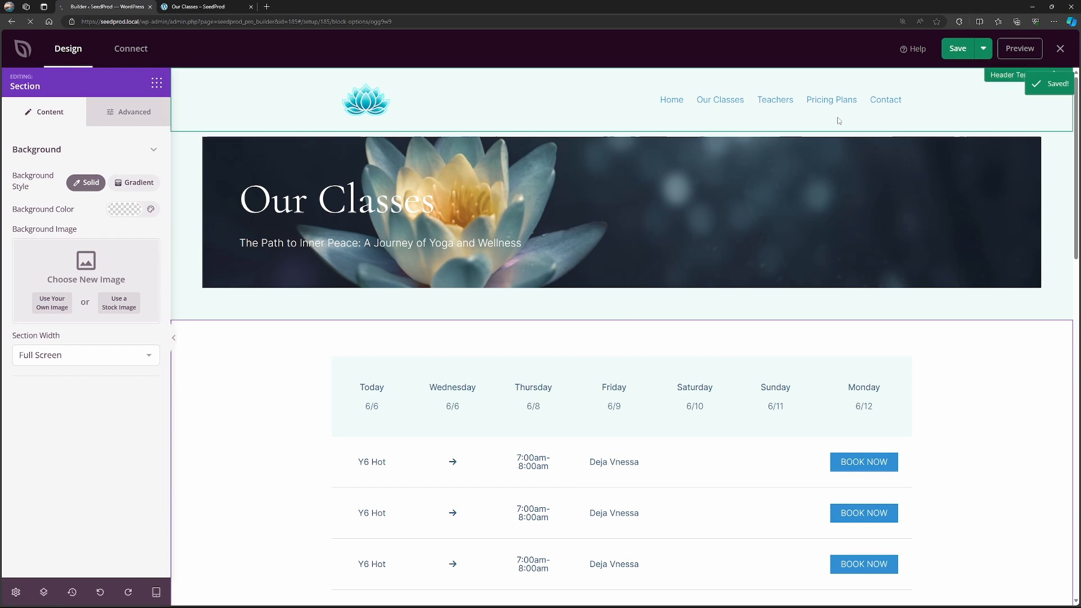
Reload the live Our Classes page and look over its updated hero and schedule.
click(197, 7)
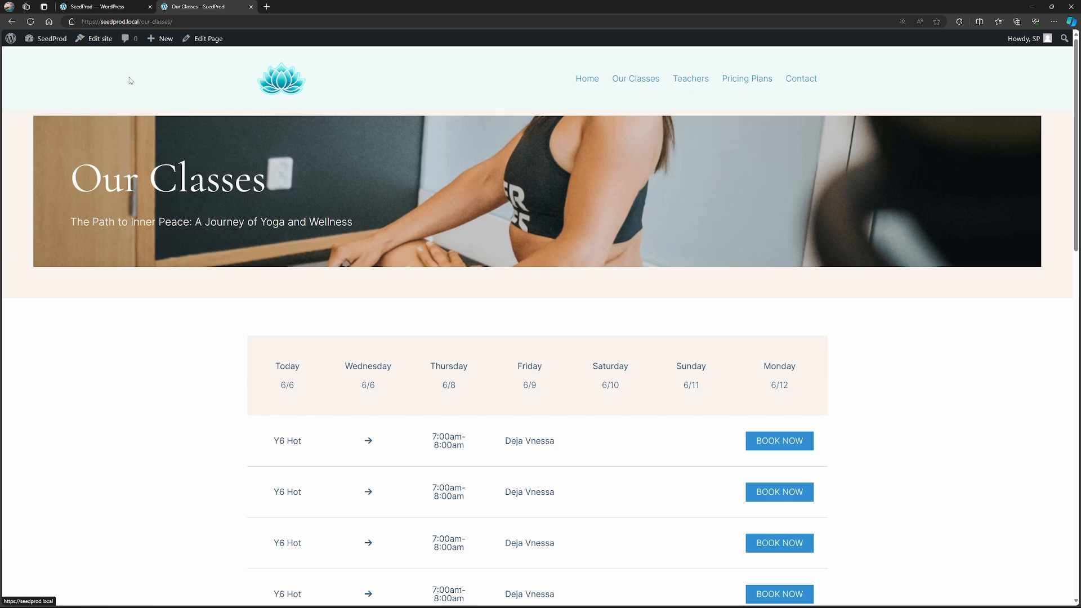
click(30, 21)
scroll(1075, 298, down, 5)
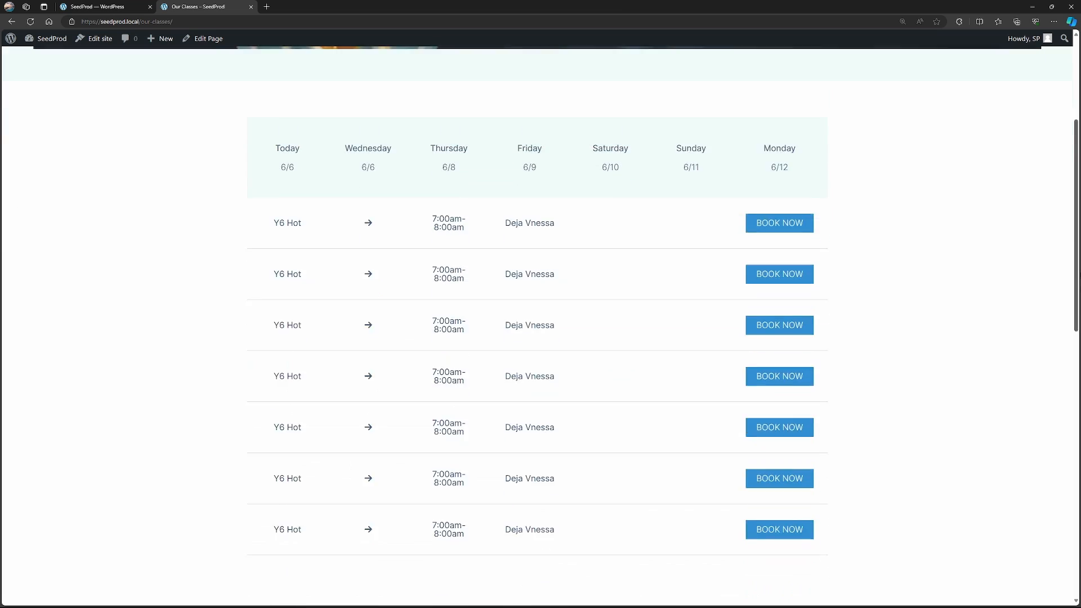
Open the live Teachers page and look over its hero section and teacher profiles.
scroll(1075, 299, up, 5)
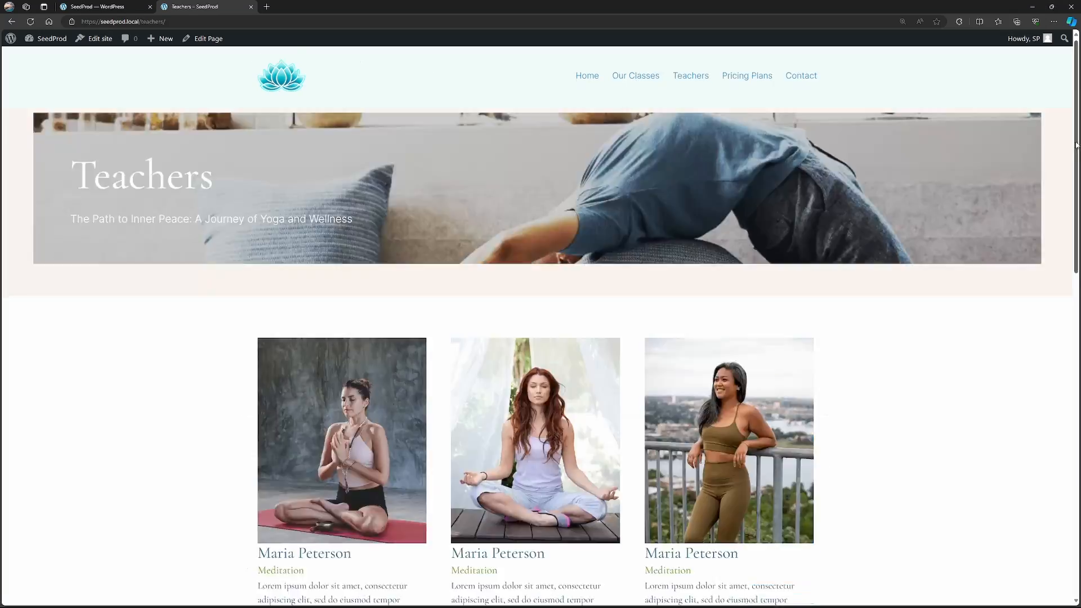
scroll(1054, 287, down, 6)
scroll(1055, 288, down, 5)
scroll(1059, 338, up, 10)
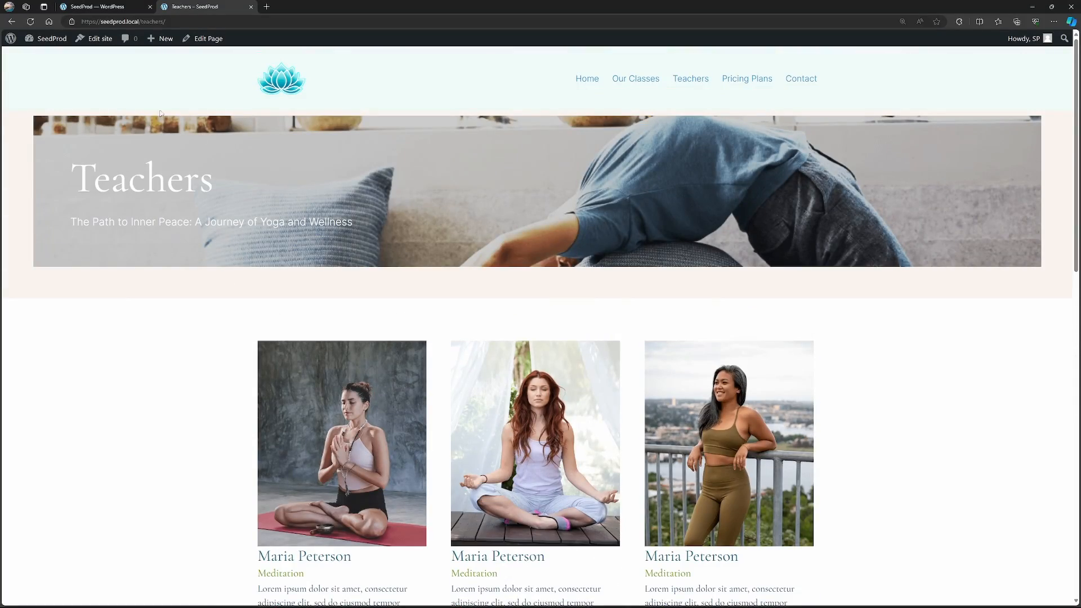
scroll(137, 313, down, 3)
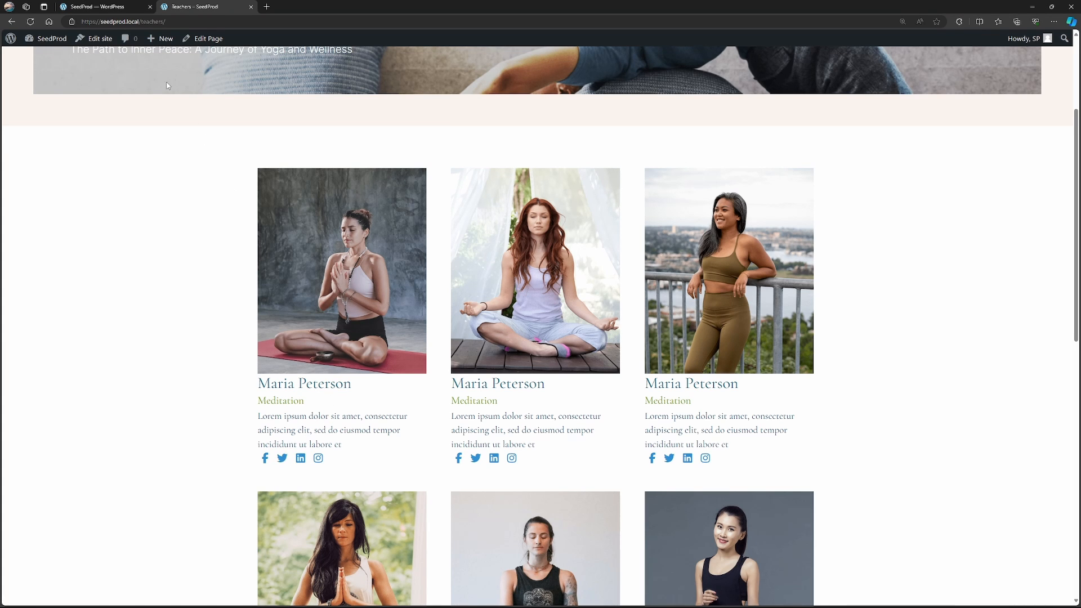
Open the Teachers page for editing with SeedProd from the WordPress list of all pages.
key(ctrl+shift+Tab)
mouse_move(26, 121)
click(110, 129)
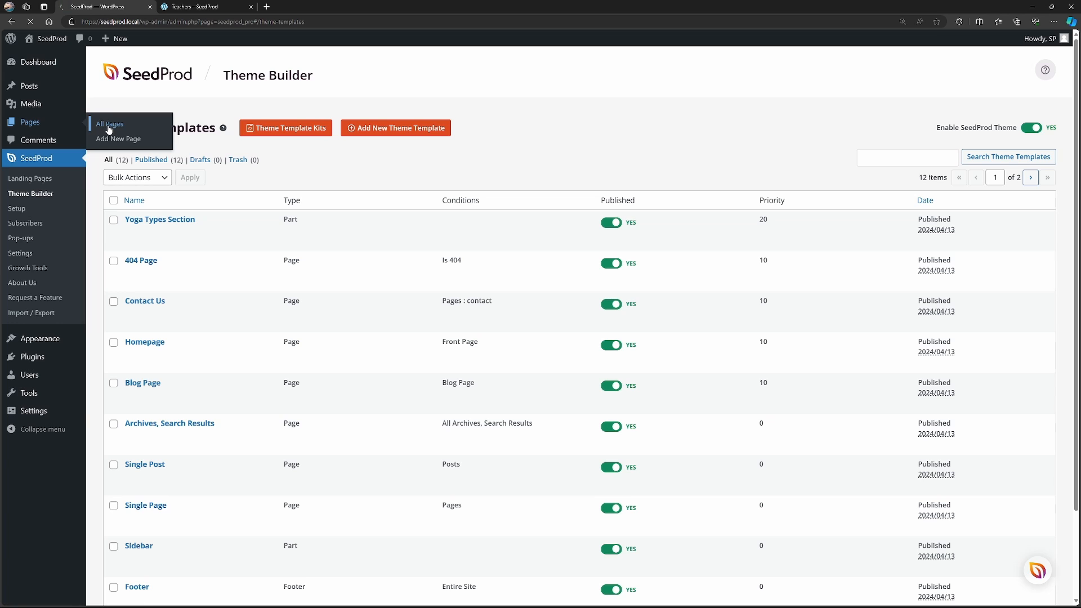
mouse_move(143, 494)
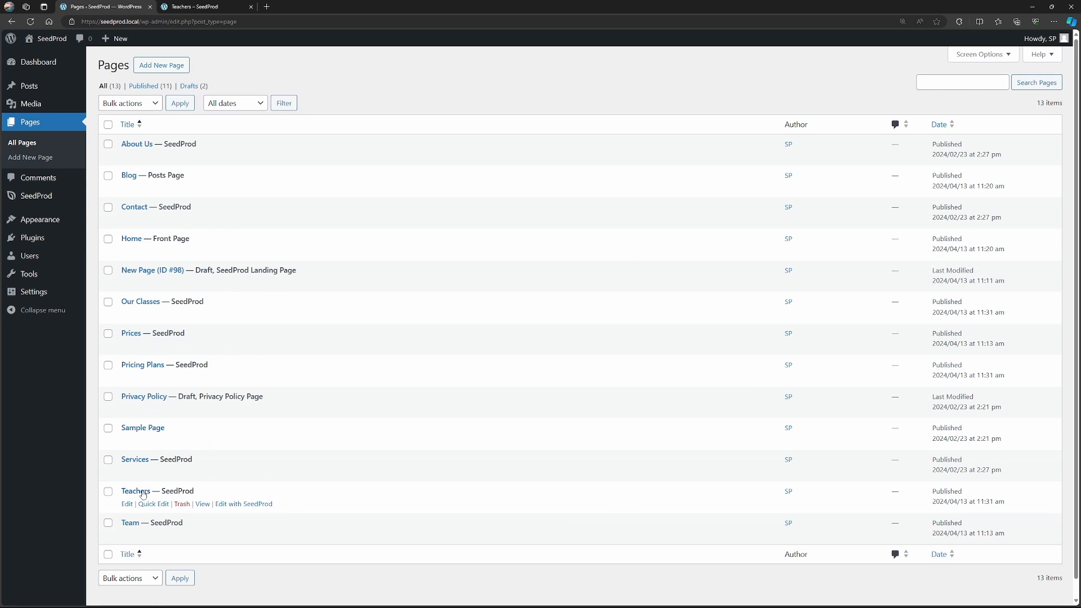
click(247, 505)
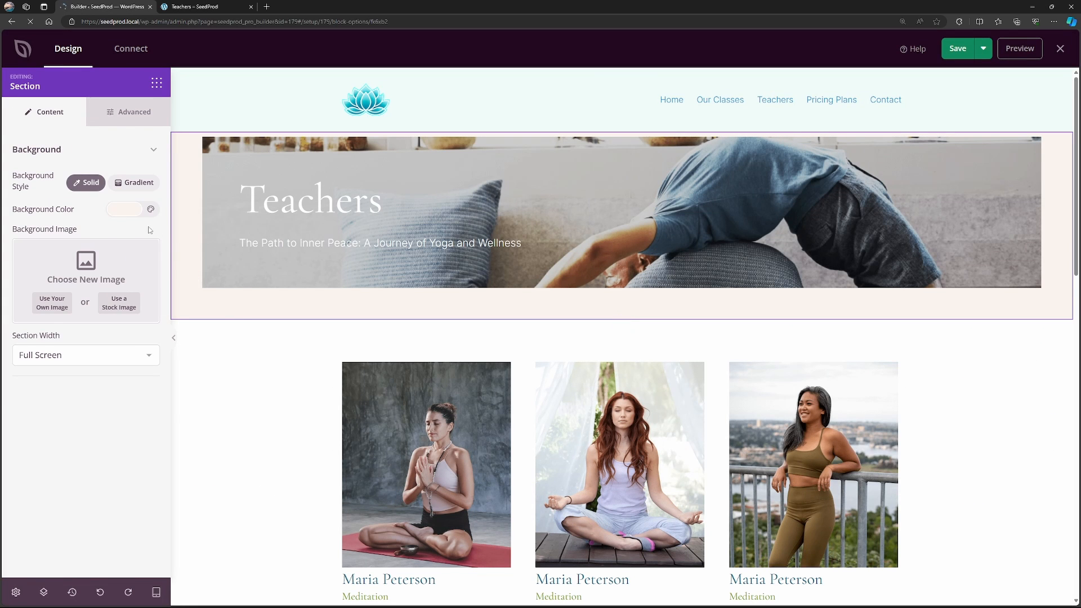
Set the background color of the Teachers hero section to #EFFAF8.
click(124, 209)
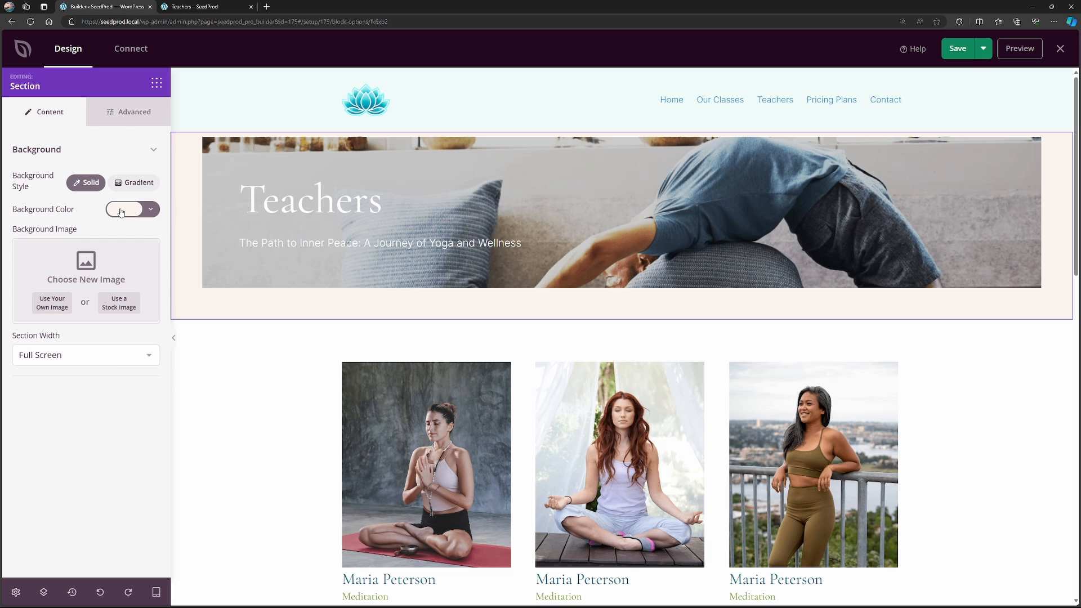
click(120, 210)
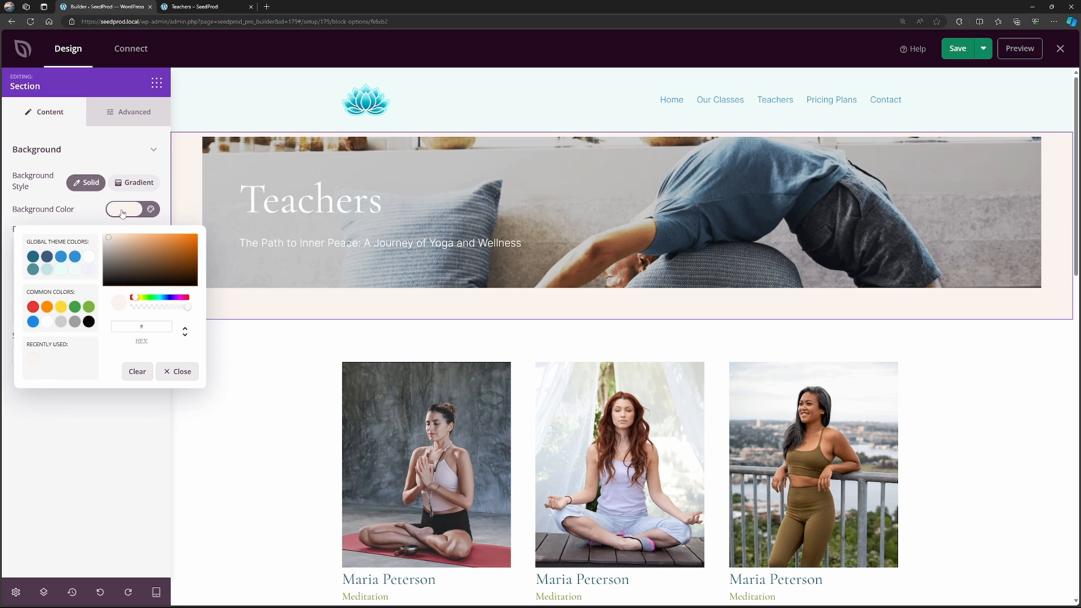
text(EFFAF8)
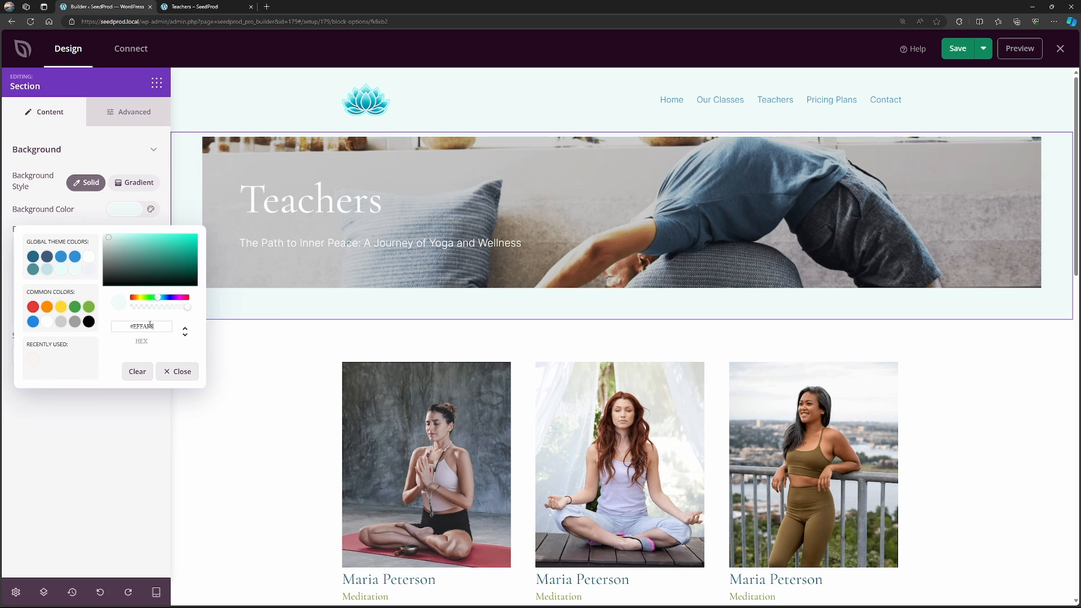
click(150, 447)
Look over the teacher profiles and examine the content settings of the first Team Member block.
scroll(283, 334, down, 3)
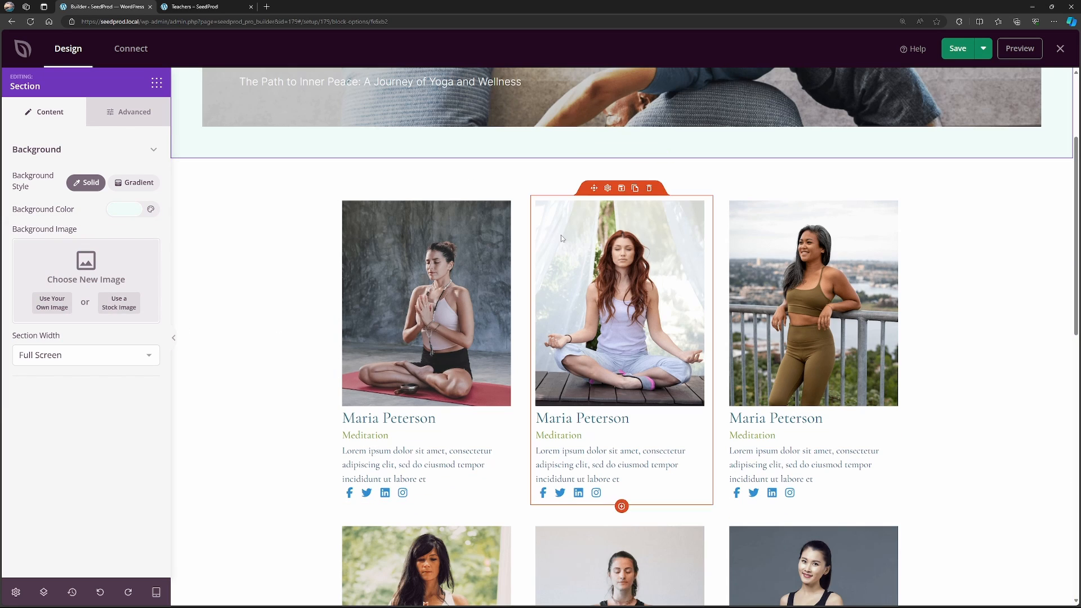
scroll(829, 319, down, 4)
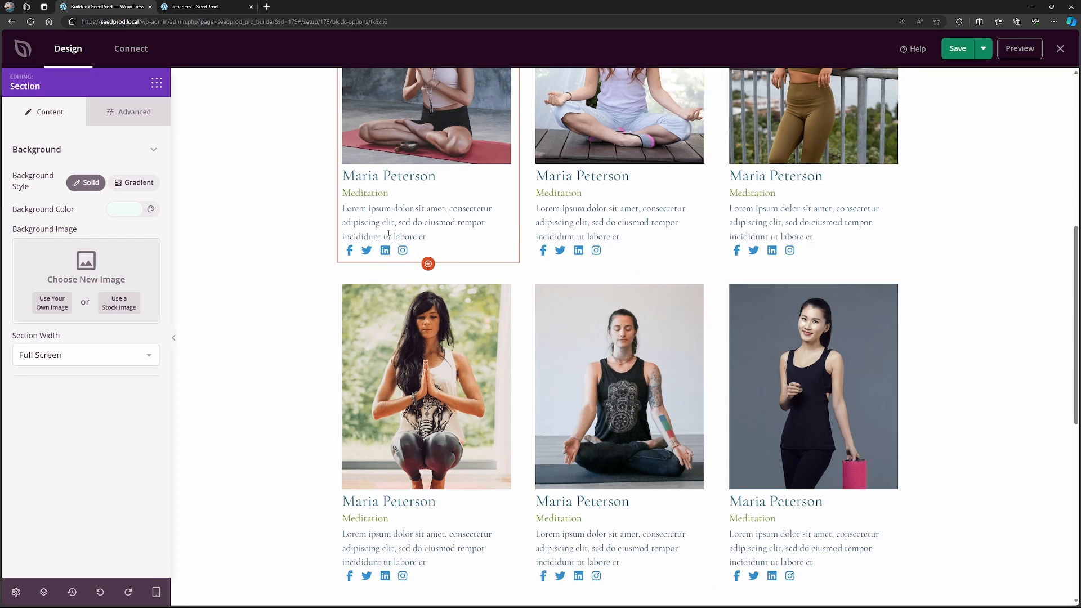
scroll(381, 259, up, 1)
click(374, 275)
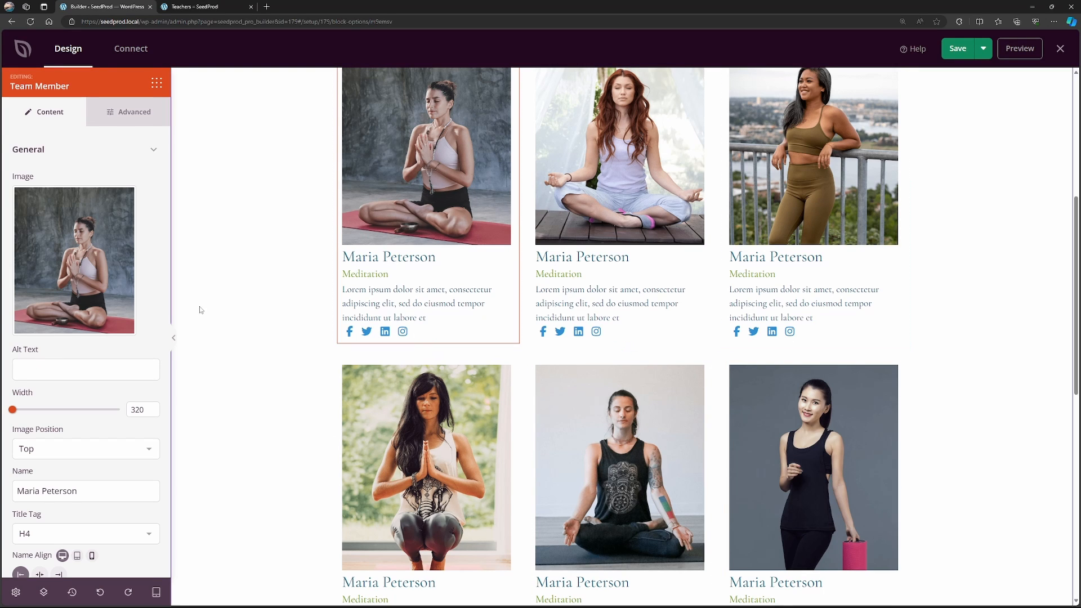
scroll(84, 271, down, 5)
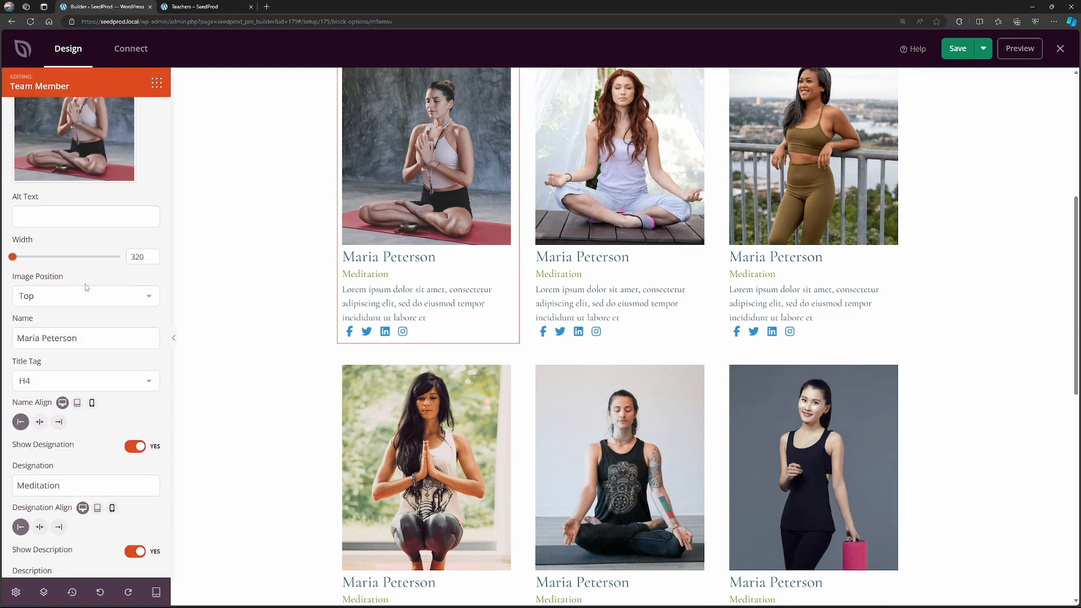
scroll(87, 293, up, 5)
Set the designation color of the first-row Team Member blocks to the blue global theme color.
click(139, 117)
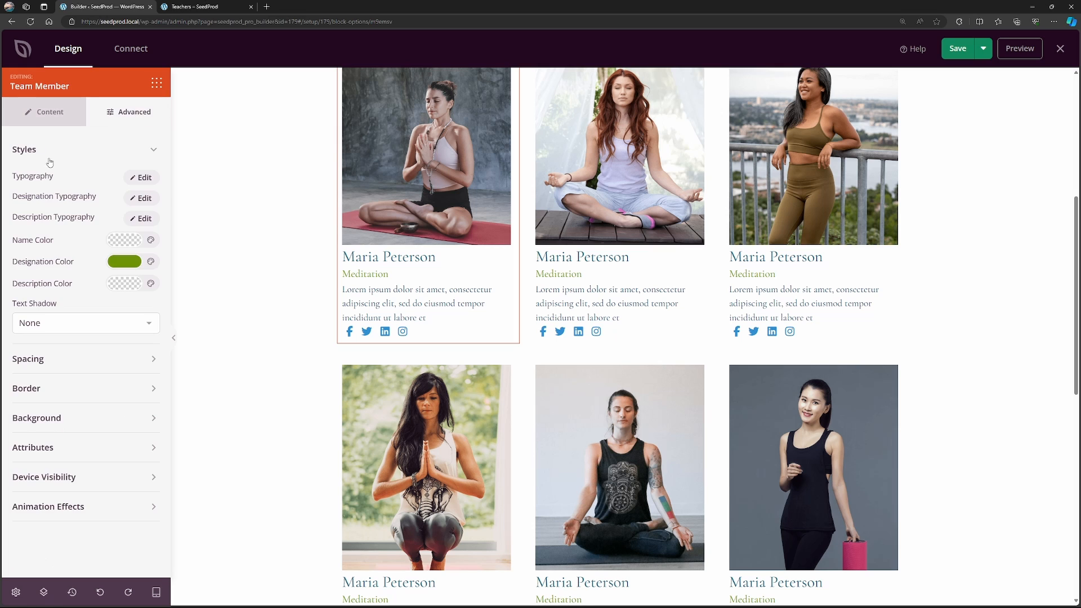
click(125, 263)
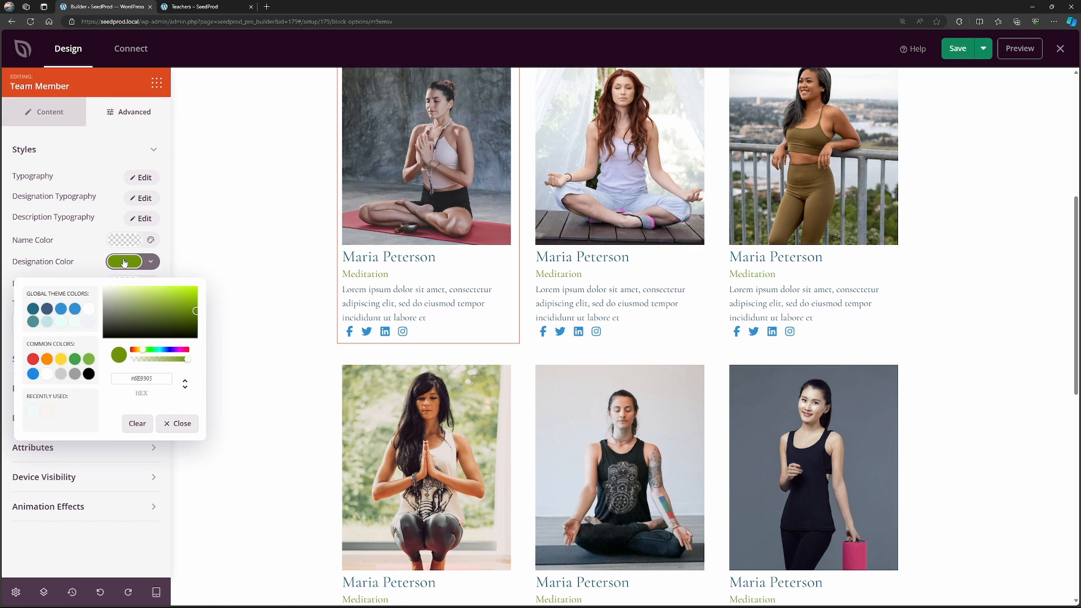
click(62, 311)
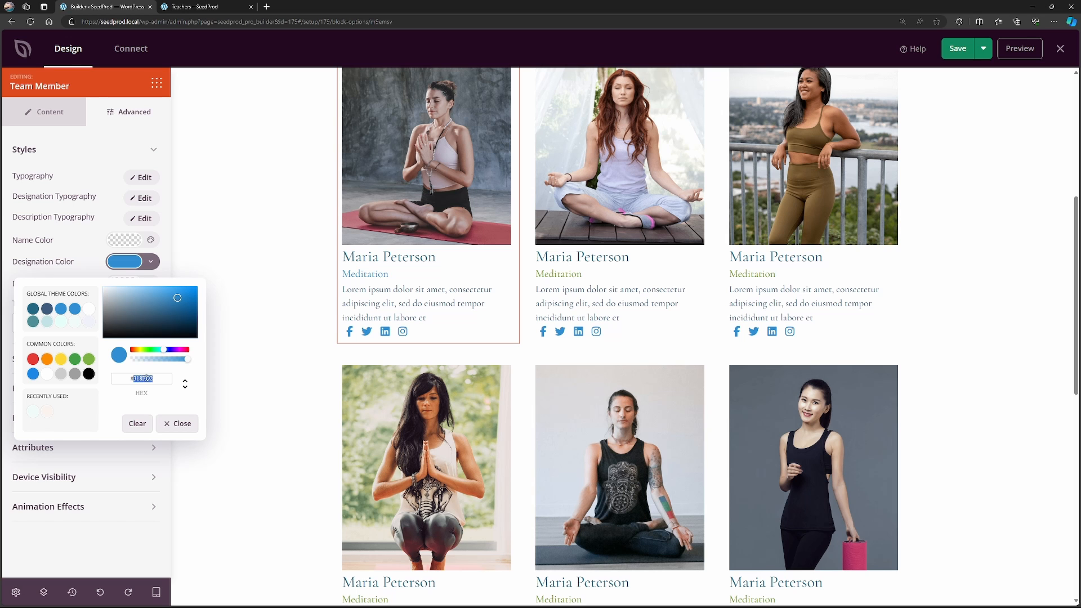
click(592, 280)
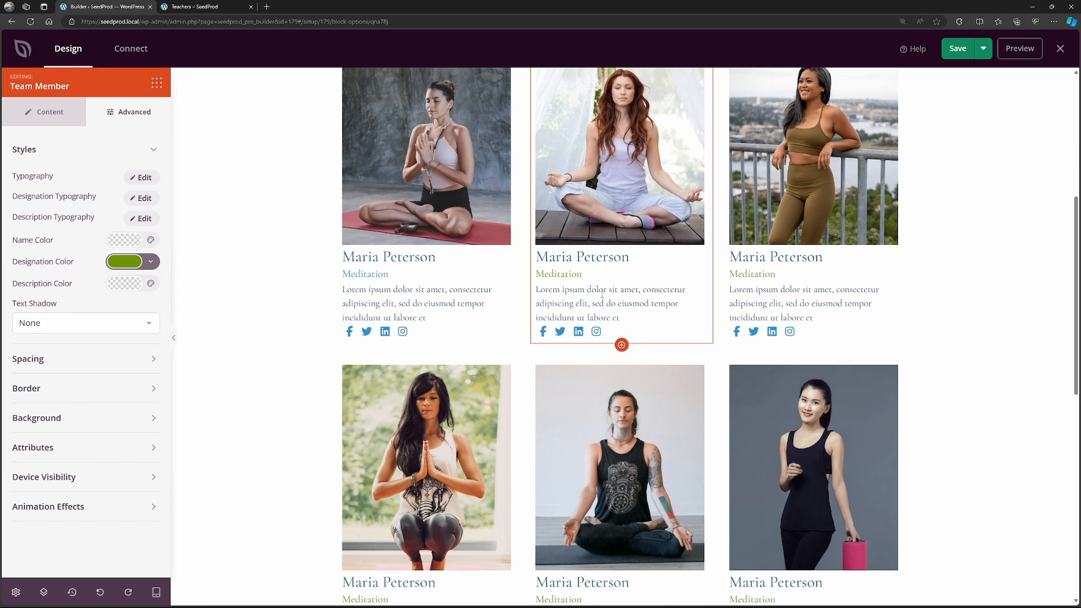
Set the first team member's social icons to a width of 25 and an icon padding of 10.
scroll(602, 293, up, 2)
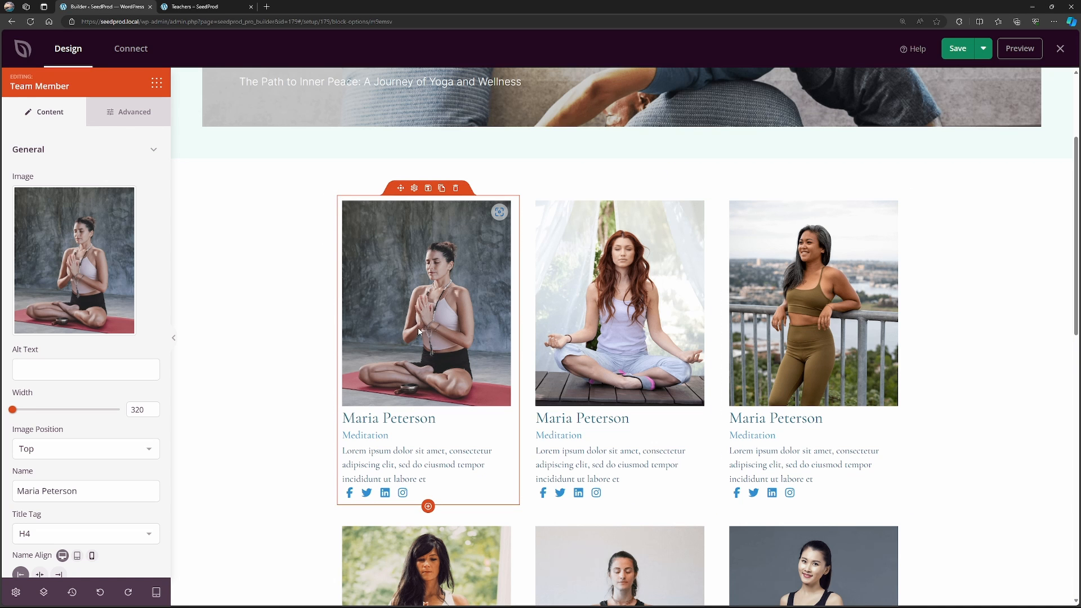
scroll(415, 317, down, 1)
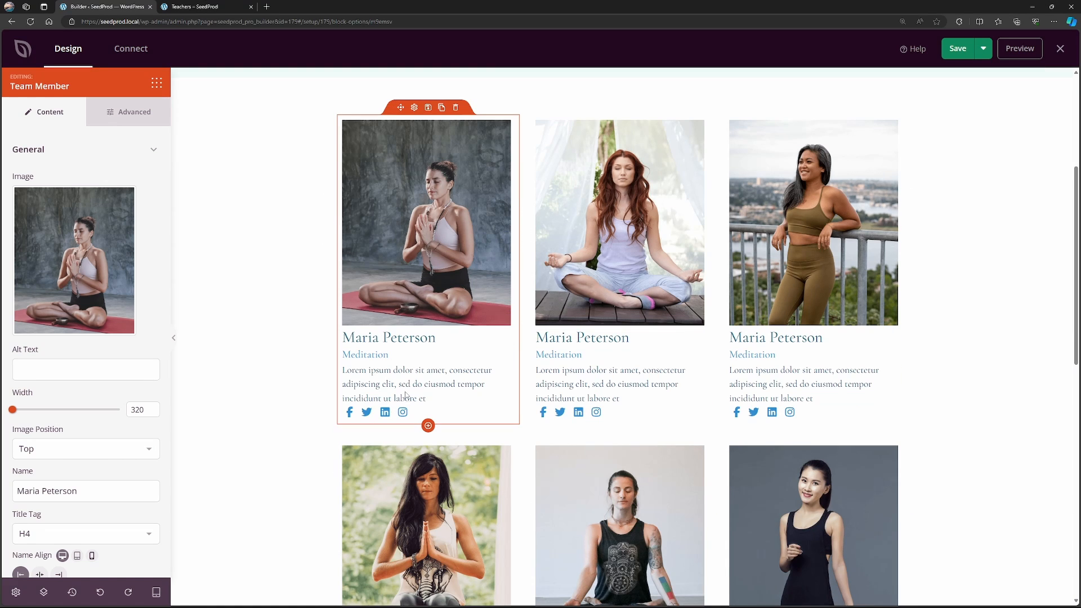
mouse_move(26, 259)
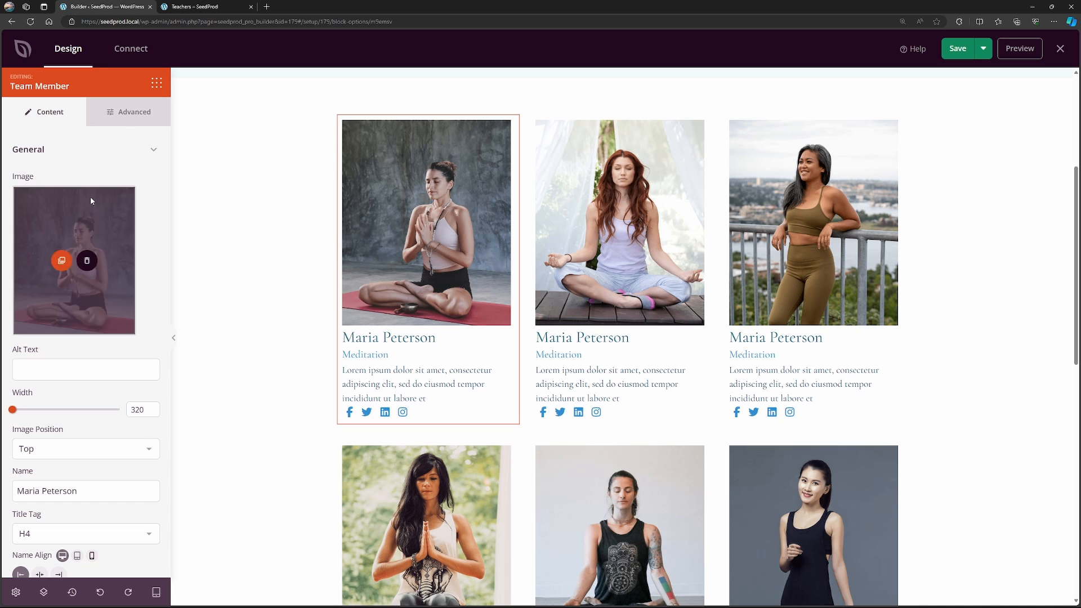
scroll(119, 303, down, 6)
click(88, 549)
scroll(93, 507, down, 5)
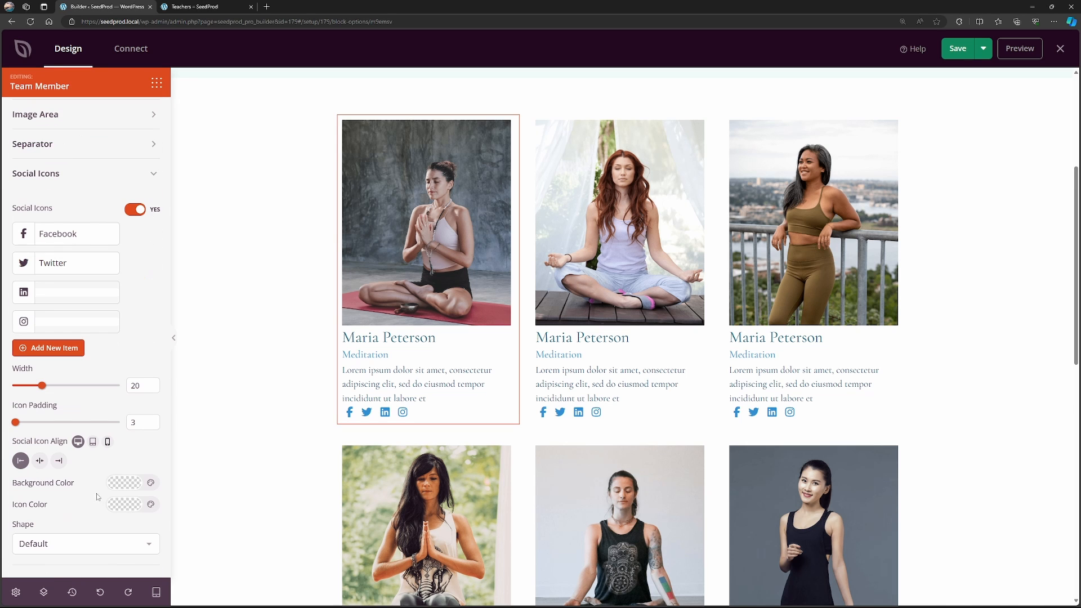
drag(42, 386, 49, 386)
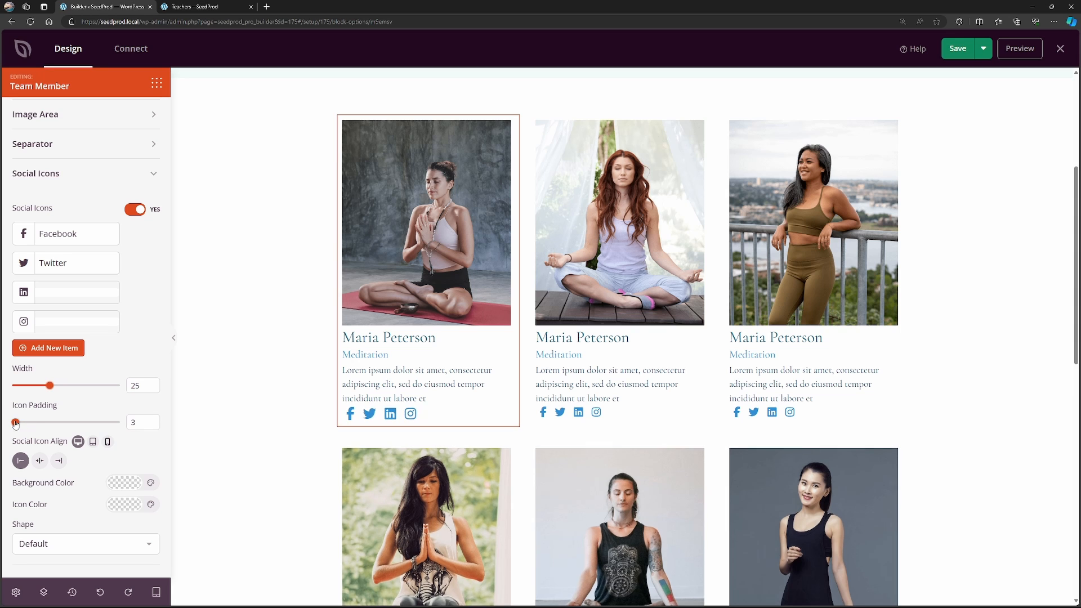
mouse_move(16, 422)
mouse_down()
mouse_move(50, 424)
mouse_move(26, 422)
mouse_up()
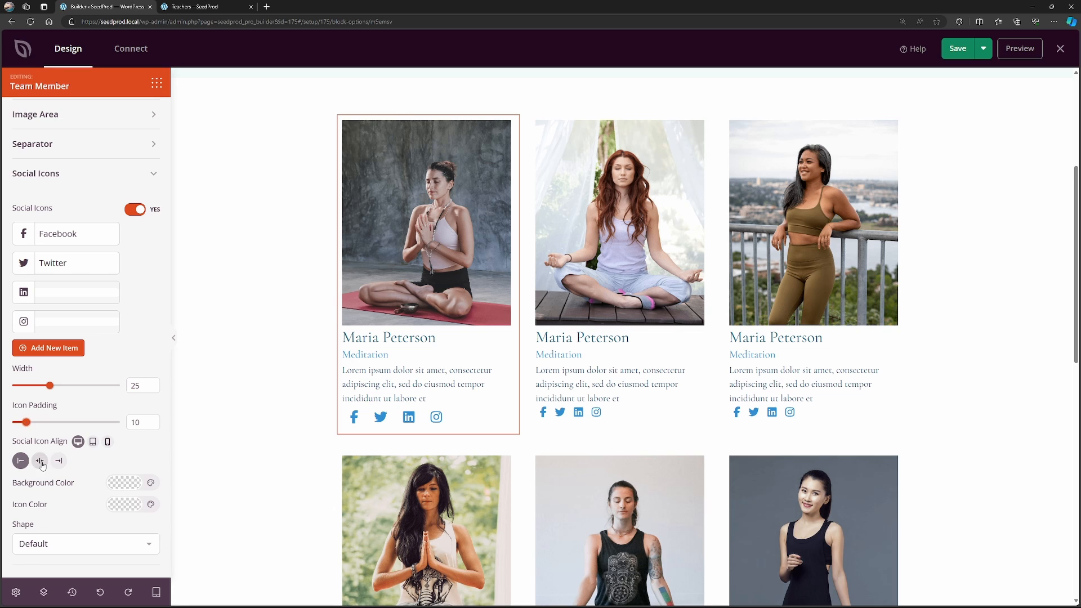
Try center and right alignment for the first team member's social icons and return them to left alignment.
click(40, 461)
click(60, 462)
click(20, 462)
Try #EFFAF8, #C3E2E4 and white as the background color of the social icons, and clear the background color.
click(116, 484)
click(76, 351)
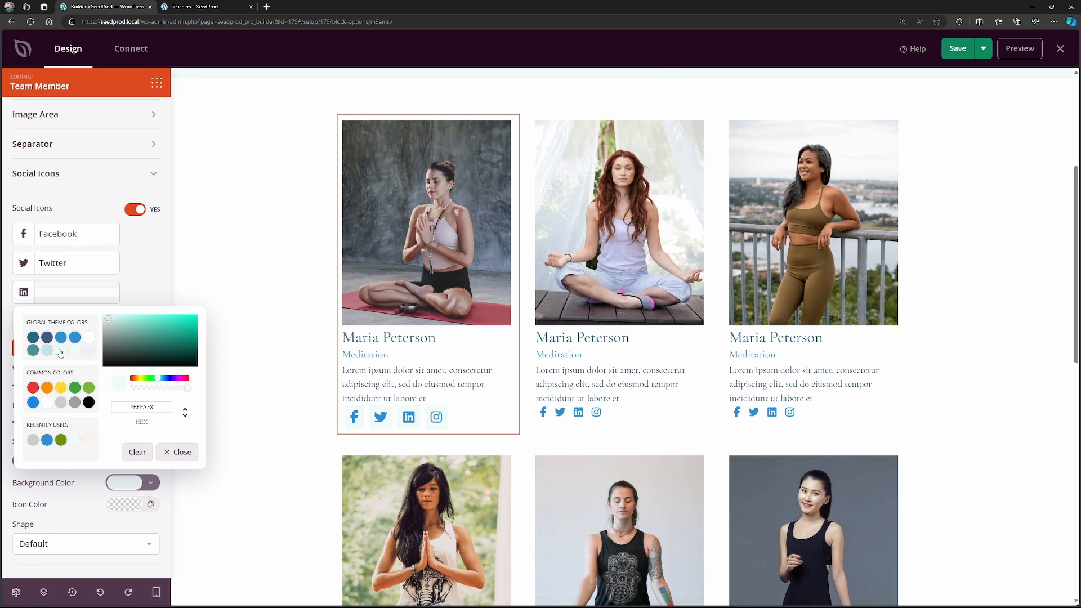
click(47, 351)
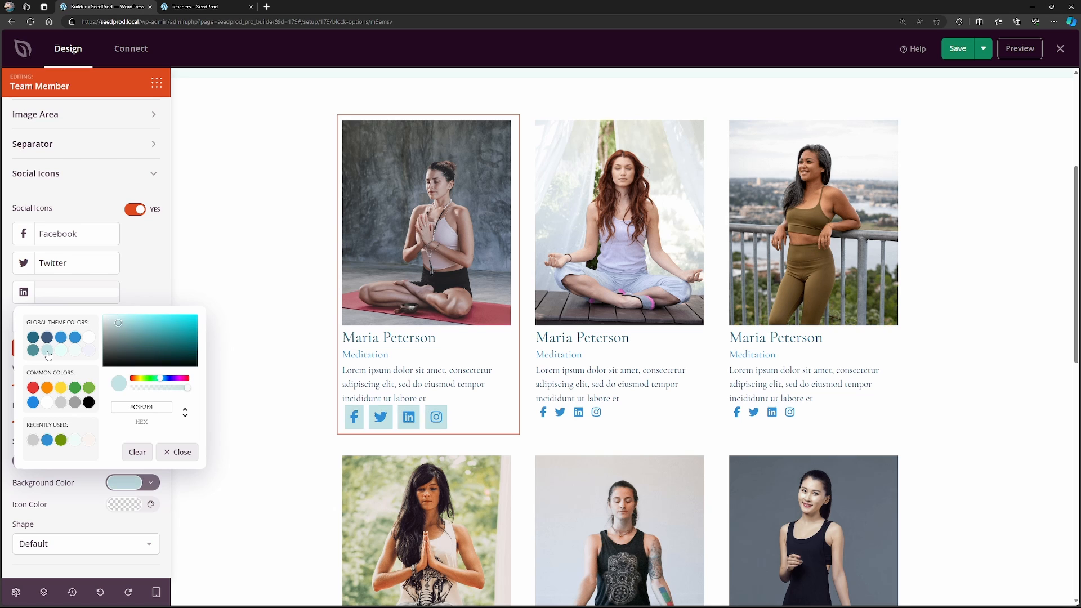
click(89, 338)
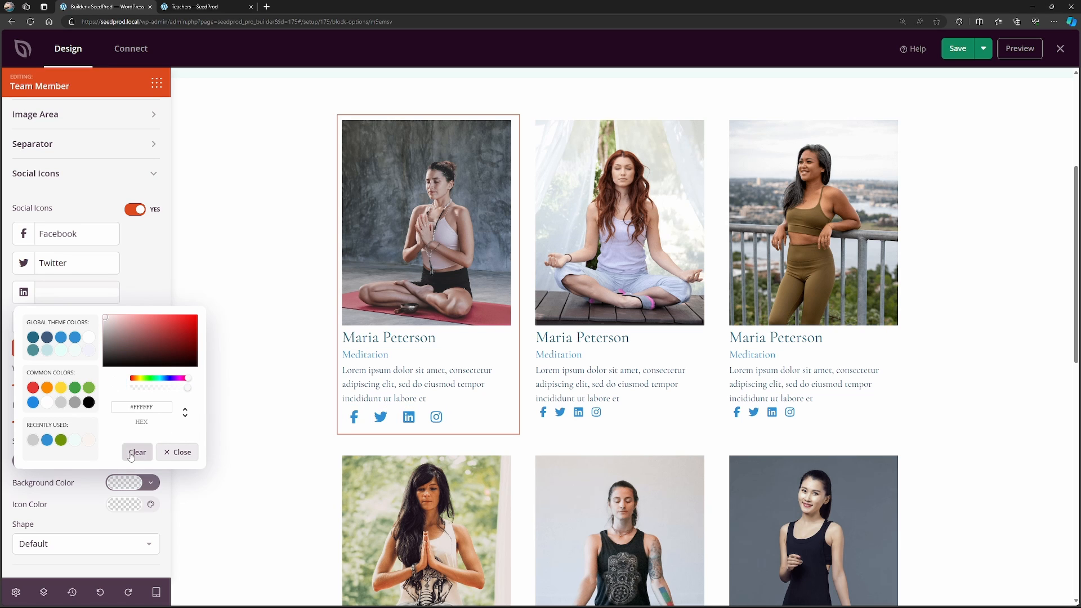
Set the icon color of the first team member's social icons to the dark teal global theme color.
click(57, 505)
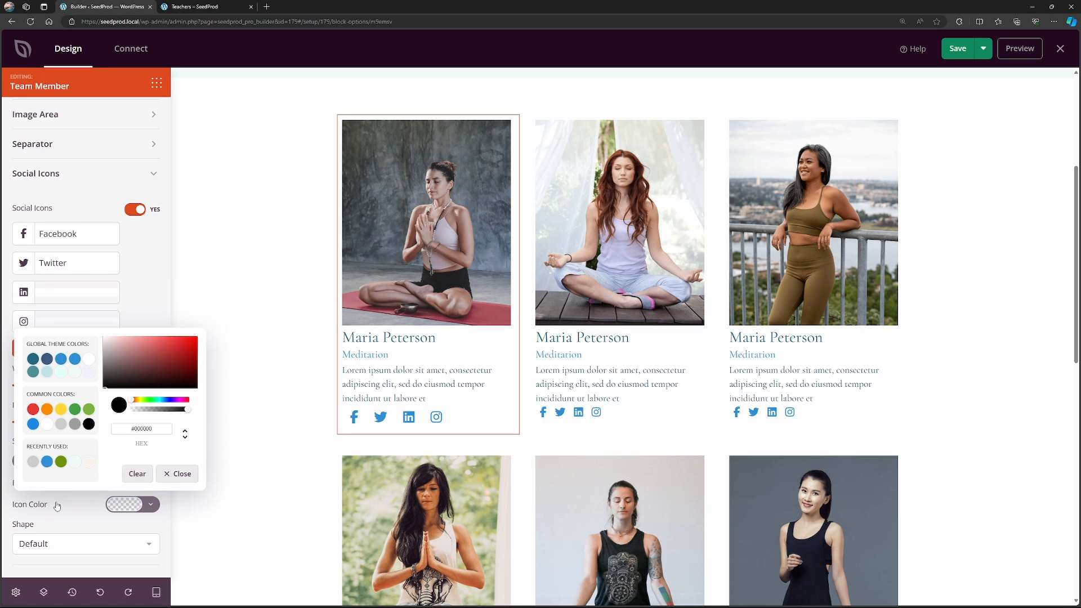
click(32, 425)
click(34, 360)
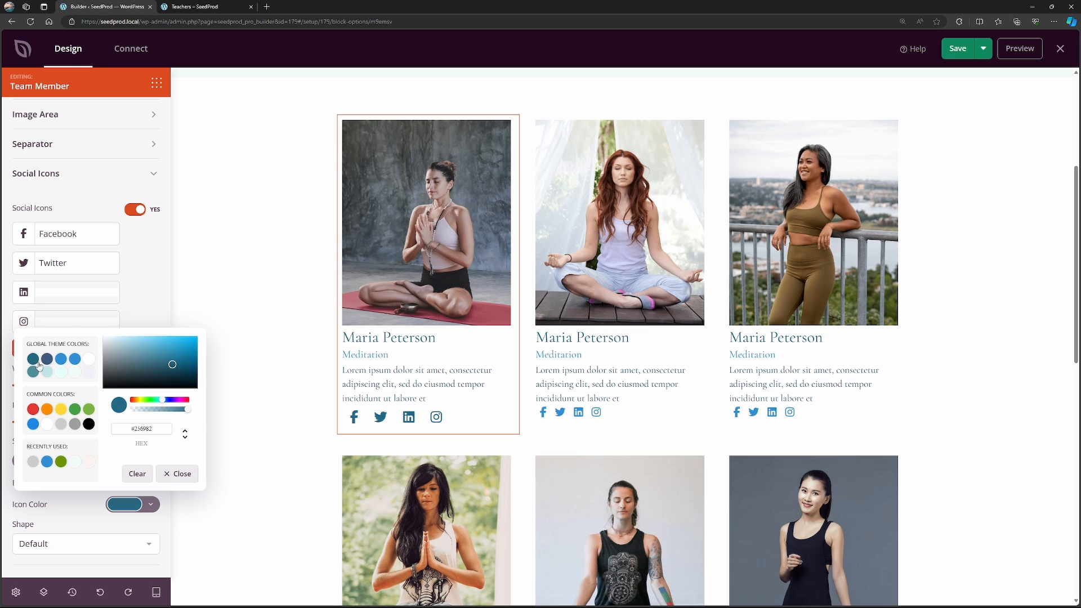
click(109, 544)
click(87, 517)
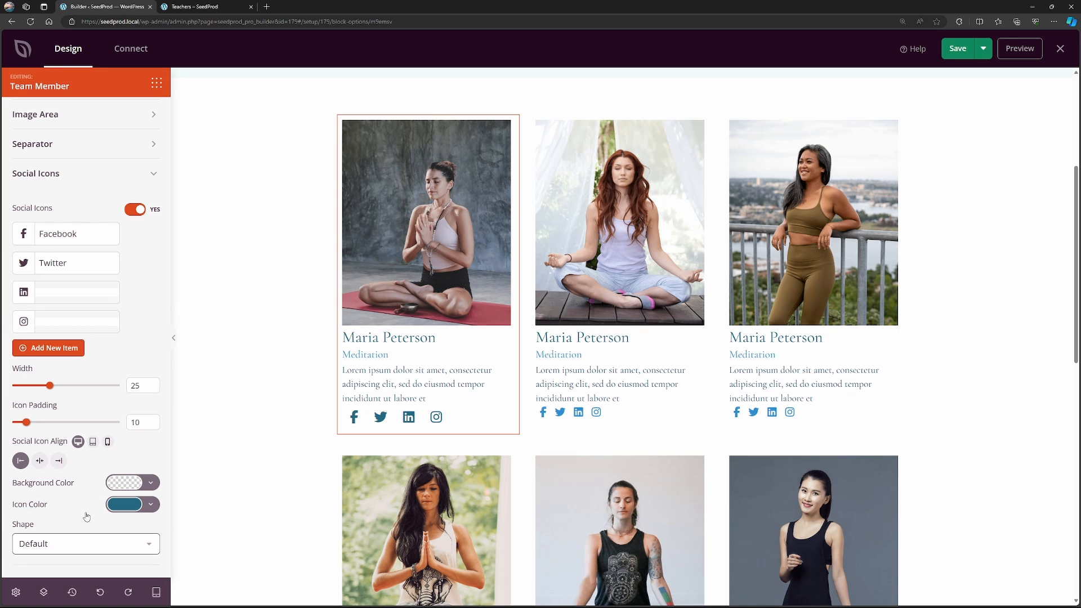
Try the Rounded and Circle shapes for the social icons and return the shape to Default.
click(64, 553)
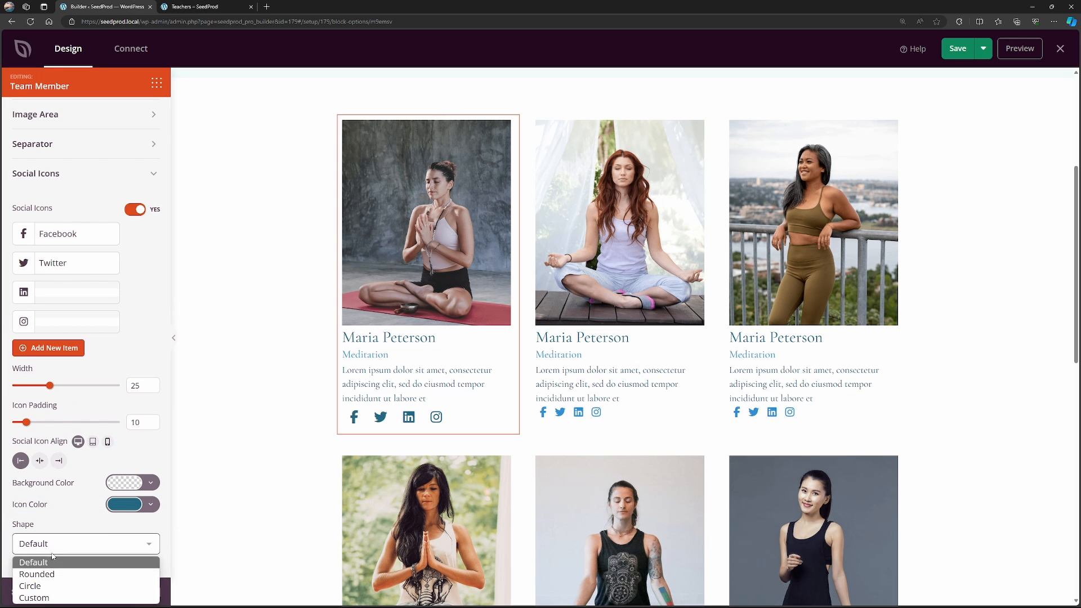
click(43, 580)
click(57, 540)
click(34, 586)
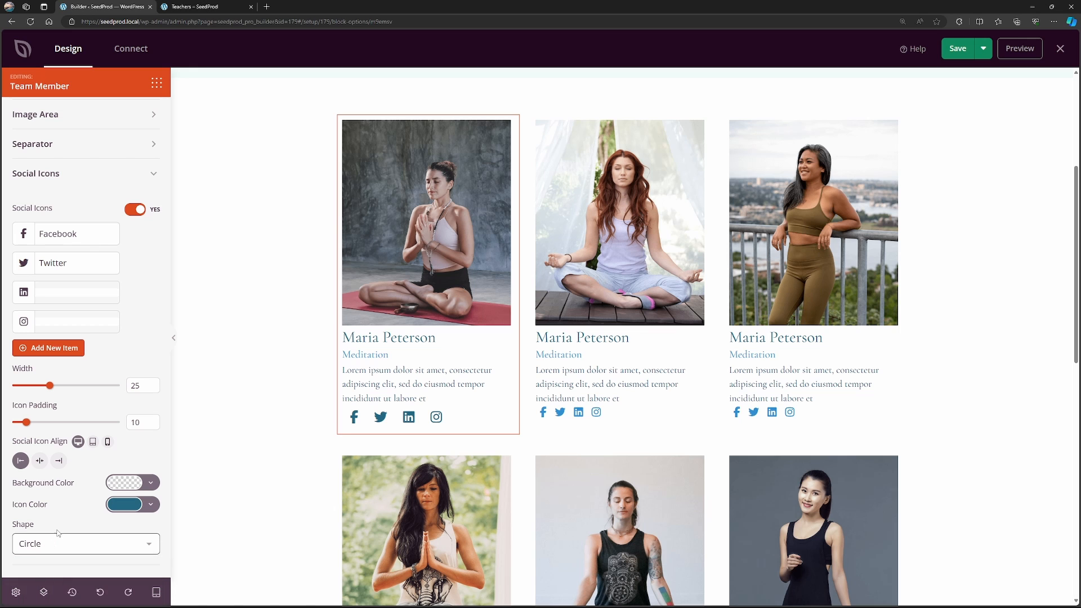
click(58, 542)
click(34, 561)
Review the edited Teachers page from the profiles up to the hero, save it and exit the builder.
scroll(428, 349, down, 1)
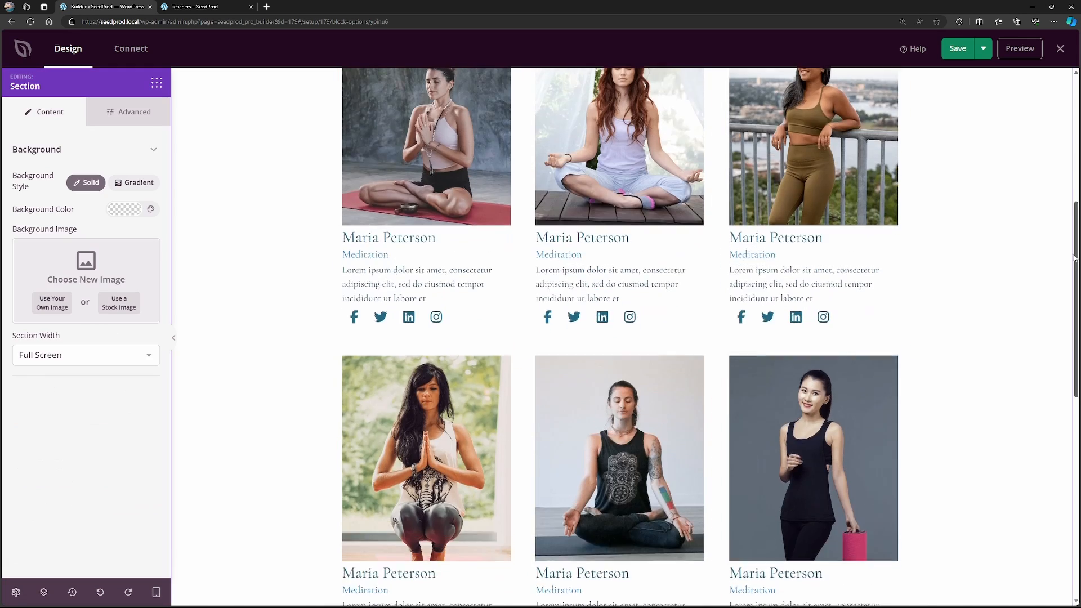
drag(1076, 263, 1068, 130)
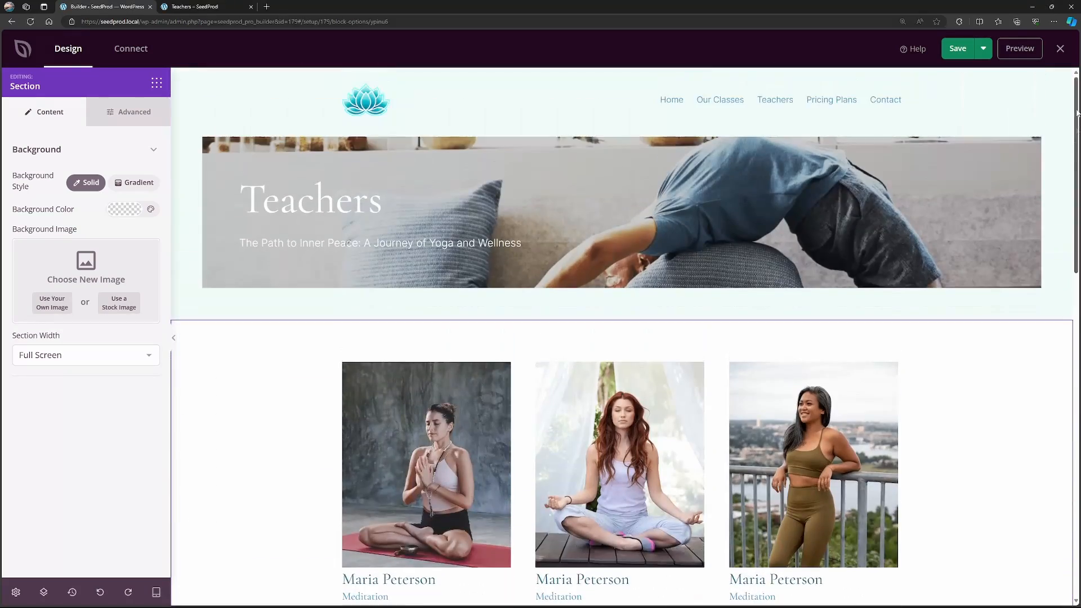
click(958, 49)
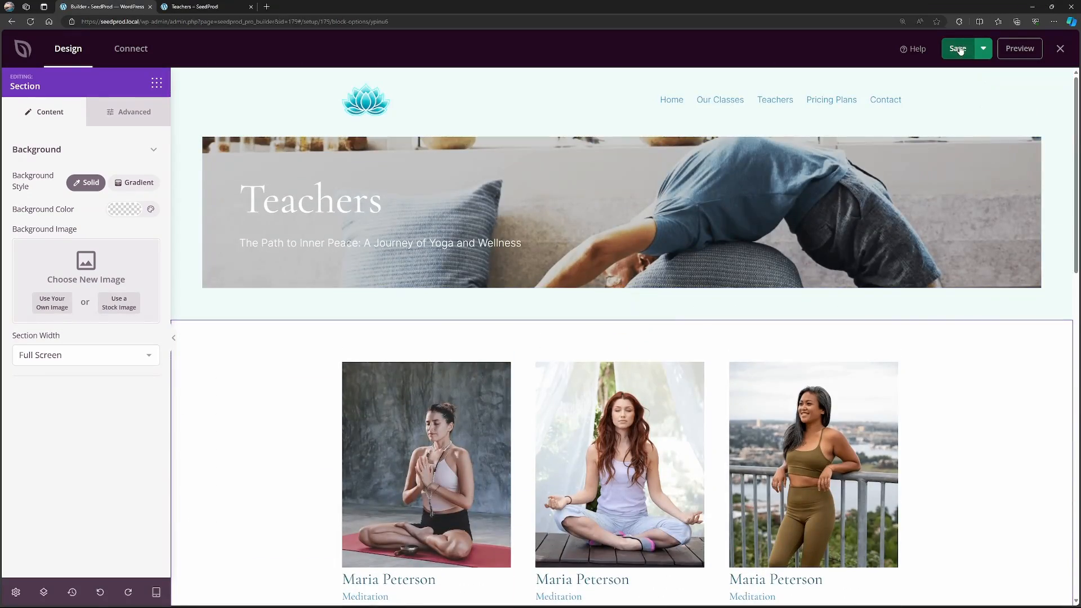
click(1061, 50)
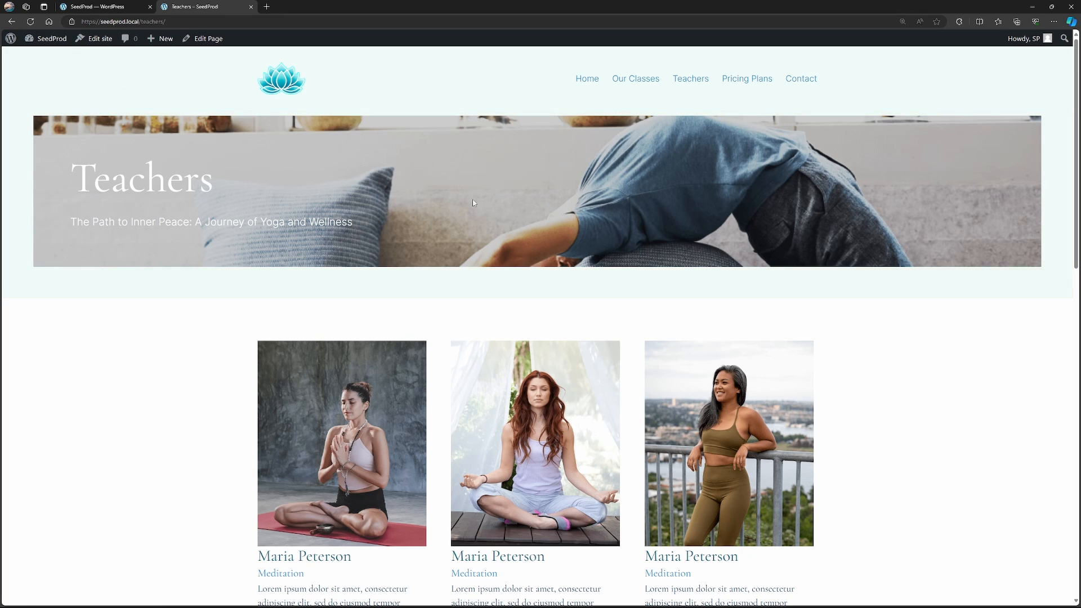
Look over the updated live Teachers page, and examine the hero, pricing tables and lower sections of the live Pricing Plans page.
scroll(640, 238, down, 6)
scroll(606, 309, up, 6)
click(741, 84)
scroll(1072, 219, down, 3)
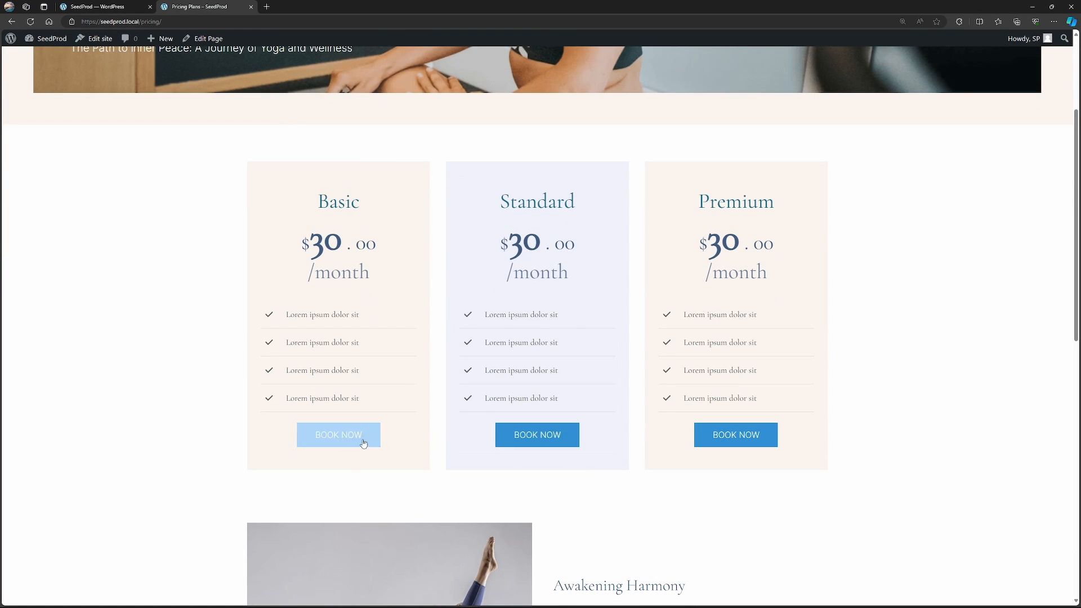
scroll(888, 462, up, 3)
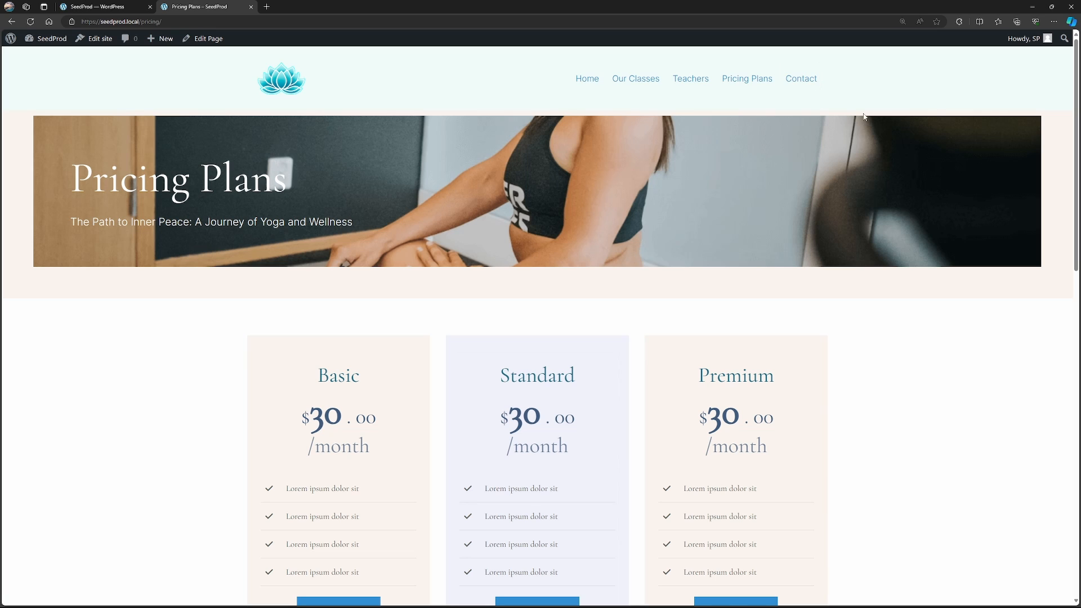
scroll(1070, 167, down, 3)
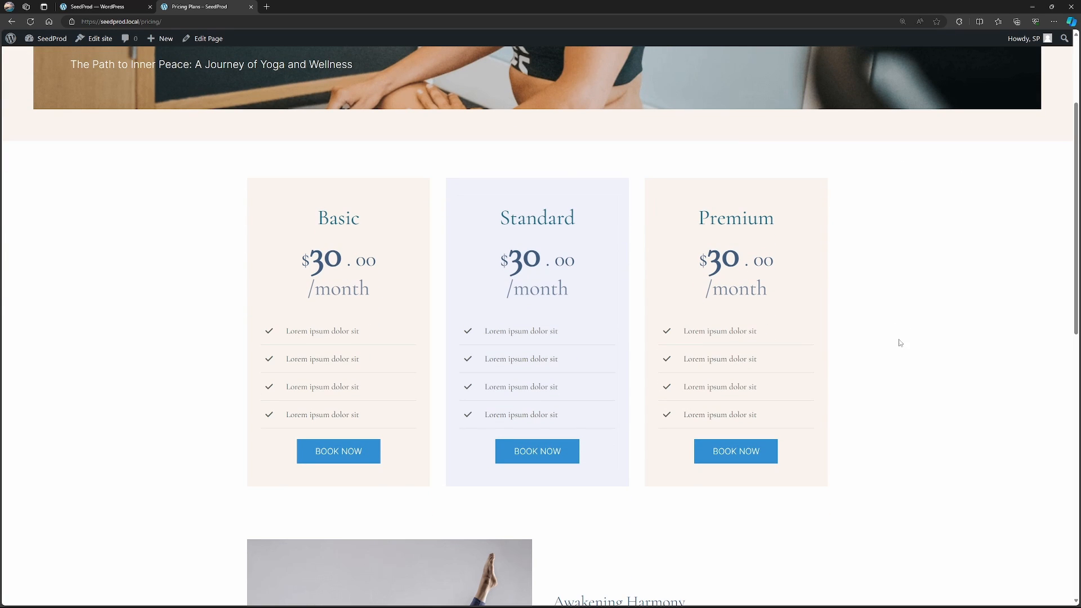
drag(1077, 206, 1078, 354)
scroll(1078, 353, up, 10)
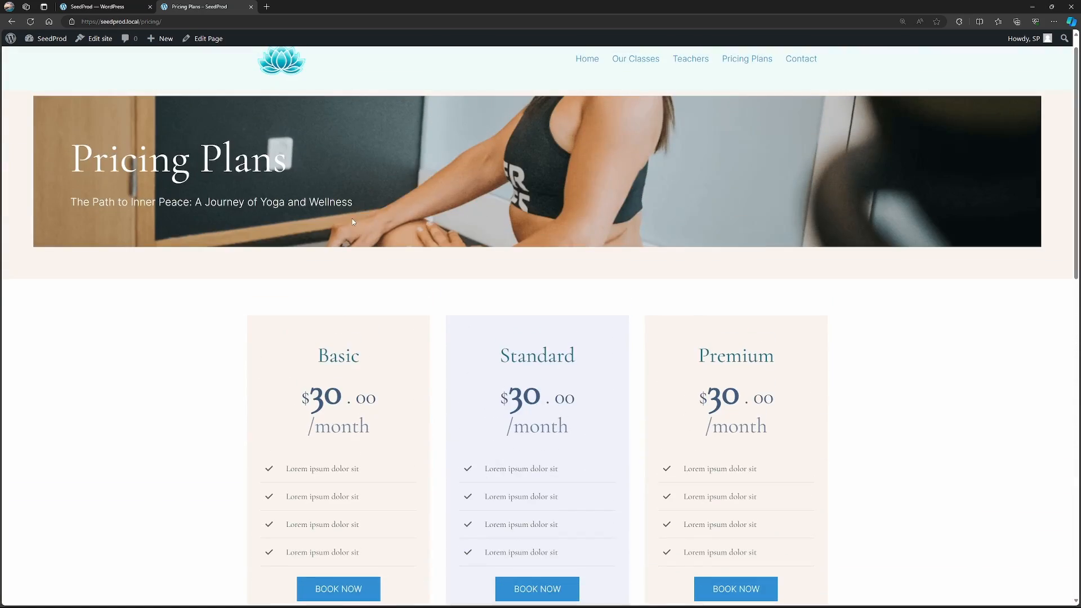
Open the Pricing Plans page for editing with SeedProd from the WordPress list of all pages.
click(110, 7)
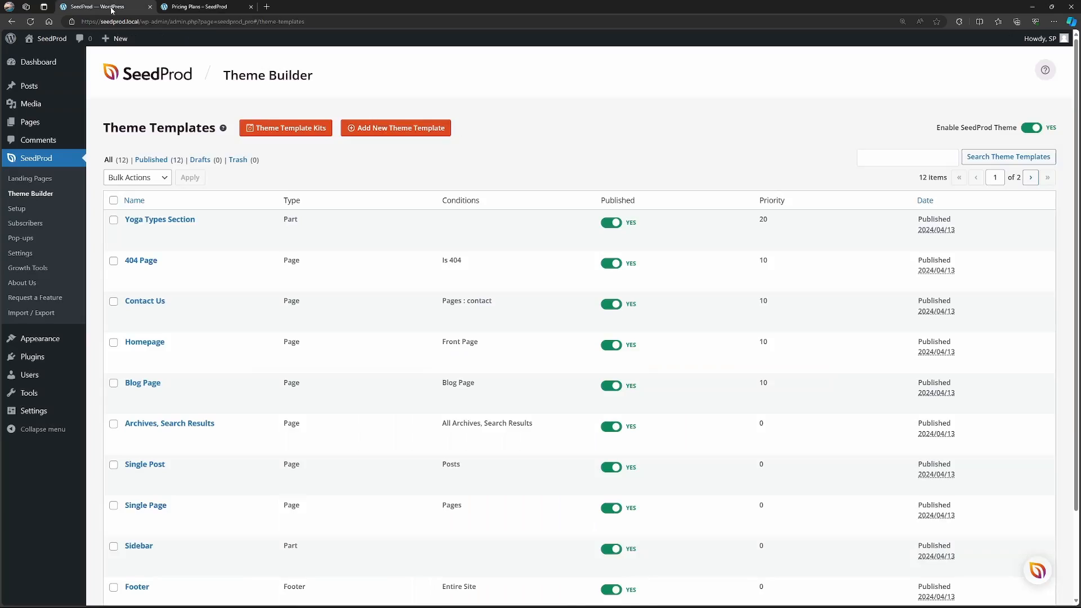
scroll(284, 252, down, 2)
mouse_move(34, 122)
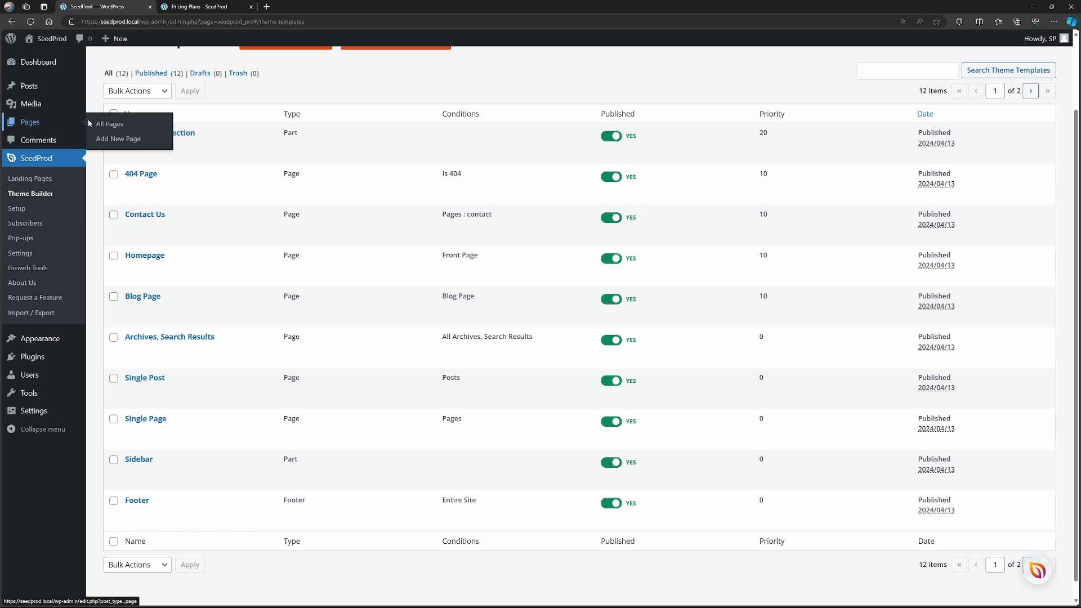
click(119, 128)
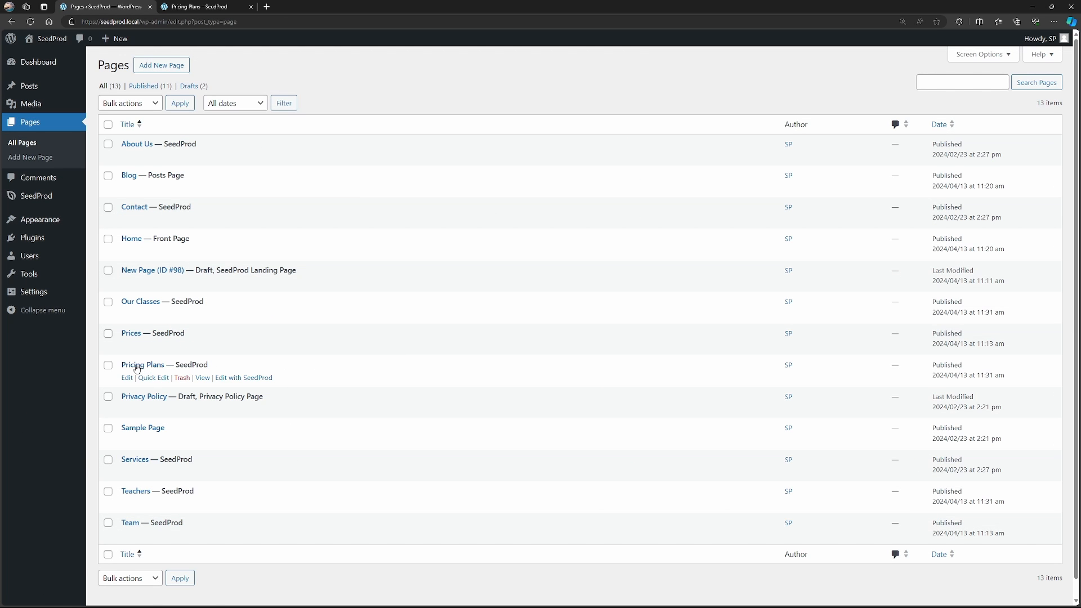
click(253, 378)
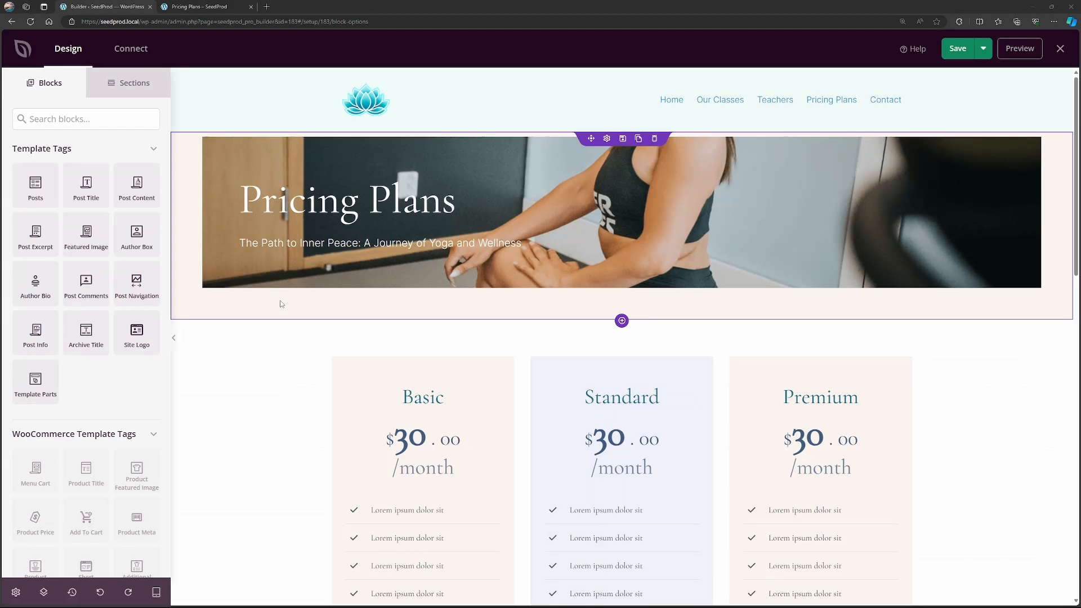
Set the background color of the Pricing Plans hero section to the light mint global theme color.
click(282, 304)
click(127, 209)
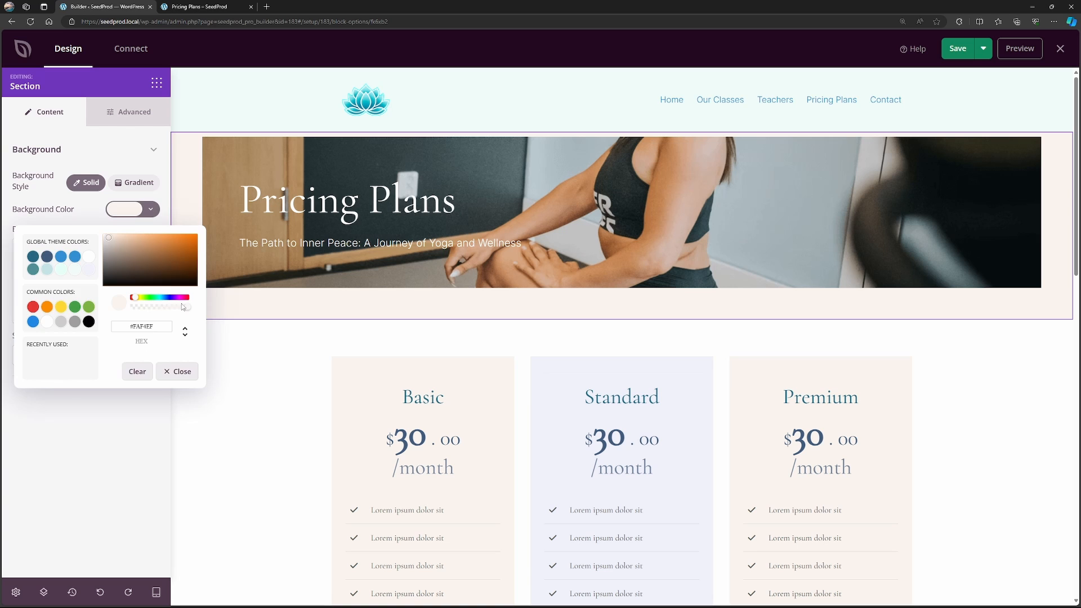
click(177, 371)
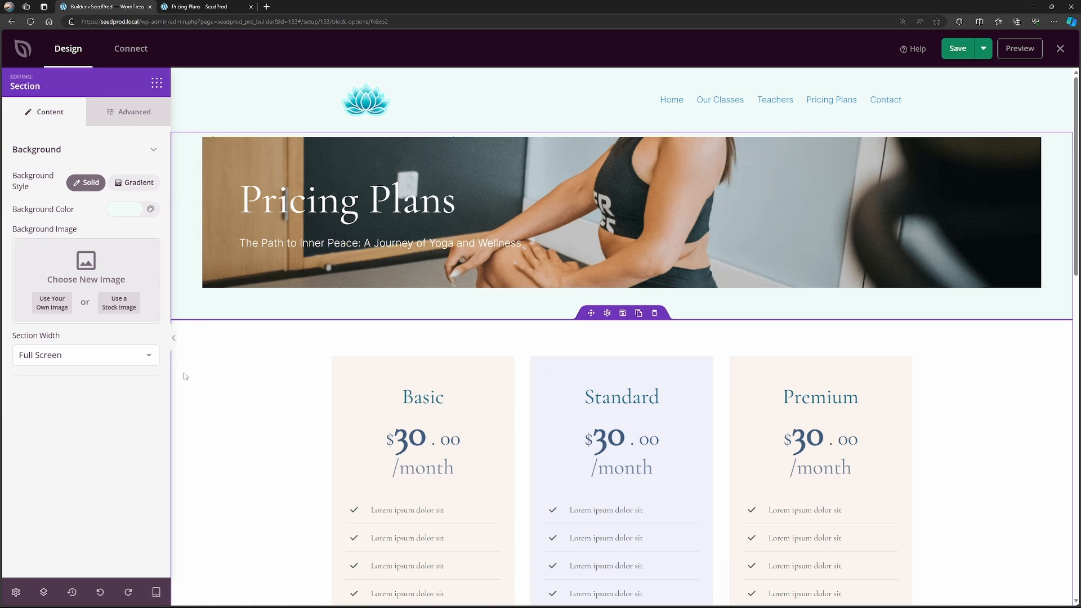
Replace the background image of the Pricing Plans hero column with a stock photo of a pink lotus flower.
click(689, 155)
click(1033, 153)
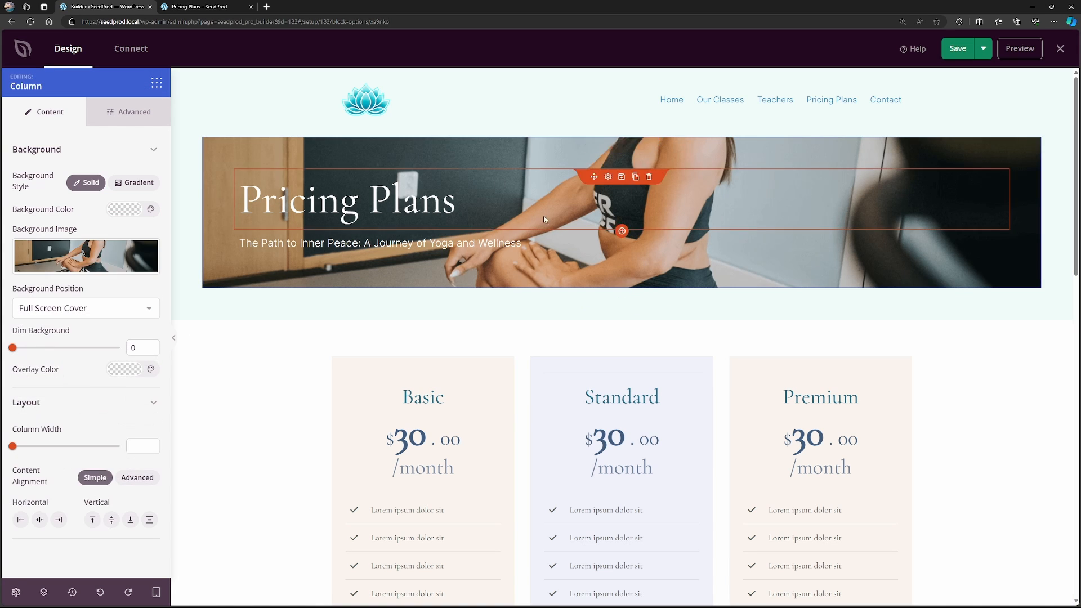
click(98, 258)
click(121, 306)
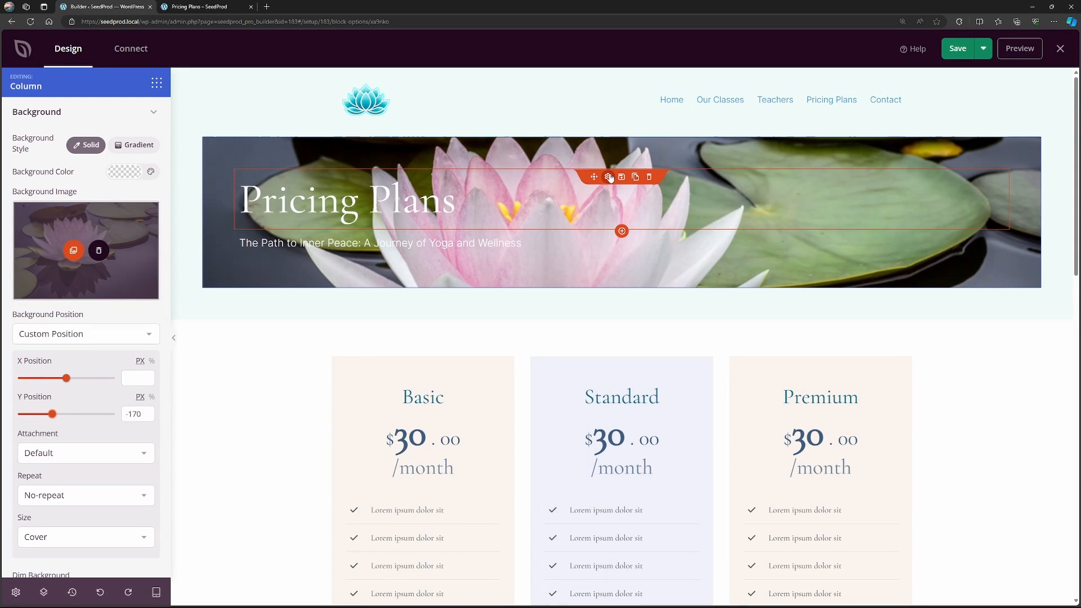
Review the text settings of the hero headline and the tagline beneath it.
click(486, 199)
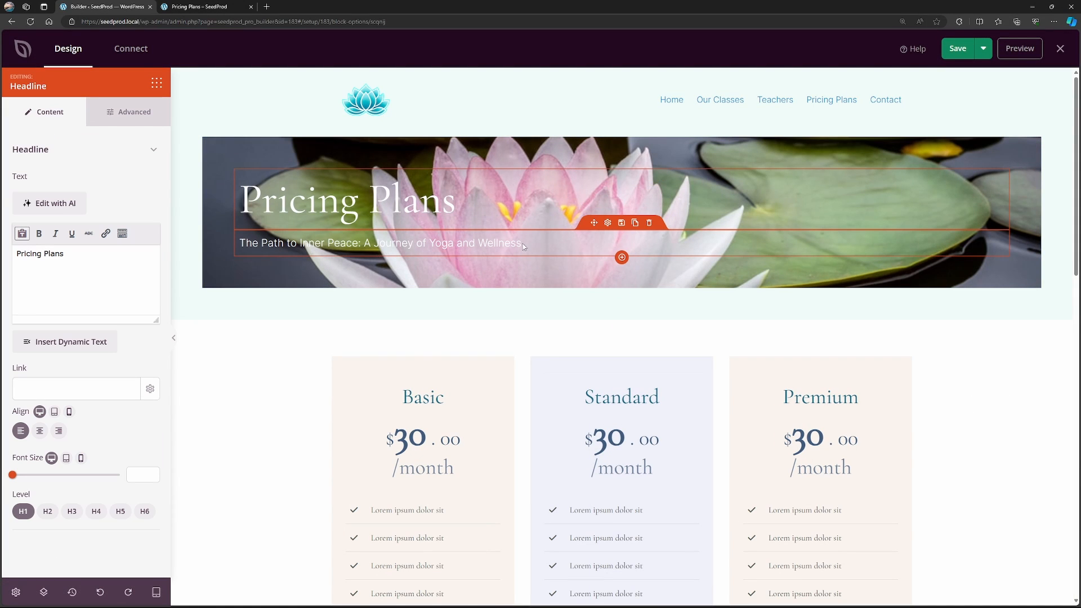
click(608, 225)
scroll(491, 332, down, 4)
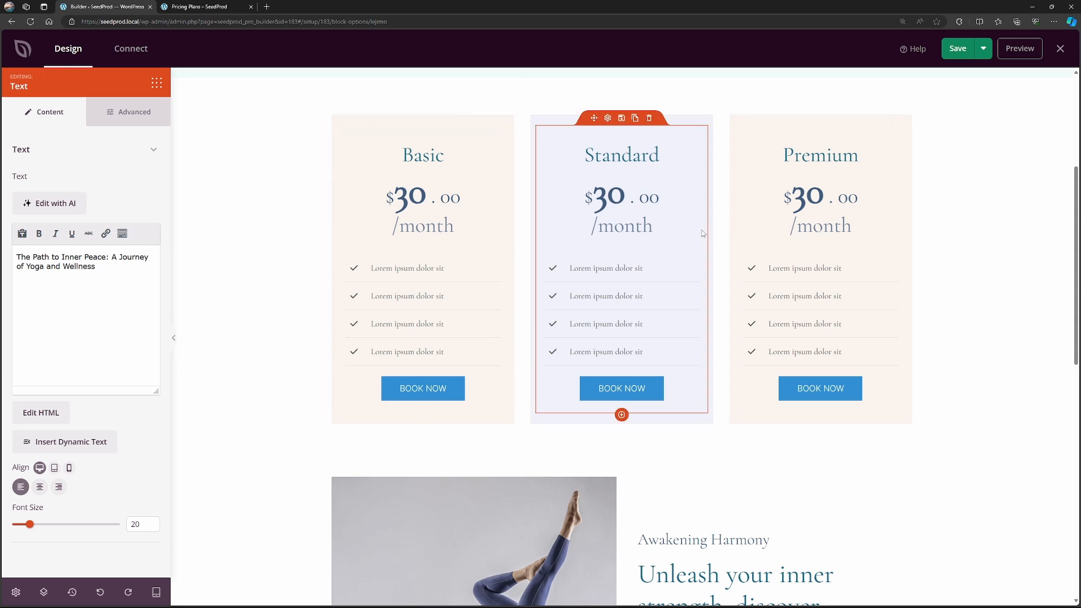
scroll(504, 270, up, 1)
Set the price of the Basic pricing table to 15.
click(409, 198)
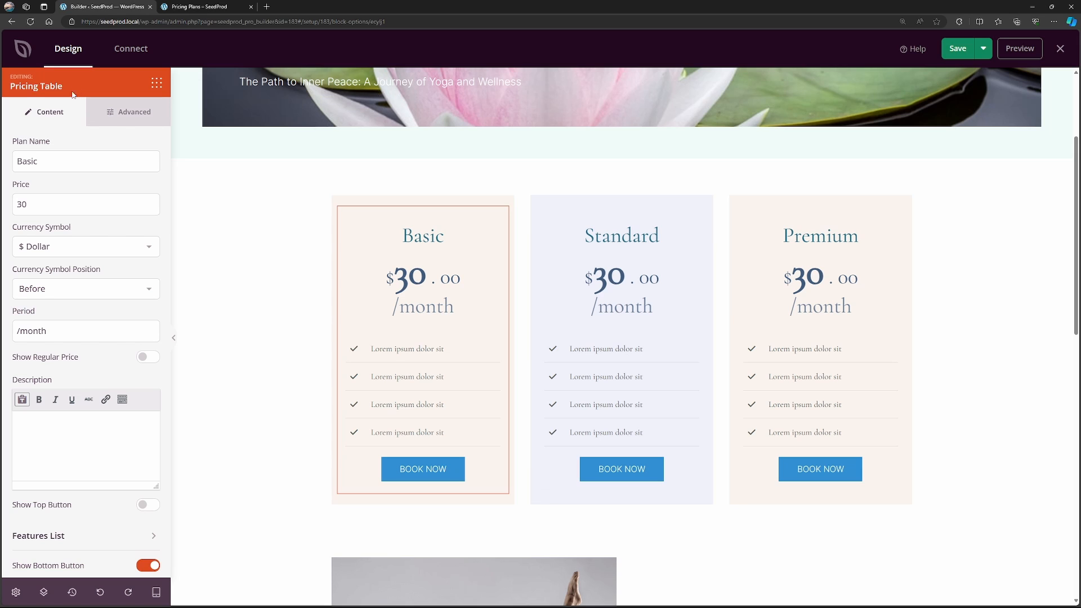
double_click(74, 152)
drag(58, 200, 11, 206)
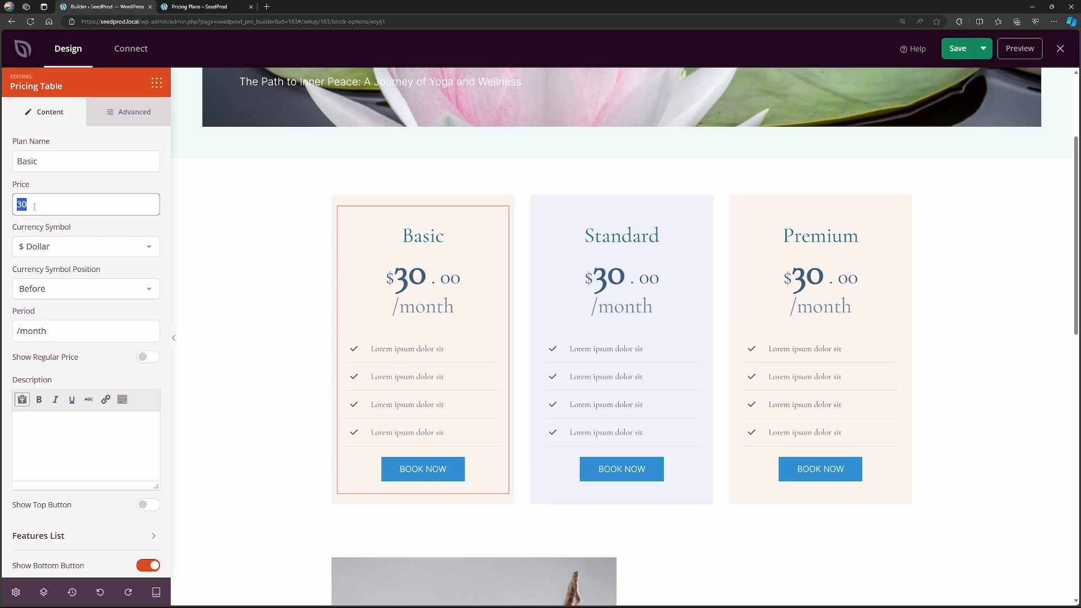
text(15)
Try the After currency symbol position on the Basic pricing table and return it to Before, keeping Dollar and /month.
click(98, 252)
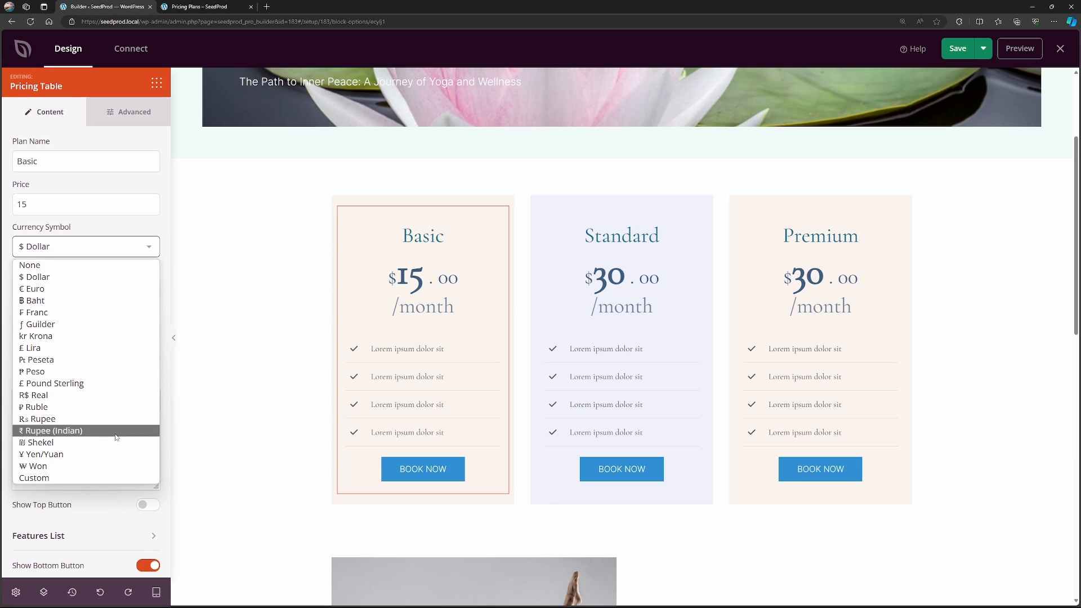
click(84, 232)
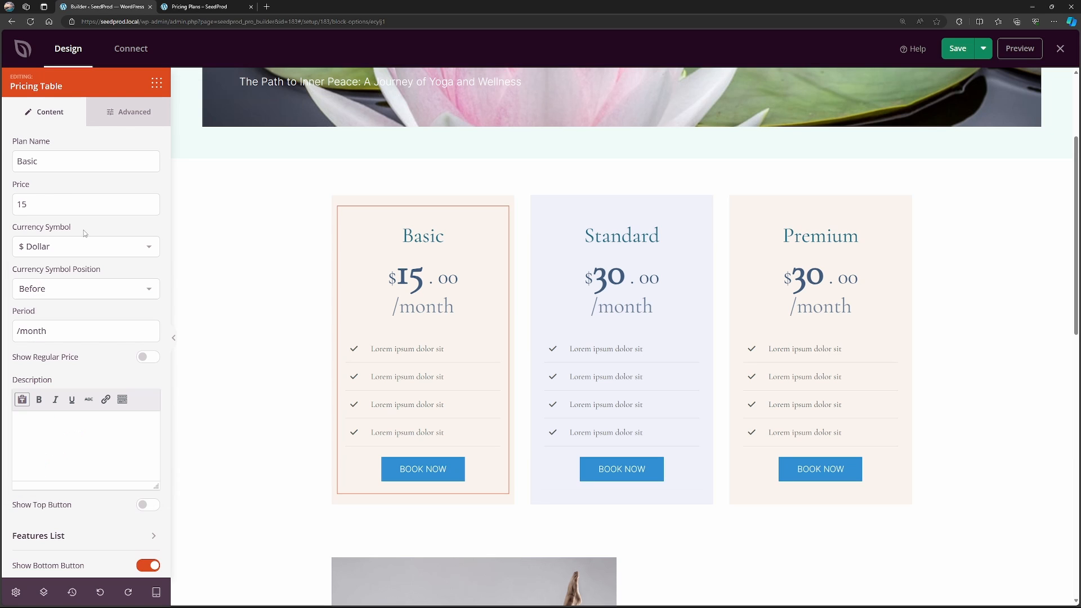
click(100, 290)
click(80, 319)
click(79, 295)
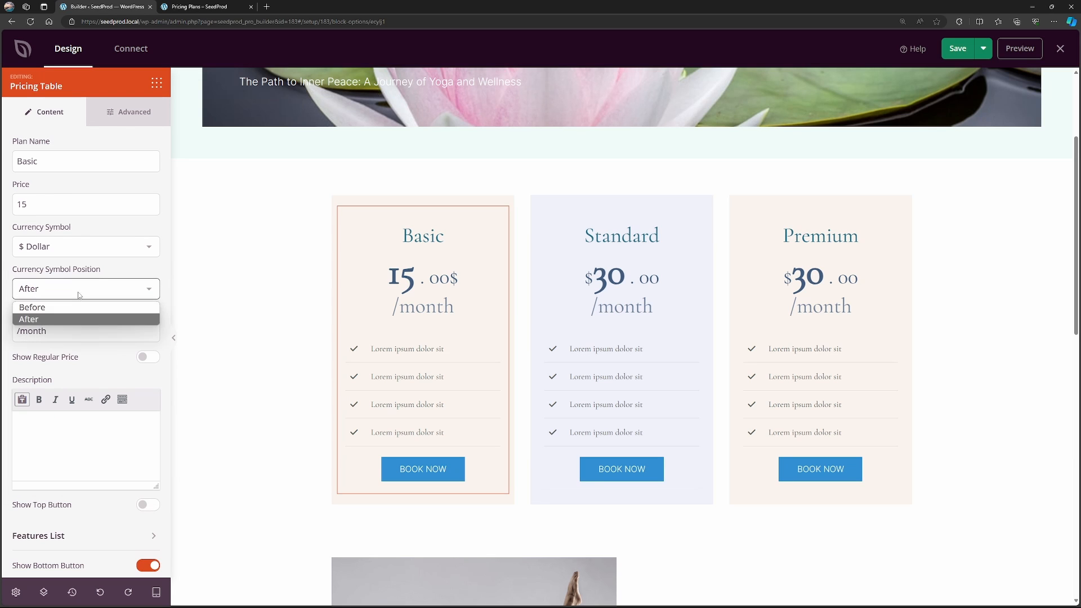
click(34, 307)
drag(50, 331, 16, 332)
click(78, 331)
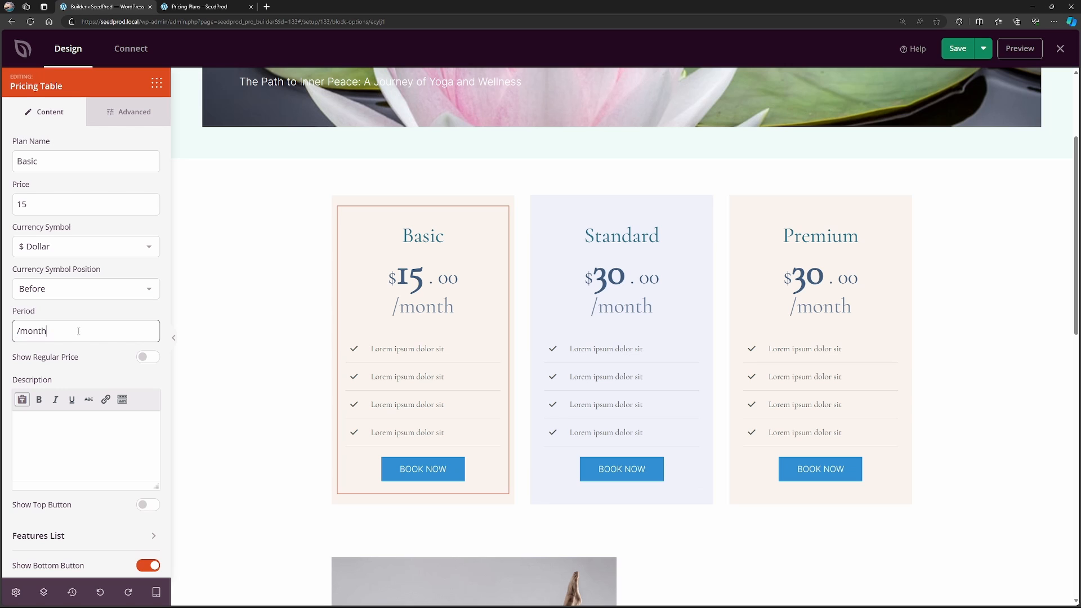
Try showing the regular price on the Basic pricing table and switch it off again.
scroll(113, 346, down, 1)
click(147, 281)
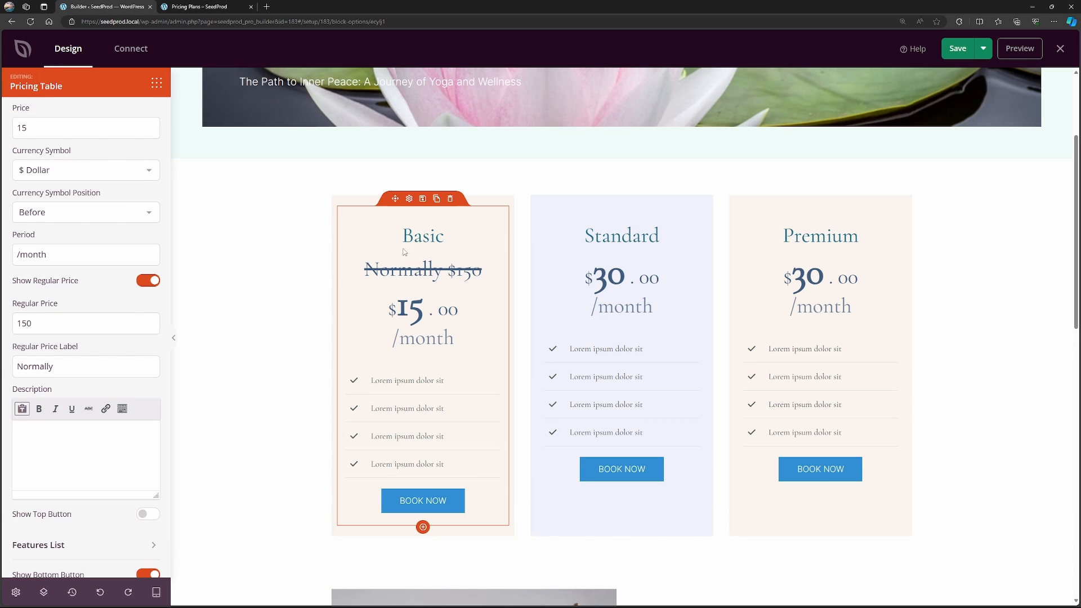
click(146, 281)
Try a placeholder description and the top button on the Basic pricing table, removing both again.
scroll(101, 297, down, 1)
text(srgrgsargsaeg)
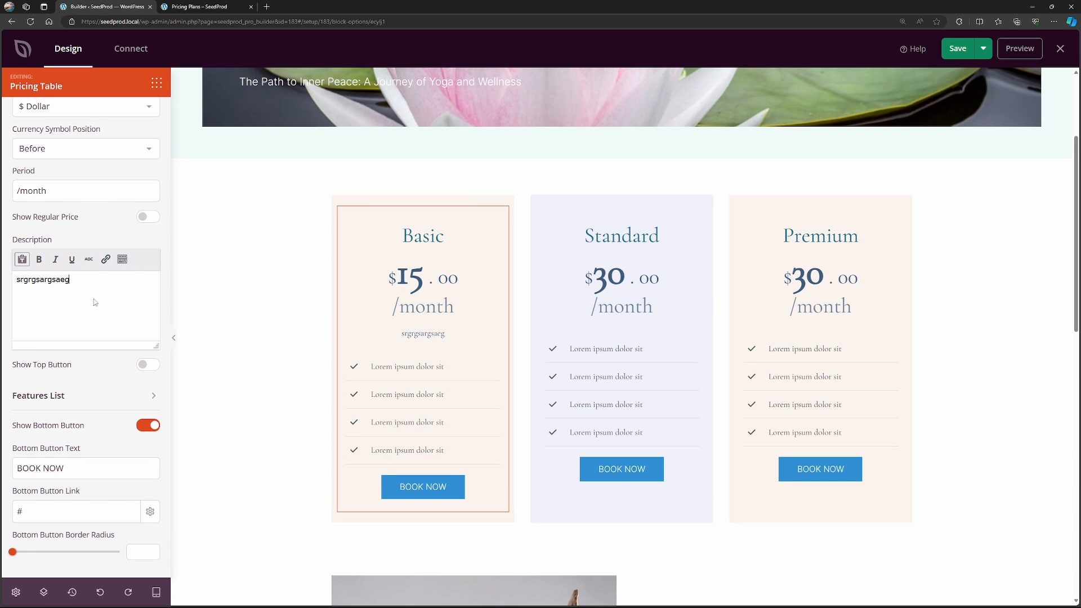
drag(70, 280, 15, 275)
key(BackSpace)
click(148, 364)
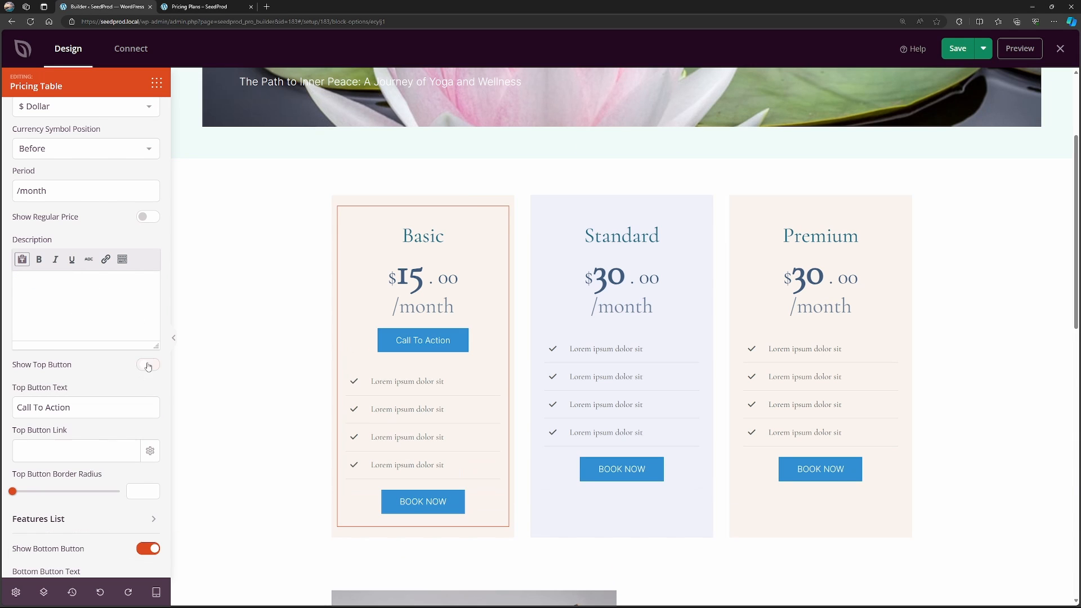
click(148, 365)
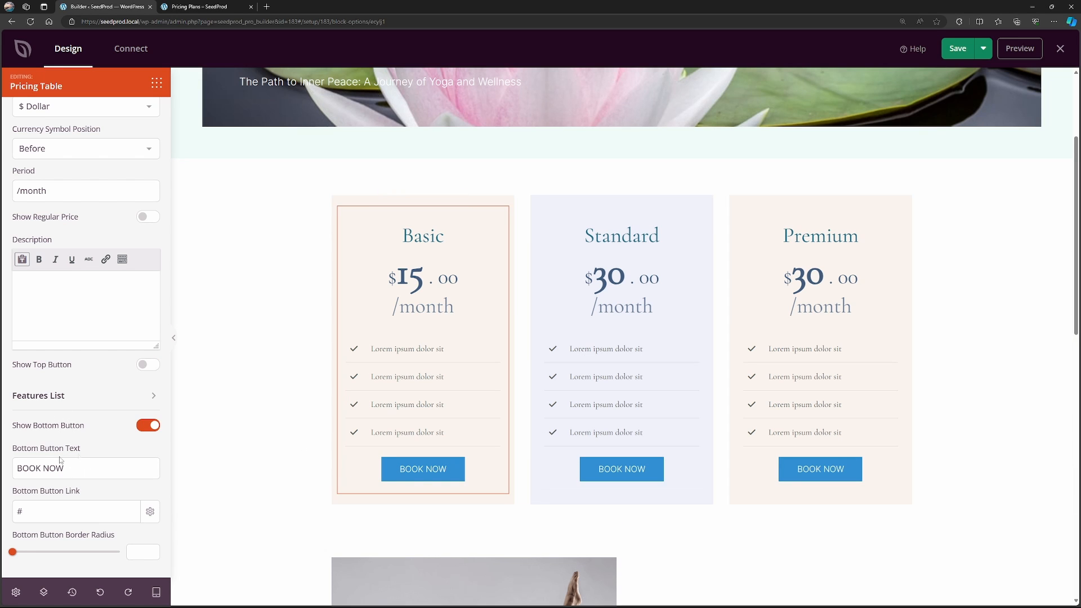
Link the Basic pricing table's bottom button to /contact.
click(63, 511)
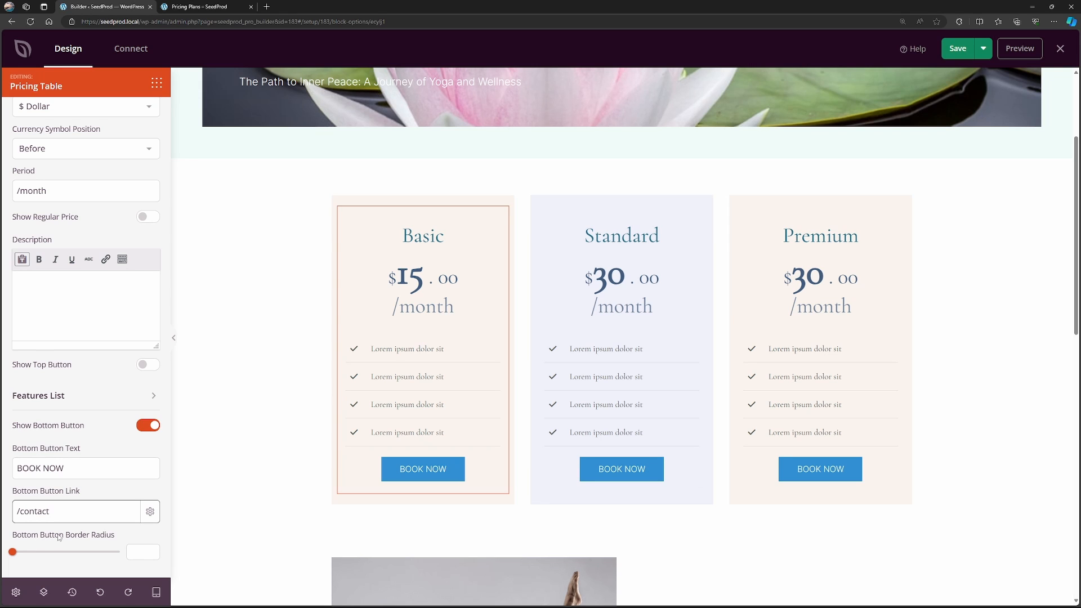
mouse_move(12, 552)
mouse_down()
mouse_move(102, 552)
mouse_move(12, 552)
mouse_up()
scroll(116, 217, up, 3)
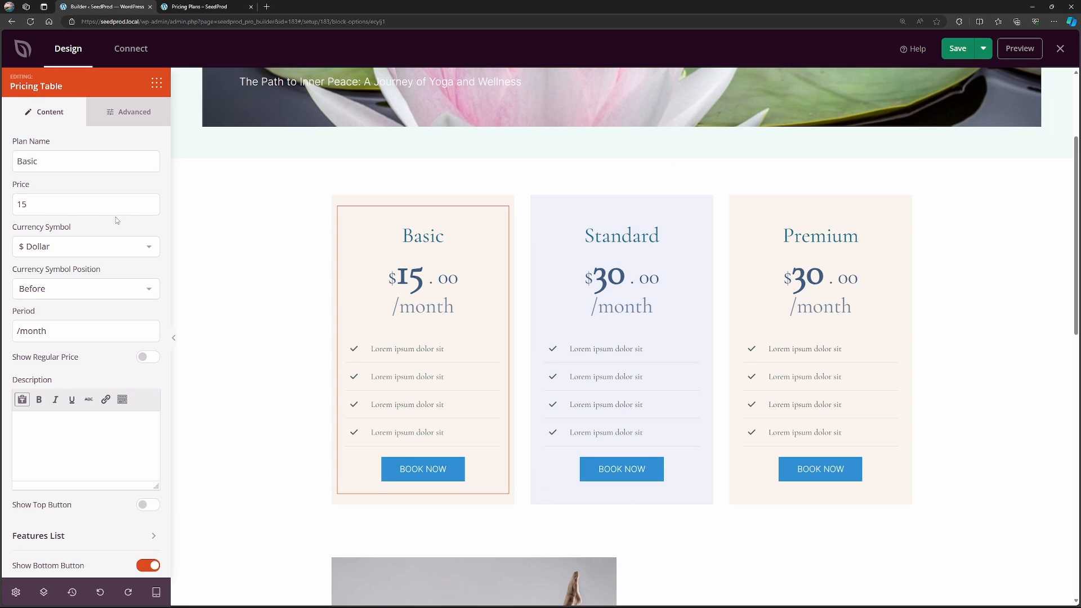
Examine the Basic pricing table's advanced styling options, including the header and price settings.
click(140, 119)
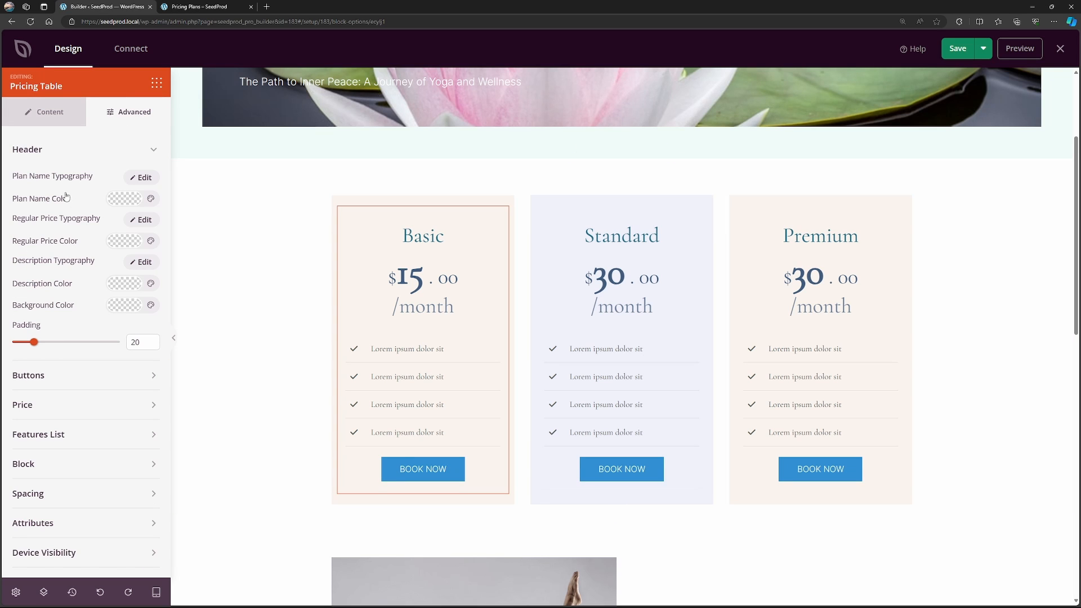
scroll(66, 265, down, 1)
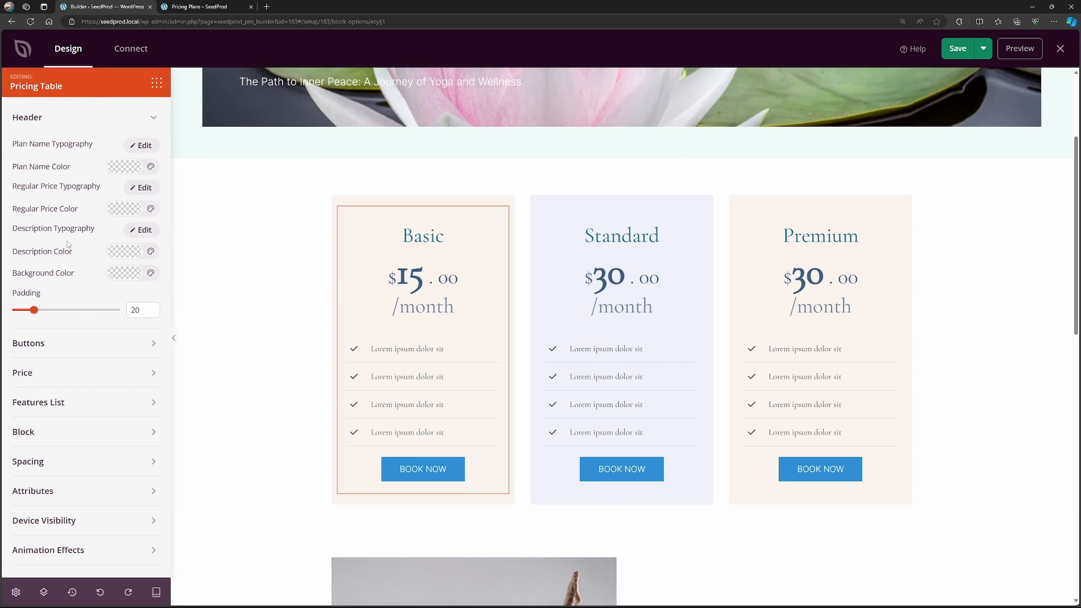
click(69, 355)
click(74, 353)
click(126, 380)
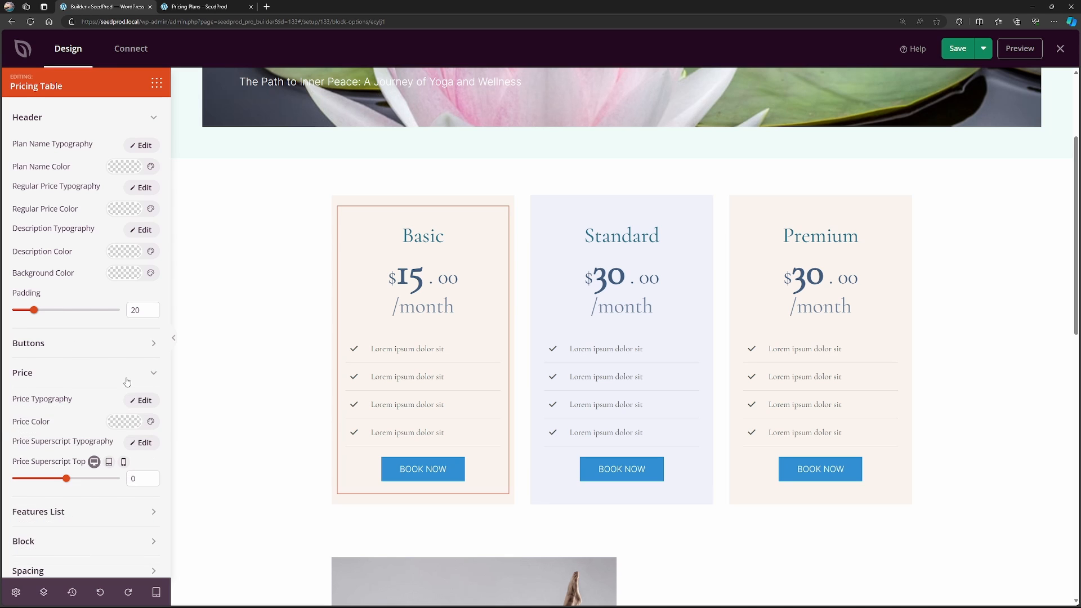
click(126, 381)
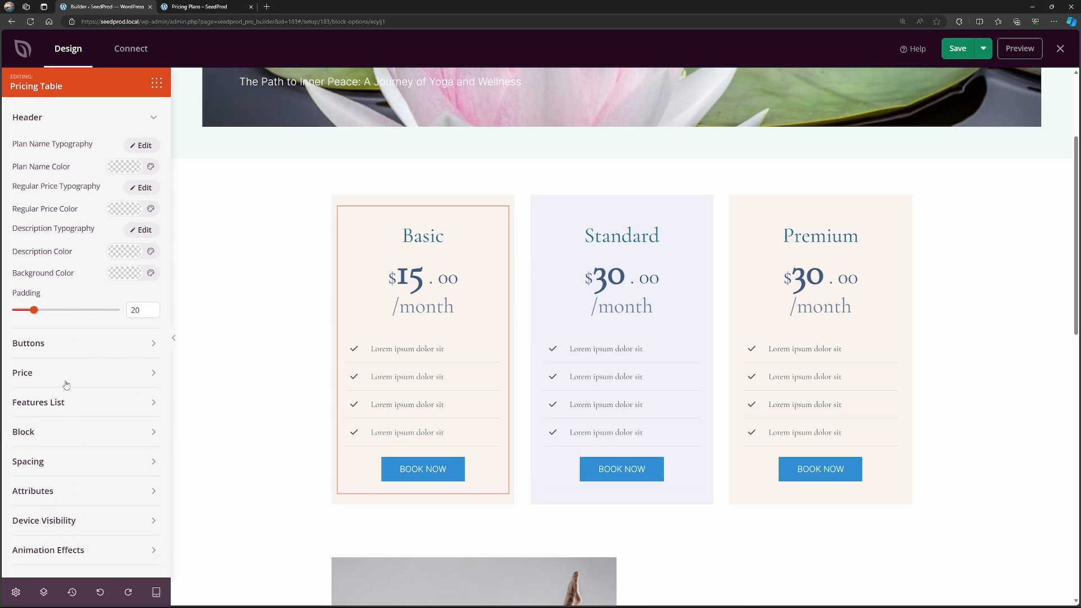
scroll(74, 397, up, 1)
Set the background color of the Basic plan's column to the light mint global theme color.
mouse_move(486, 203)
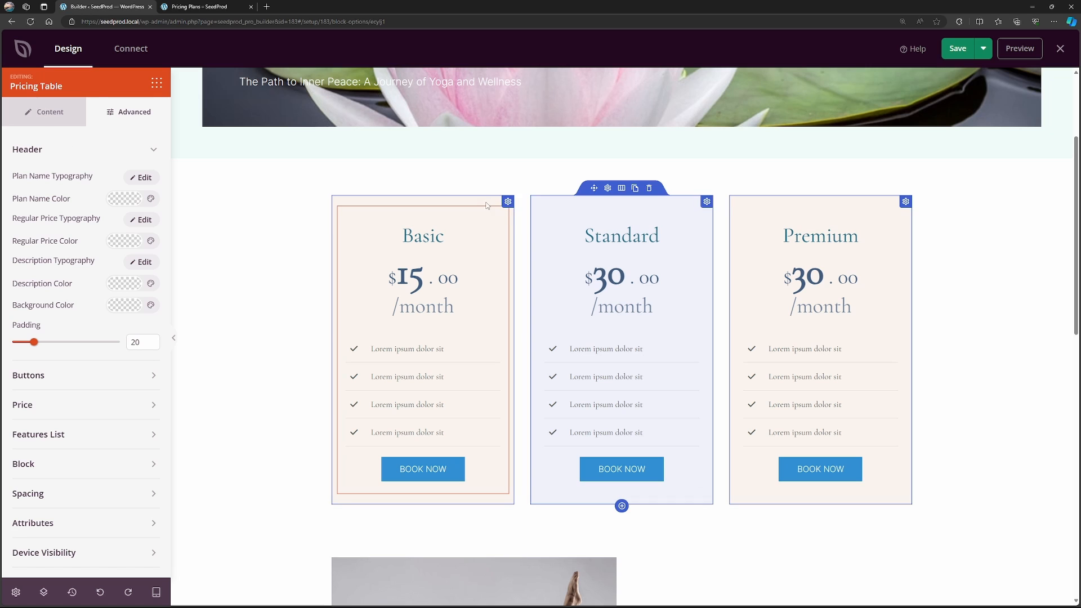
click(508, 202)
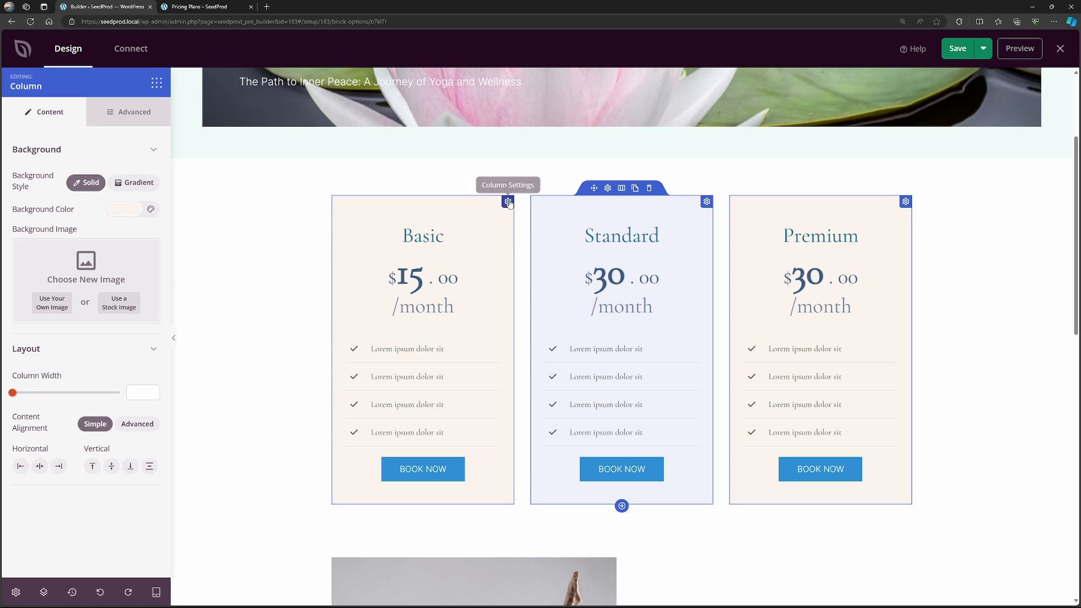
click(128, 213)
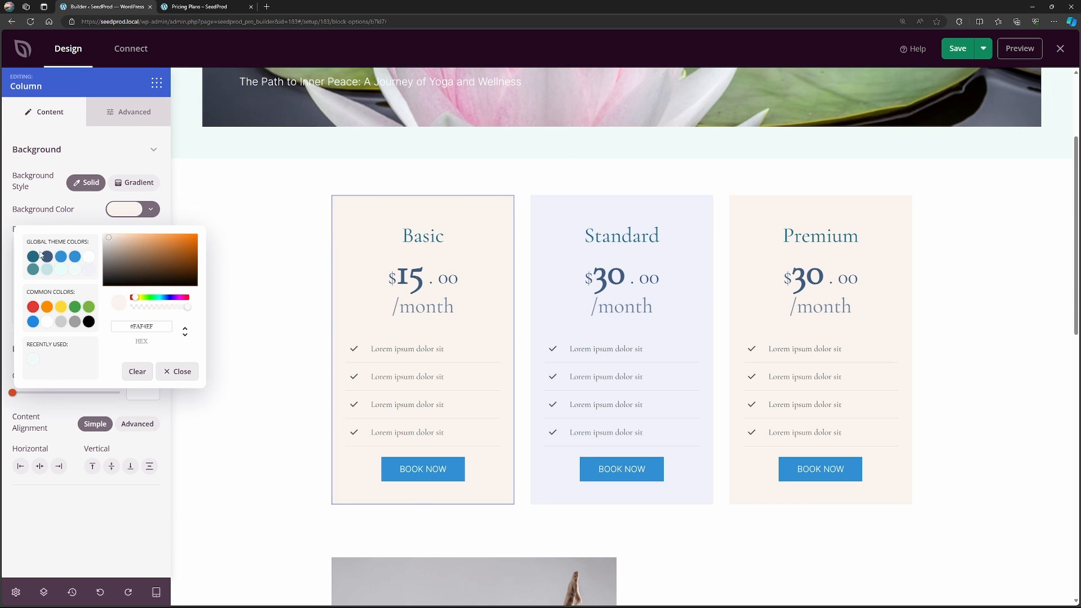
click(60, 273)
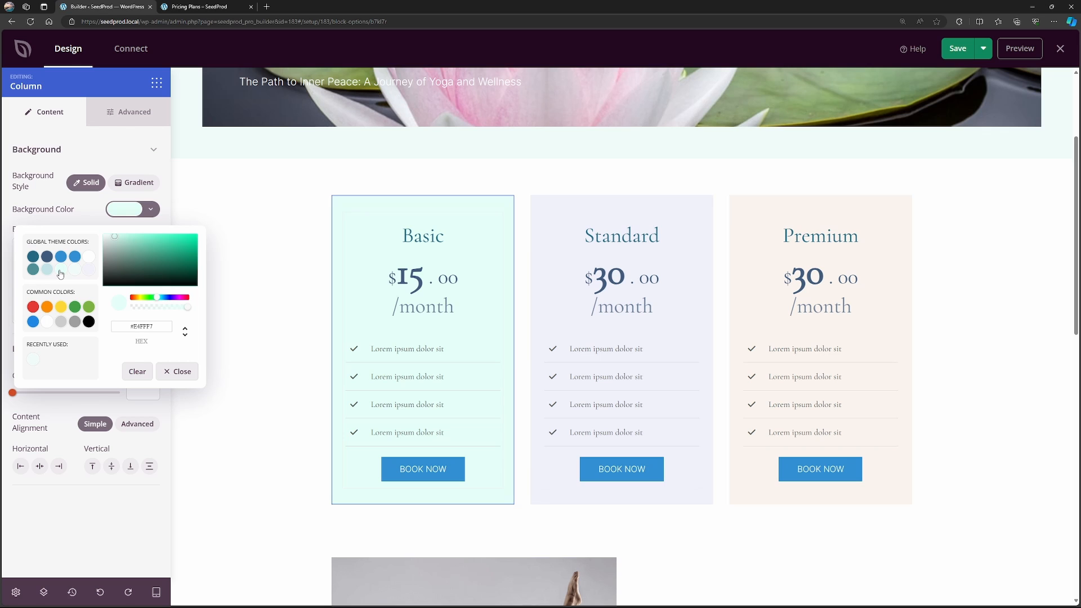
click(74, 270)
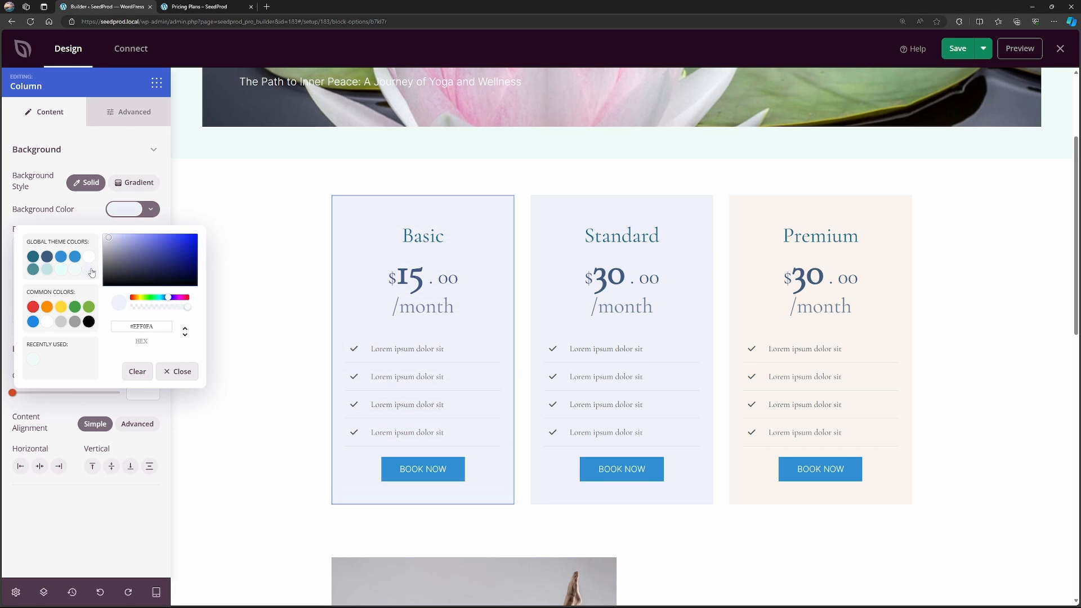
Give the Premium plan's column the light teal global theme background color and set its price to 50.
click(608, 200)
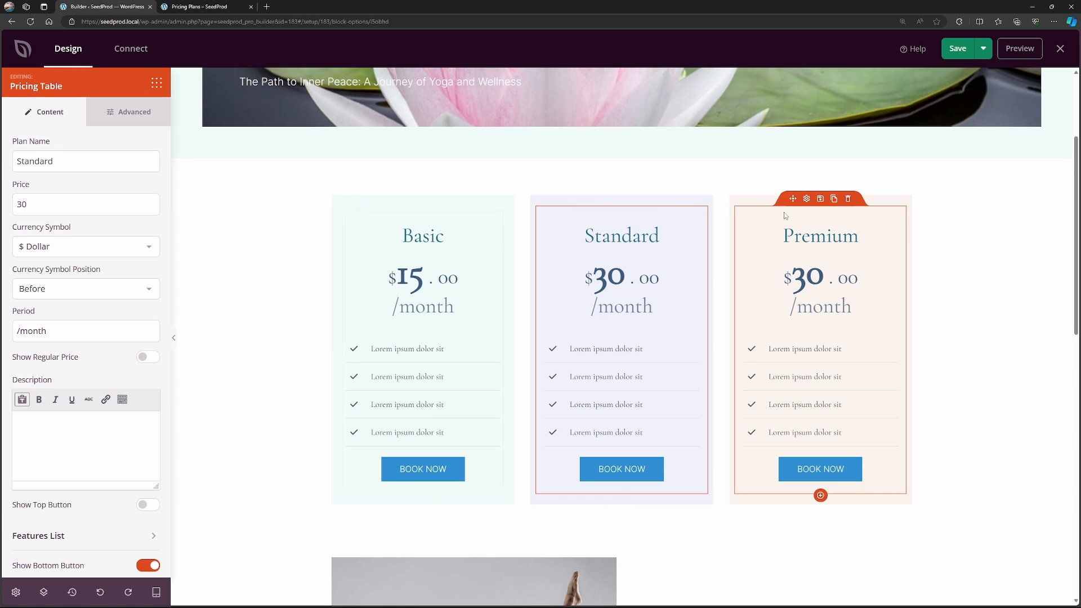
click(765, 246)
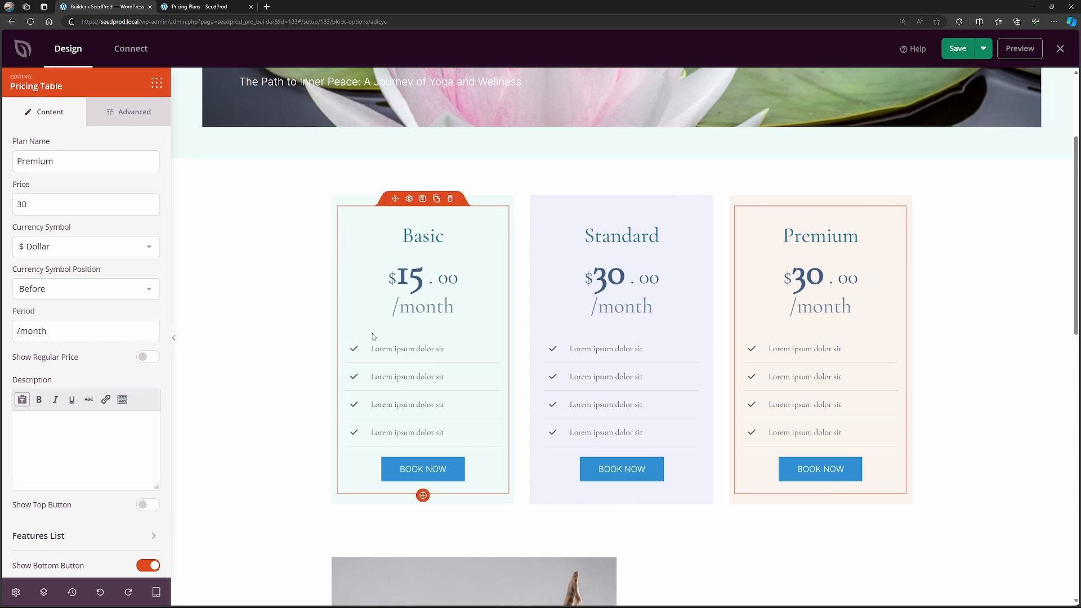
click(888, 204)
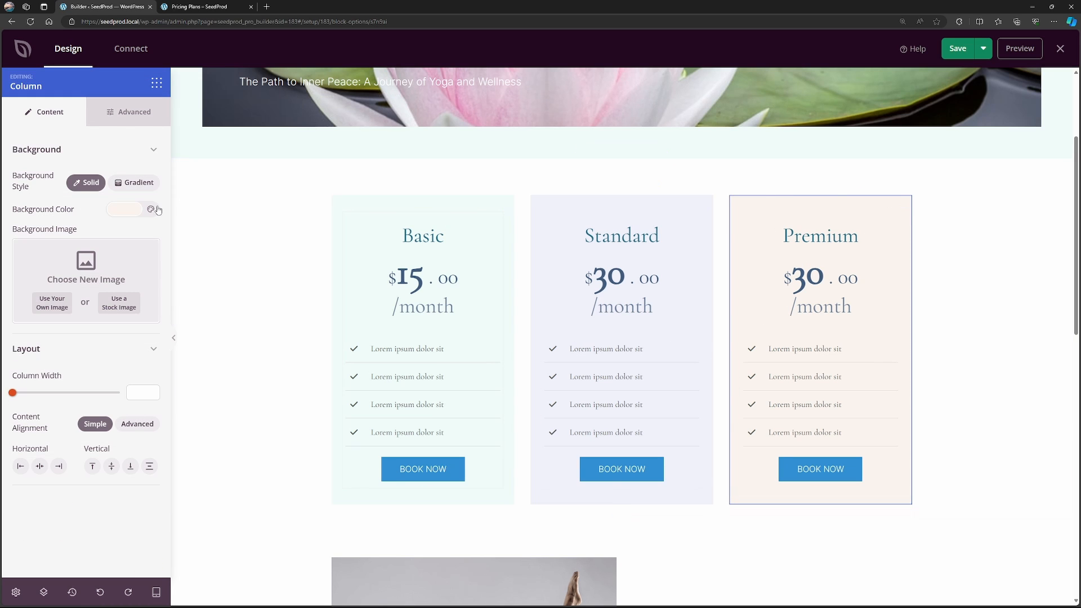
click(119, 214)
click(75, 257)
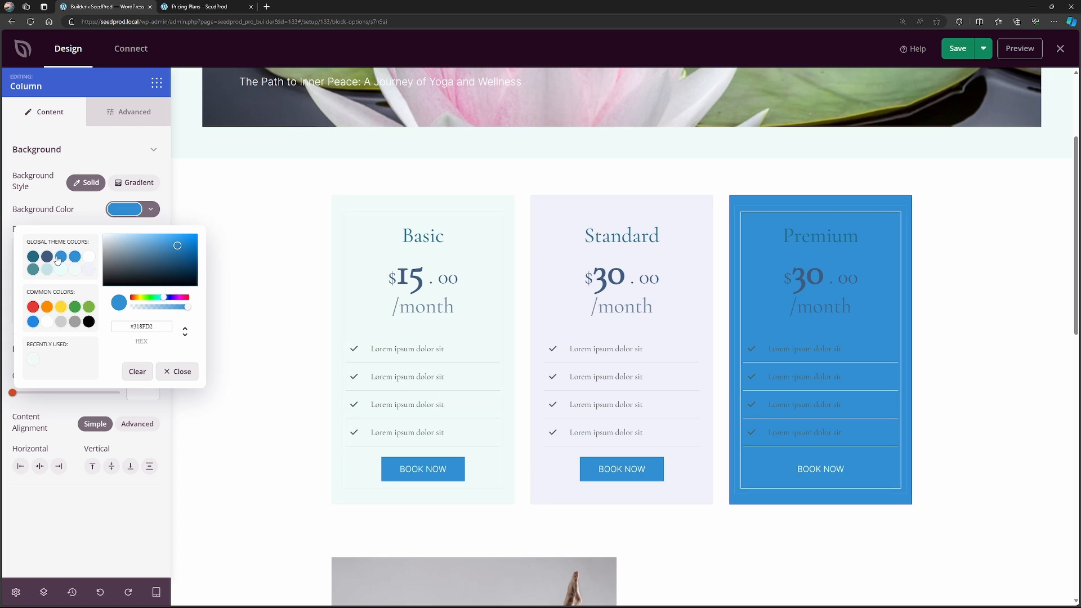
click(35, 259)
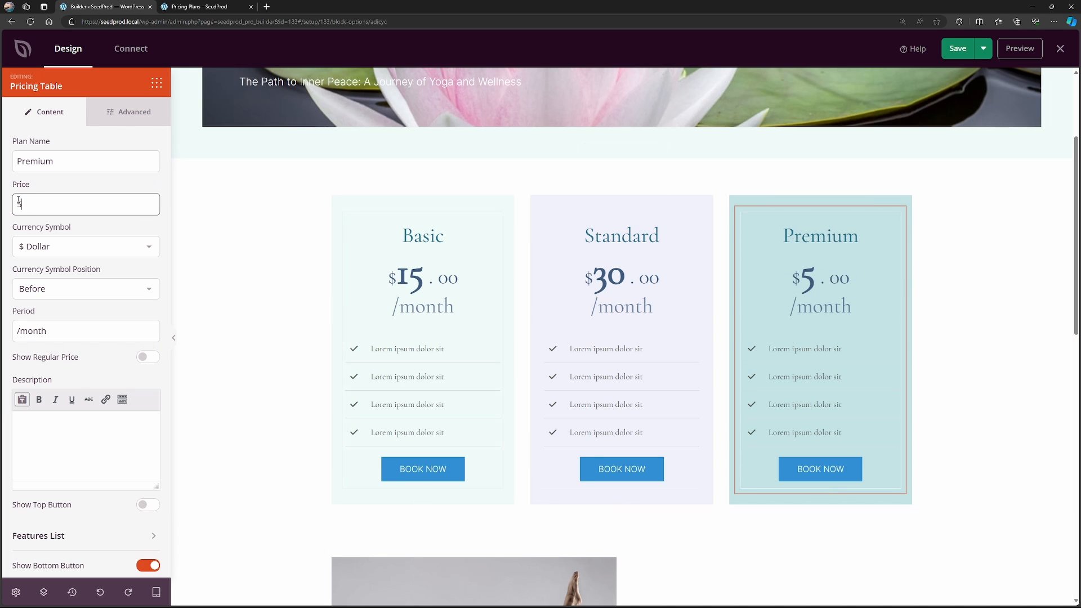
text(0)
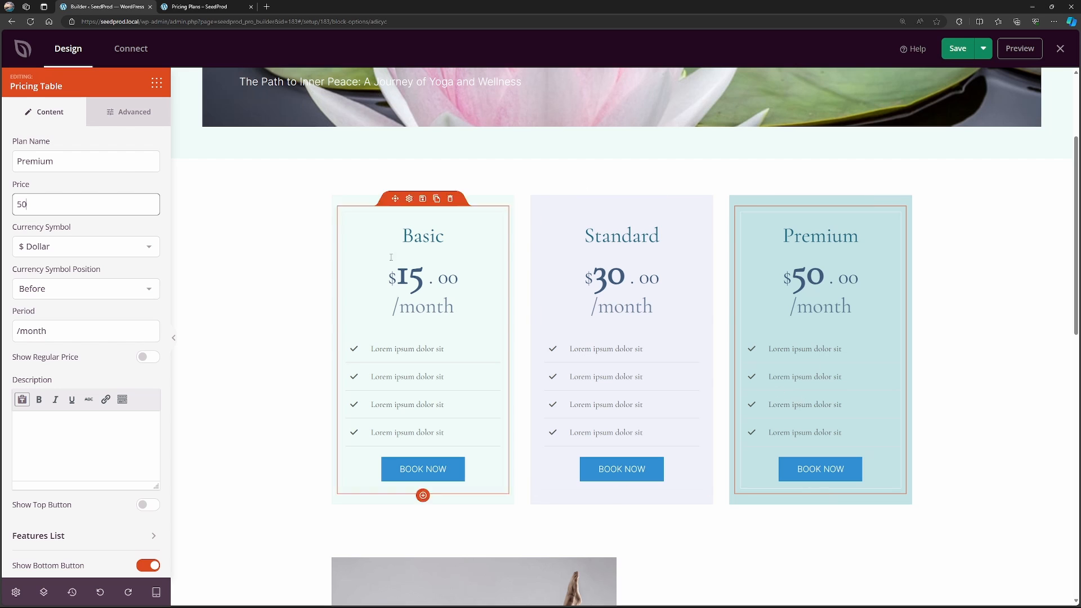
Examine the settings of the image column, headings and paragraph in the Awakening Harmony section below the pricing tables.
scroll(274, 266, down, 1)
scroll(274, 265, down, 1)
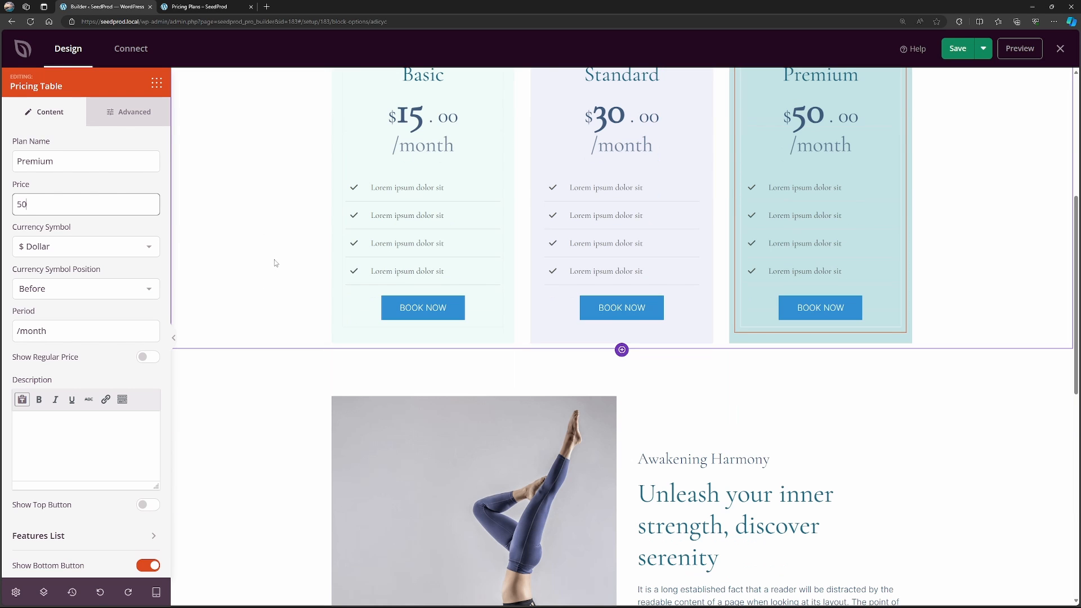
scroll(281, 254, down, 4)
scroll(496, 168, up, 1)
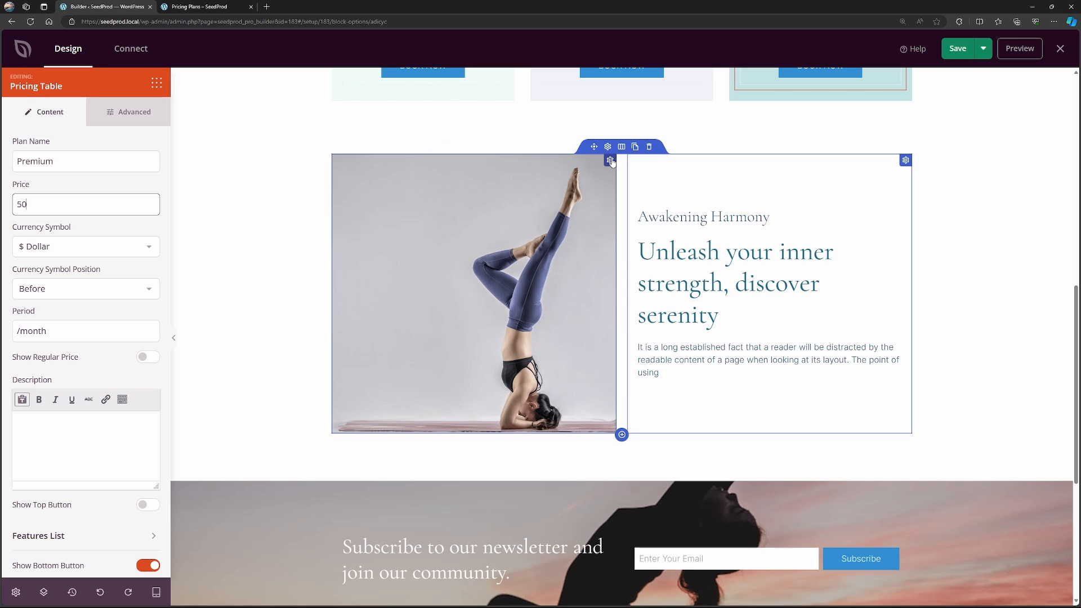
click(610, 161)
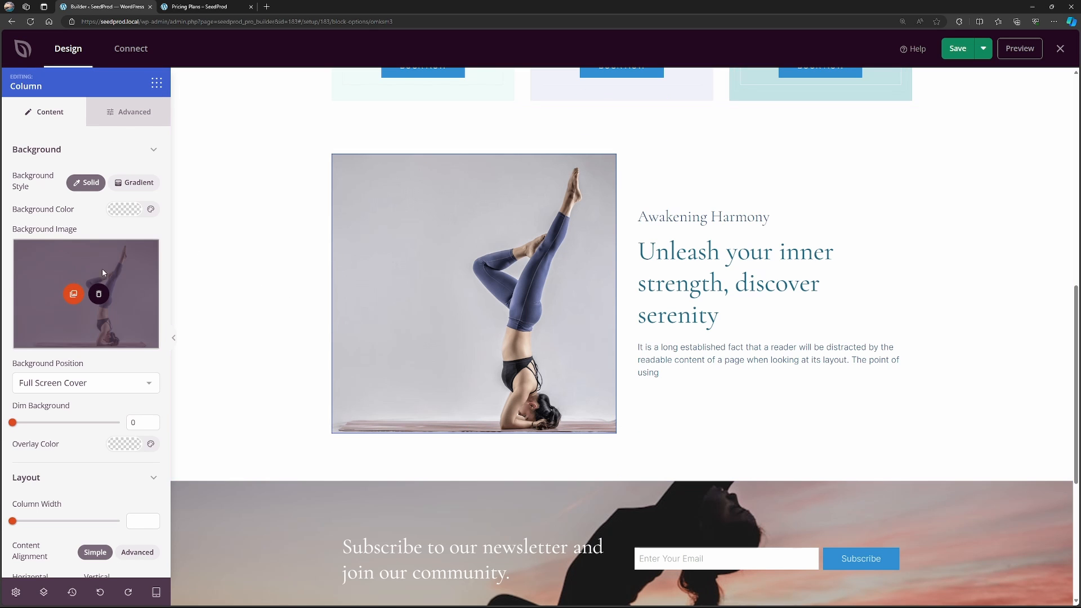
click(710, 214)
click(704, 285)
click(701, 354)
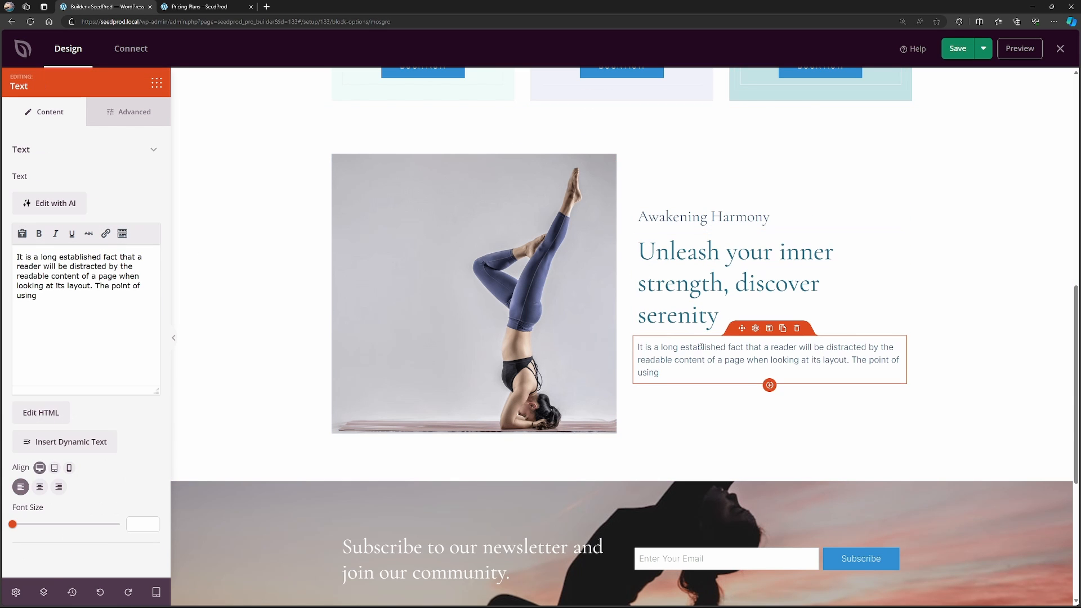
Save the Pricing Plans page, check its reloaded live version, and open the Contact page on the live site.
scroll(701, 351, down, 3)
scroll(691, 343, down, 3)
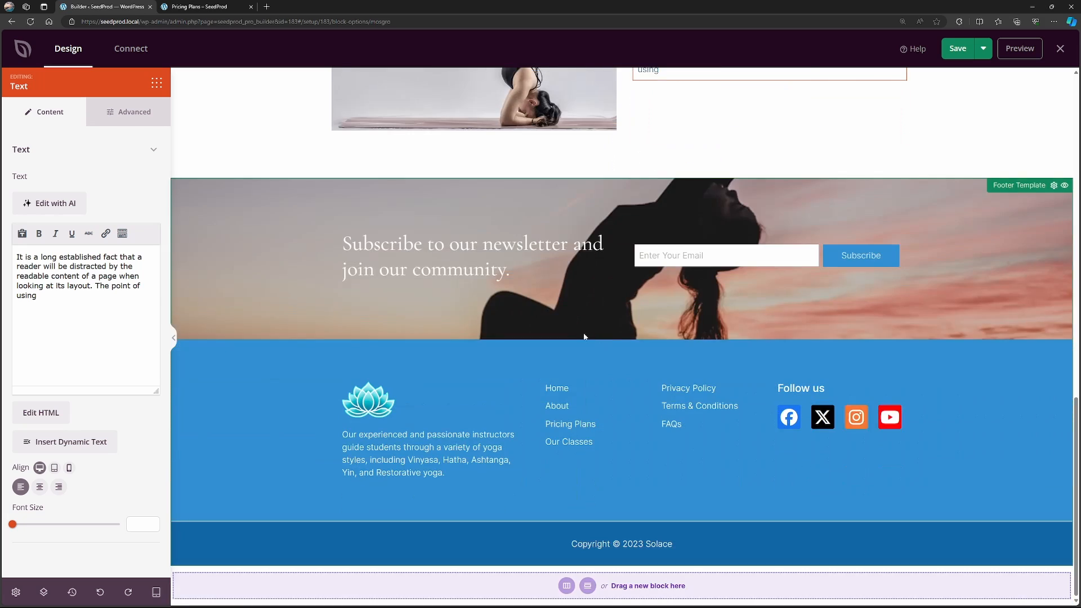
scroll(640, 388, up, 8)
scroll(641, 388, up, 10)
key(ctrl+s)
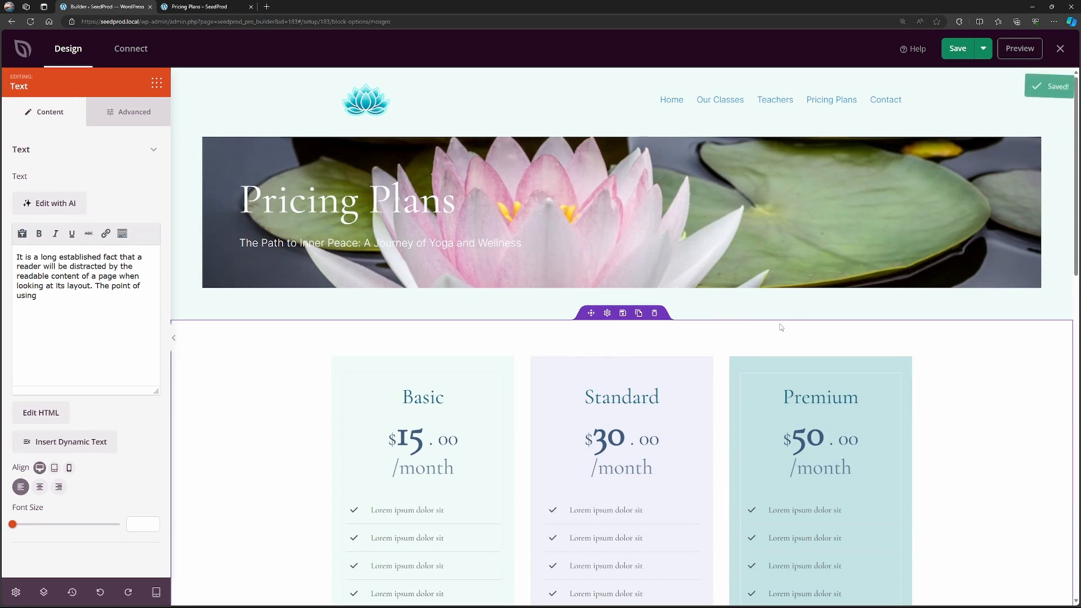
key(ctrl+Tab)
key(F5)
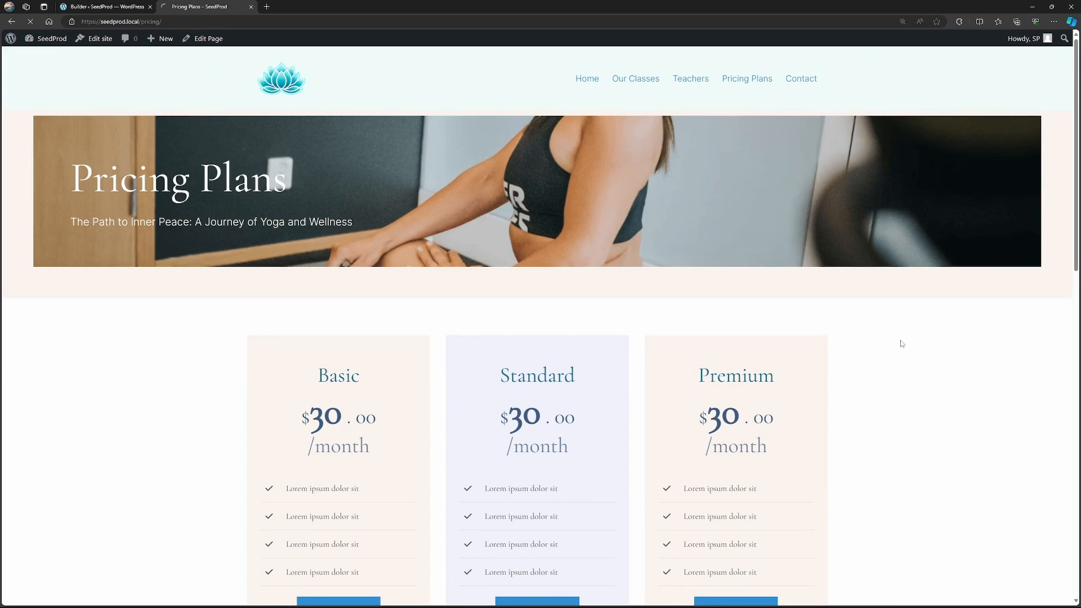
scroll(902, 343, down, 10)
scroll(902, 344, up, 10)
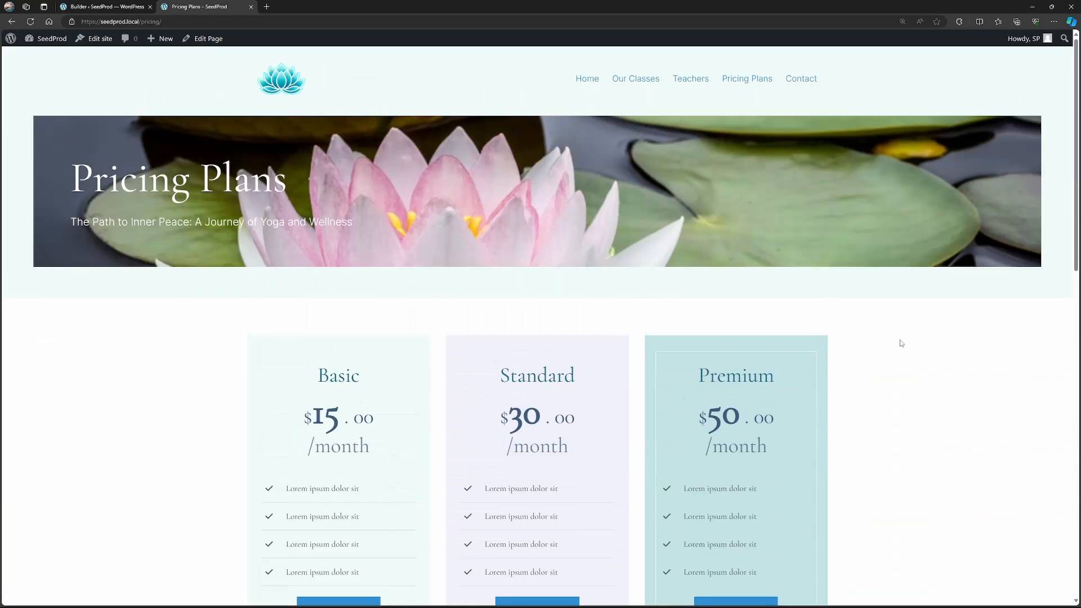
click(803, 80)
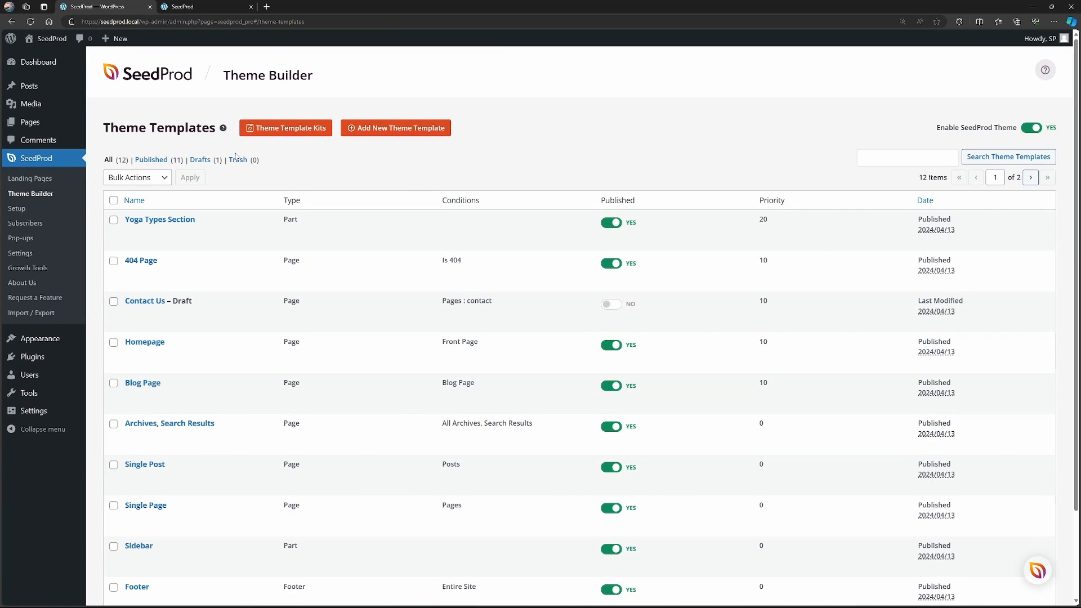
Move the draft Contact Us theme template to the trash and open the Contact page for editing with SeedProd.
mouse_move(163, 312)
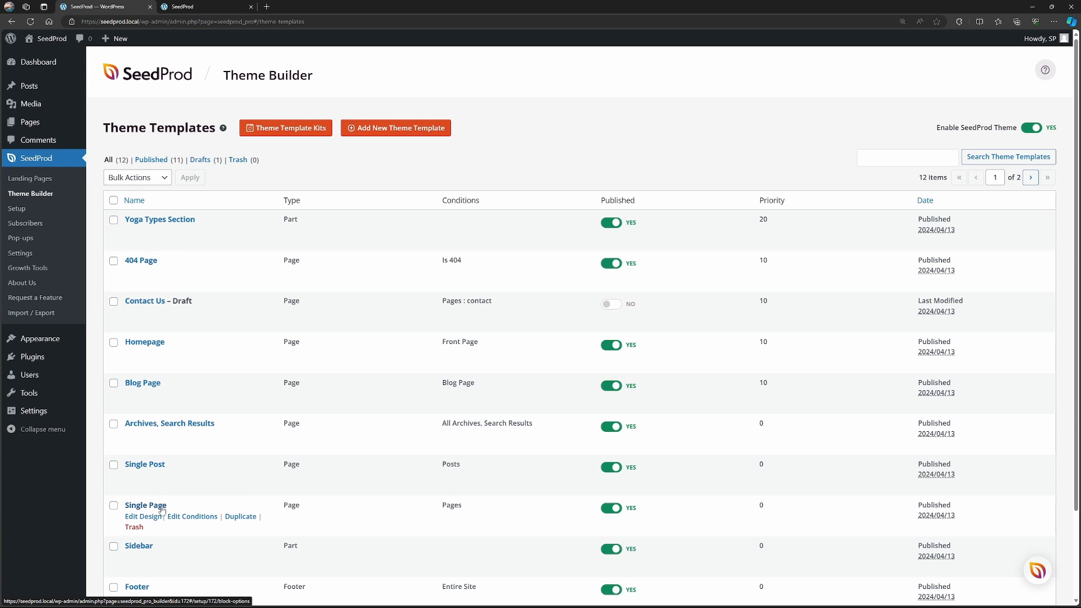
click(134, 323)
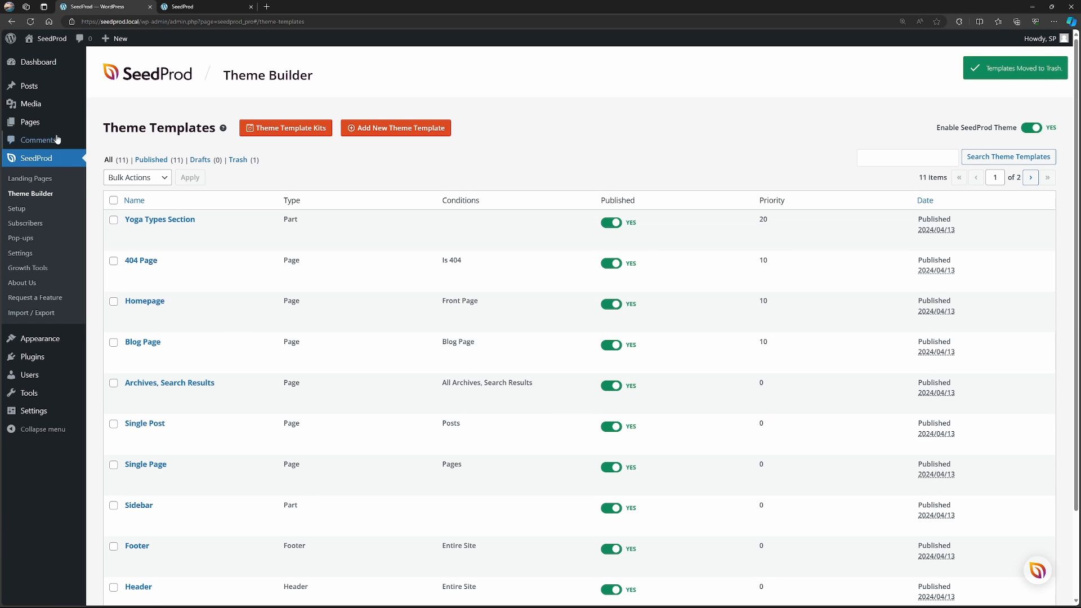
mouse_move(55, 123)
click(115, 126)
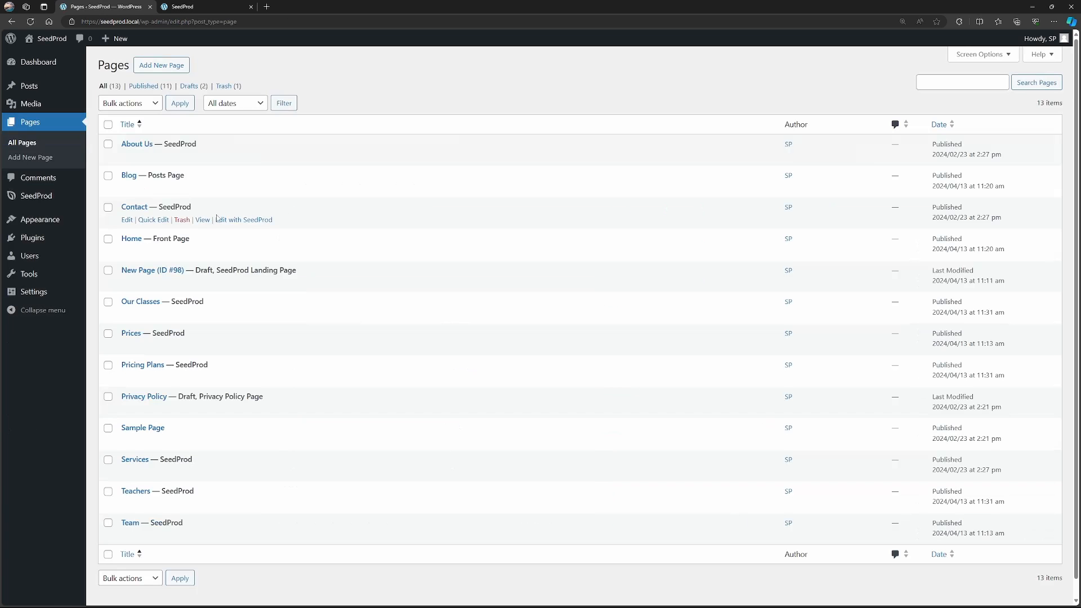
click(247, 221)
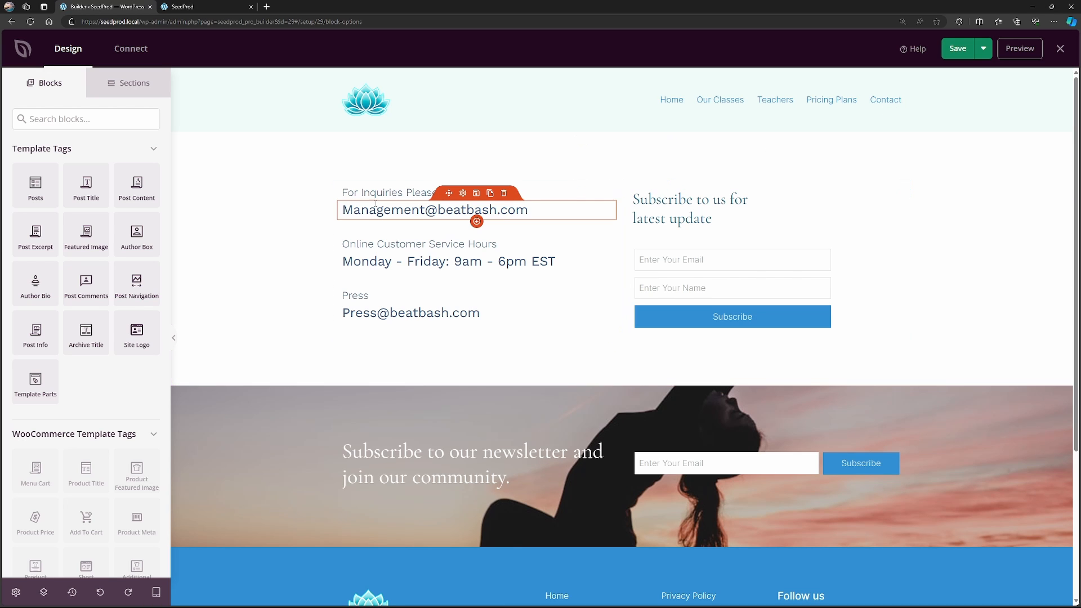
Replace the e-mail address under "For Inquiries Please Refer here" with the classes contact e-mail.
click(449, 209)
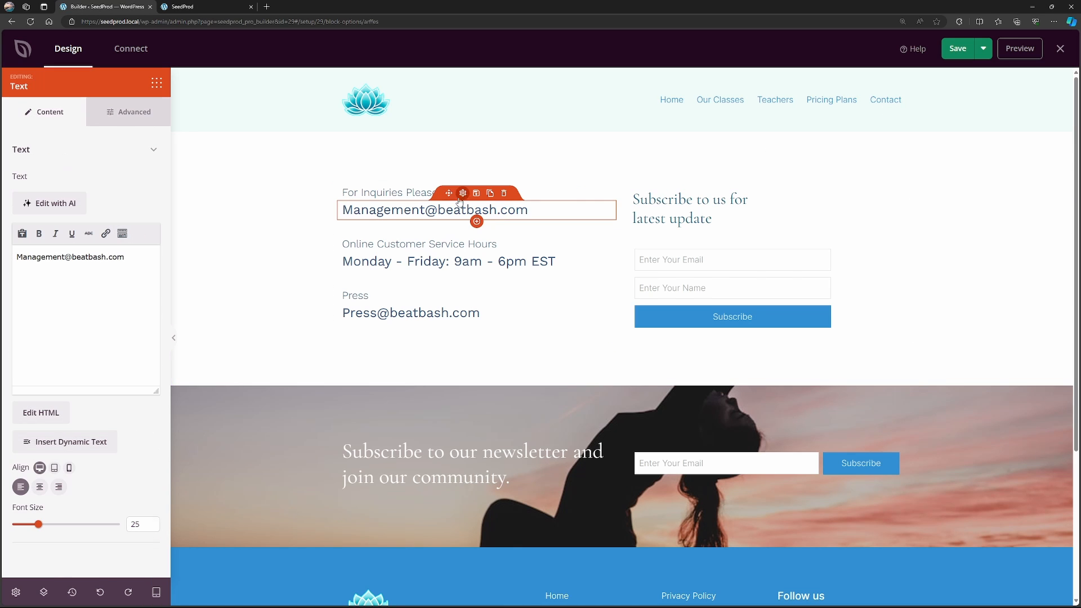
drag(125, 257, 72, 256)
text(ex)
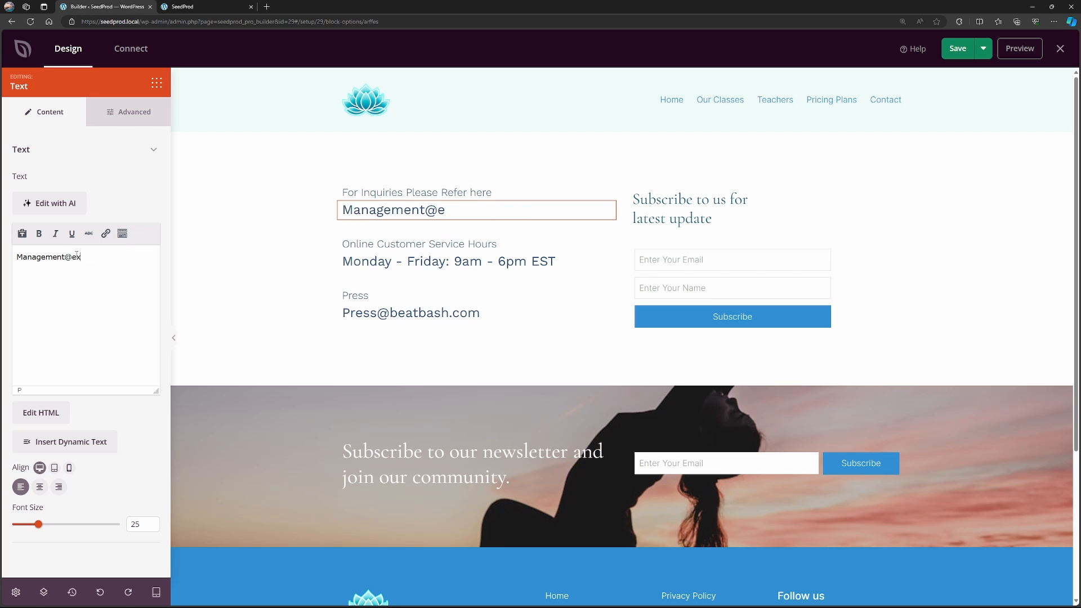
text(ample.com)
drag(65, 256, 9, 261)
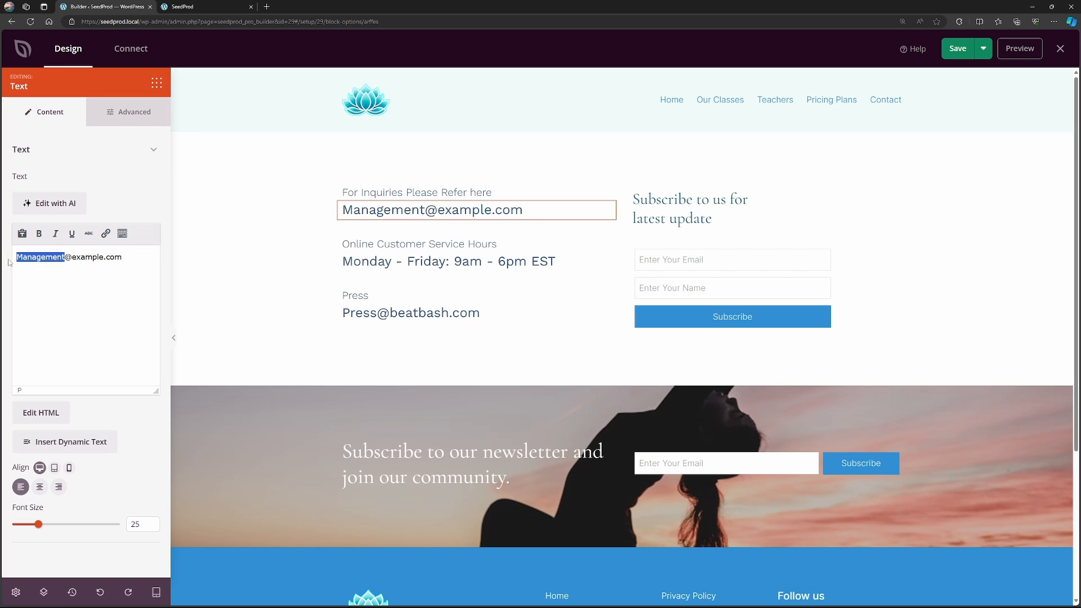
text(classes)
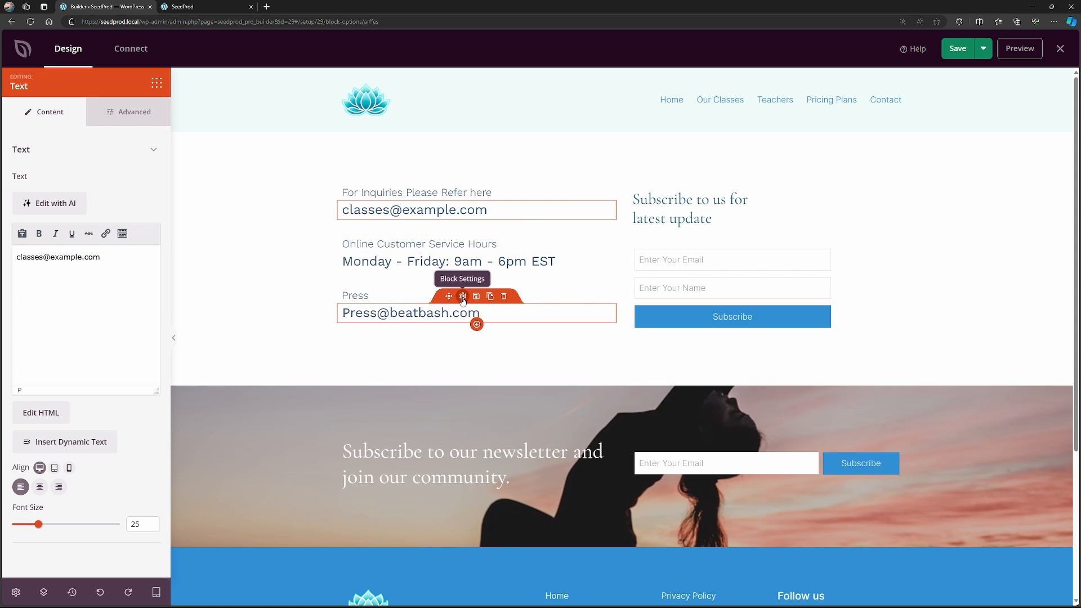
Delete the Press label and the press e-mail text block from the contact details column.
click(504, 281)
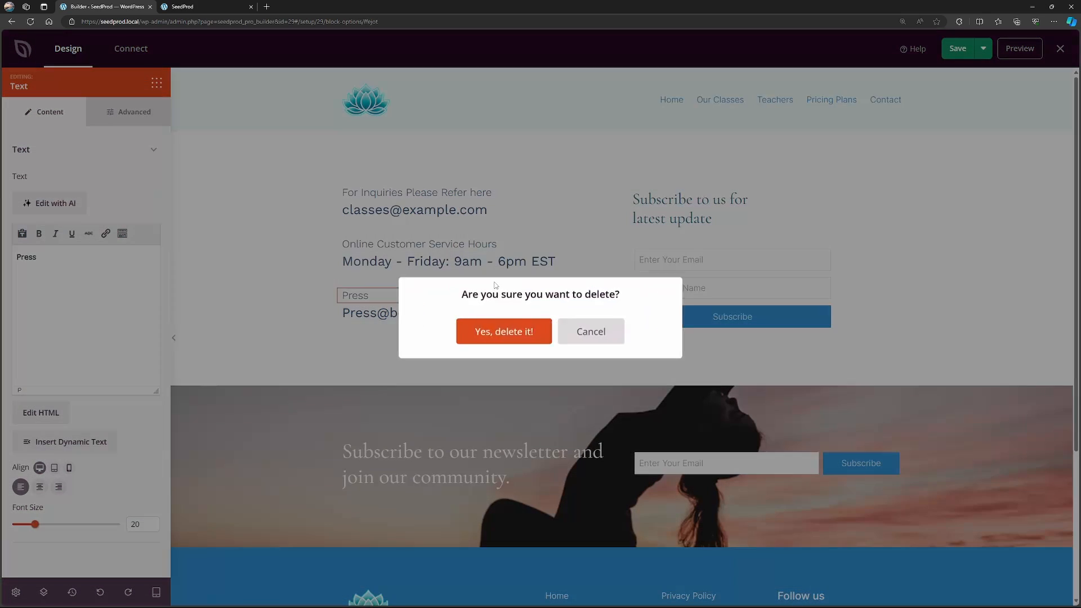
click(507, 330)
click(504, 280)
click(506, 330)
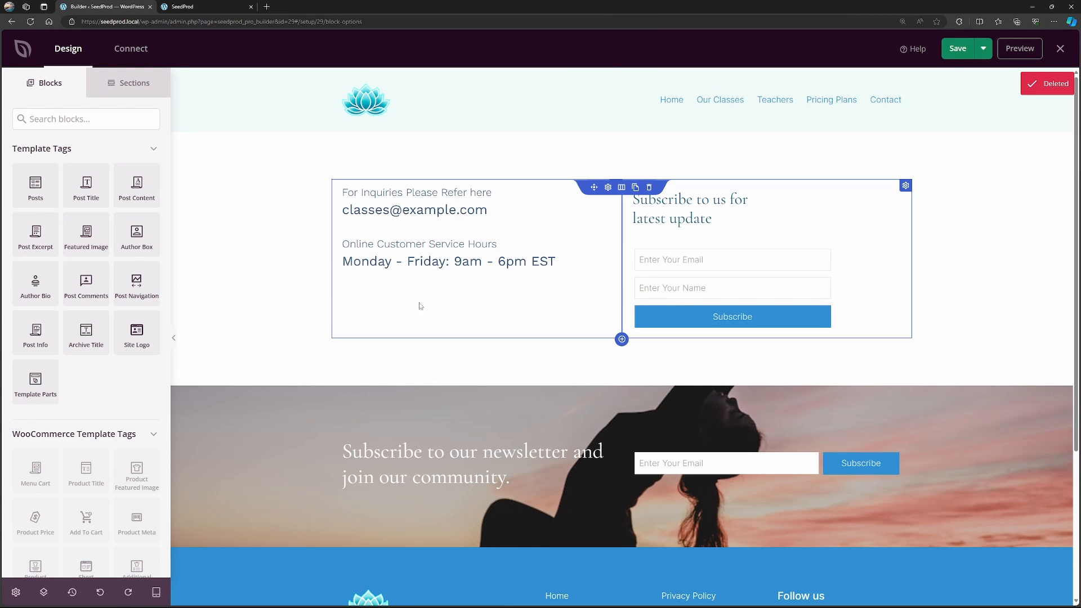
Find the Social Profiles block and place it below the customer service hours.
click(106, 121)
text(social)
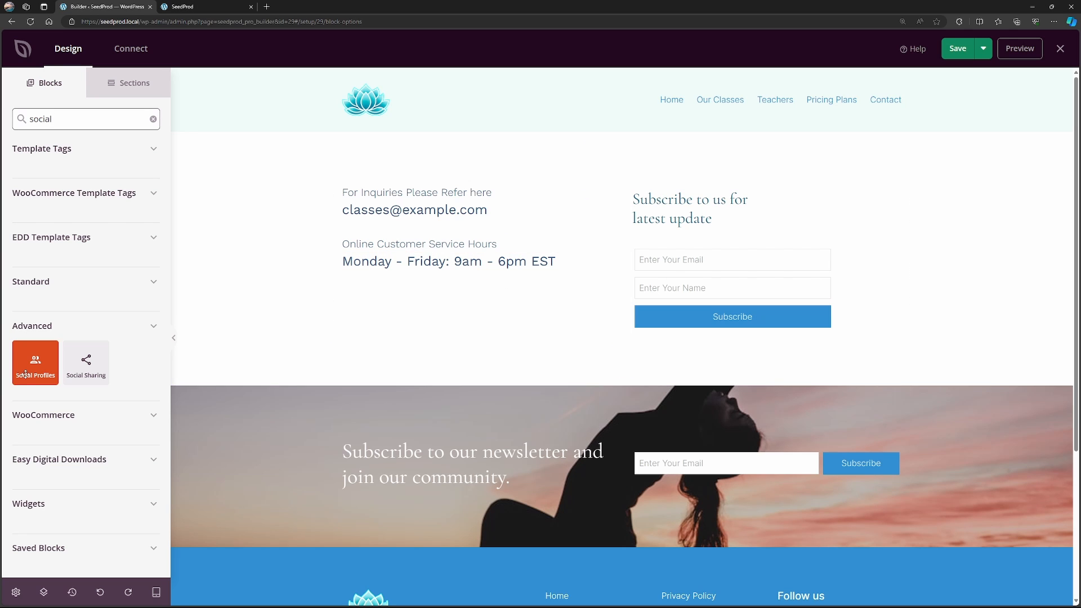
drag(37, 369, 422, 298)
Format the social profiles as left-aligned, Large, Stacked icons and apply the dark square template.
click(462, 281)
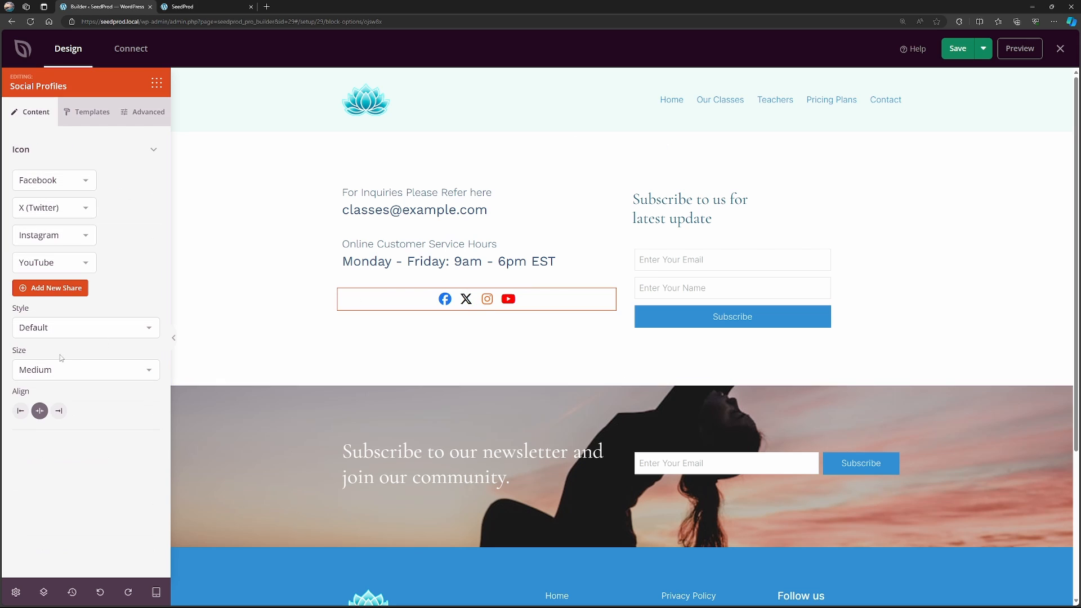
click(21, 411)
click(51, 376)
click(50, 412)
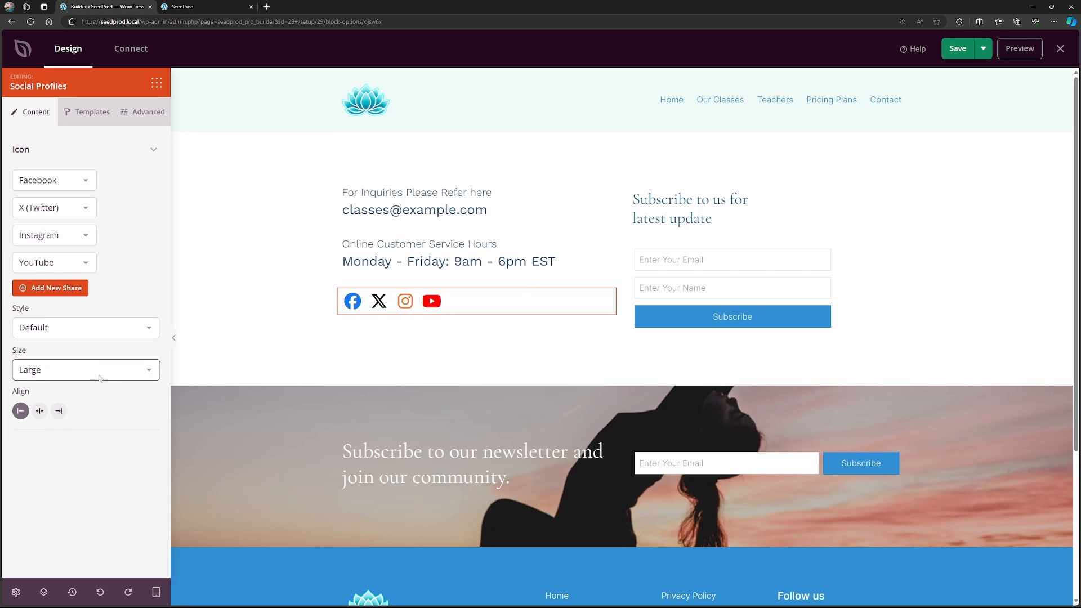
click(66, 330)
click(61, 357)
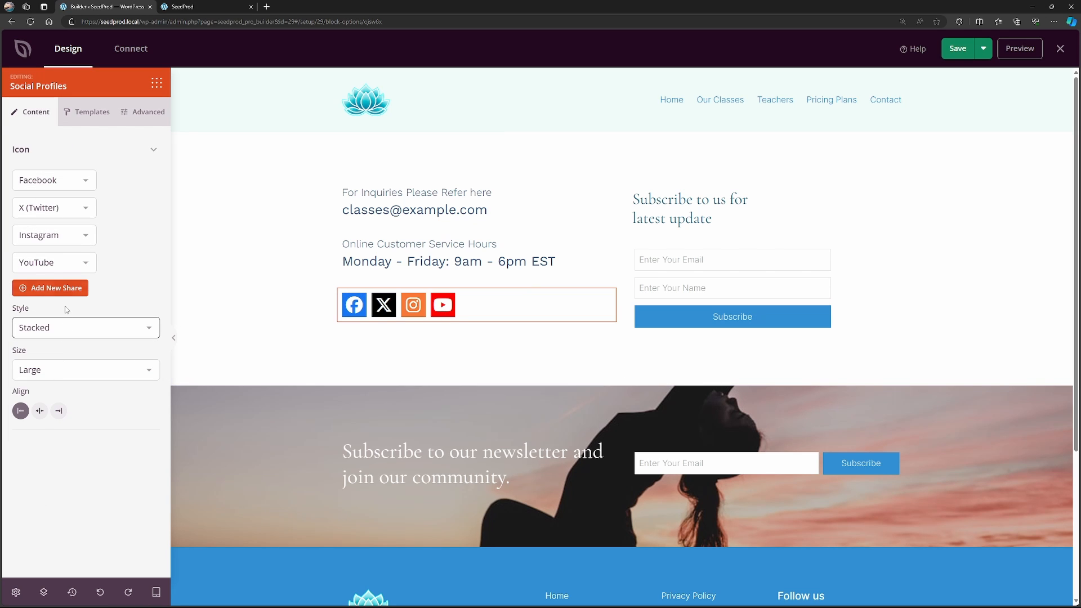
click(88, 112)
click(83, 286)
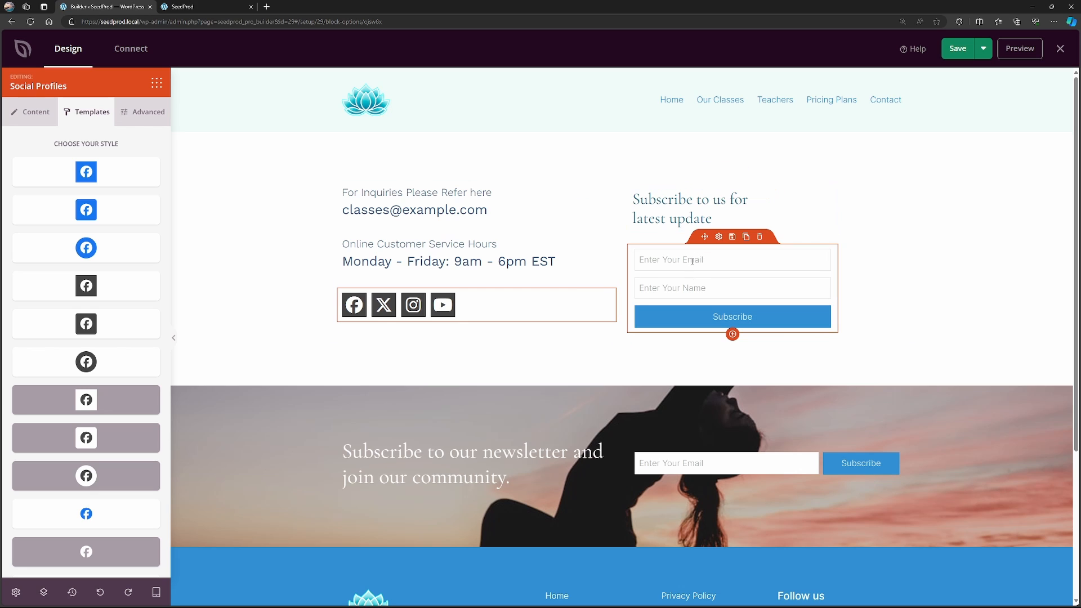
Examine the subscribe form's field settings and the Standard and Advanced blocks available for the page.
click(718, 237)
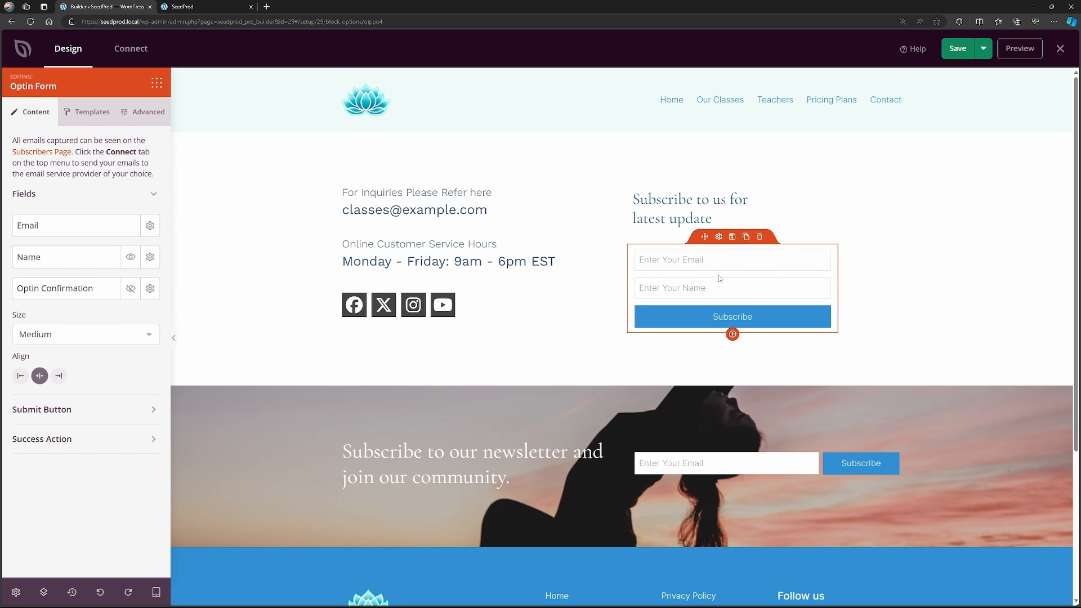
scroll(719, 285, down, 3)
scroll(710, 277, up, 3)
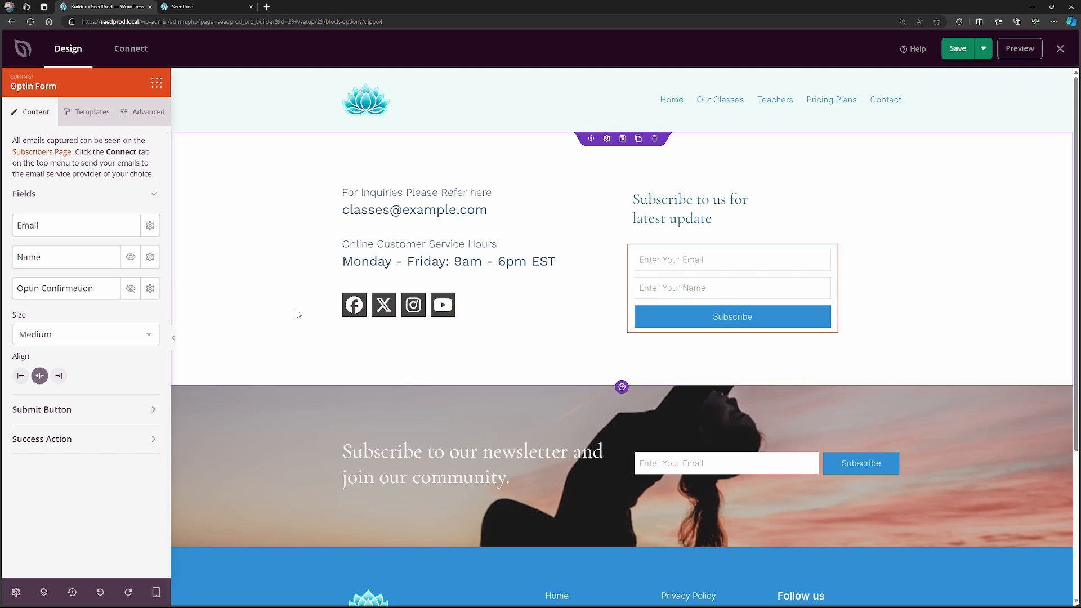
click(157, 83)
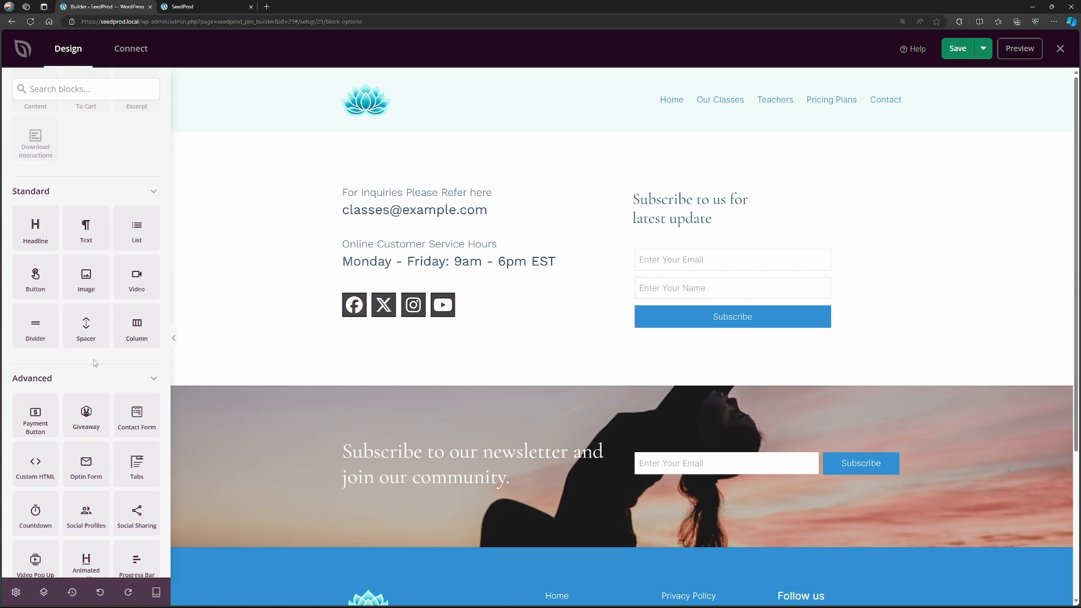
scroll(100, 369, down, 3)
scroll(97, 340, down, 3)
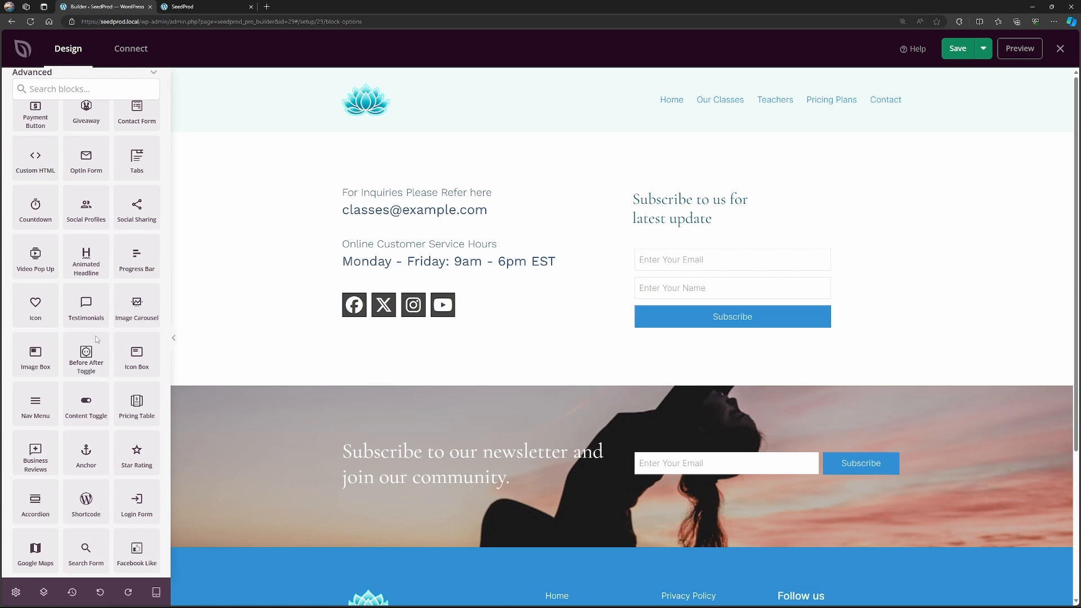
Save the Contact page, exit the builder and view the page on the live site.
click(958, 48)
click(1062, 50)
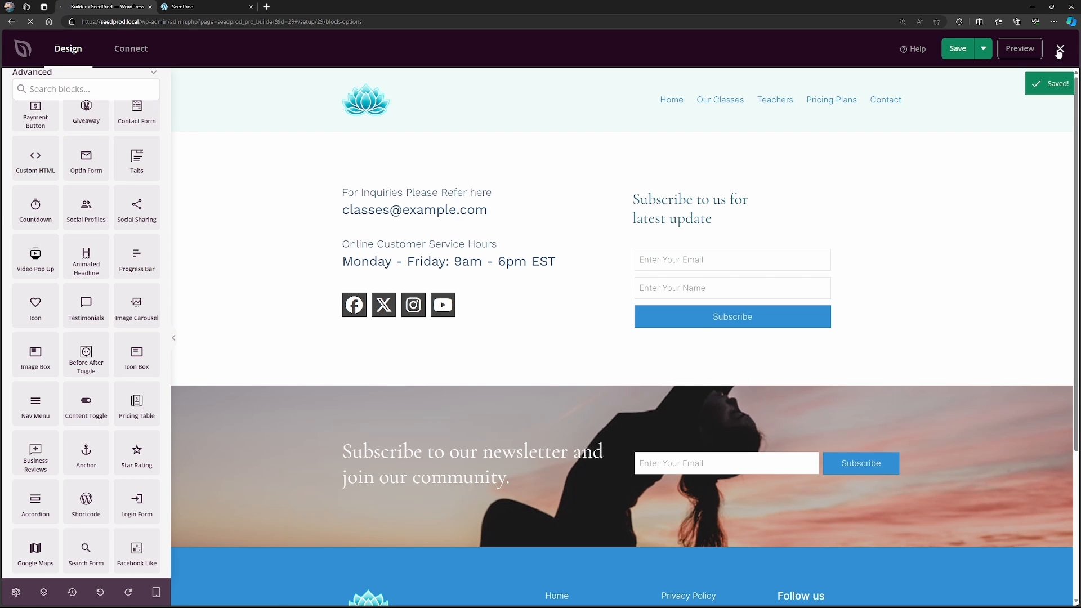
click(183, 7)
click(805, 82)
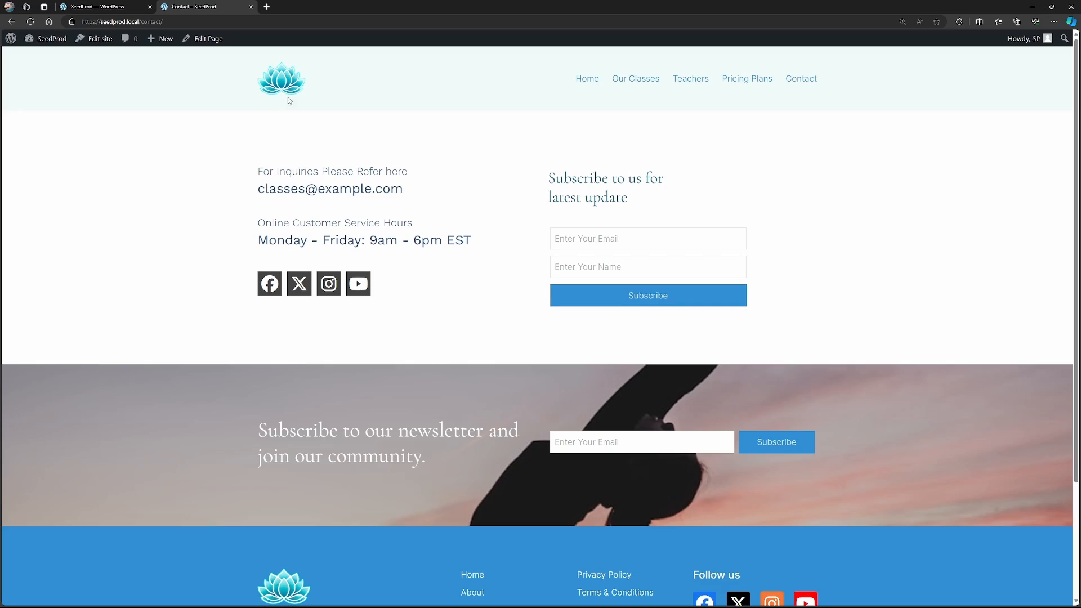
Review the live site's homepage and its Our Classes, Teachers, Pricing Plans and Contact pages.
click(276, 82)
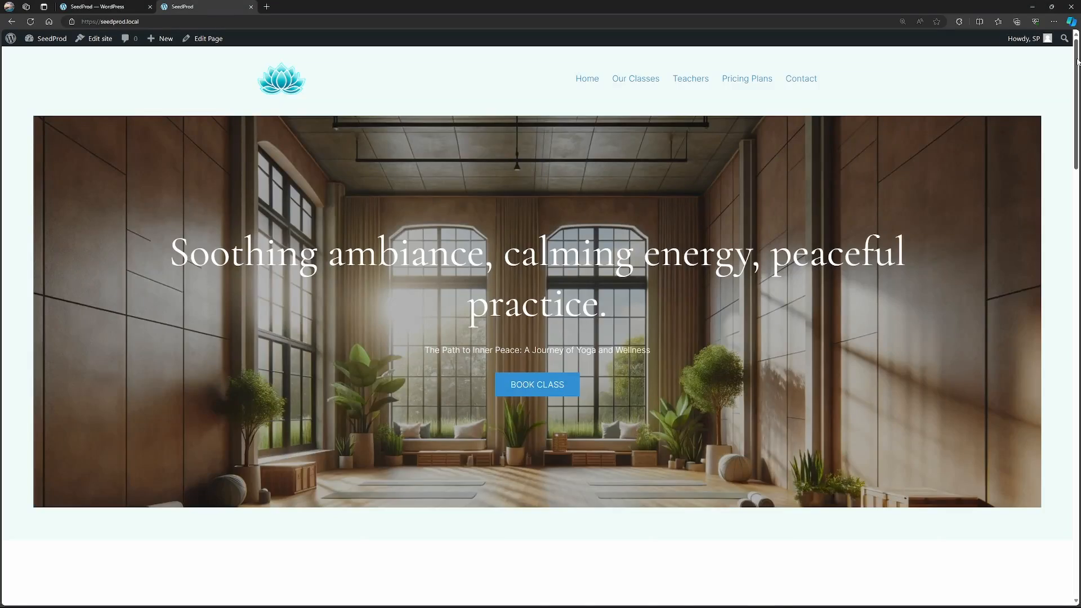
mouse_move(1078, 62)
mouse_down()
mouse_move(1074, 499)
mouse_move(1054, 386)
mouse_move(1060, 37)
mouse_move(1077, 79)
mouse_move(1069, 387)
mouse_move(1040, 52)
mouse_move(1076, 79)
mouse_move(1073, 338)
mouse_move(1078, 55)
mouse_up()
click(655, 84)
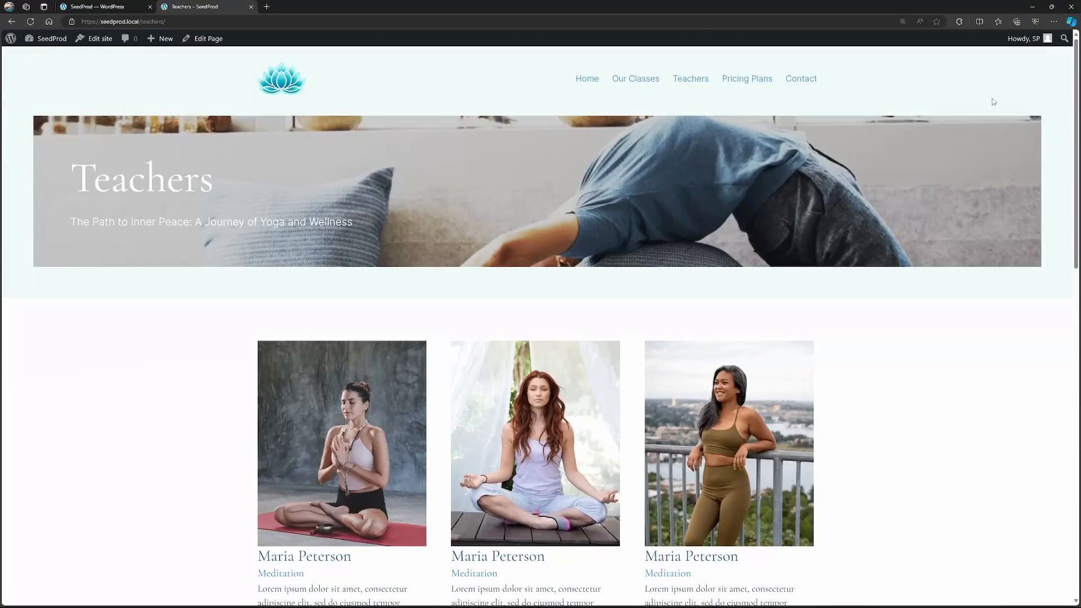
click(746, 79)
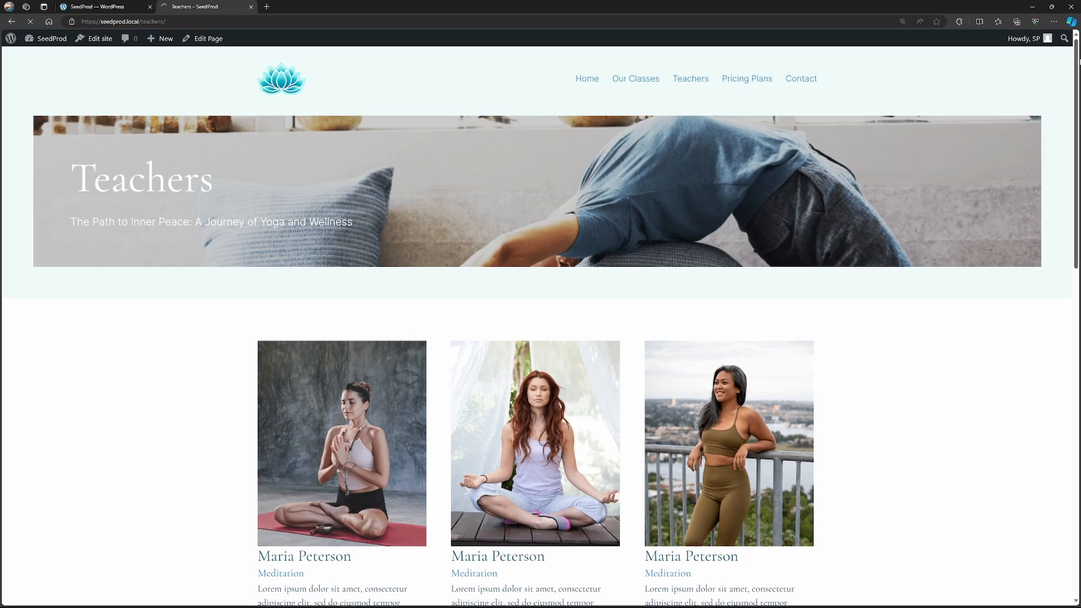
scroll(1075, 252, down, 8)
scroll(1074, 252, down, 4)
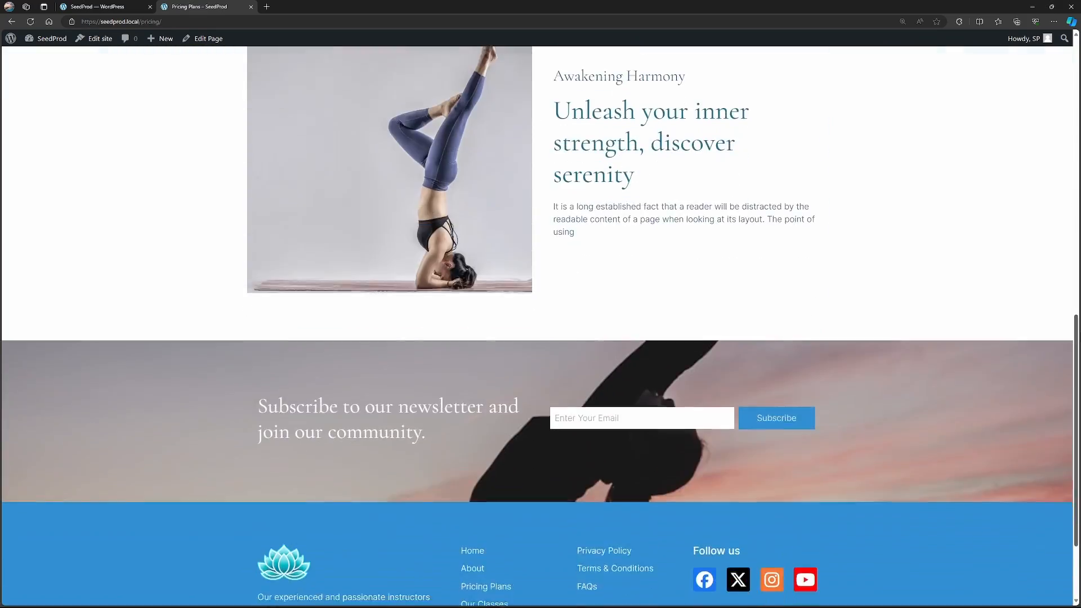
scroll(1064, 208, up, 12)
click(802, 83)
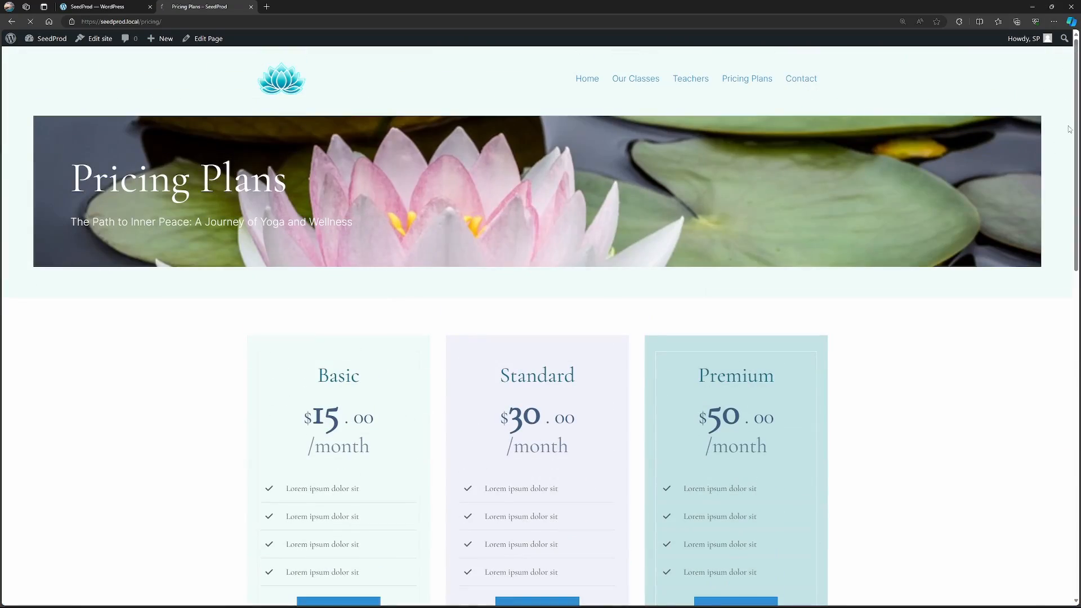